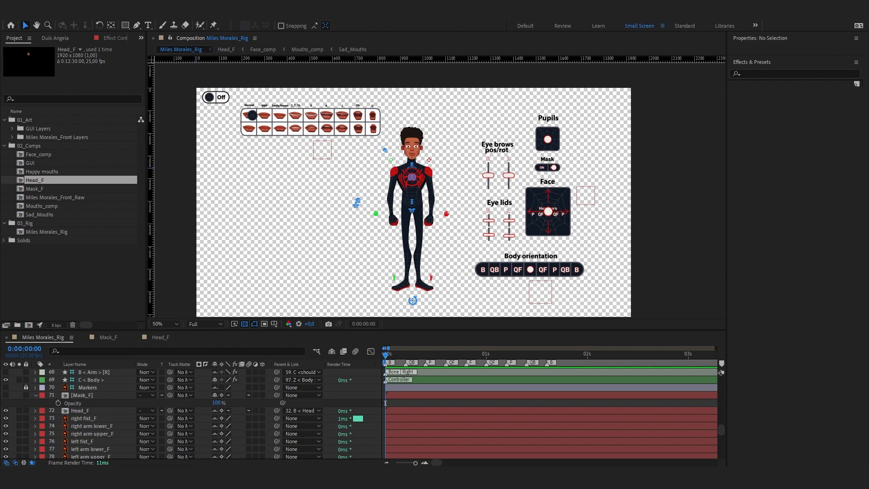
# Turn on the visibility of the Mask_F layer in the Miles Morales_Rig composition.
pyautogui.click(6, 395)
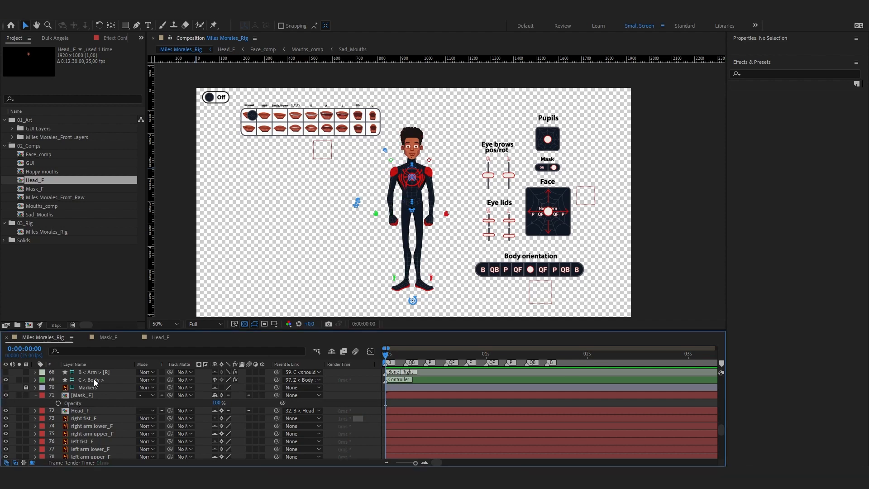
pyautogui.press('.')
pyautogui.click(91, 411)
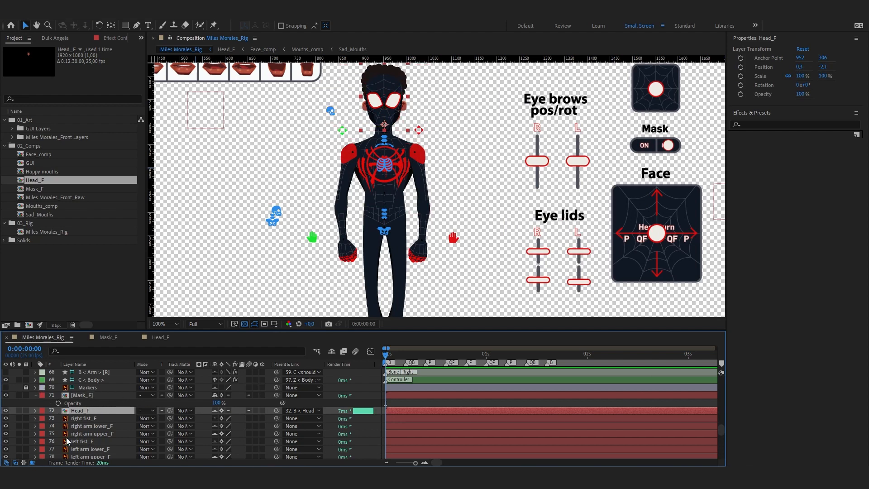
# Check the contents of the Mask_F composition and close the Mask_F and Head_F timelines, keeping Miles Morales_Rig open.
pyautogui.doubleClick(93, 395)
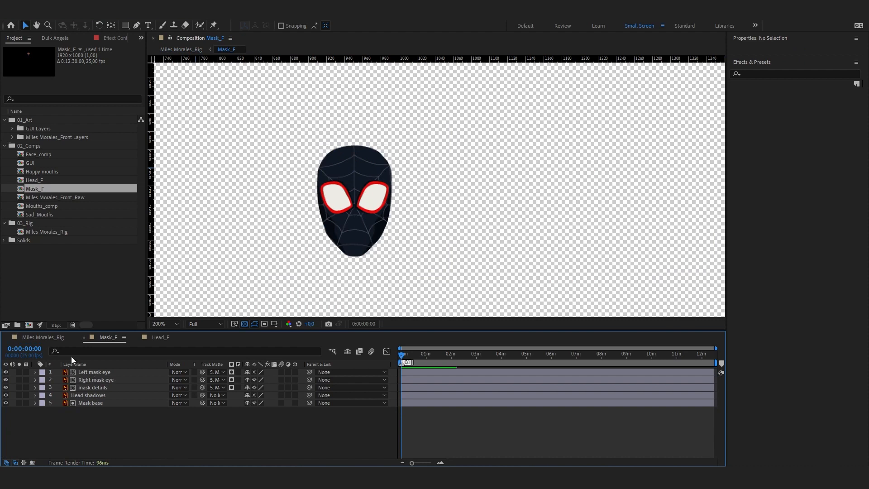
pyautogui.click(55, 337)
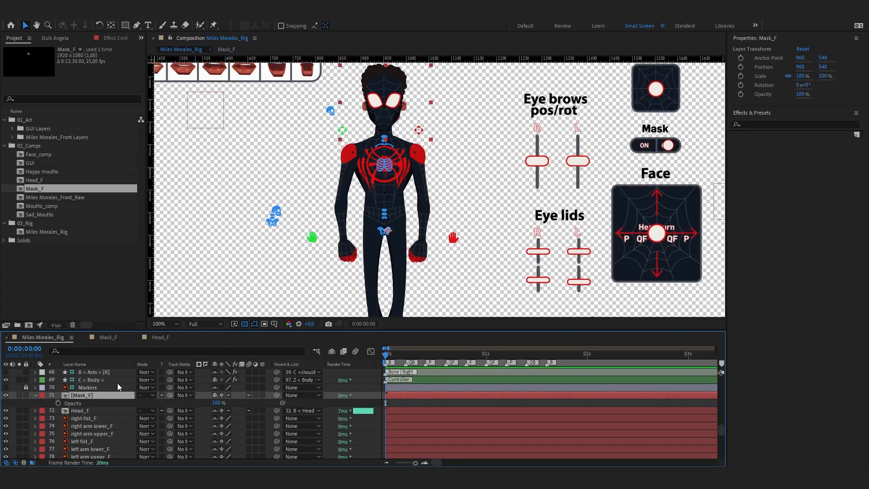
pyautogui.click(84, 337)
pyautogui.click(84, 337)
pyautogui.click(106, 411)
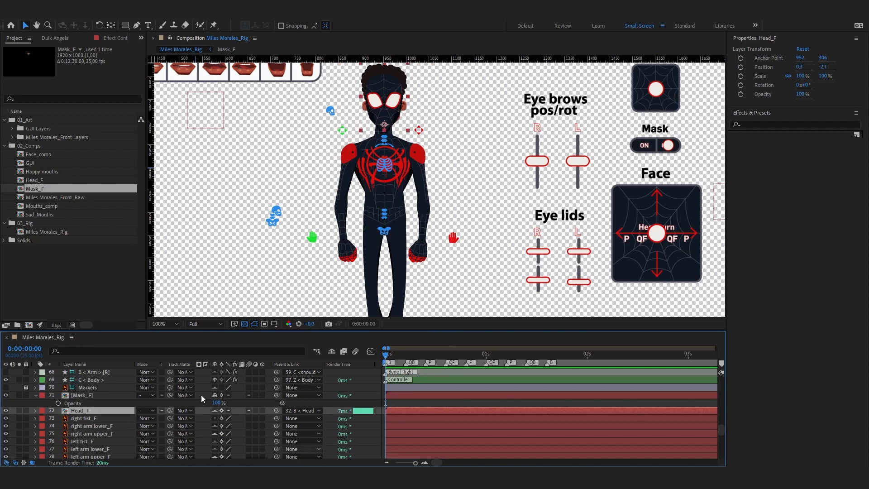
pyautogui.scroll(-1, 134, 418)
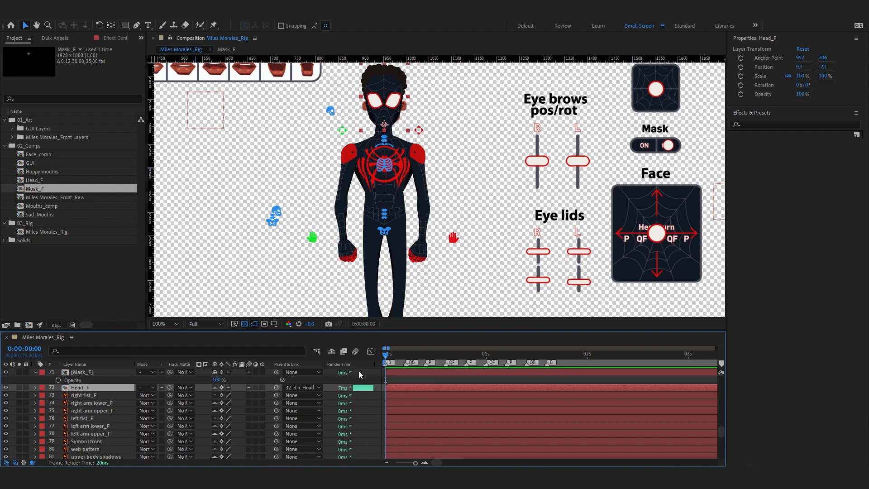
pyautogui.press('F2')
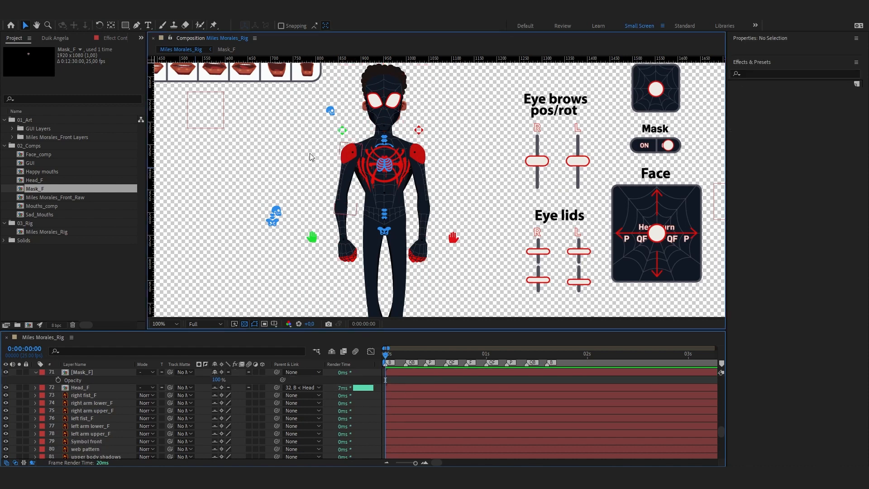
pyautogui.click(350, 156)
pyautogui.press('F2')
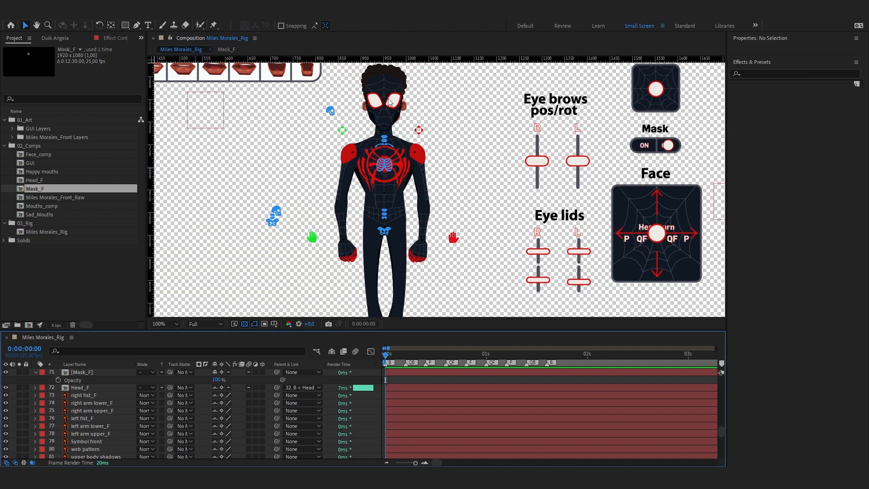
# Remove the parent link from all body artwork layers from Upper body through left foot by setting their parent to None.
pyautogui.scroll(-2, 102, 411)
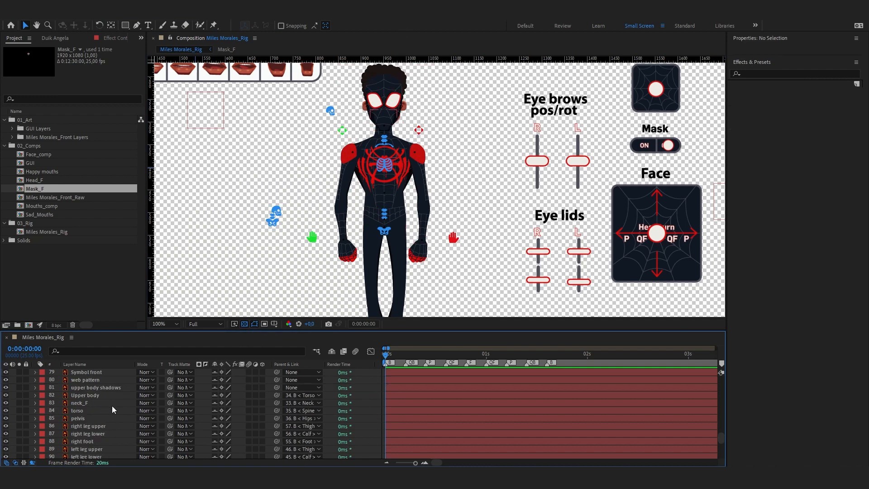
pyautogui.scroll(-2, 110, 410)
pyautogui.scroll(2, 104, 418)
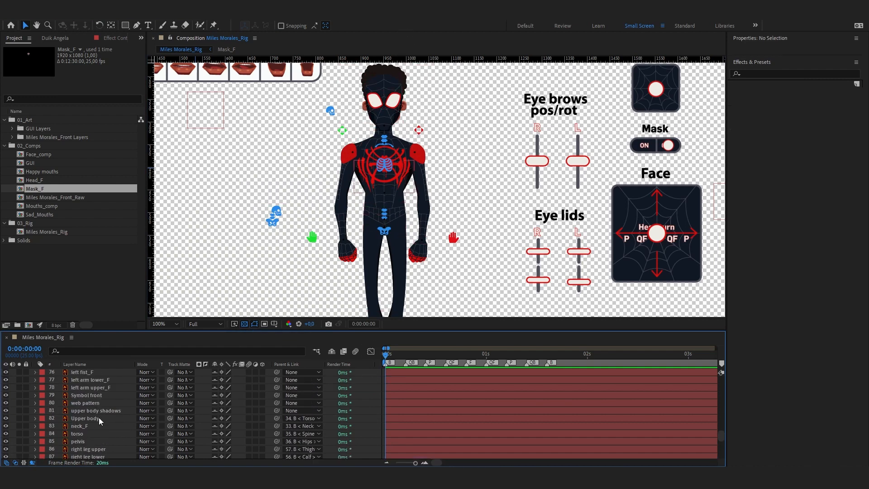
pyautogui.click(90, 425)
pyautogui.scroll(-1, 94, 410)
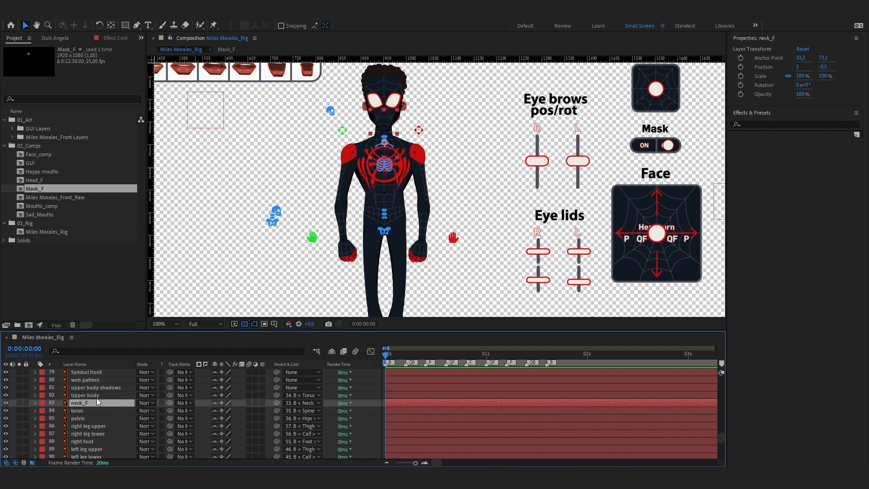
pyautogui.click(97, 396)
pyautogui.scroll(-2, 96, 398)
pyautogui.keyDown('shift'); pyautogui.click(94, 414); pyautogui.keyUp('shift')
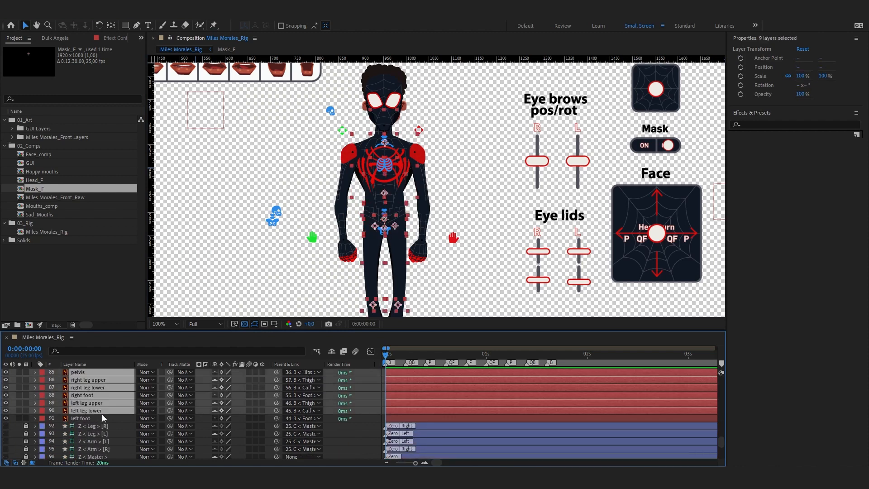
pyautogui.keyDown('shift'); pyautogui.click(97, 420); pyautogui.keyUp('shift')
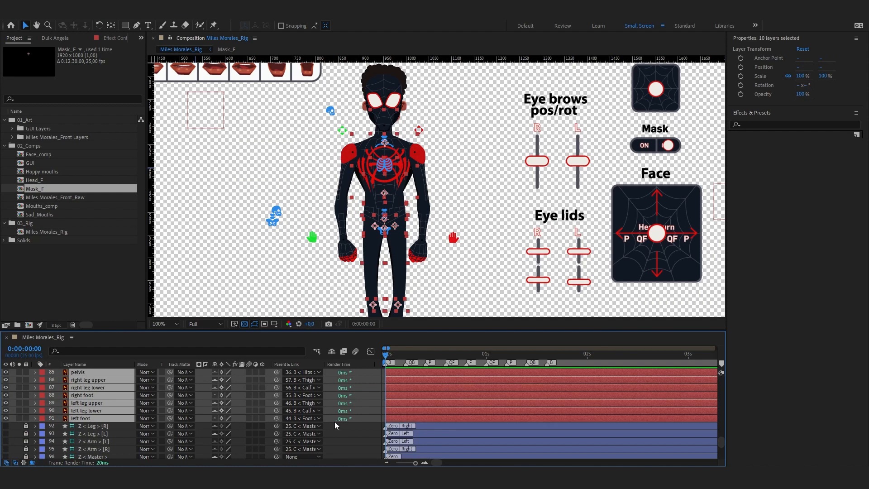
pyautogui.click(300, 417)
pyautogui.click(346, 28)
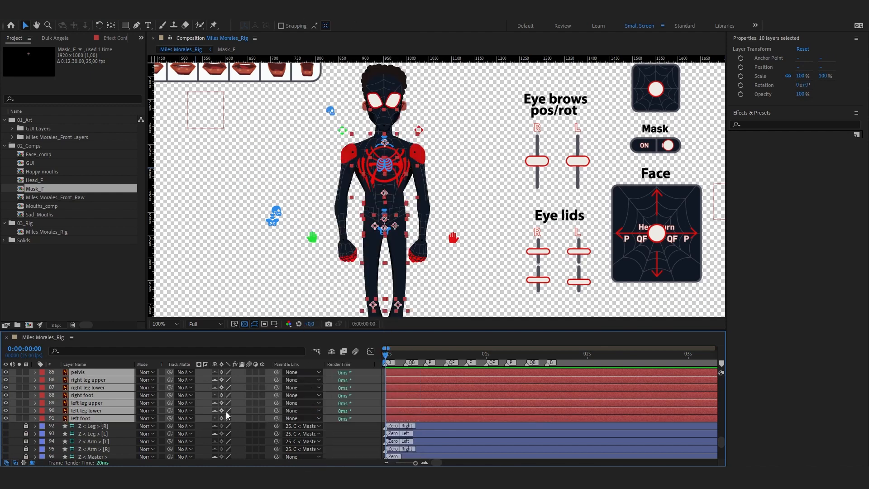
# Set the Head_F layer's parent to None.
pyautogui.scroll(4, 227, 411)
pyautogui.scroll(-3, 248, 414)
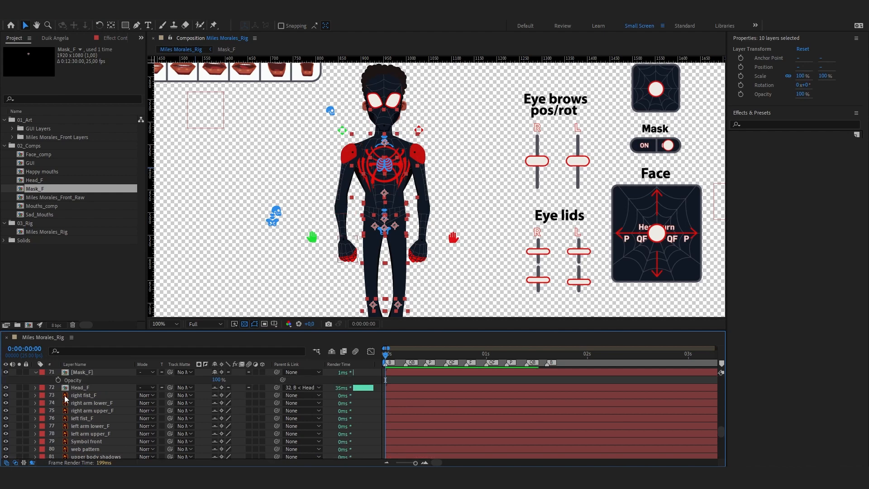
pyautogui.click(86, 388)
pyautogui.click(307, 389)
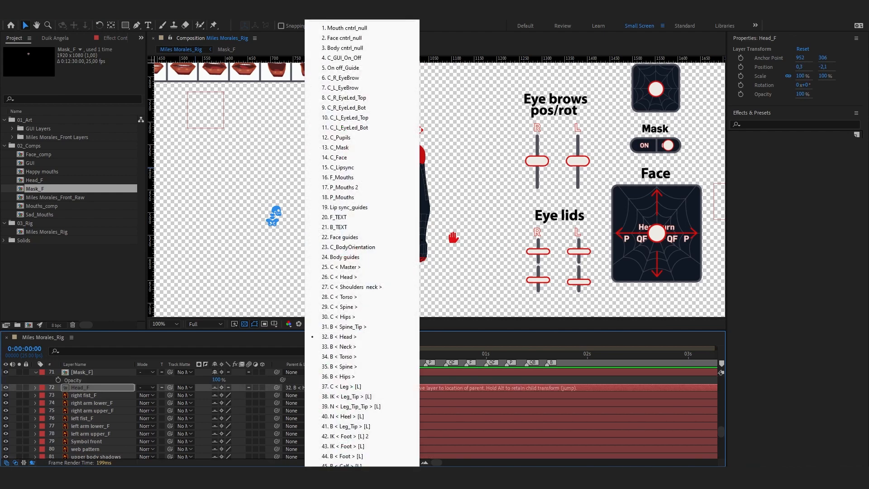
pyautogui.click(341, 22)
# Examine the Mask_F, Head_F and body artwork layers, and the arm bone layers above them.
pyautogui.click(82, 372)
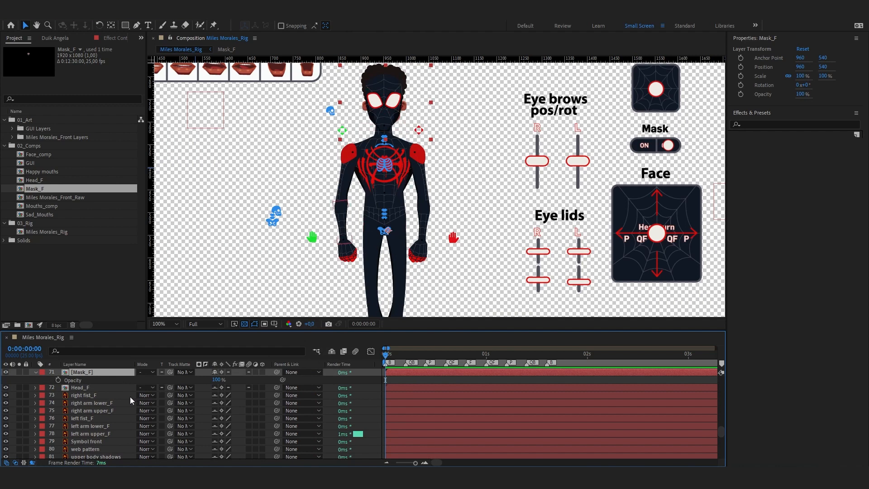
pyautogui.click(108, 386)
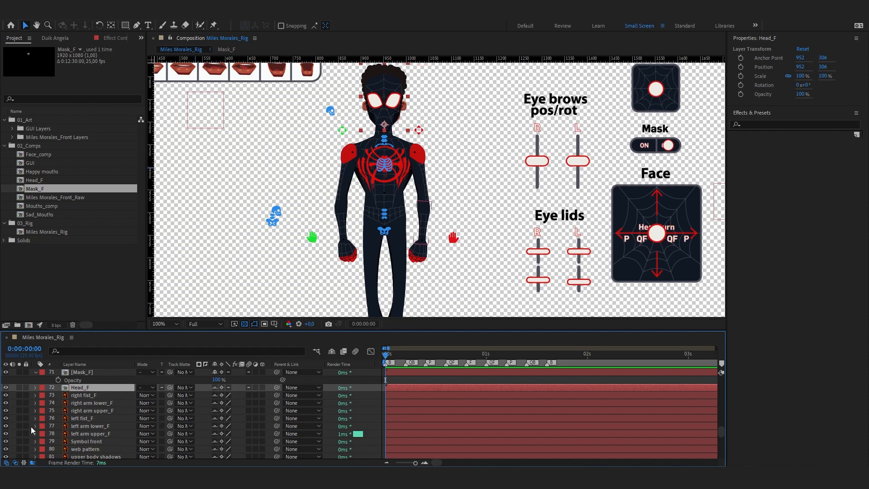
pyautogui.scroll(3, 82, 408)
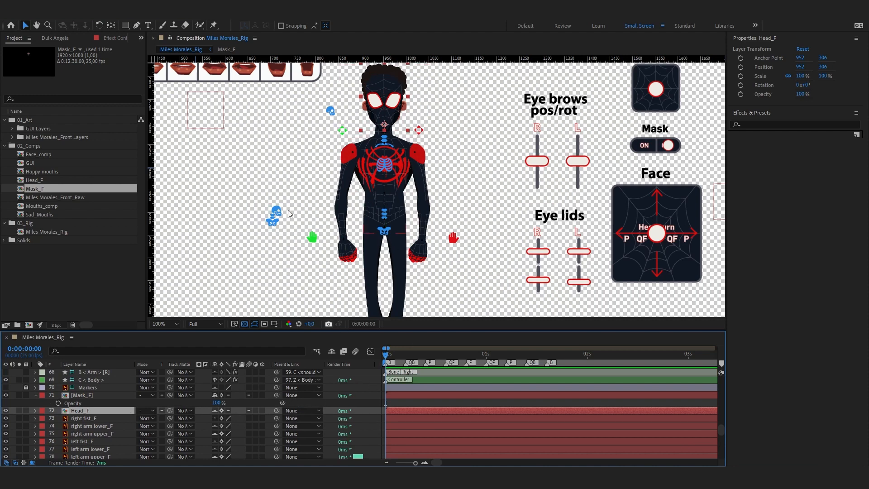
pyautogui.scroll(-3, 102, 407)
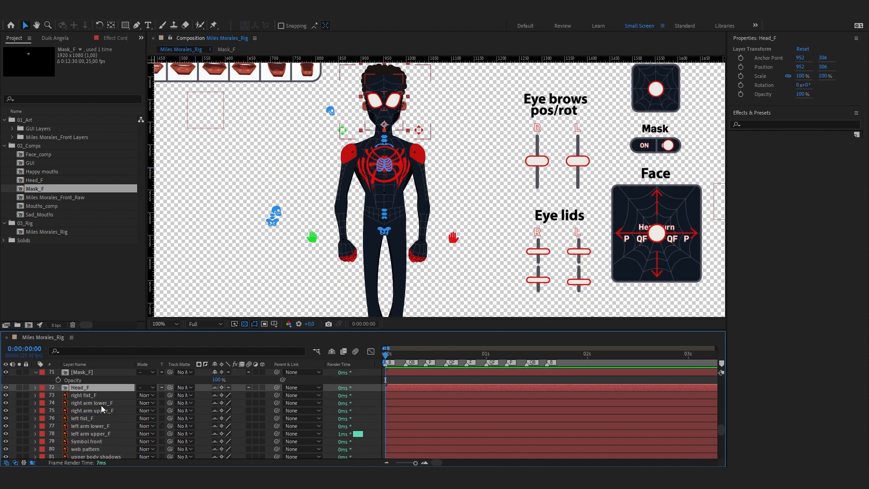
pyautogui.scroll(-6, 101, 408)
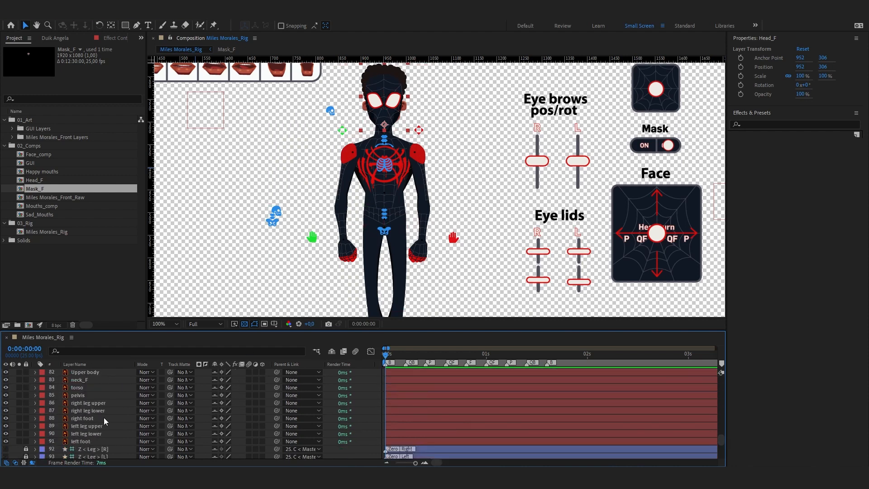
pyautogui.scroll(7, 103, 417)
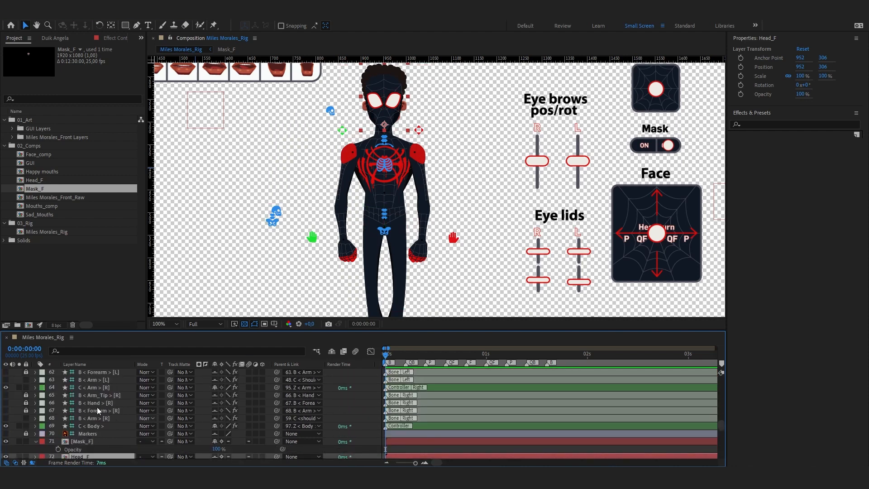
pyautogui.scroll(2, 97, 410)
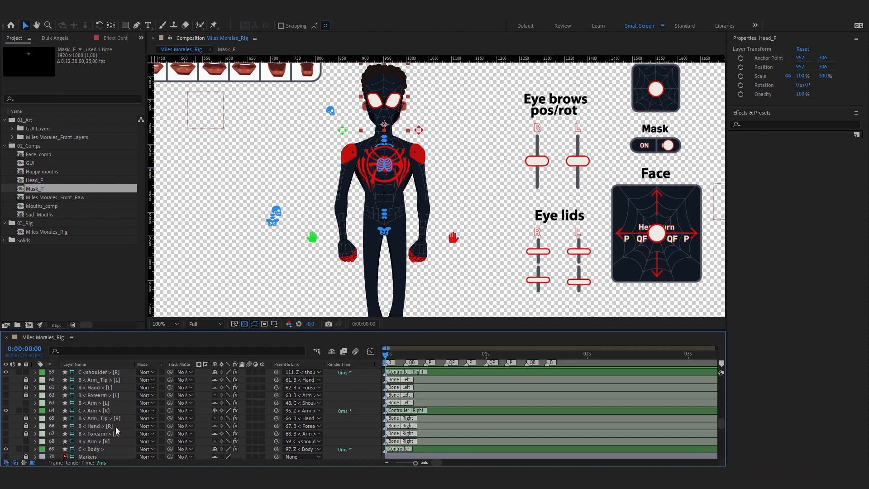
# Show the left hand and left forearm bones briefly, hide them again, and select Head_F.
pyautogui.click(6, 388)
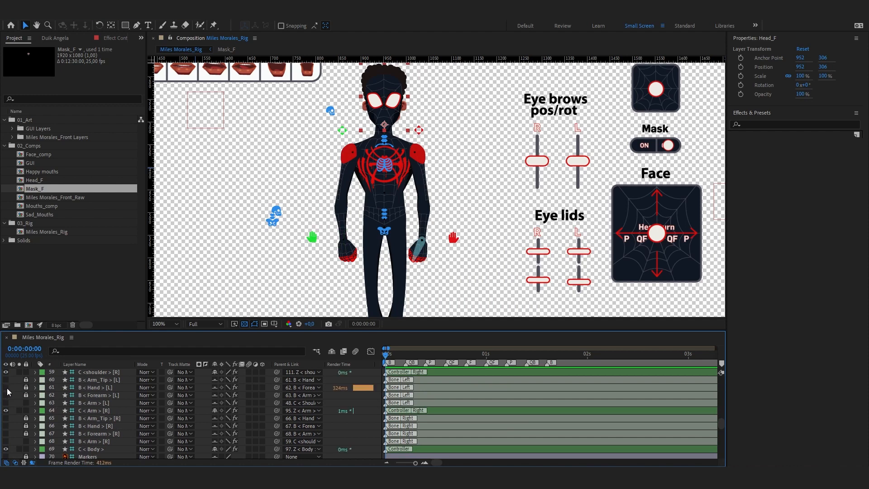
pyautogui.click(6, 396)
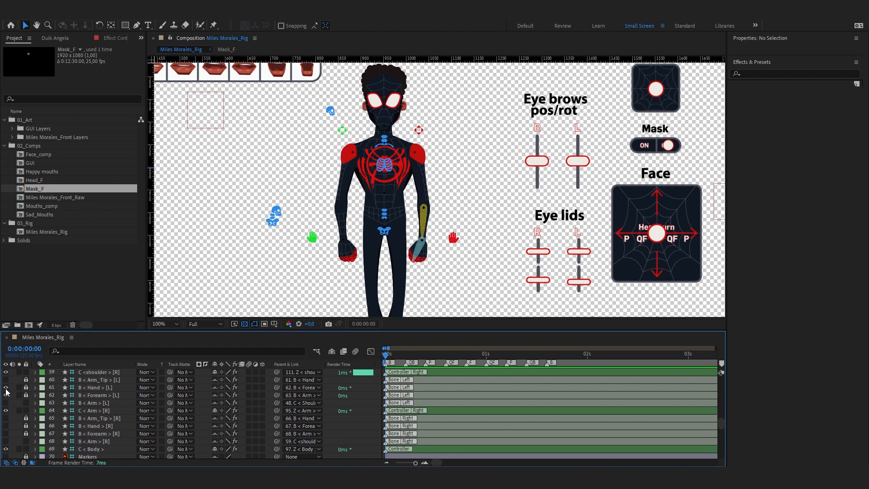
pyautogui.moveTo(6, 388); pyautogui.dragTo(6, 395)
pyautogui.scroll(-5, 118, 409)
pyautogui.click(88, 411)
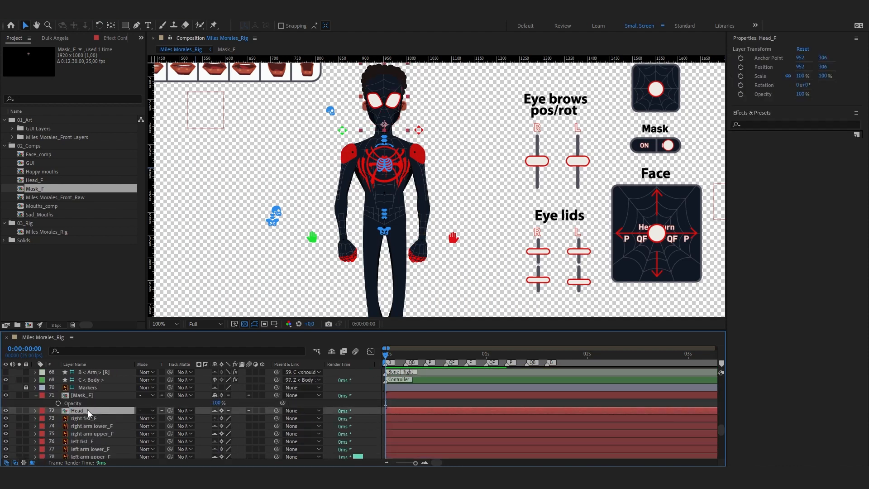
# Reveal the arm bones, test them by moving the right and left arm controllers, and undo the changes.
pyautogui.scroll(5, 88, 410)
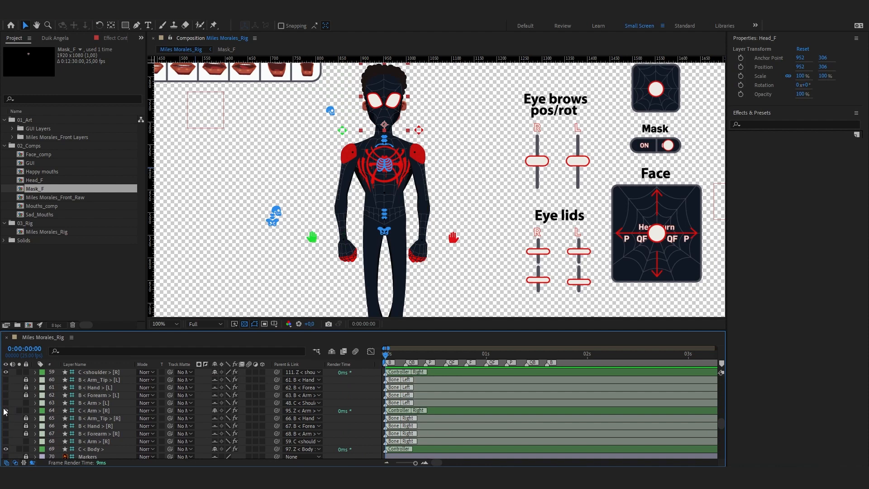
pyautogui.moveTo(4, 411); pyautogui.dragTo(6, 456)
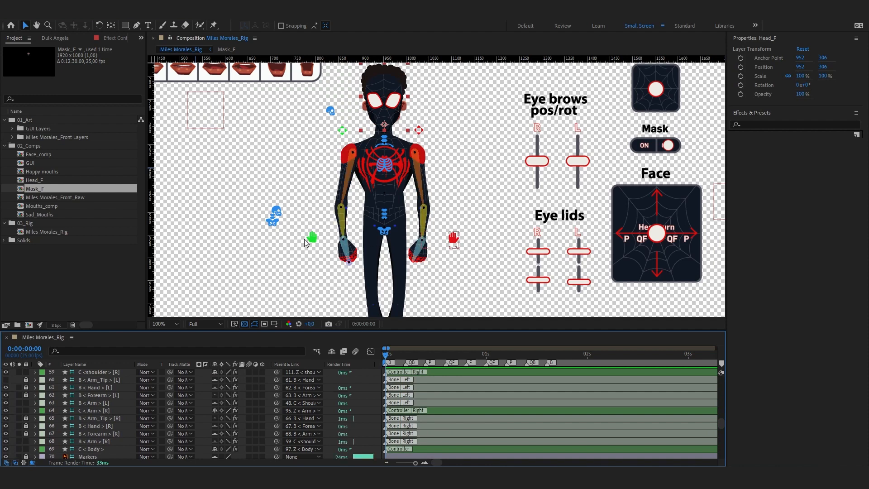
pyautogui.moveTo(312, 238); pyautogui.dragTo(306, 191)
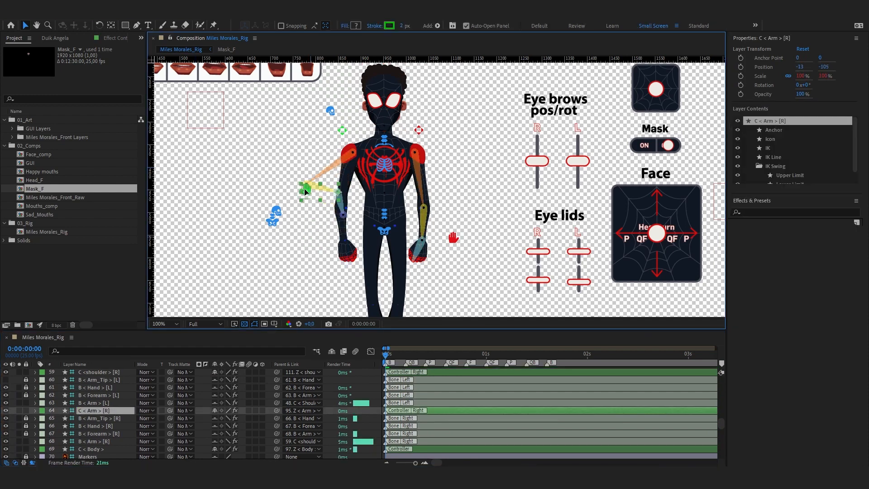
pyautogui.moveTo(457, 242); pyautogui.dragTo(480, 213)
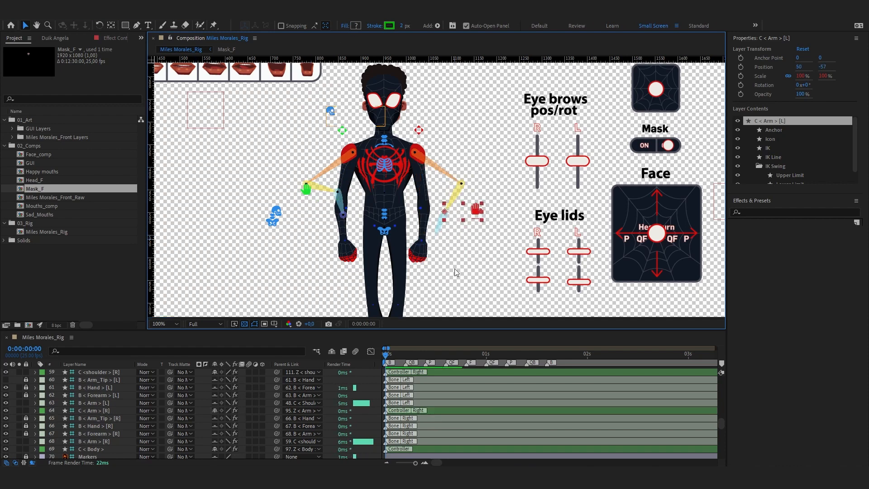
pyautogui.hotkey('ctrl', 'z')
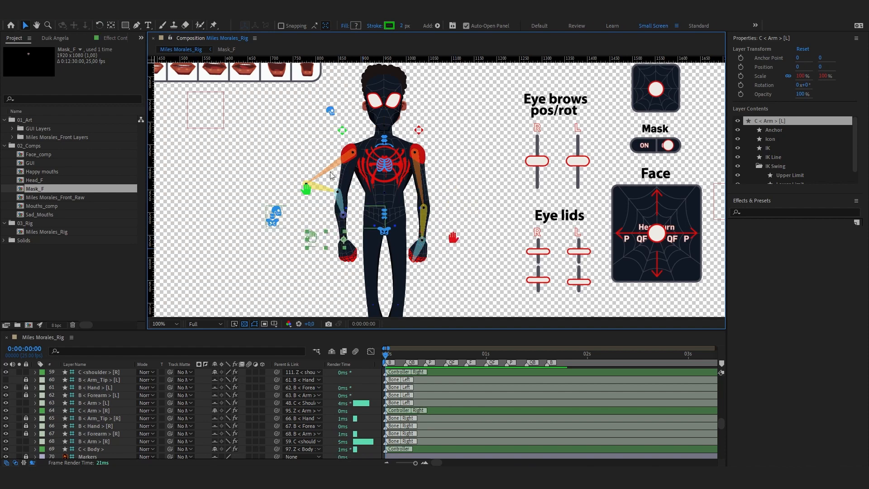
pyautogui.click(68, 409)
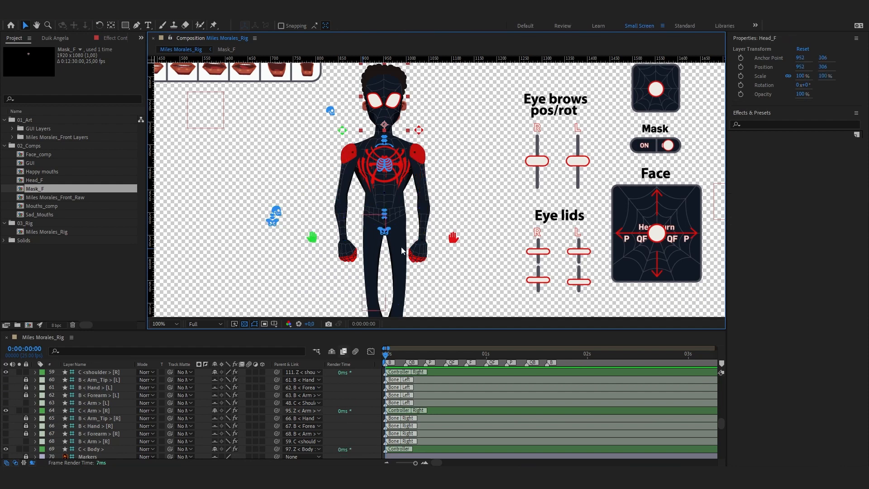
# Review the front artwork layers, checking right arm lower_F and left fist_F and the body layers below them.
pyautogui.scroll(-3, 129, 417)
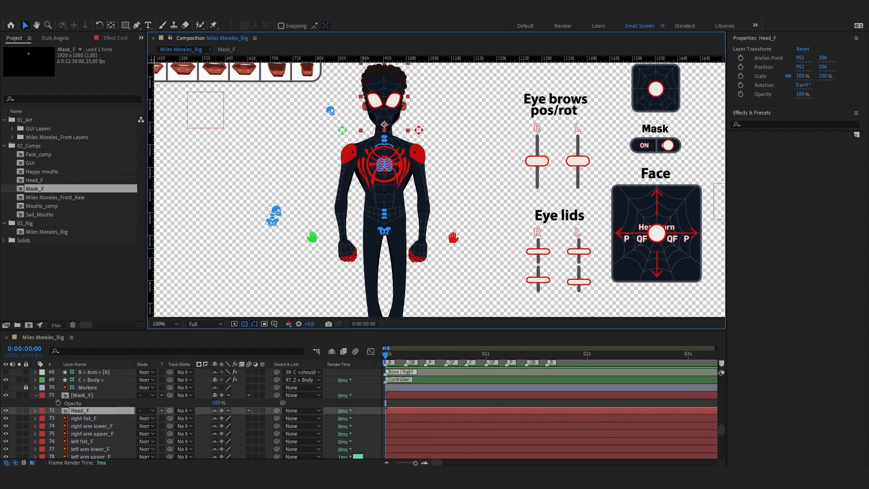
pyautogui.scroll(-1, 102, 421)
pyautogui.click(100, 402)
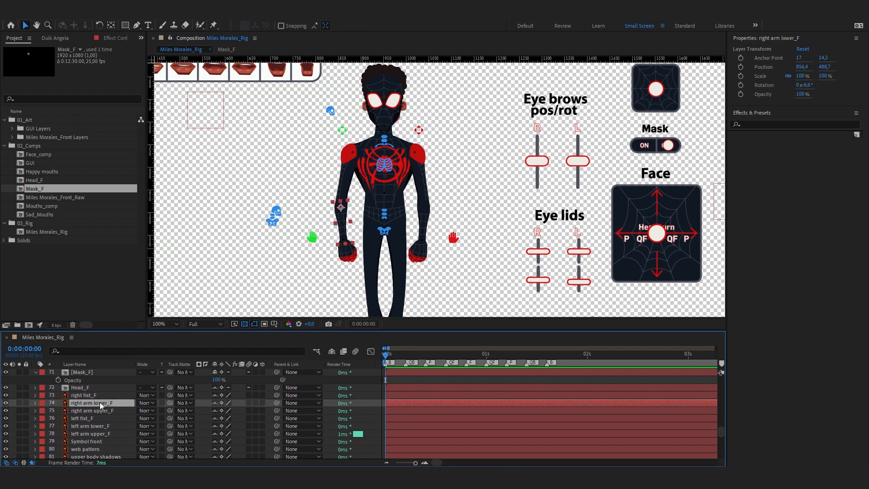
pyautogui.scroll(-2, 64, 400)
pyautogui.scroll(2, 63, 400)
pyautogui.click(104, 419)
pyautogui.scroll(-3, 102, 421)
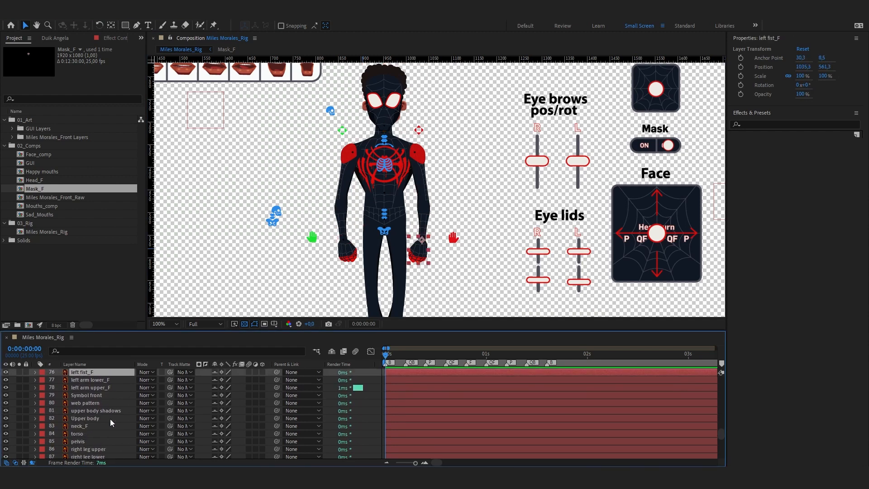
# Review the front body artwork layers from the arm layers down to the legs, selecting Upper body to locate it.
pyautogui.scroll(2, 99, 422)
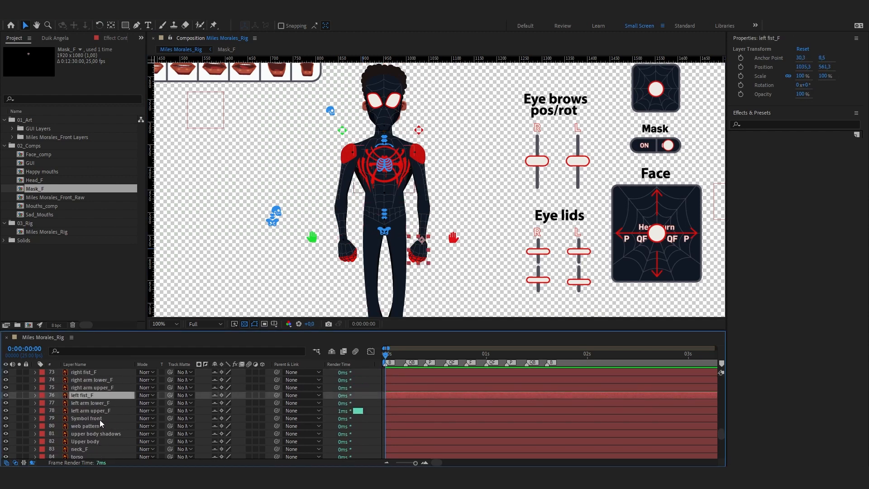
pyautogui.scroll(-1, 100, 421)
pyautogui.scroll(1, 100, 422)
pyautogui.scroll(-2, 100, 422)
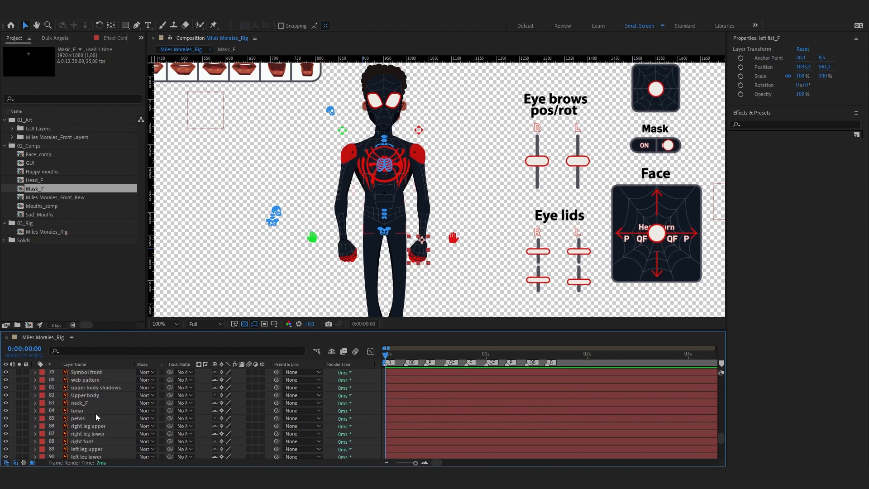
pyautogui.click(89, 395)
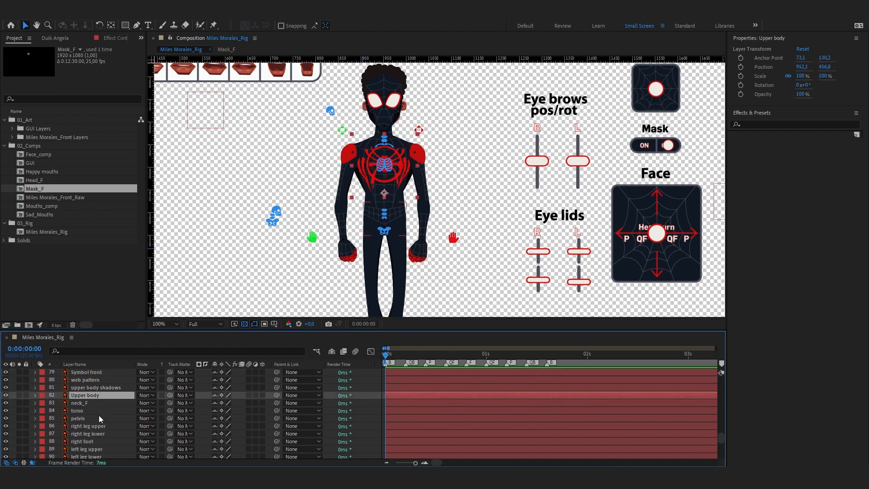
pyautogui.scroll(1, 93, 401)
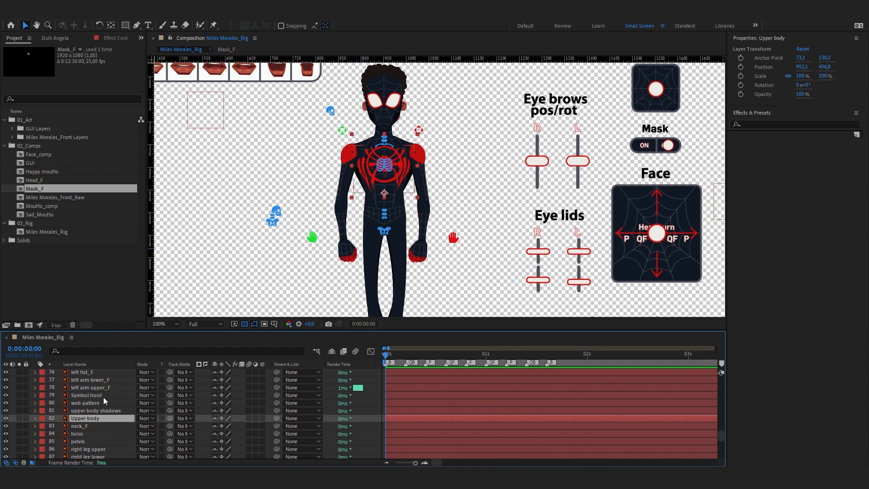
# Isolate the web pattern layer to examine its shape, undo any accidental move, and show all layers again.
pyautogui.click(103, 400)
pyautogui.click(19, 403)
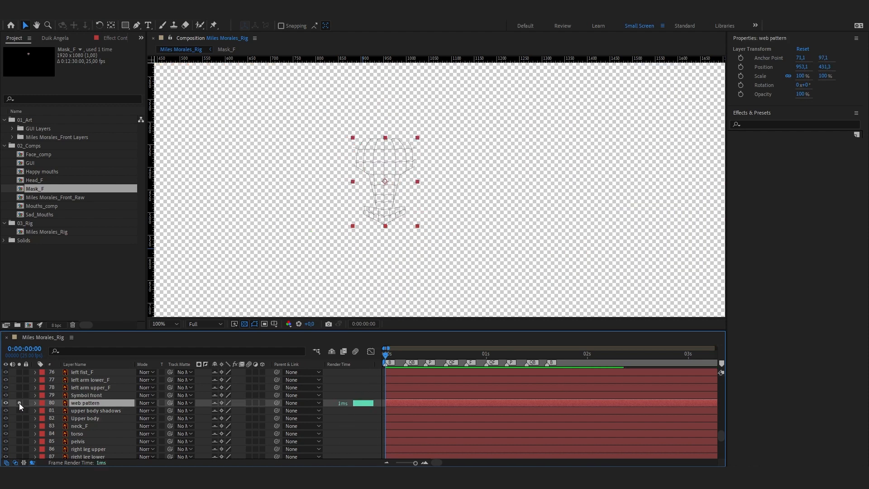
pyautogui.click(19, 403)
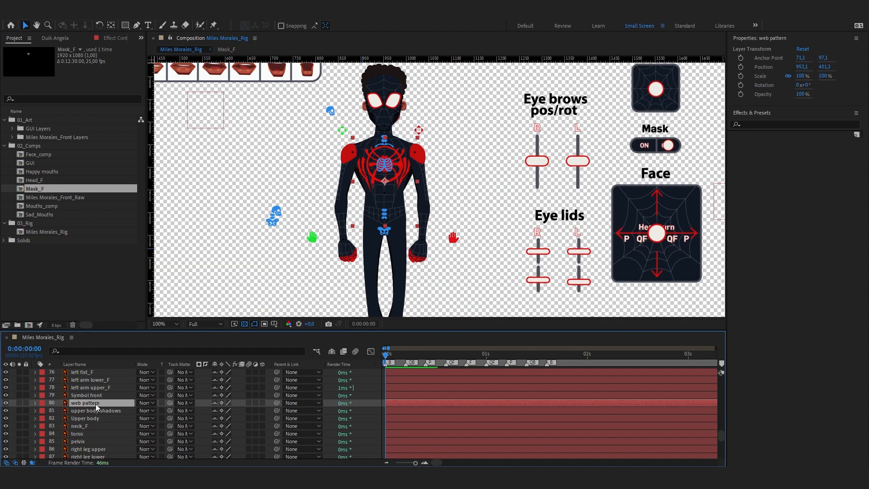
pyautogui.click(19, 403)
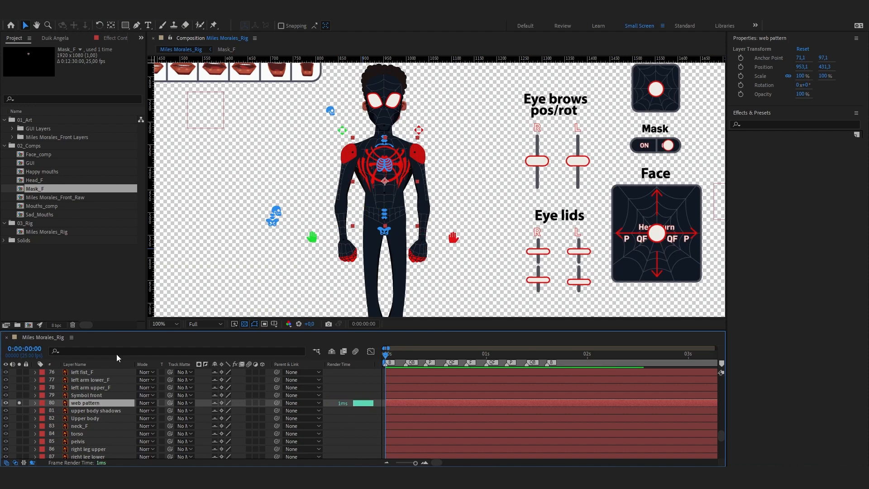
pyautogui.moveTo(399, 180); pyautogui.dragTo(376, 180)
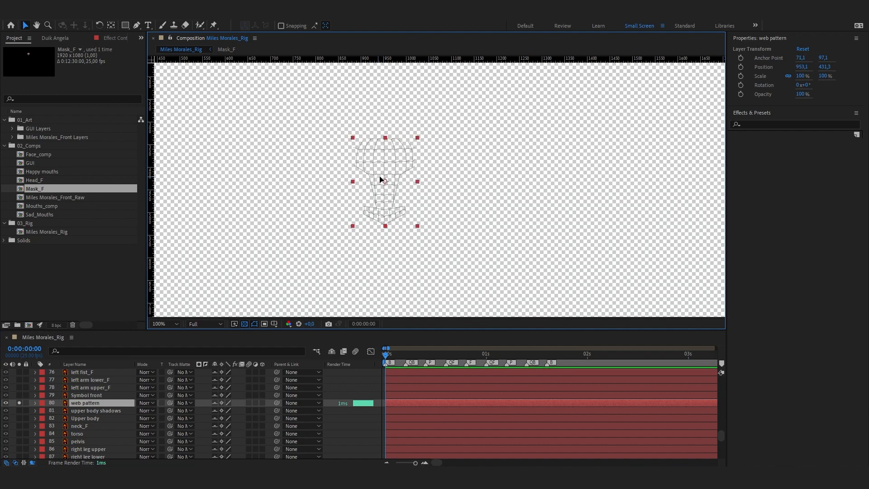
pyautogui.hotkey('ctrl', 'z')
pyautogui.hotkey('ctrl', 'z')
pyautogui.click(20, 402)
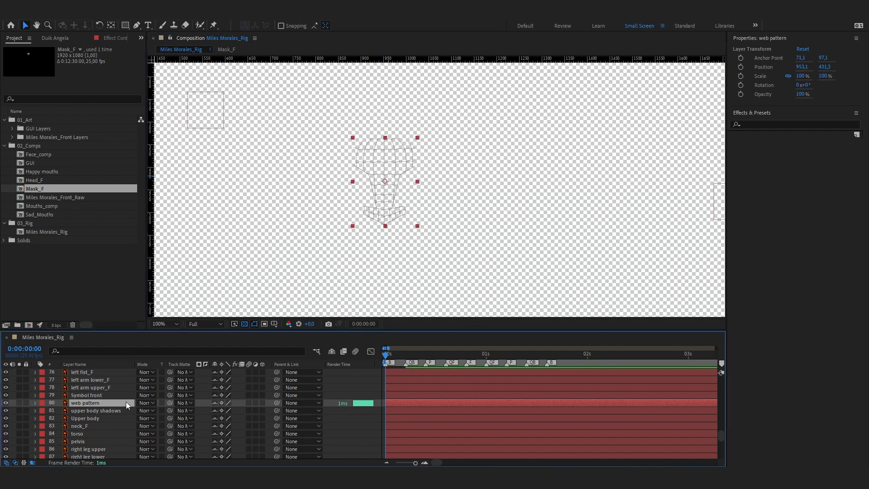
# Duplicate the web pattern layer and place the copy directly above the torso layer.
pyautogui.hotkey('ctrl', 'd')
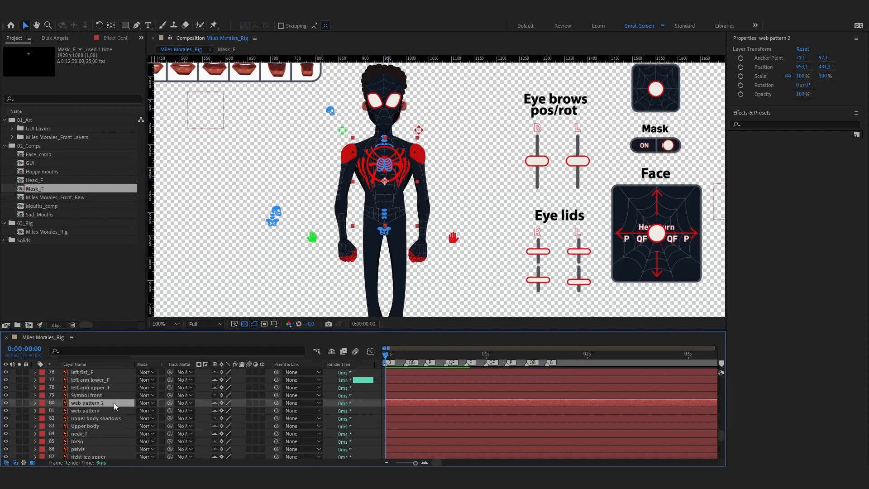
pyautogui.moveTo(113, 403); pyautogui.dragTo(113, 436)
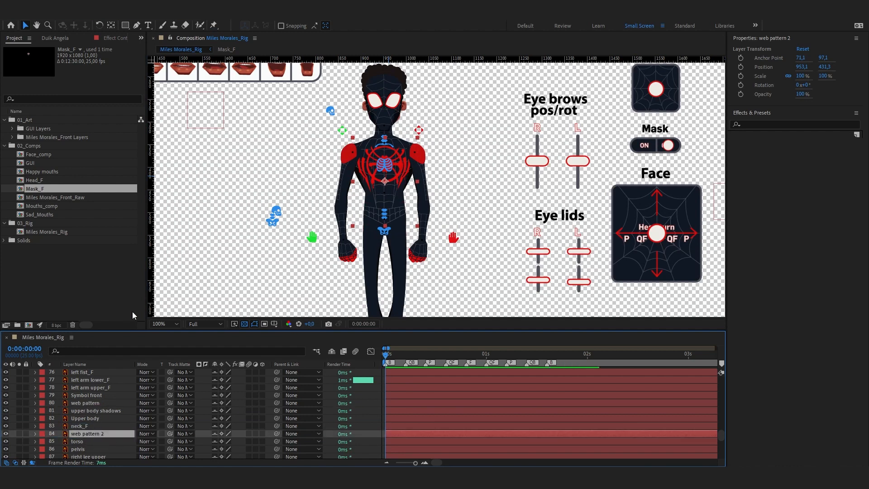
# Assign Upper body as the track matte of the web pattern layer and turn Upper body's visibility back on.
pyautogui.click(90, 418)
pyautogui.click(93, 411)
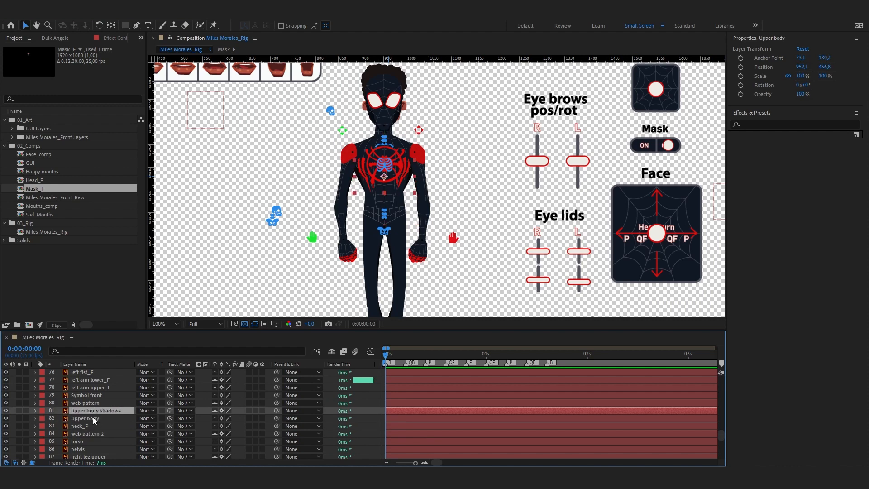
pyautogui.click(94, 419)
pyautogui.click(94, 404)
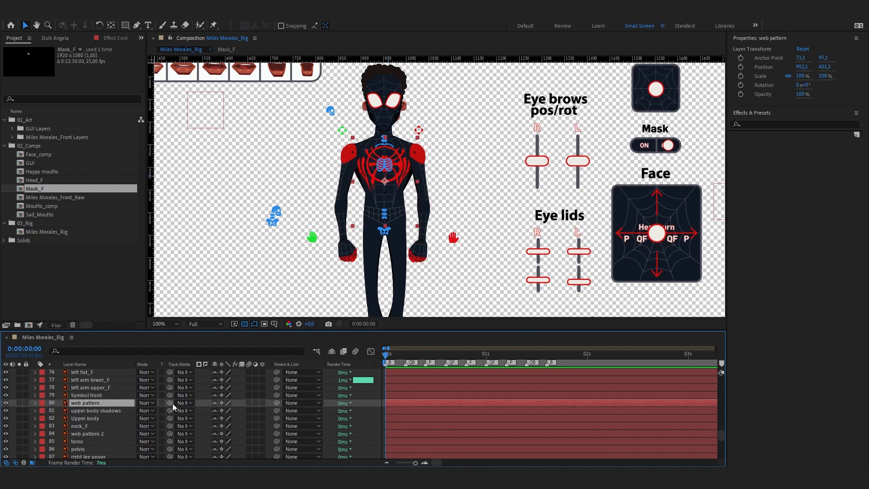
pyautogui.moveTo(171, 402); pyautogui.dragTo(94, 417)
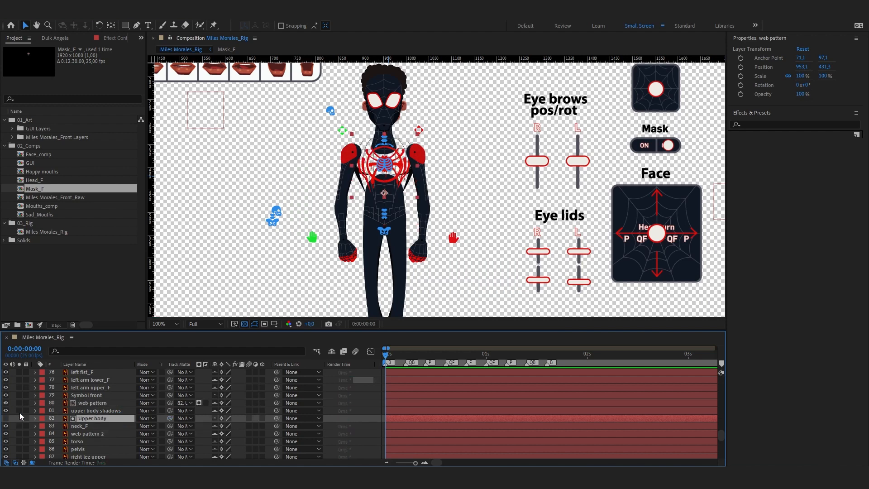
pyautogui.click(5, 418)
# Isolate web pattern and Upper body to check the clipped webbing, and restore all other layers.
pyautogui.click(19, 402)
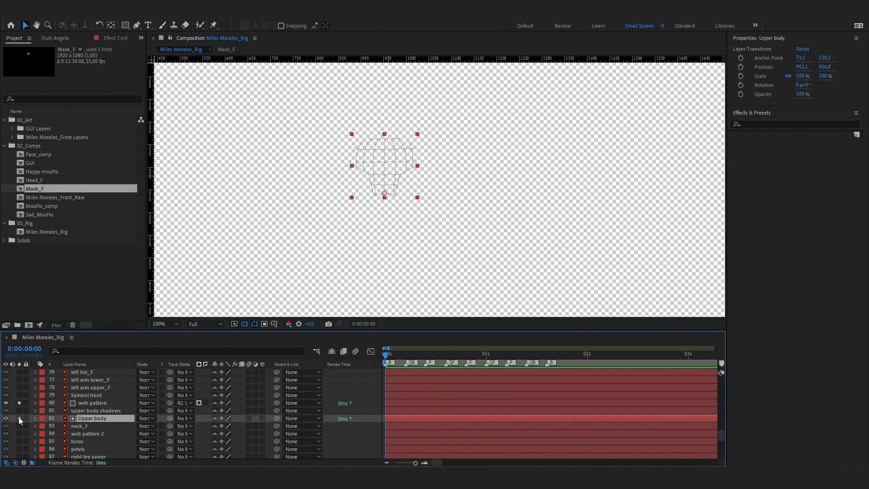
pyautogui.click(19, 418)
pyautogui.click(19, 417)
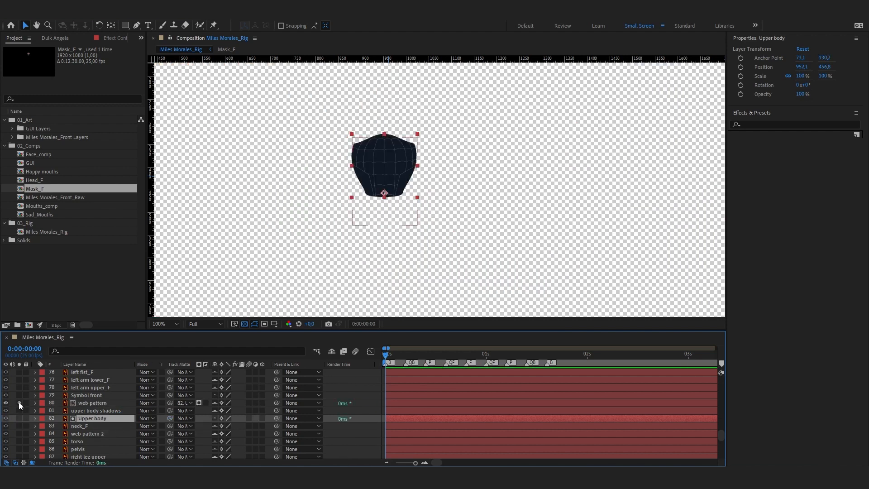
pyautogui.click(19, 402)
# Assign torso as the track matte of web pattern 2 and turn the torso layer's visibility back on.
pyautogui.click(106, 433)
pyautogui.scroll(-1, 106, 432)
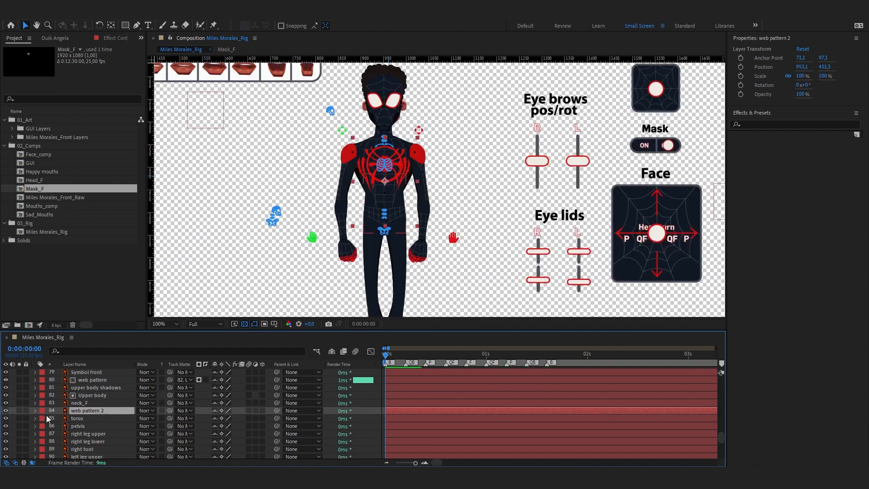
pyautogui.click(19, 410)
pyautogui.click(19, 418)
pyautogui.moveTo(171, 410); pyautogui.dragTo(92, 417)
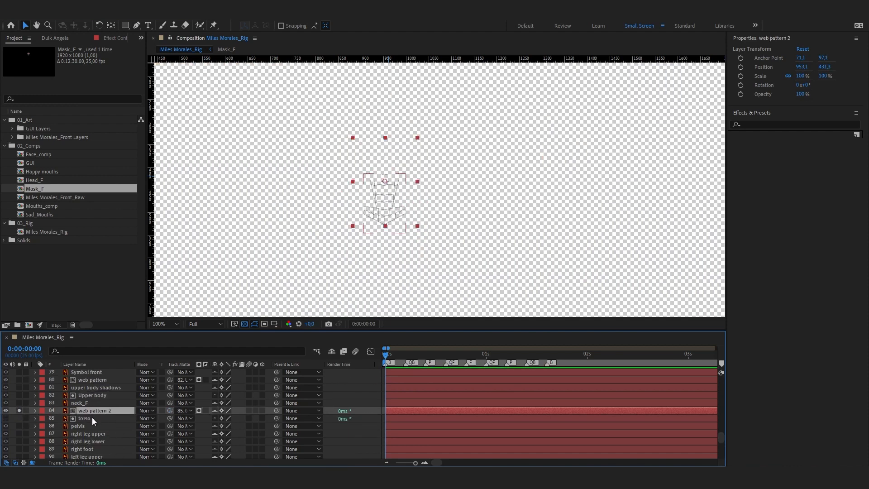
pyautogui.click(91, 425)
pyautogui.click(90, 417)
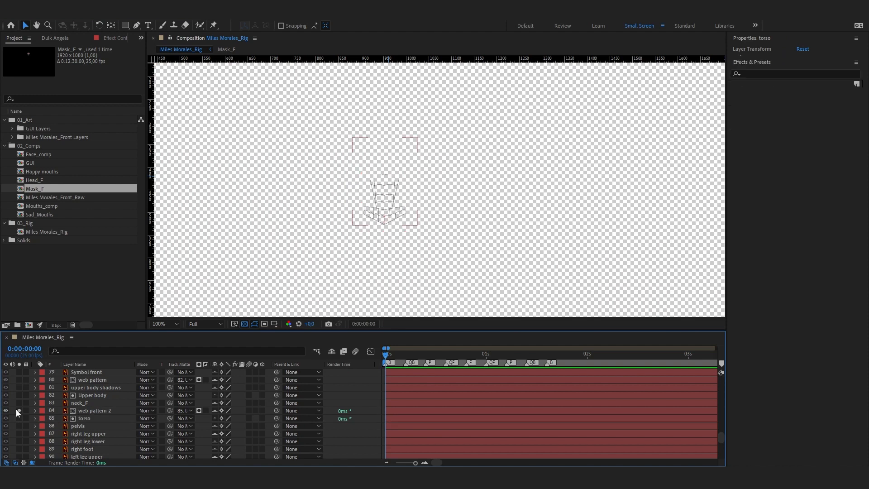
# Check web pattern 2 together with torso in isolation, restore all layers, and save the project.
pyautogui.click(19, 417)
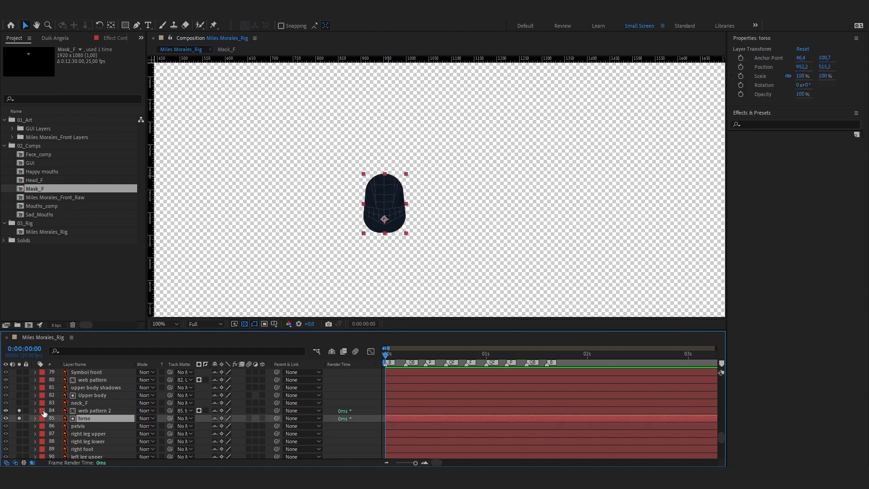
pyautogui.click(20, 410)
pyautogui.click(19, 418)
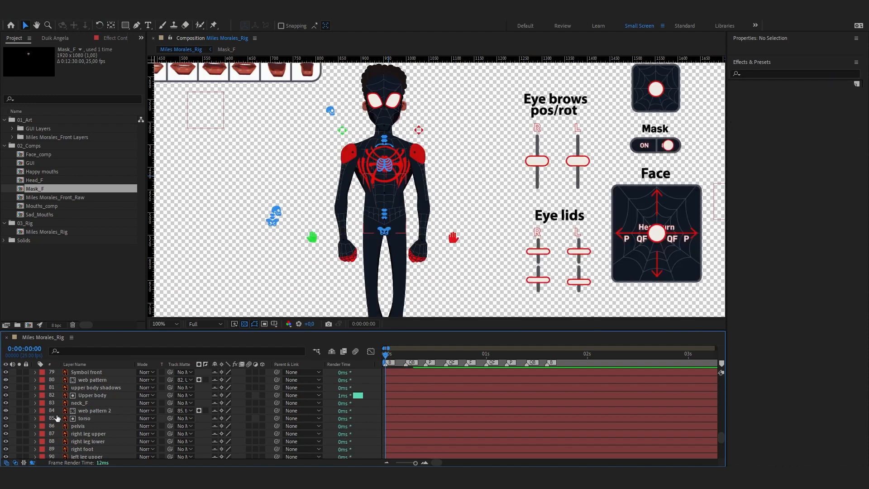
pyautogui.click(97, 411)
pyautogui.hotkey('ctrl', 's')
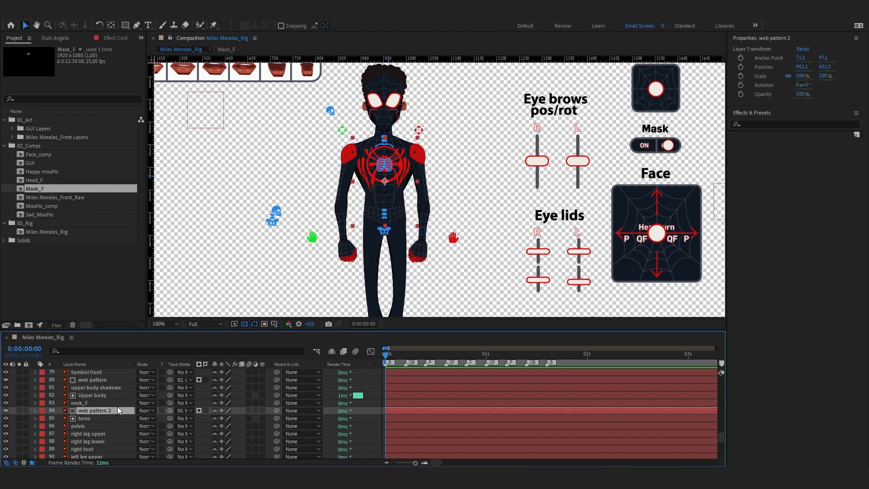
# Review the Upper body, upper body shadows and neck_F layers and the right arm controller next to the figure.
pyautogui.click(104, 395)
pyautogui.click(95, 385)
pyautogui.click(88, 403)
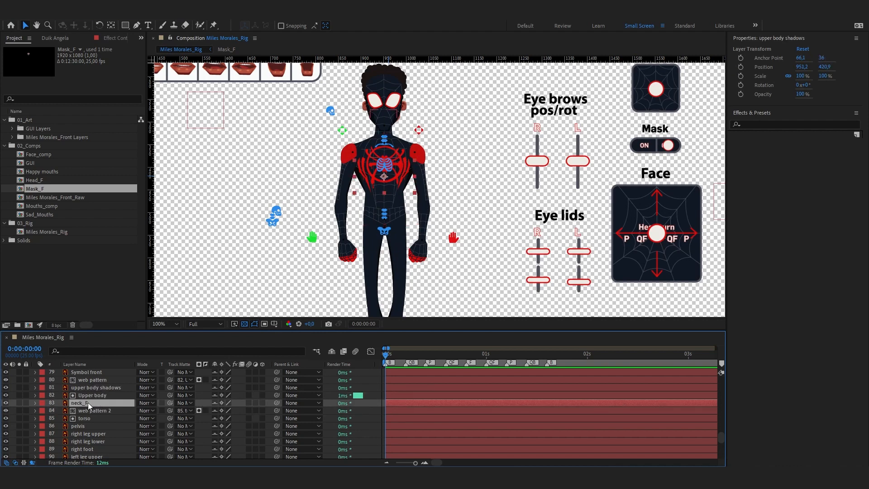
pyautogui.click(113, 388)
pyautogui.click(105, 395)
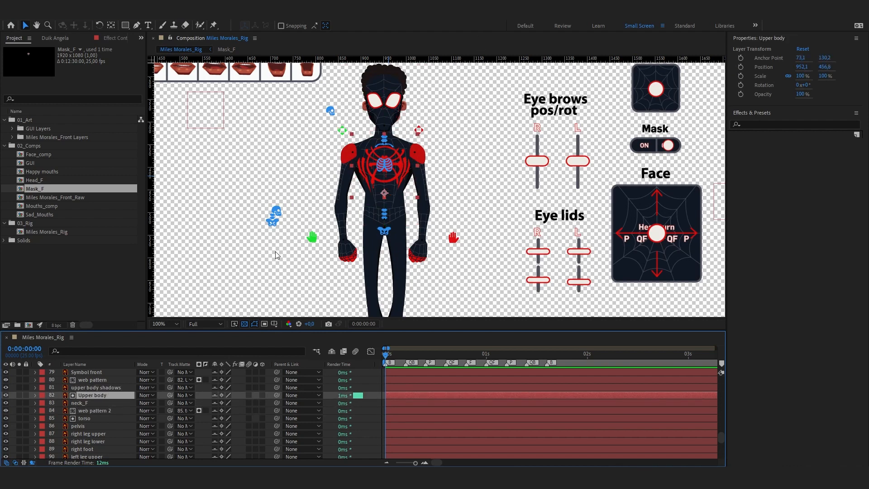
pyautogui.click(313, 236)
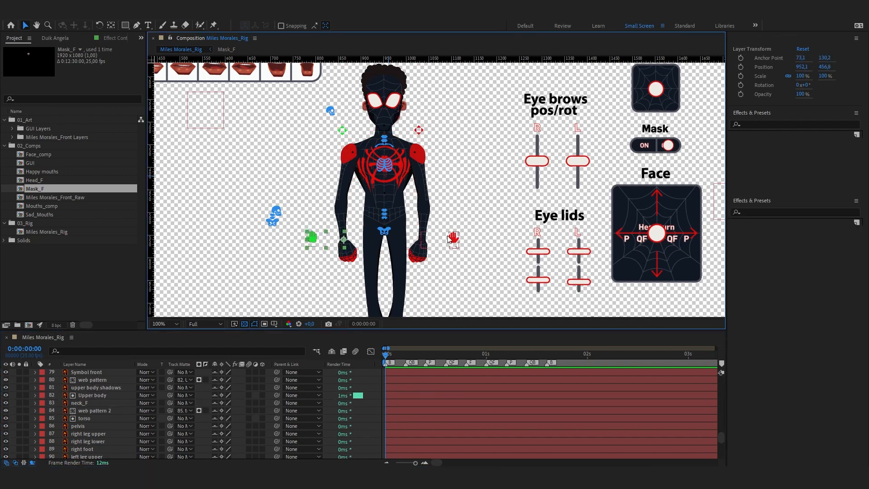
pyautogui.click(317, 237)
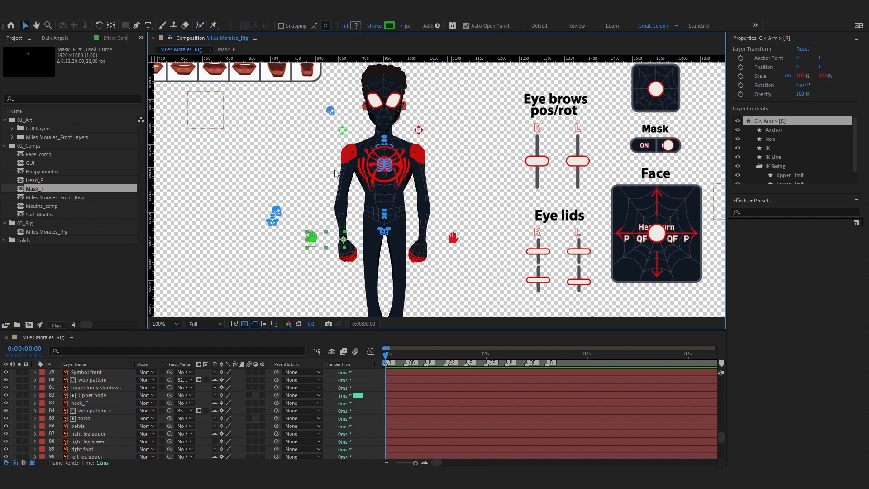
pyautogui.scroll(-1, 305, 157)
pyautogui.scroll(1, 419, 195)
# Select Upper body and examine the arm bone, body controller and Mask_F layers above it.
pyautogui.click(93, 396)
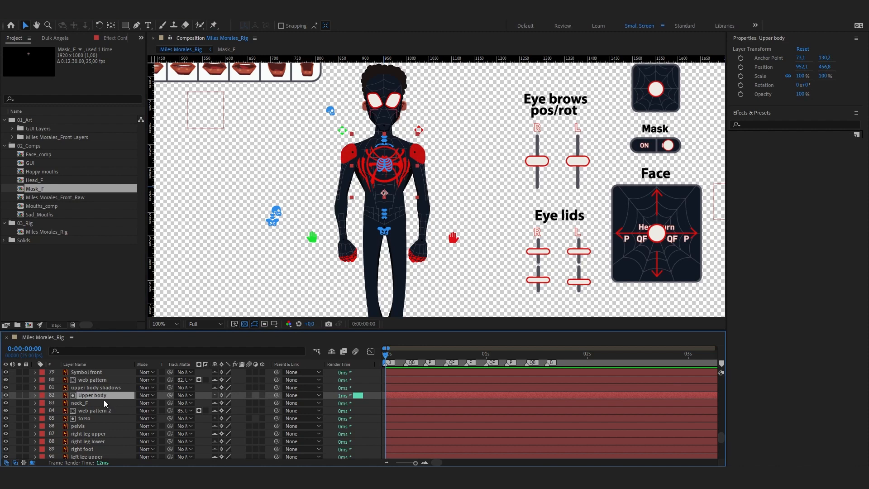
pyautogui.scroll(1, 104, 400)
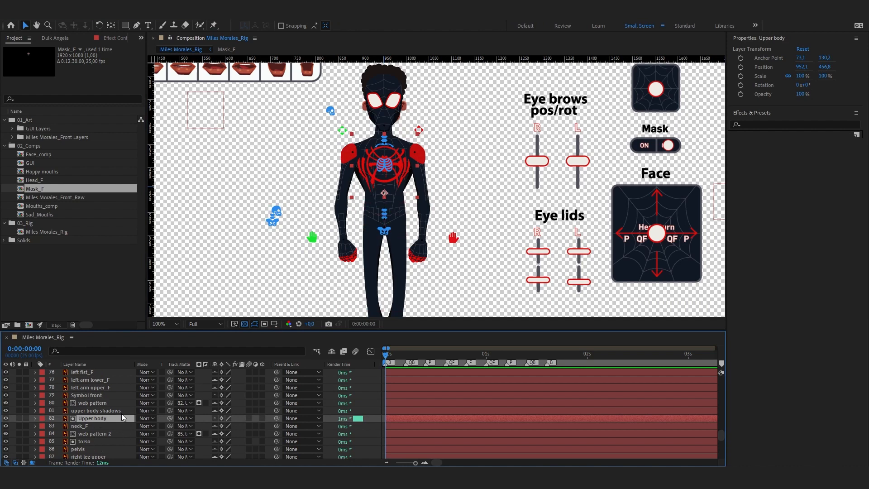
pyautogui.scroll(8, 105, 403)
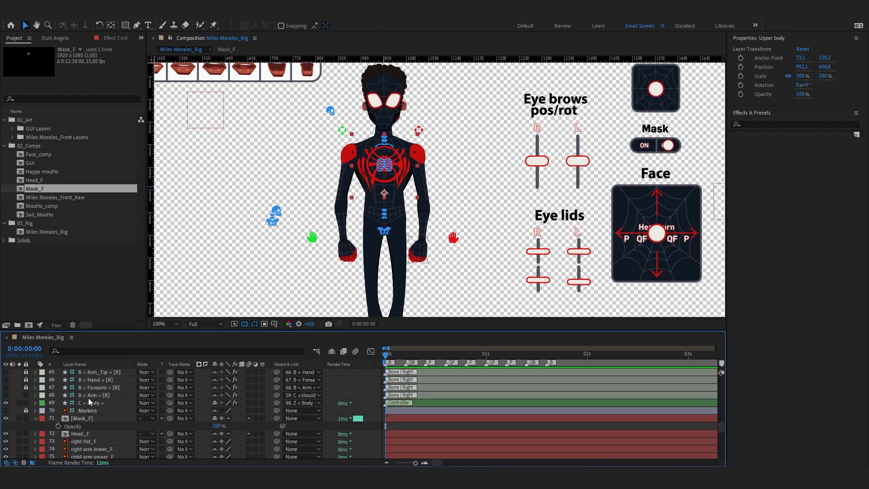
pyautogui.scroll(-7, 107, 411)
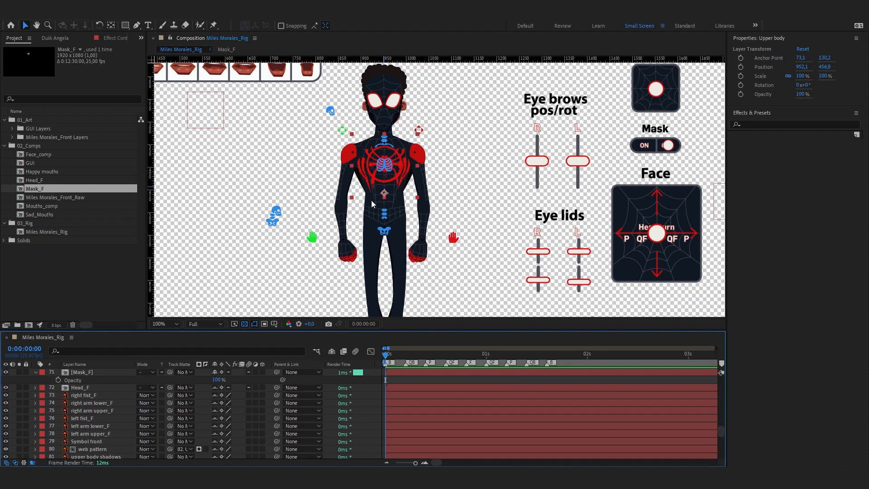
pyautogui.scroll(-2, 90, 407)
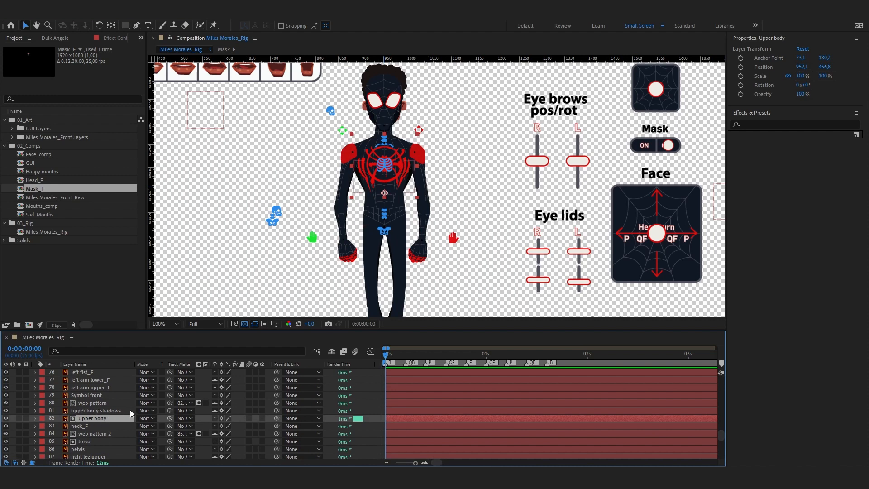
# Extend the selection from Upper body up to Symbol front and review the pre-compose options for these layers.
pyautogui.keyDown('shift'); pyautogui.click(97, 396); pyautogui.keyUp('shift')
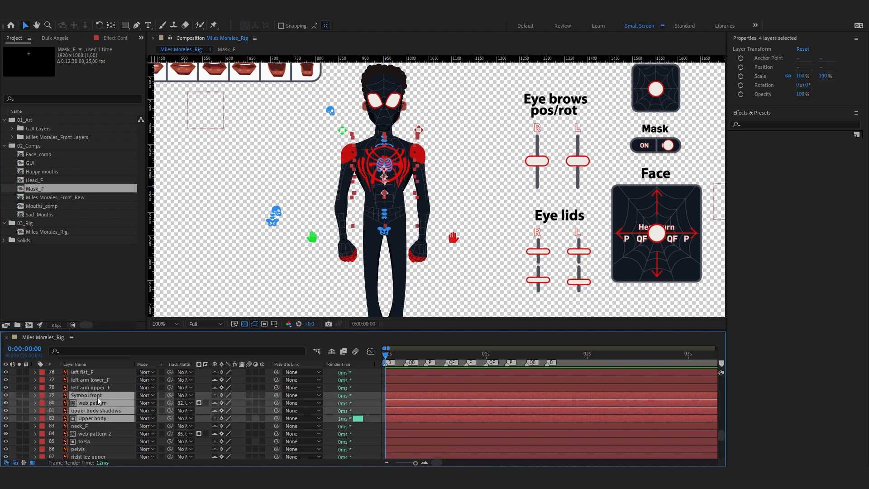
pyautogui.rightClick(106, 394)
pyautogui.click(249, 345)
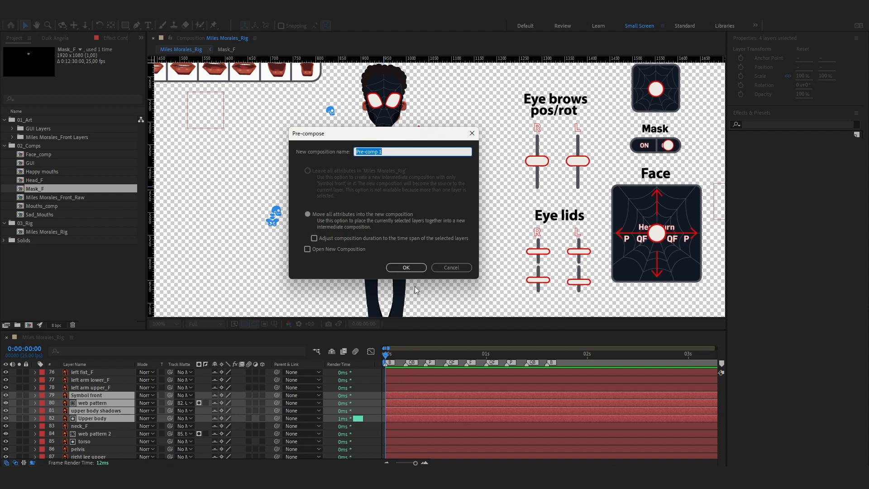
pyautogui.click(452, 267)
pyautogui.rightClick(113, 404)
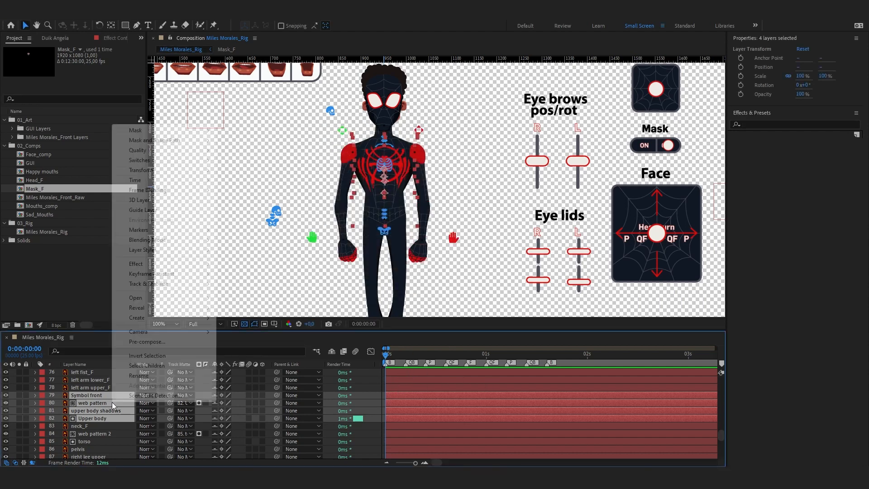
pyautogui.click(217, 342)
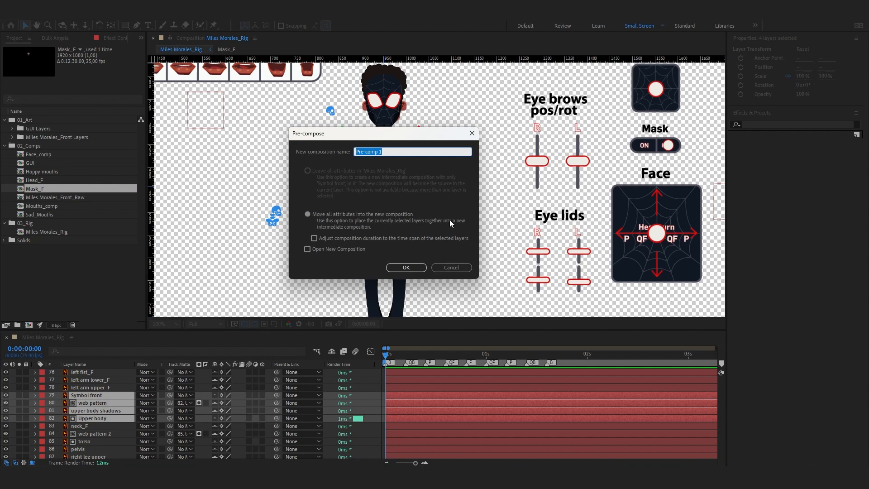
pyautogui.click(452, 268)
# Examine how the front-view layers and controllers span the full duration of the composition timeline.
pyautogui.moveTo(415, 462)
pyautogui.mouseDown()
pyautogui.moveTo(361, 465)
pyautogui.moveTo(415, 462)
pyautogui.mouseUp()
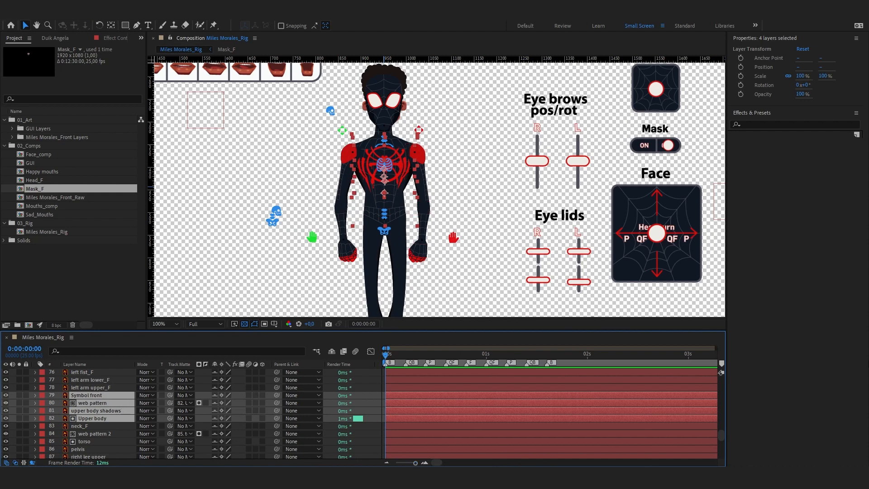
pyautogui.keyDown('alt'); pyautogui.scroll(-3, 550, 387); pyautogui.keyUp('alt')
pyautogui.scroll(-3, 656, 393)
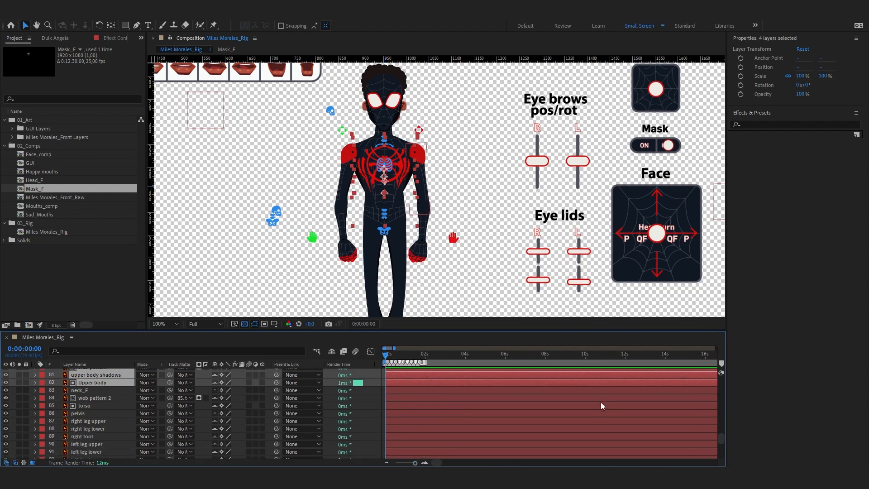
pyautogui.keyDown('alt'); pyautogui.scroll(-2, 480, 440); pyautogui.keyUp('alt')
pyautogui.keyDown('alt'); pyautogui.scroll(-5, 423, 448); pyautogui.keyUp('alt')
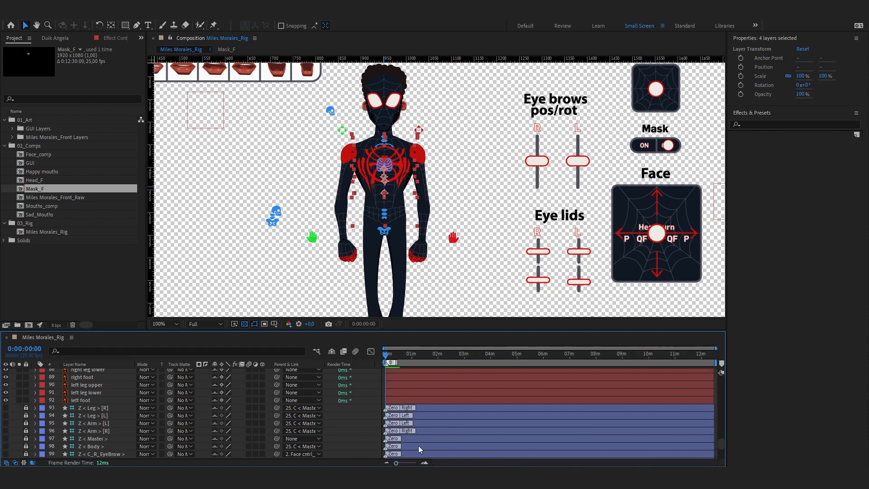
pyautogui.scroll(3, 474, 405)
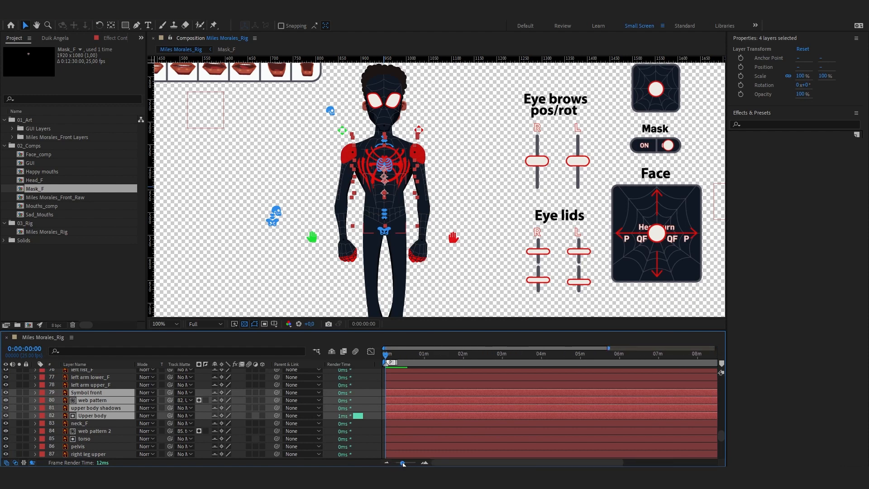
pyautogui.click(425, 463)
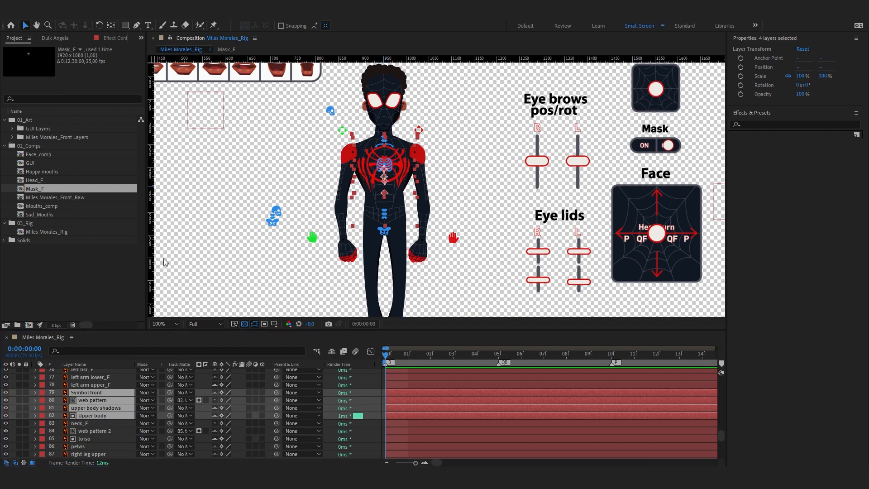
# Pre-compose the selected Symbol front, web pattern, upper body shadows and Upper body layers into a new composition named Torso_F.
pyautogui.rightClick(110, 397)
pyautogui.click(171, 335)
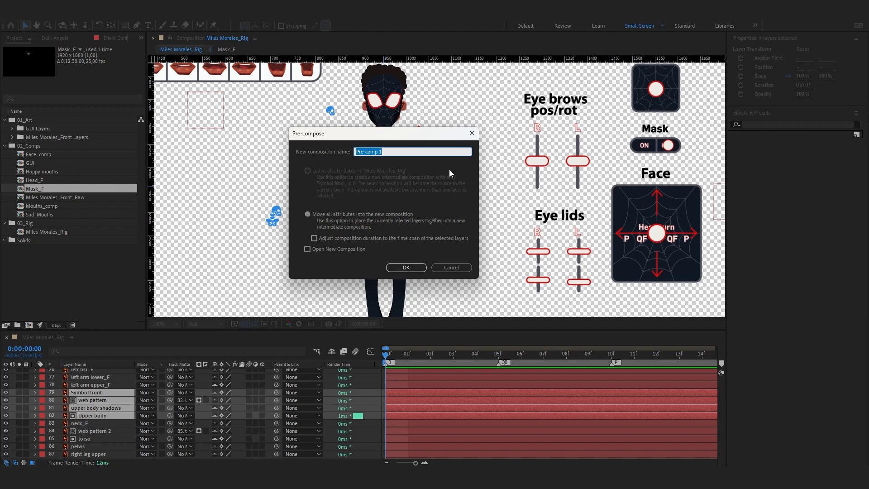
pyautogui.write('Torso_F')
pyautogui.click(406, 271)
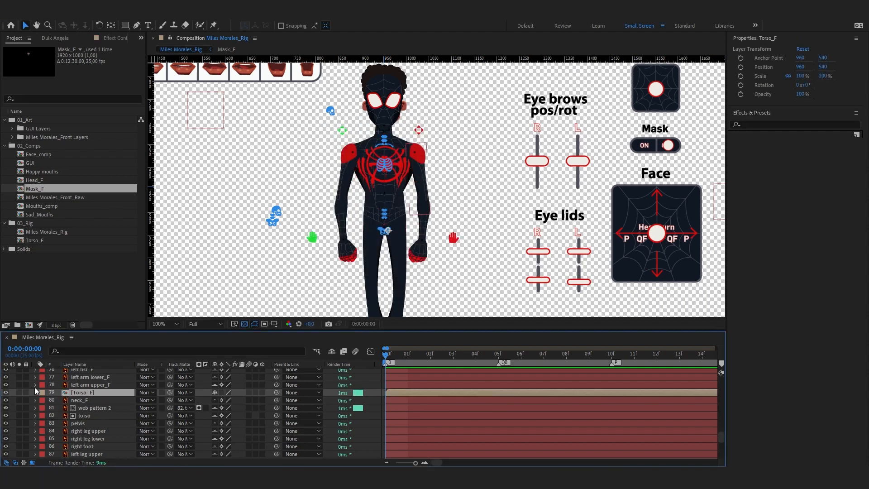
# Set the Torso_F layer's label colour to red and collapse its transformations.
pyautogui.click(42, 392)
pyautogui.click(86, 226)
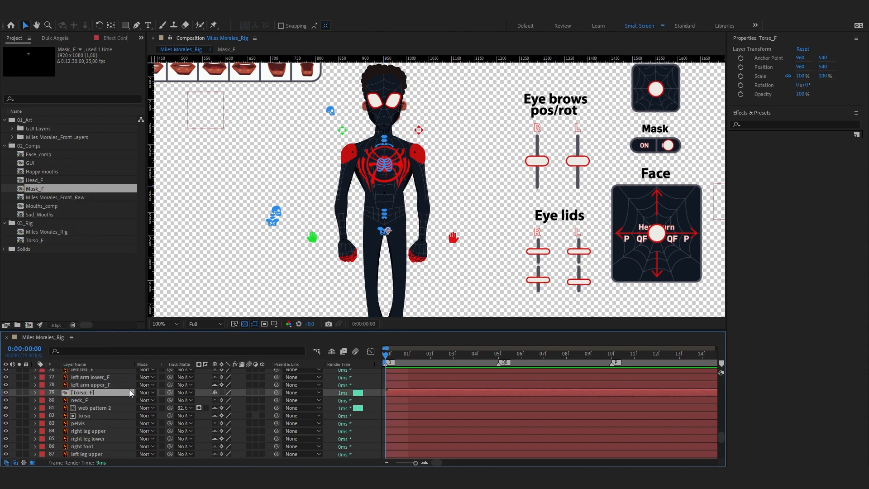
pyautogui.click(221, 392)
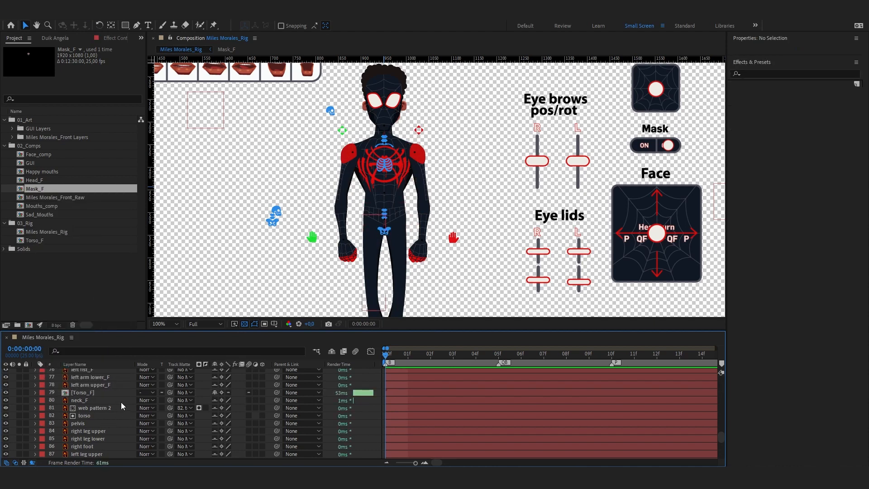
# Pre-compose the web pattern 2 and torso layers together into a new composition named Spine_F.
pyautogui.click(88, 384)
pyautogui.scroll(-2, 95, 389)
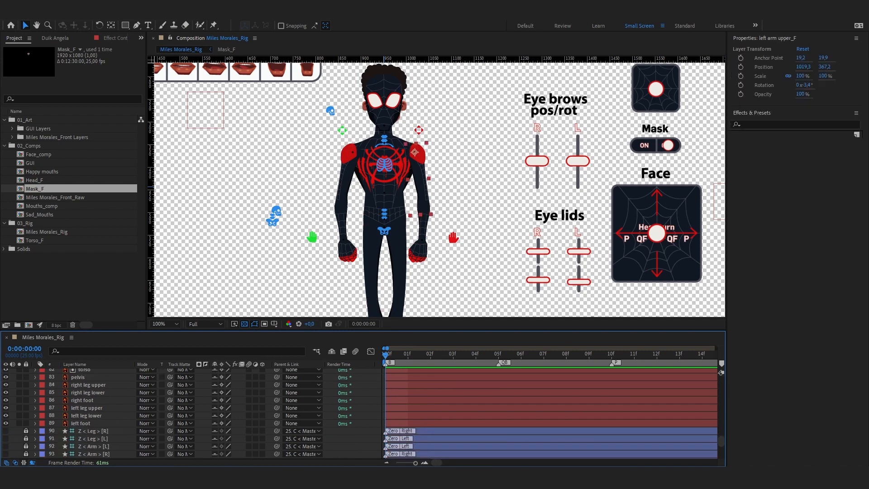
pyautogui.scroll(2, 92, 393)
pyautogui.click(95, 385)
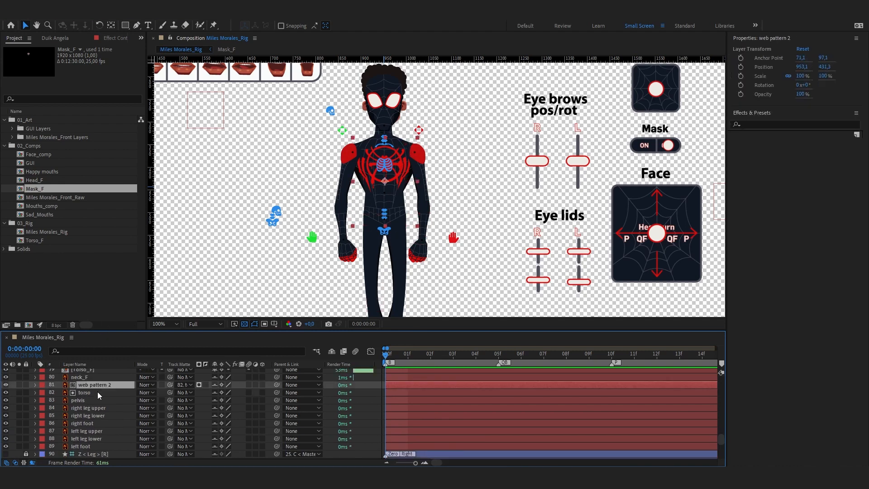
pyautogui.keyDown('shift'); pyautogui.click(97, 392); pyautogui.keyUp('shift')
pyautogui.rightClick(93, 387)
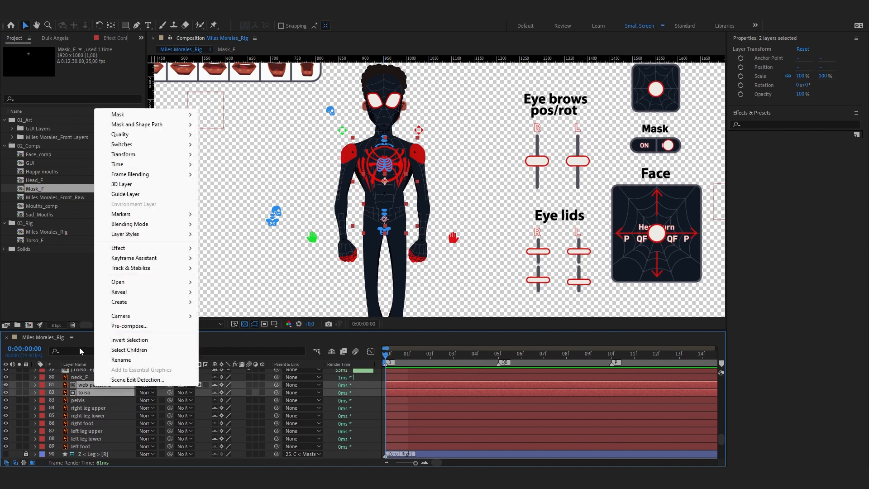
pyautogui.click(140, 328)
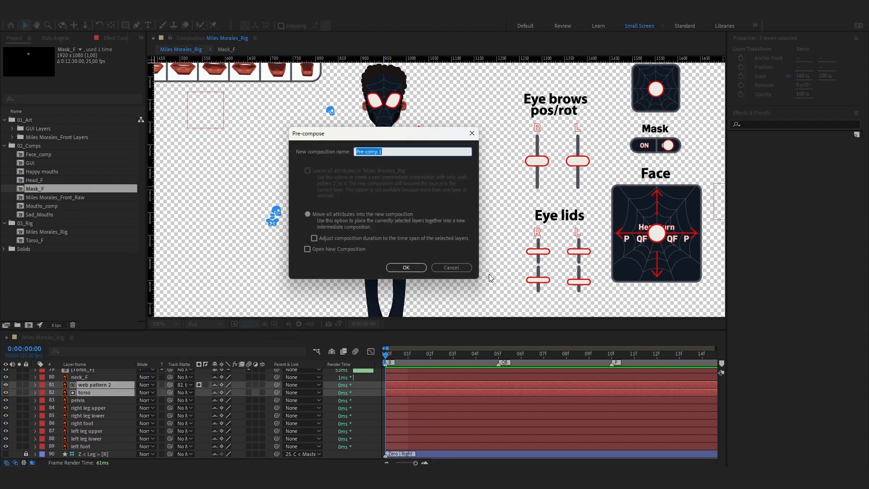
pyautogui.write('Spine_F')
pyautogui.click(418, 267)
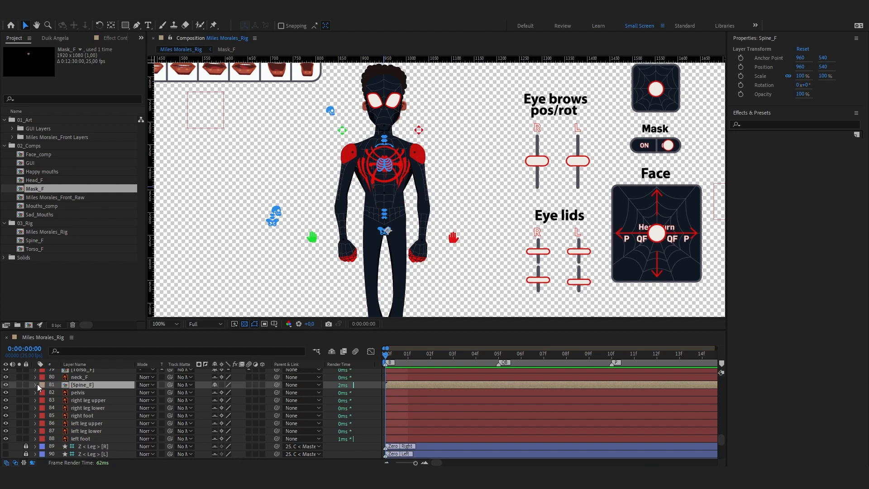
# Set the Spine_F layer's label colour to red and collapse its transformations.
pyautogui.click(42, 384)
pyautogui.click(63, 219)
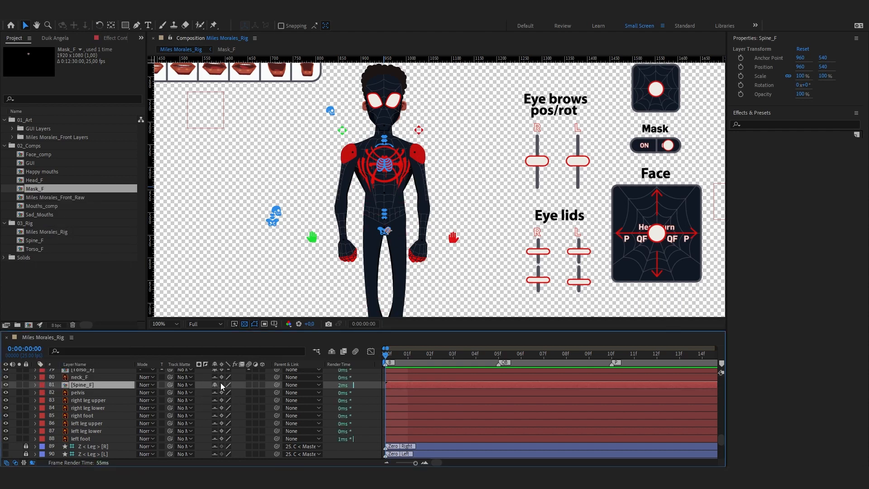
pyautogui.click(88, 392)
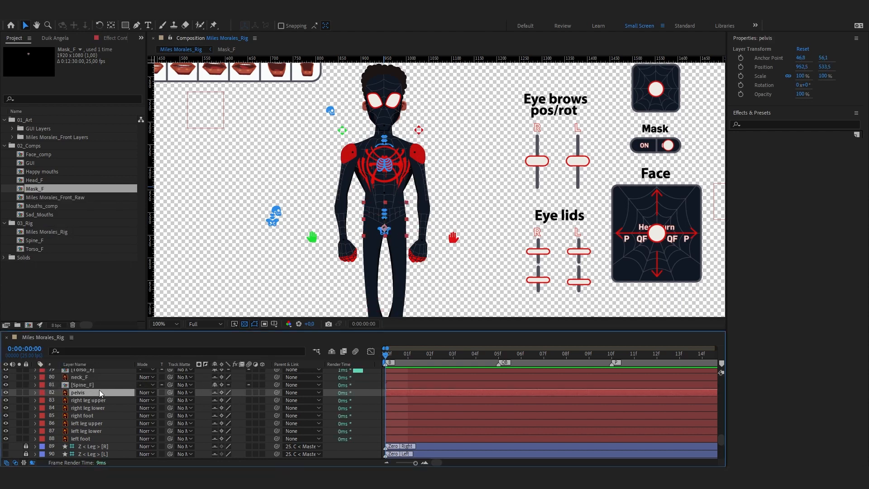
pyautogui.rightClick(99, 390)
pyautogui.click(134, 330)
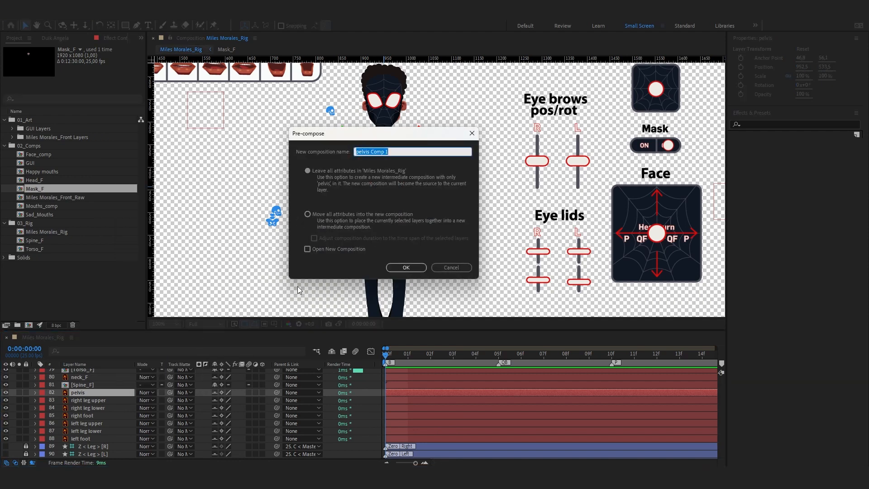
pyautogui.write('Hips')
pyautogui.click(443, 270)
# Rename the pelvis layer as Hips_F.
pyautogui.click(63, 408)
pyautogui.click(79, 393)
pyautogui.press('Return')
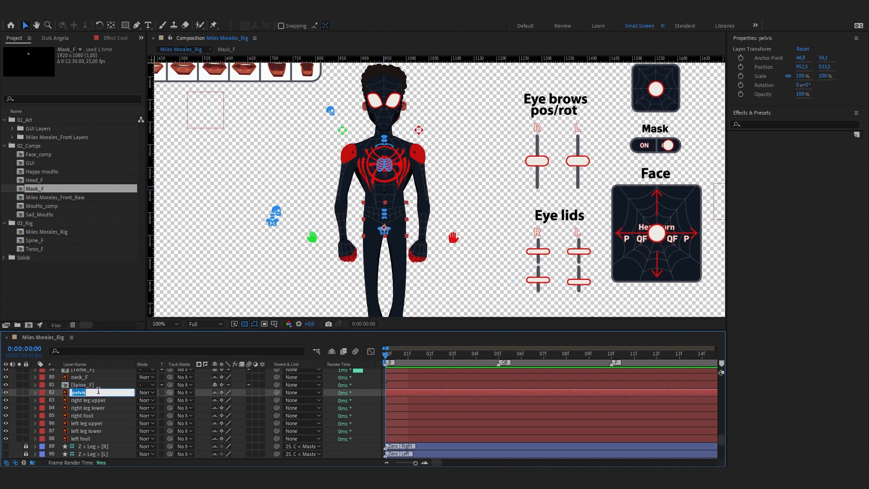
pyautogui.write('0_S')
pyautogui.doubleClick(99, 391)
pyautogui.write('Hips_F')
pyautogui.press('Return')
# Pre-compose Hips_F into a composition named Hips_Comp, leaving all attributes in Miles Morales_Rig.
pyautogui.rightClick(89, 394)
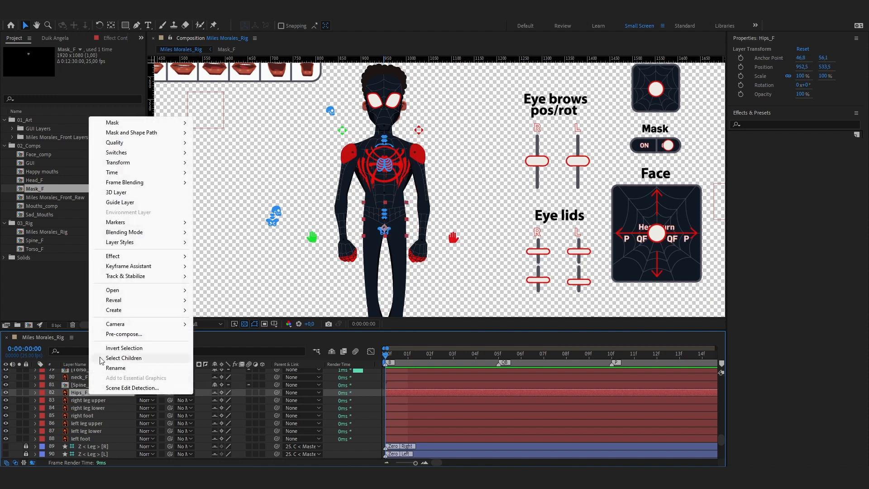
pyautogui.click(124, 334)
pyautogui.write('Hips_Comp')
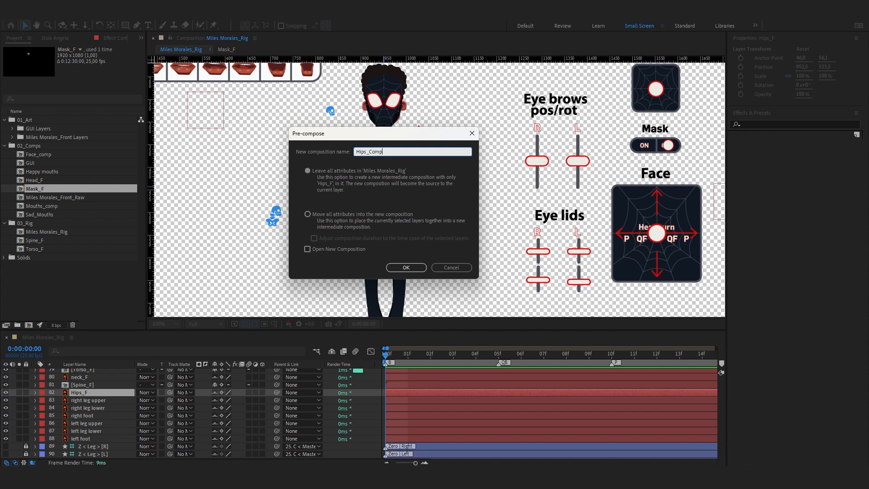
pyautogui.press('Return')
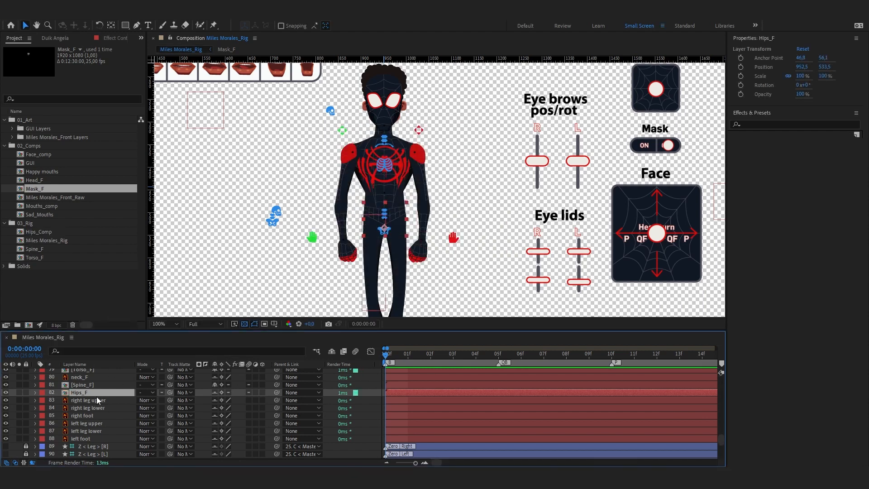
# Open the Spine_F composition to check its contents, then close it and return to Miles Morales_Rig.
pyautogui.click(96, 398)
pyautogui.click(94, 387)
pyautogui.doubleClick(94, 387)
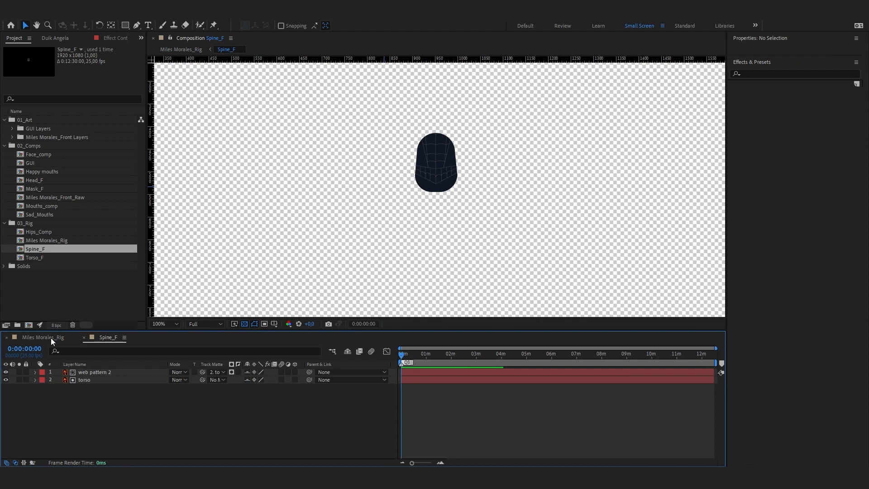
pyautogui.click(50, 338)
pyautogui.click(84, 337)
pyautogui.scroll(-3, 99, 407)
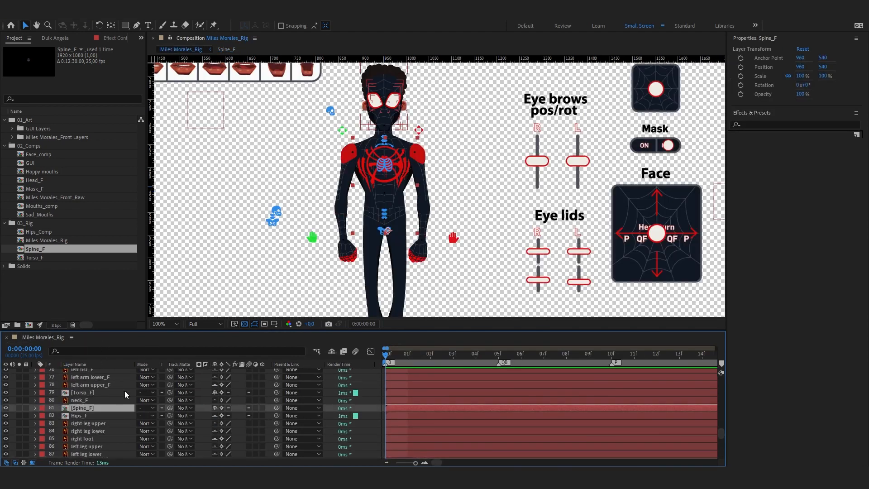
# Review the right fist, right lower arm, right upper arm and left fist layers one by one against the figure.
pyautogui.scroll(5, 91, 405)
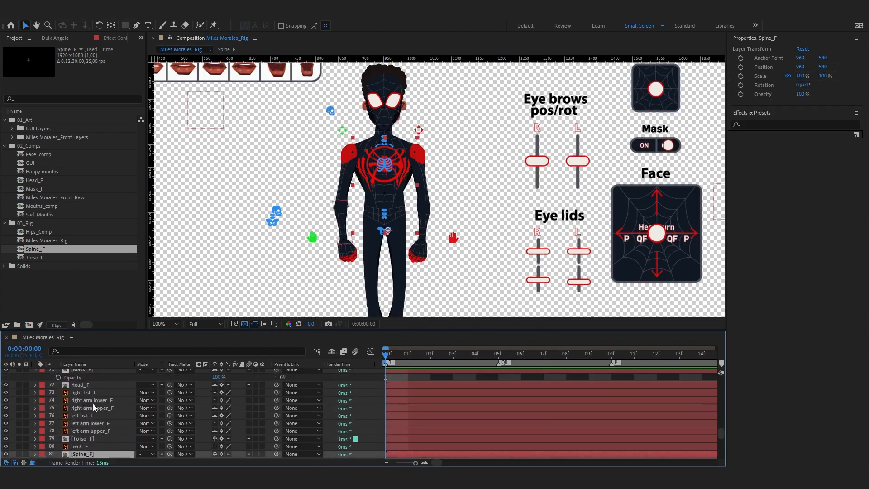
pyautogui.click(97, 393)
pyautogui.click(98, 400)
pyautogui.click(99, 393)
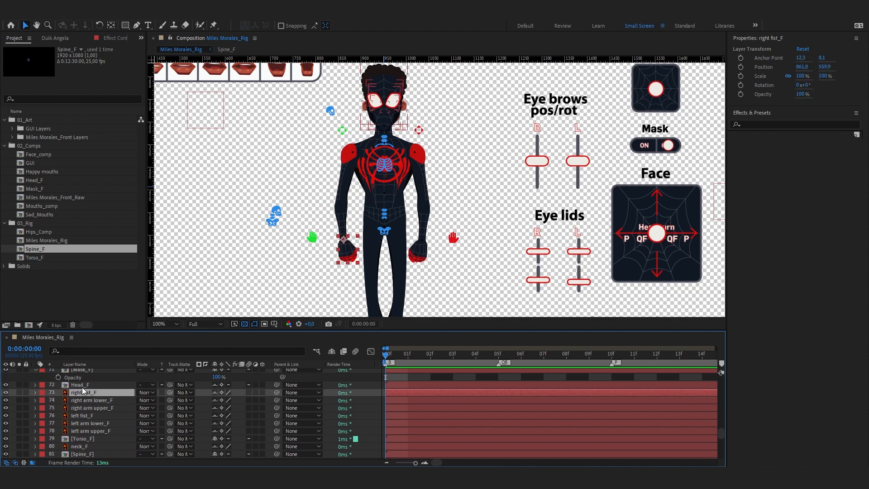
pyautogui.hotkey('ctrl', 'Down')
pyautogui.hotkey('ctrl', 'Down')
pyautogui.hotkey('ctrl', 'Down')
pyautogui.click(93, 393)
pyautogui.click(100, 408)
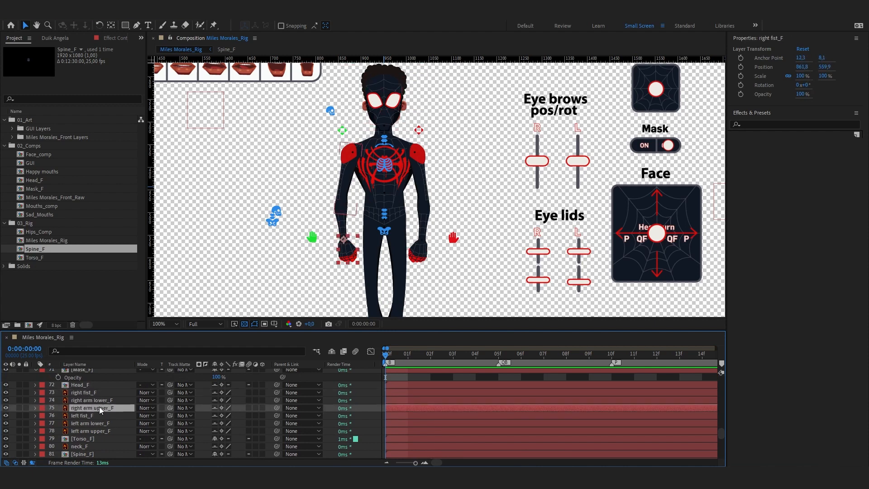
pyautogui.click(101, 401)
pyautogui.click(97, 409)
pyautogui.click(94, 399)
pyautogui.click(96, 392)
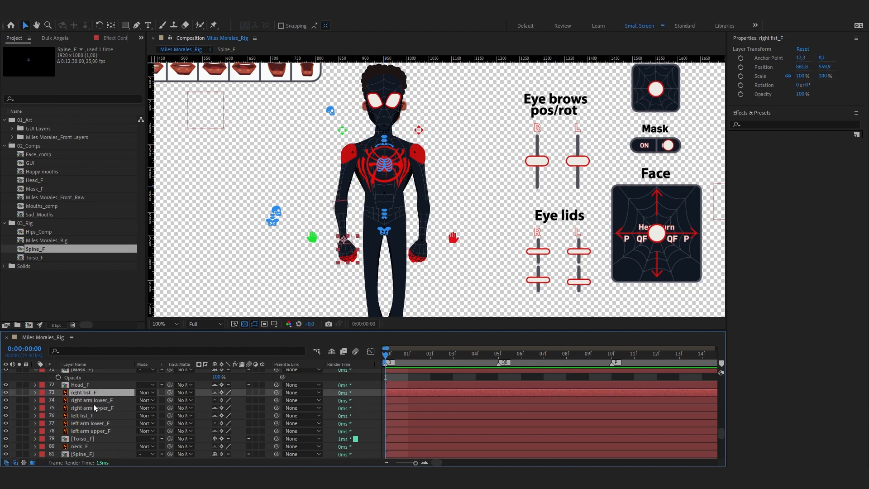
pyautogui.click(96, 400)
pyautogui.click(100, 416)
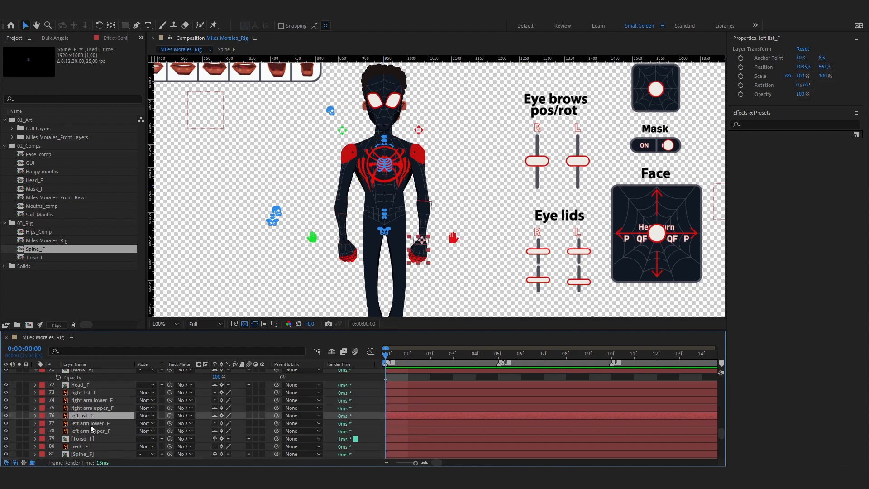
# Select right arm upper_F and examine the arm bones, body controller and Mask_F layers above it.
pyautogui.scroll(-1, 91, 427)
pyautogui.click(109, 378)
pyautogui.click(107, 386)
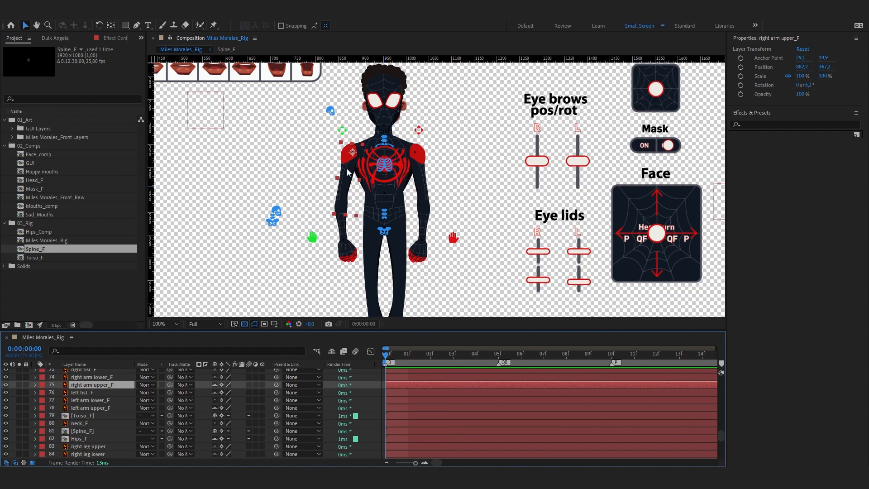
pyautogui.scroll(2, 96, 404)
pyautogui.scroll(-1, 95, 404)
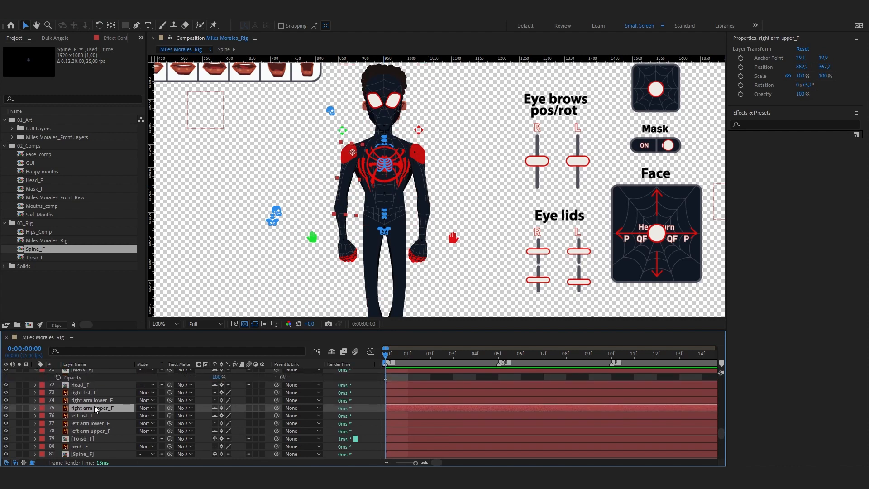
pyautogui.scroll(4, 109, 430)
pyautogui.scroll(-2, 111, 439)
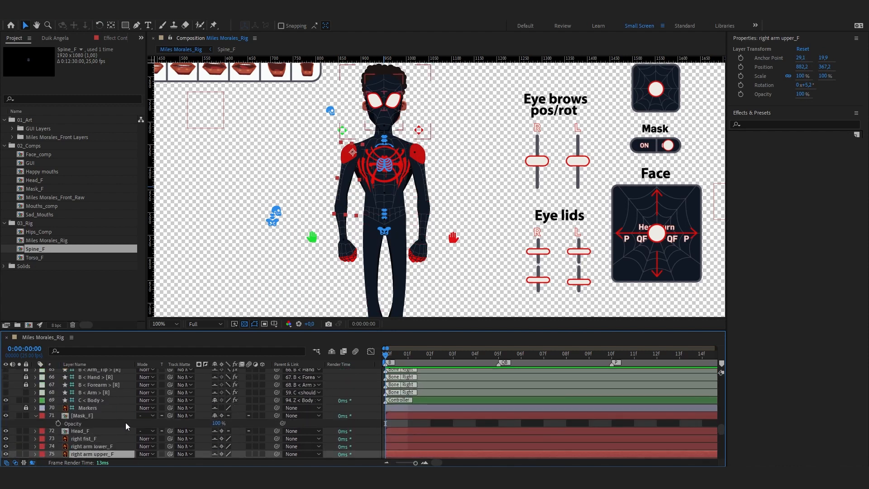
# Save the project and import Miles Morales_Quarter front.ai from the Character work files folder into 01_Art as a composition with Layer Size footage dimensions.
pyautogui.hotkey('ctrl', 's')
pyautogui.scroll(-2, 94, 419)
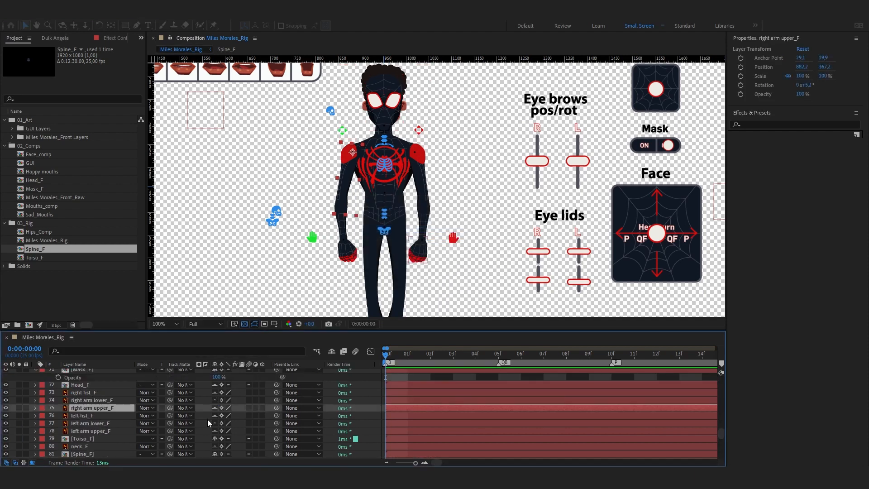
pyautogui.click(386, 475)
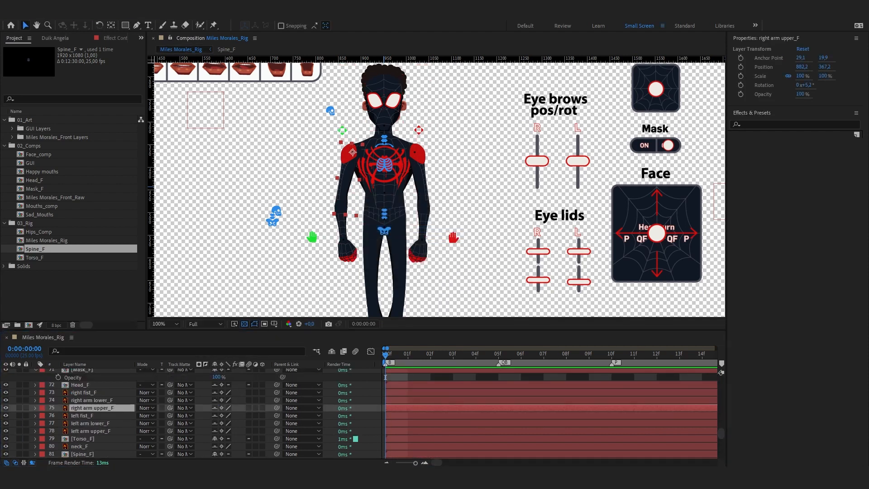
pyautogui.click(338, 244)
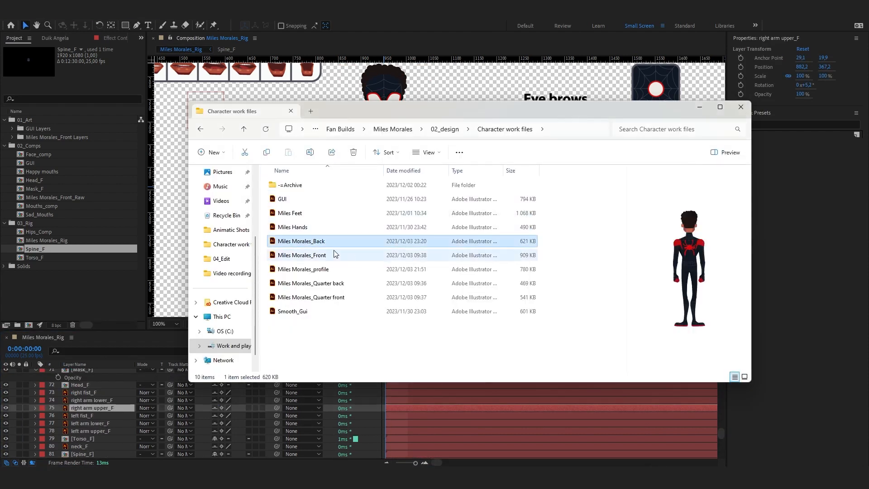
pyautogui.click(334, 290)
pyautogui.click(337, 298)
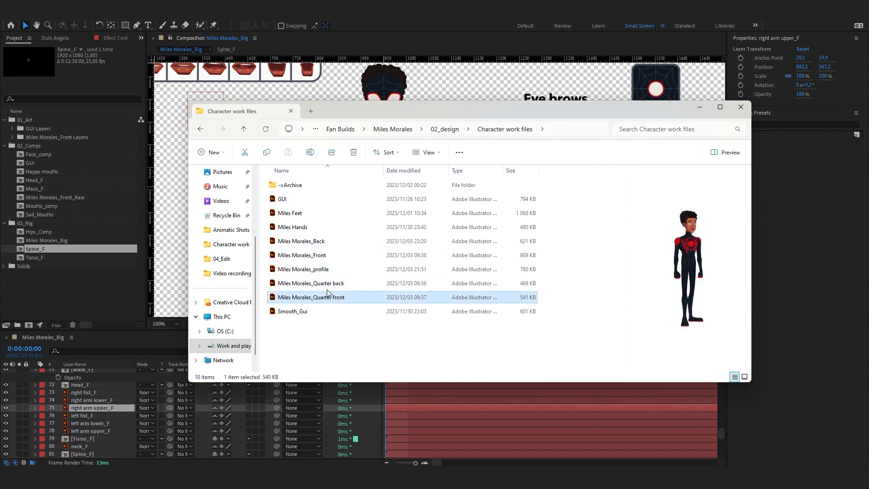
pyautogui.moveTo(329, 300); pyautogui.dragTo(61, 117)
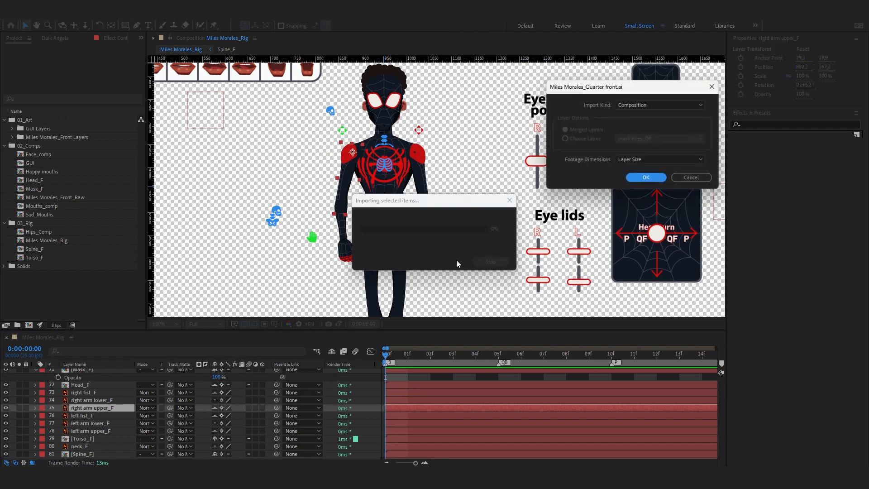
pyautogui.click(634, 176)
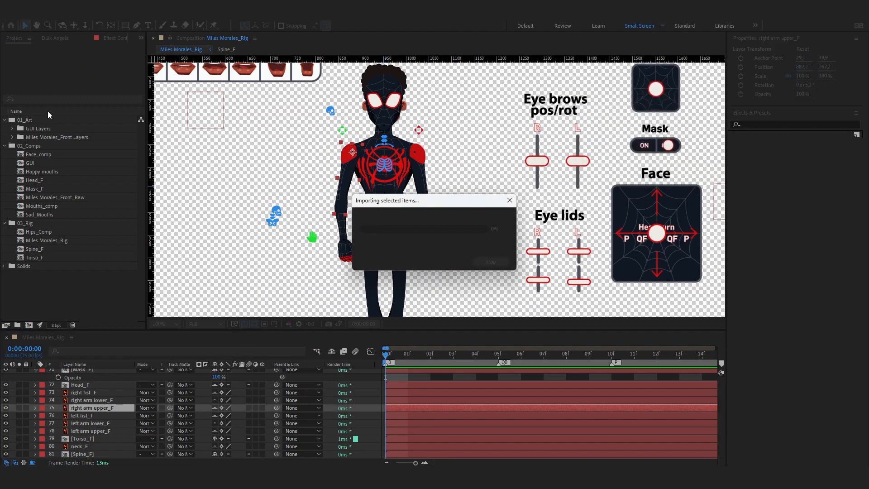
# Move the imported Miles Morales_Quarter front composition from the 01_Art folder into 02_Comps.
pyautogui.click(32, 127)
pyautogui.click(37, 144)
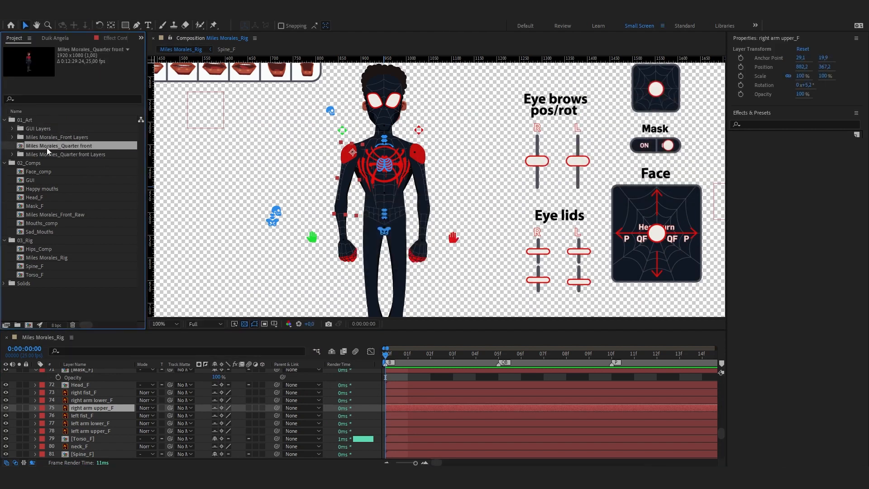
pyautogui.moveTo(47, 147); pyautogui.dragTo(34, 163)
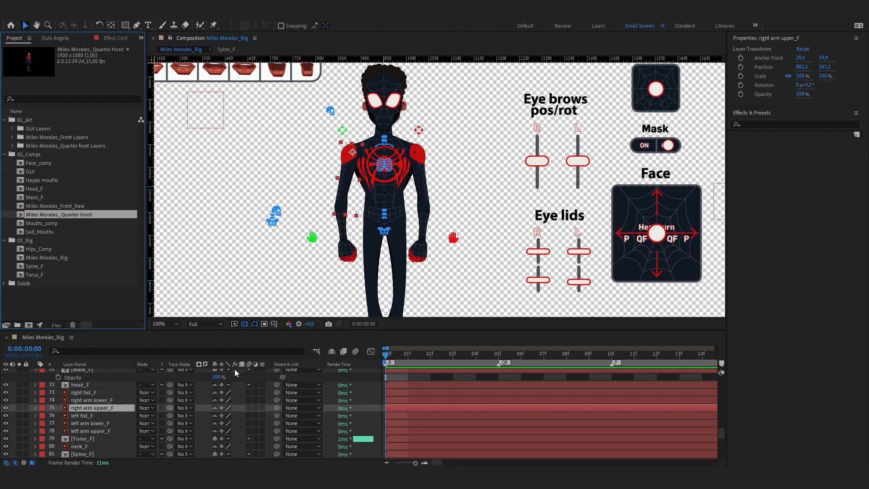
# Hide shy layers in Miles Morales_Rig and mark the Mask_F, Torso_F and Spine_F layers as shy.
pyautogui.click(331, 353)
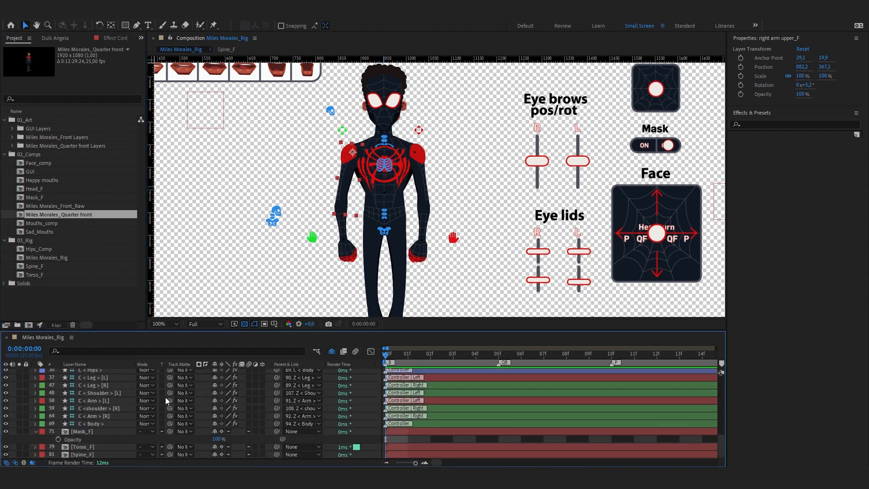
pyautogui.scroll(4, 165, 397)
pyautogui.scroll(-1, 165, 397)
pyautogui.scroll(1, 132, 390)
pyautogui.scroll(-3, 133, 390)
pyautogui.scroll(-1, 83, 436)
pyautogui.click(84, 431)
pyautogui.keyDown('shift'); pyautogui.click(88, 453); pyautogui.keyUp('shift')
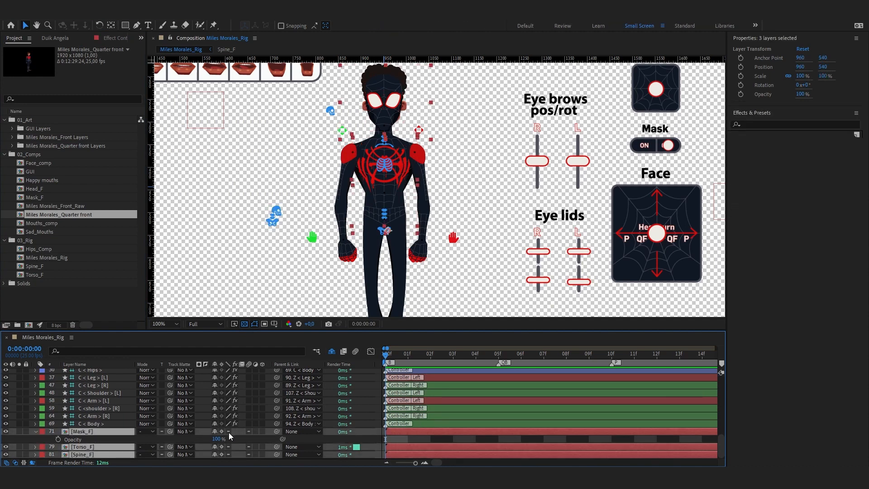
pyautogui.click(214, 431)
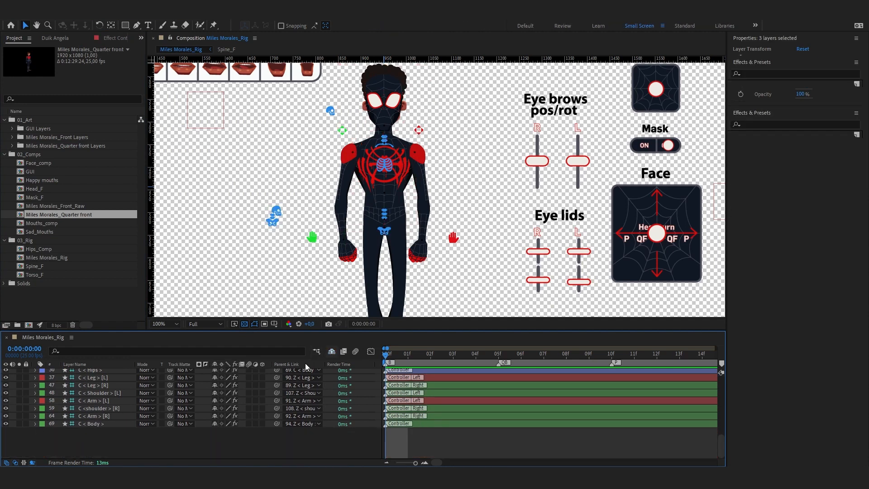
# Look through the remaining controller layers in Miles Morales_Rig, checking C_L_EyeBrow, C_Pupils and On off_Guide against the GUI.
pyautogui.scroll(5, 145, 414)
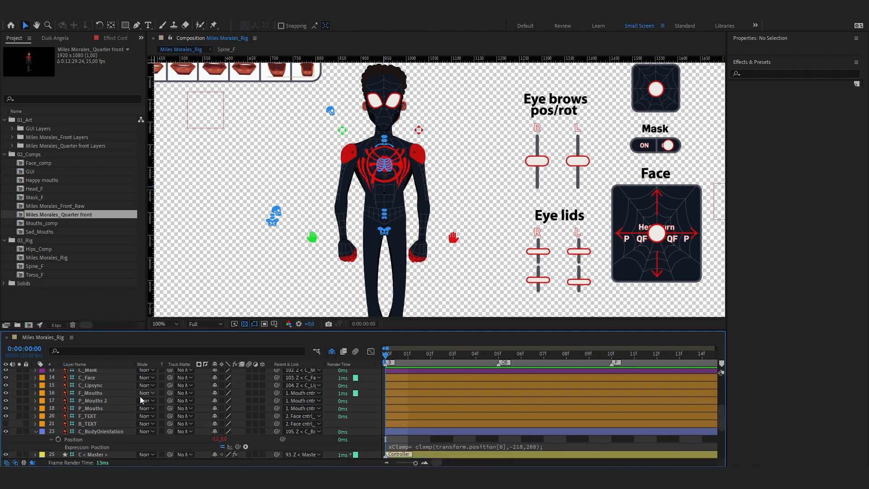
pyautogui.scroll(3, 140, 396)
pyautogui.click(86, 393)
pyautogui.scroll(1, 92, 407)
pyautogui.scroll(-5, 101, 398)
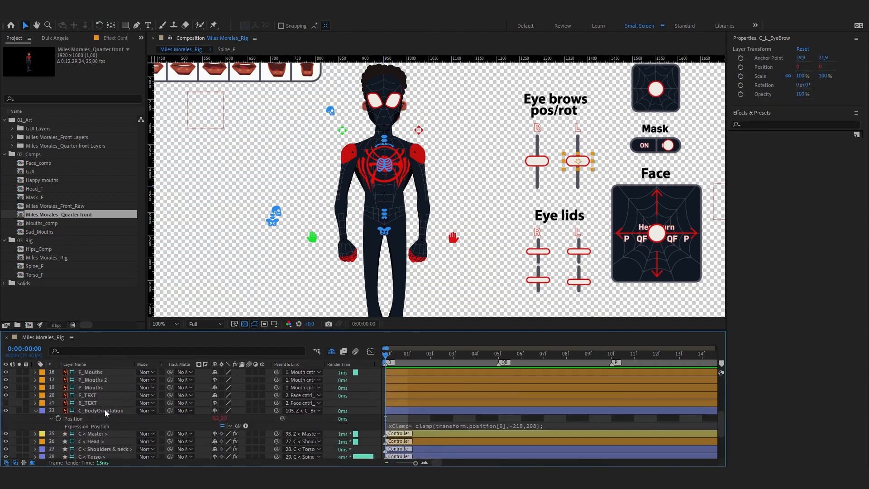
pyautogui.scroll(3, 102, 405)
pyautogui.click(99, 388)
pyautogui.scroll(4, 108, 391)
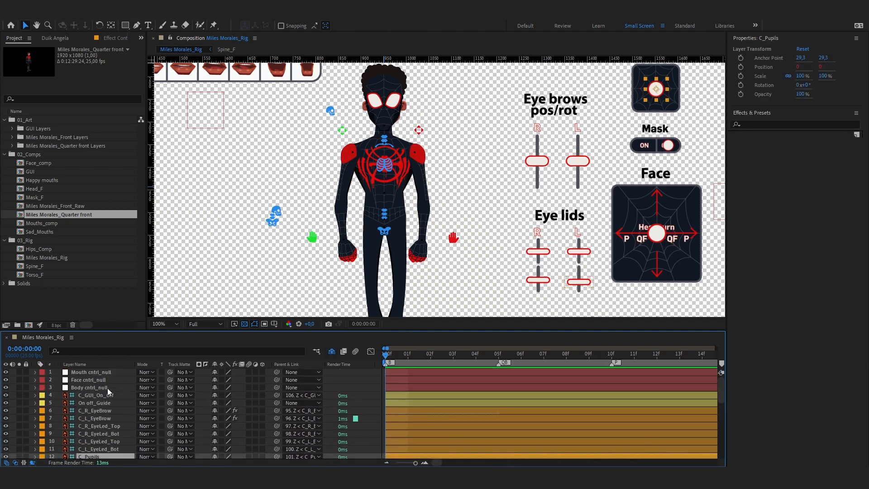
pyautogui.click(107, 404)
pyautogui.scroll(-2, 107, 403)
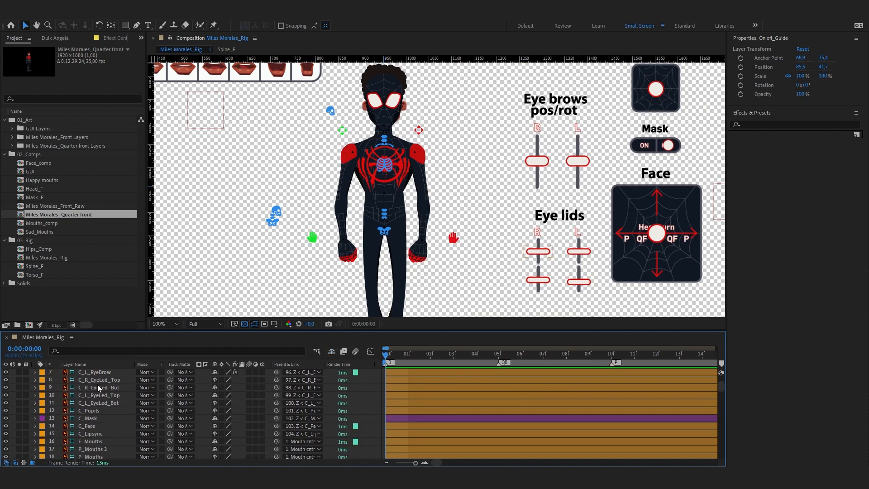
# Display the shy layers again and look over the front-view artwork layers from Mask_F down to Spine_F.
pyautogui.scroll(-7, 108, 402)
pyautogui.scroll(-14, 120, 401)
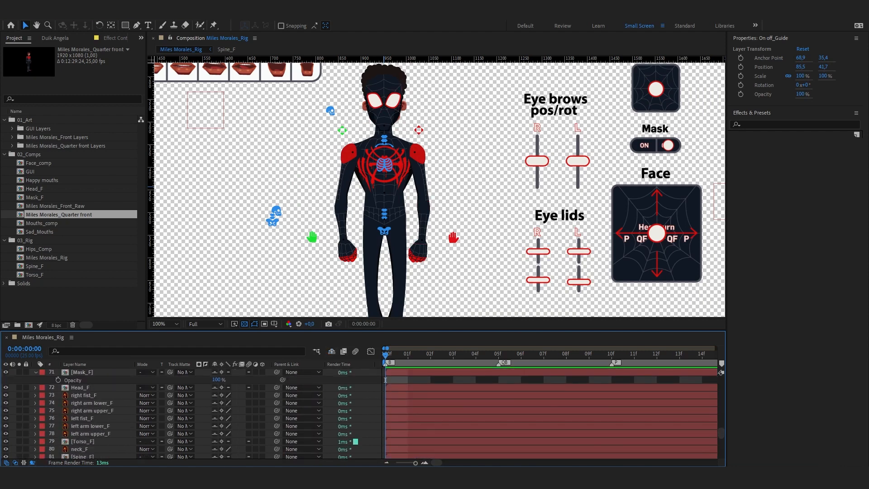
pyautogui.scroll(-2, 113, 395)
pyautogui.scroll(3, 113, 395)
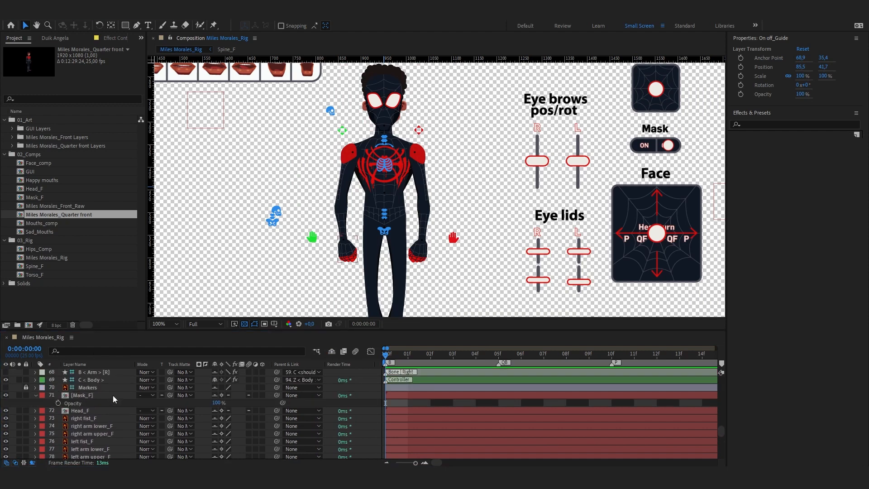
pyautogui.scroll(-1, 98, 394)
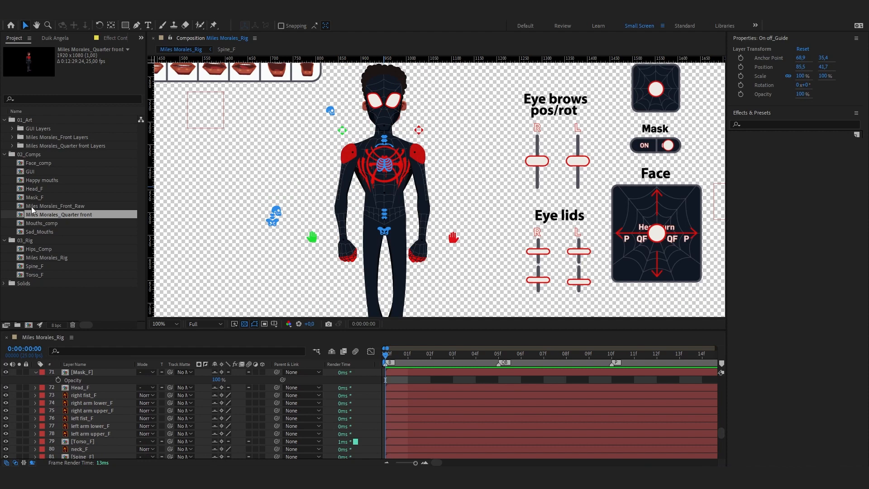
# Open the Miles Morales_Quarter front composition and inspect the figure at 50% magnification.
pyautogui.click(74, 216)
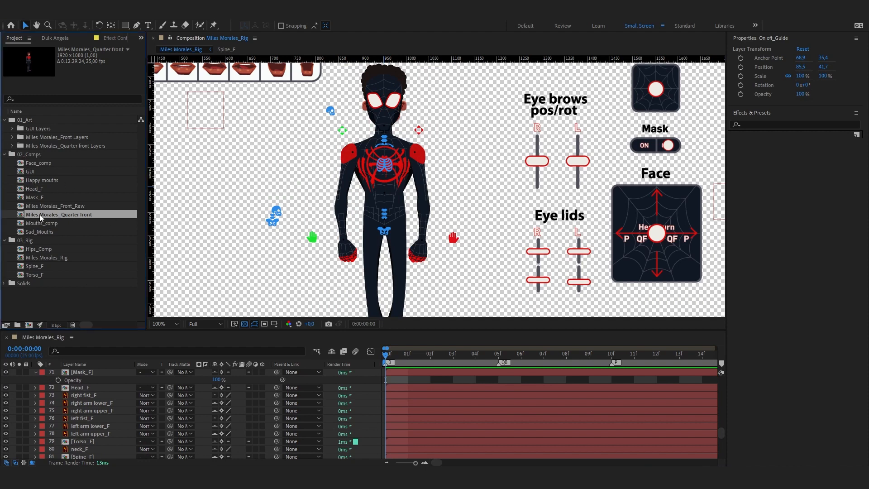
pyautogui.doubleClick(69, 218)
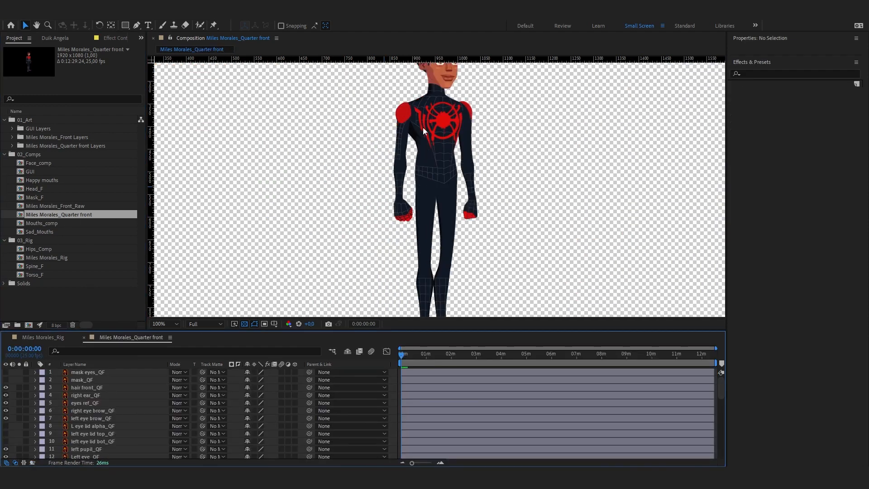
pyautogui.scroll(-1, 506, 115)
pyautogui.moveTo(505, 115); pyautogui.dragTo(461, 184)
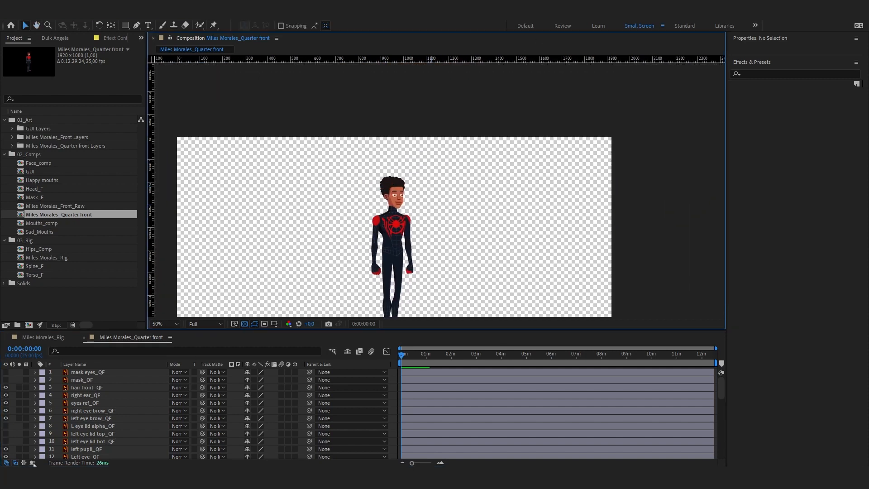
# Make mask eyes_QF and mask_QF visible and pre-compose them as Mask_QF, moving all attributes into the new composition.
pyautogui.click(77, 372)
pyautogui.keyDown('shift'); pyautogui.click(84, 380); pyautogui.keyUp('shift')
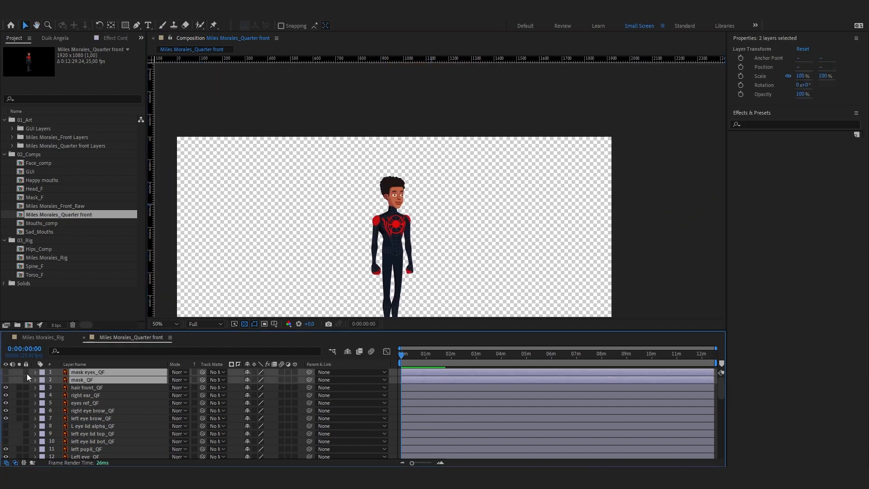
pyautogui.click(6, 372)
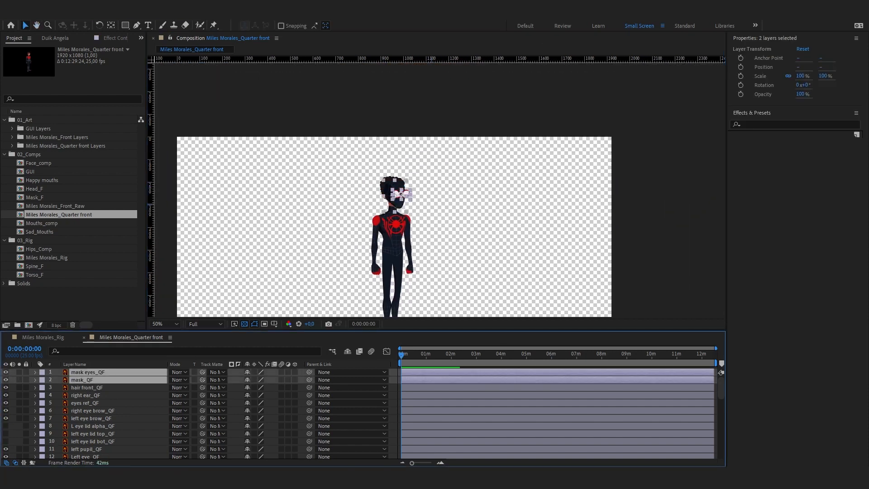
pyautogui.rightClick(151, 379)
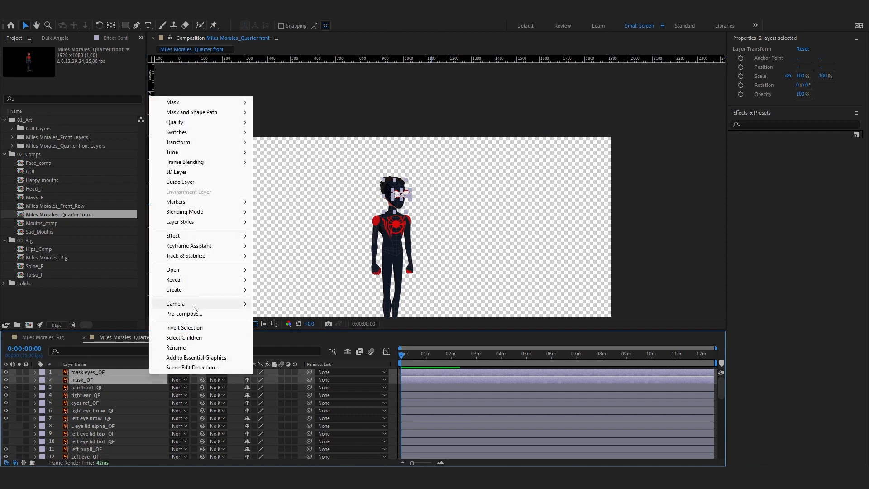
pyautogui.click(194, 312)
pyautogui.write('Mask')
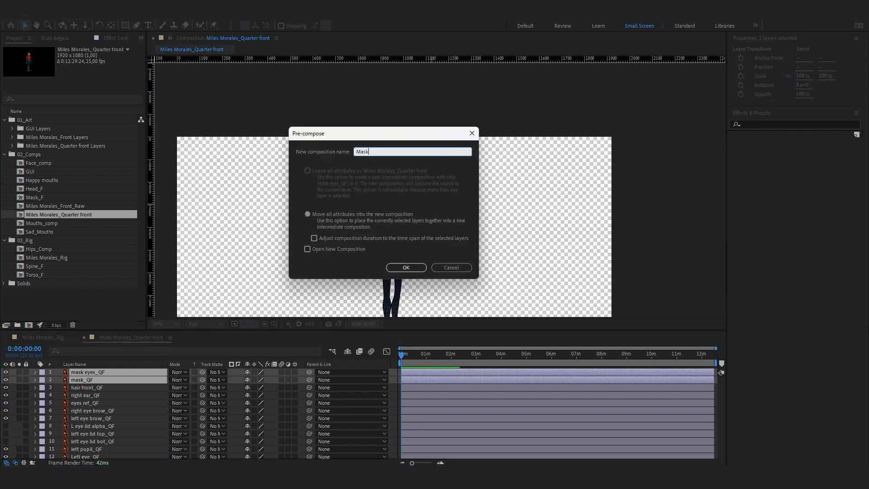
pyautogui.write('_QF')
pyautogui.click(406, 268)
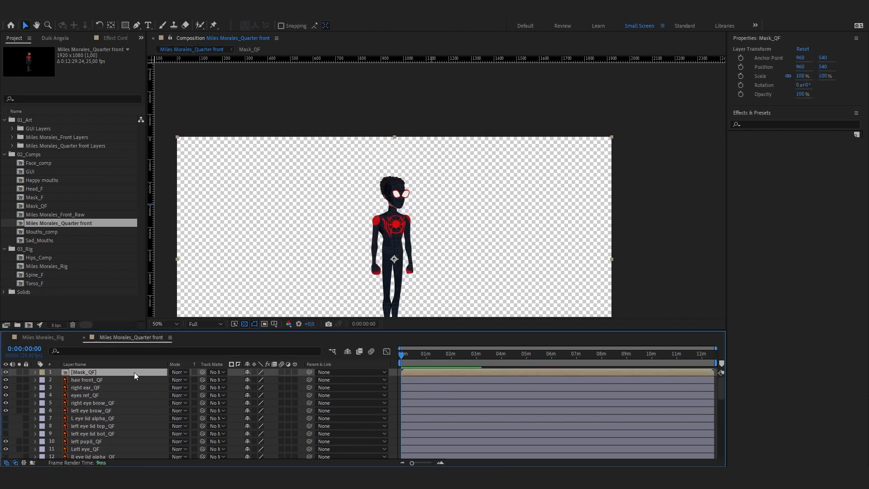
# Assign the Yellow label color to all layers in the Miles Morales_Quarter front composition.
pyautogui.scroll(-10, 98, 398)
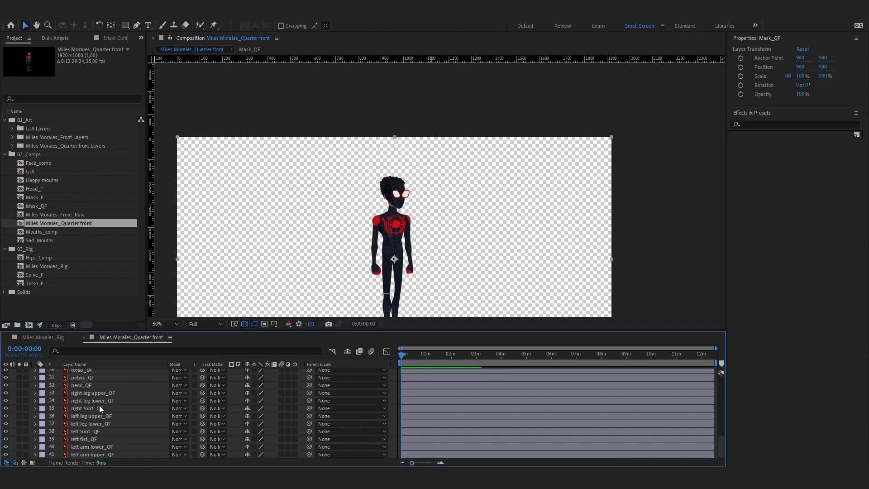
pyautogui.keyDown('shift'); pyautogui.click(95, 452); pyautogui.keyUp('shift')
pyautogui.hotkey('ctrl', 'shift', 'a')
pyautogui.hotkey('ctrl', 'a')
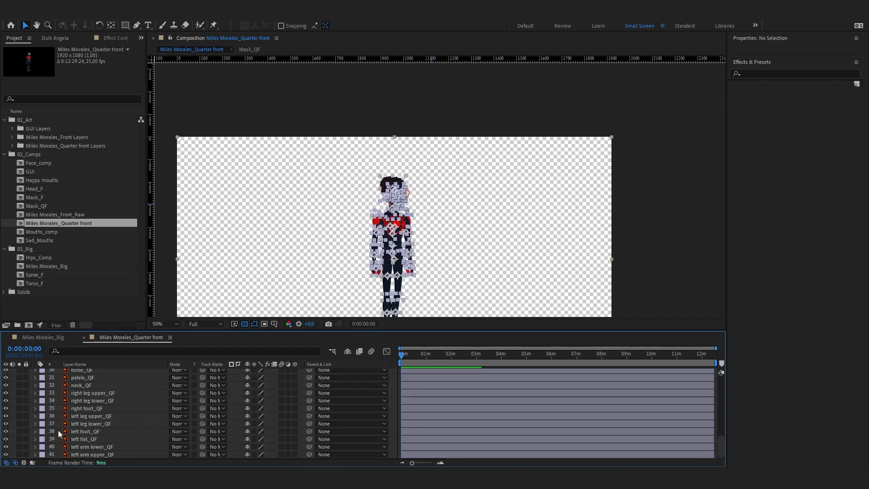
pyautogui.click(42, 395)
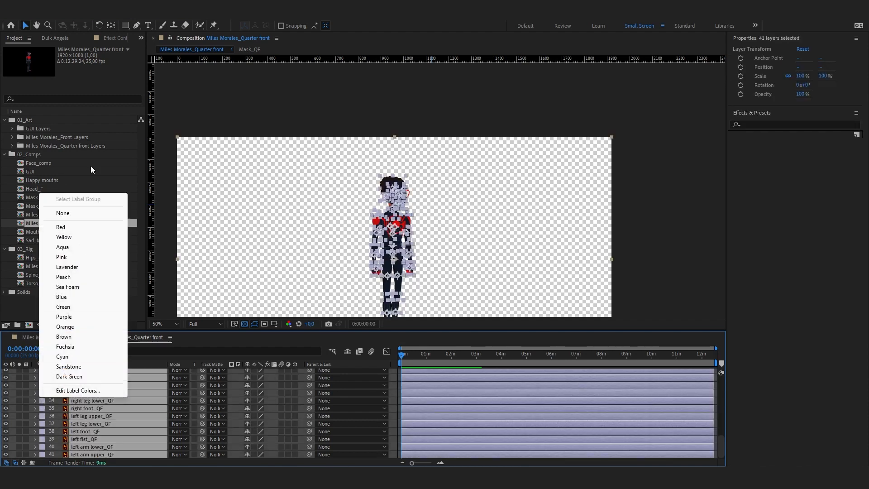
pyautogui.click(68, 240)
pyautogui.hotkey('ctrl', 'shift', 'a')
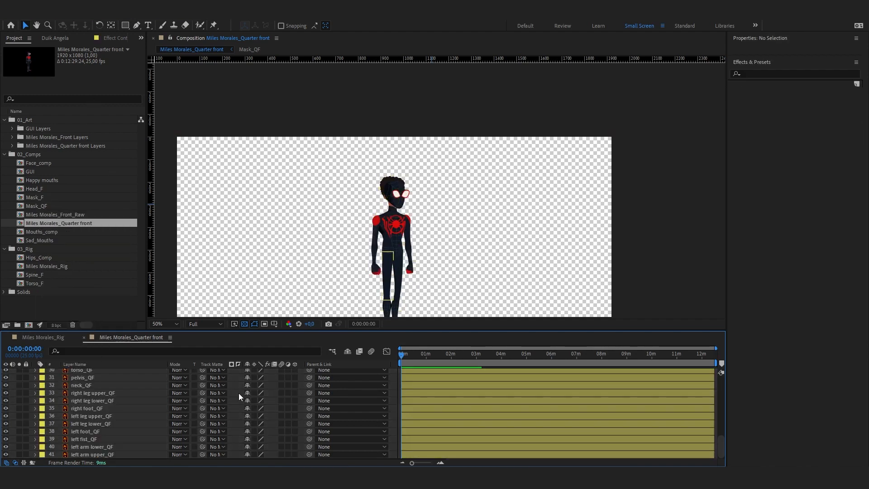
# Enable continuous rasterization and collapsed transformations for all layers in the Miles Morales_Quarter front composition.
pyautogui.hotkey('ctrl', 'a')
pyautogui.click(255, 377)
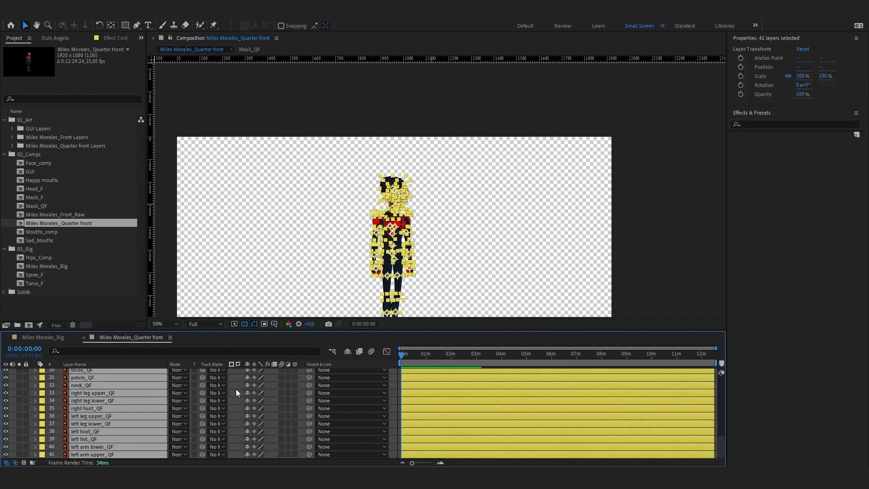
pyautogui.hotkey('ctrl', 'shift', 'a')
# Hide the Mask_QF layer to expose the face beneath it and select hair front_QF.
pyautogui.scroll(10, 81, 409)
pyautogui.click(87, 380)
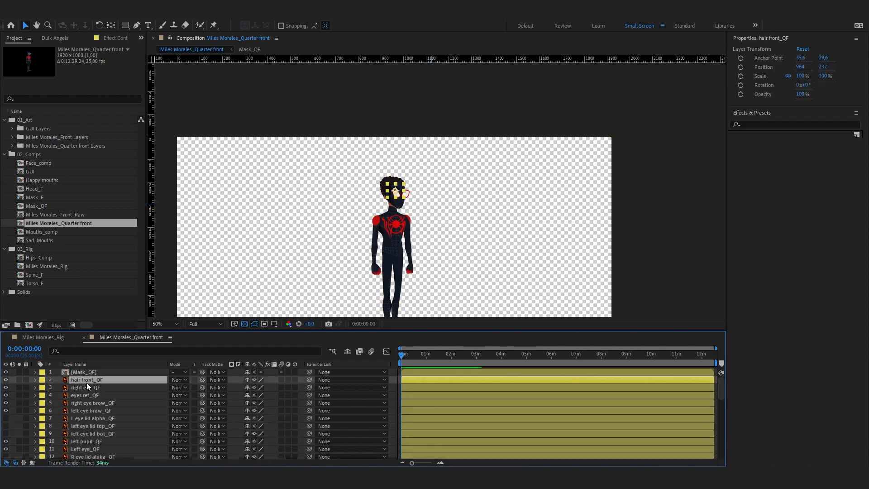
pyautogui.click(271, 387)
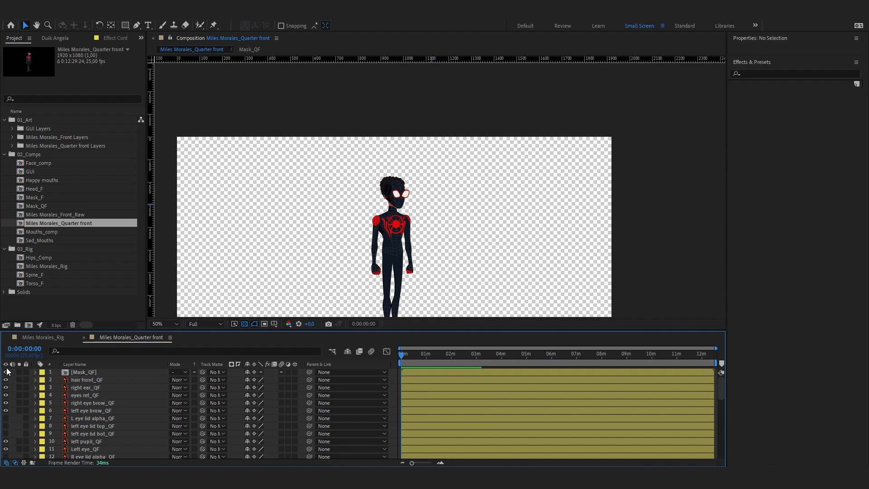
pyautogui.click(6, 372)
pyautogui.click(6, 372)
pyautogui.click(87, 375)
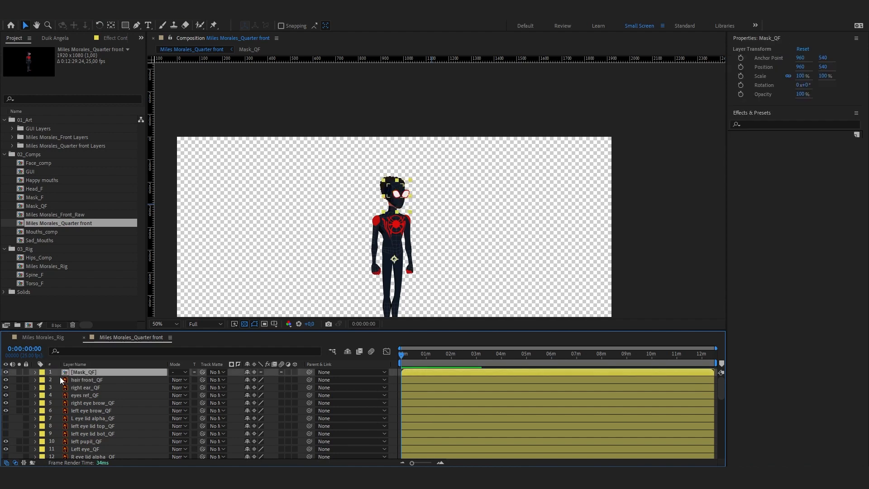
pyautogui.click(6, 372)
pyautogui.click(85, 379)
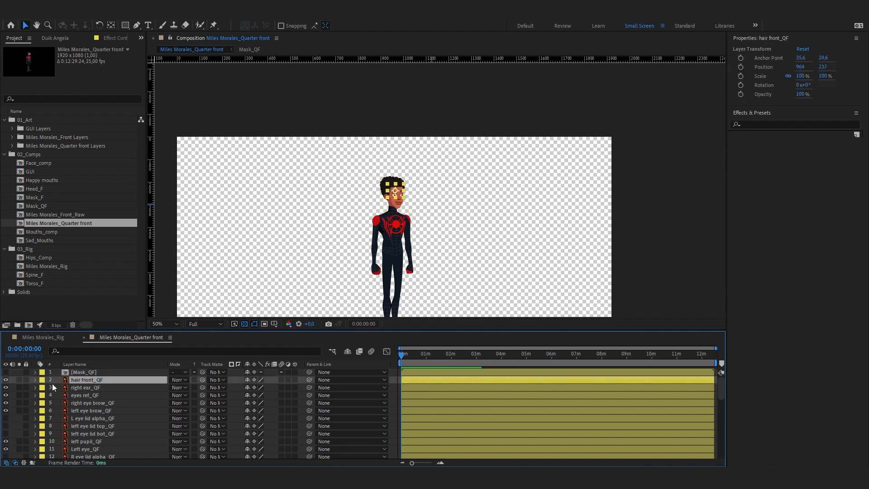
# Pre-compose the head layers from hair front_QF through neck piece as Head_QF, moving all attributes into the new composition.
pyautogui.scroll(-1, 94, 435)
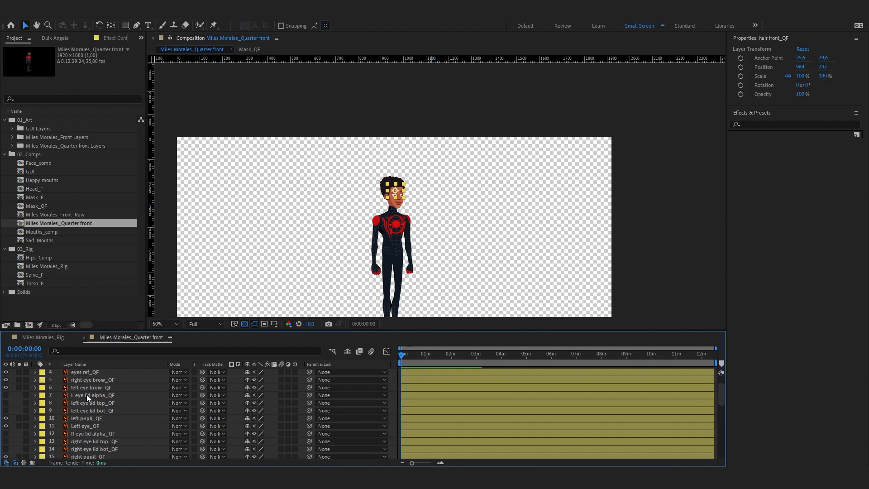
pyautogui.scroll(-1, 90, 404)
pyautogui.scroll(-1, 89, 444)
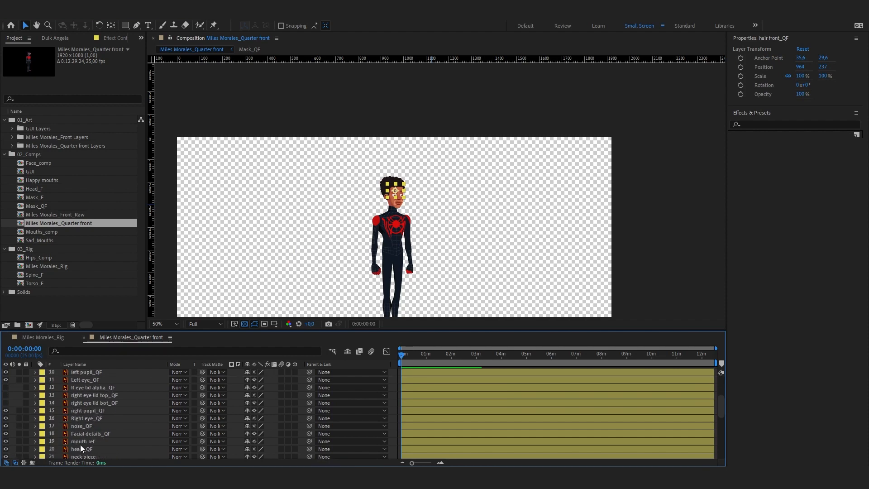
pyautogui.scroll(-1, 91, 442)
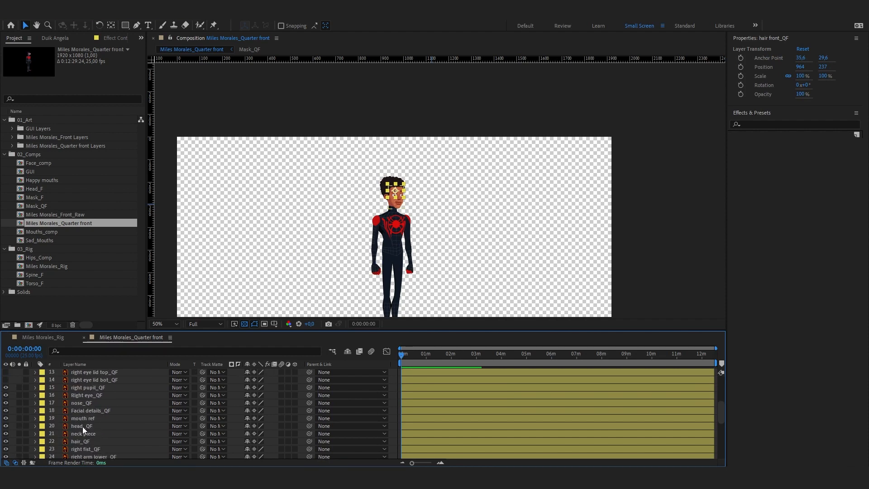
pyautogui.keyDown('shift'); pyautogui.click(82, 427); pyautogui.keyUp('shift')
pyautogui.keyDown('shift'); pyautogui.click(91, 435); pyautogui.keyUp('shift')
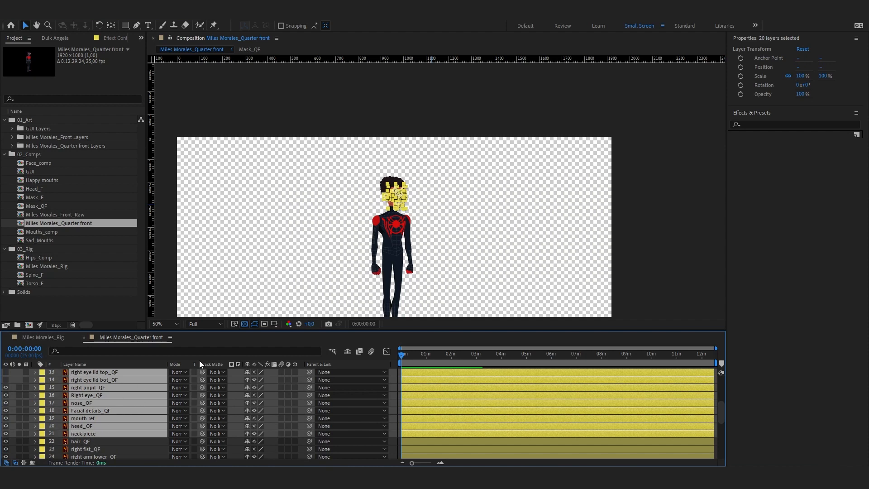
pyautogui.rightClick(105, 398)
pyautogui.click(108, 439)
pyautogui.rightClick(101, 415)
pyautogui.click(145, 355)
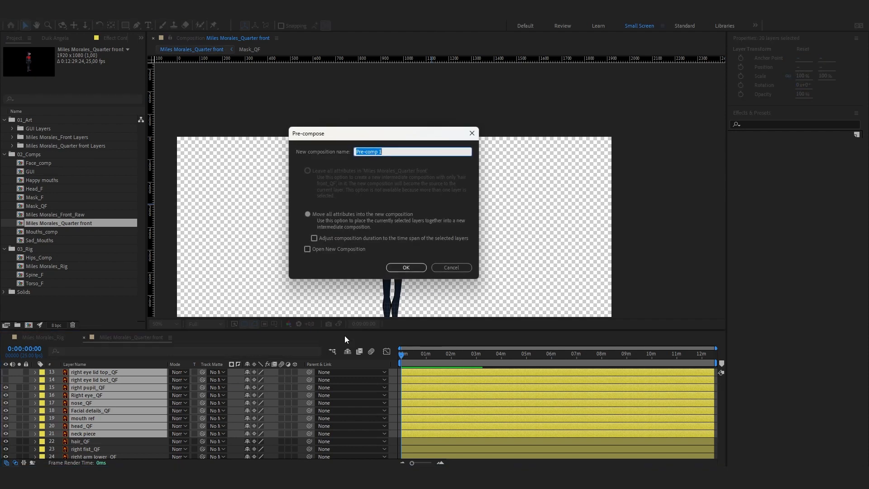
pyautogui.write('Head_QF')
pyautogui.press('Return')
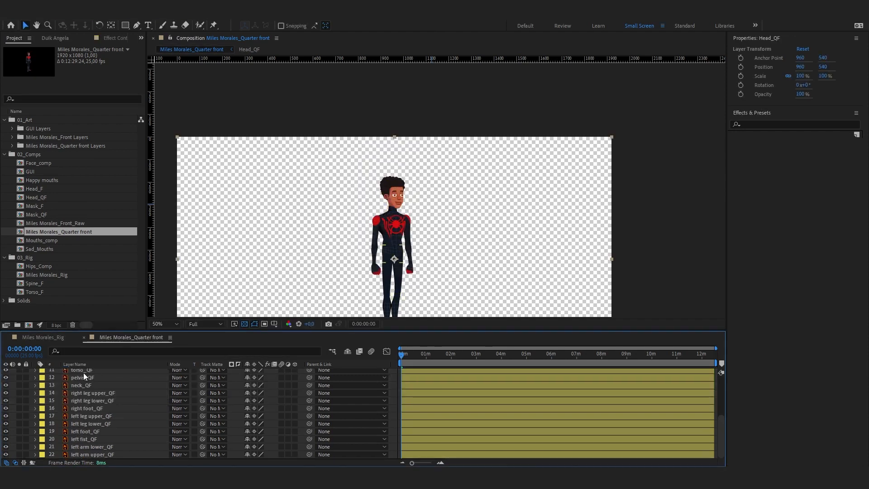
# Compare the masked and unmasked heads by showing Mask_QF with Head_QF hidden, and switch back to the bare face.
pyautogui.scroll(2, 202, 385)
pyautogui.scroll(1, 435, 189)
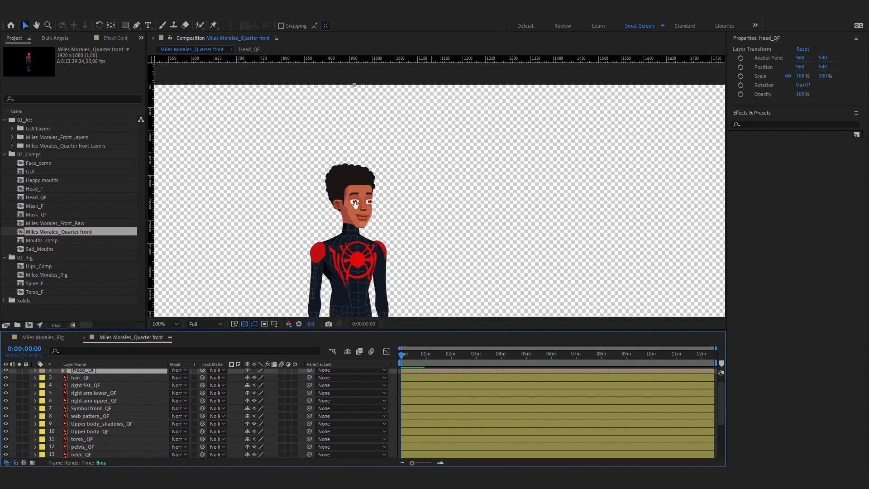
pyautogui.moveTo(349, 220); pyautogui.dragTo(371, 221)
pyautogui.press('space')
pyautogui.scroll(1, 21, 384)
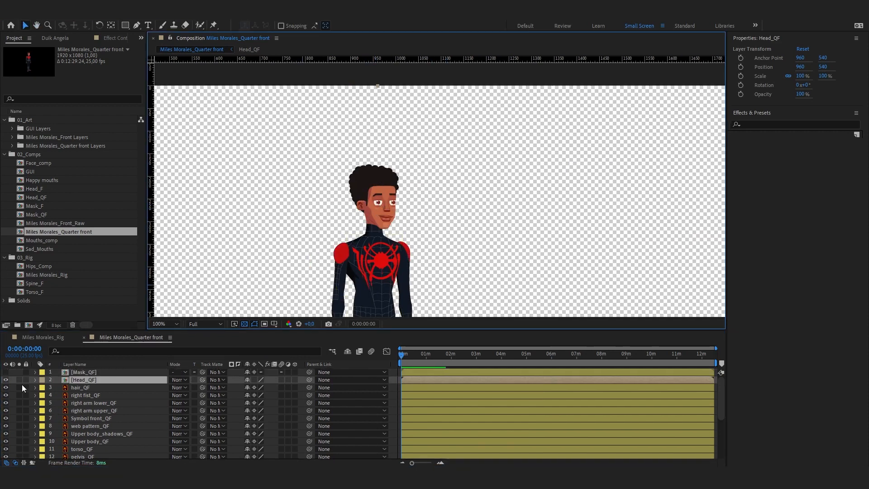
pyautogui.click(5, 372)
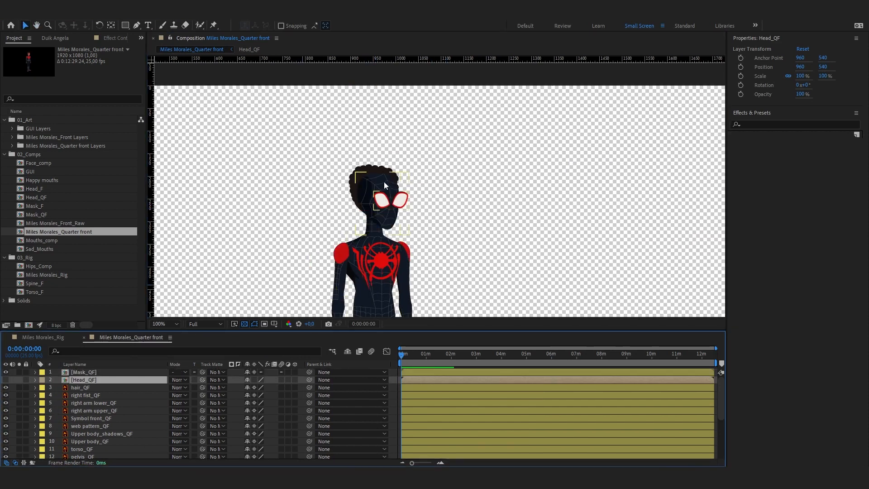
pyautogui.click(5, 380)
pyautogui.click(5, 372)
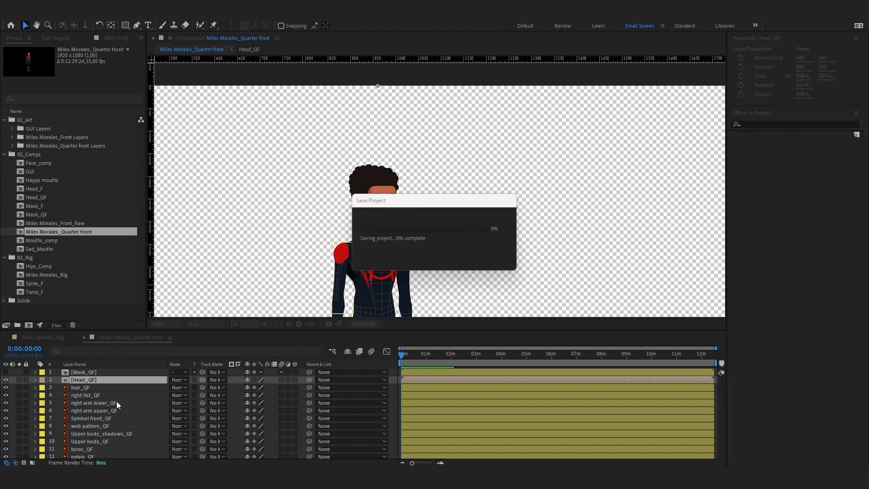
# Collapse transformations for the Head_QF layer and assign it the Yellow label color.
pyautogui.click(253, 379)
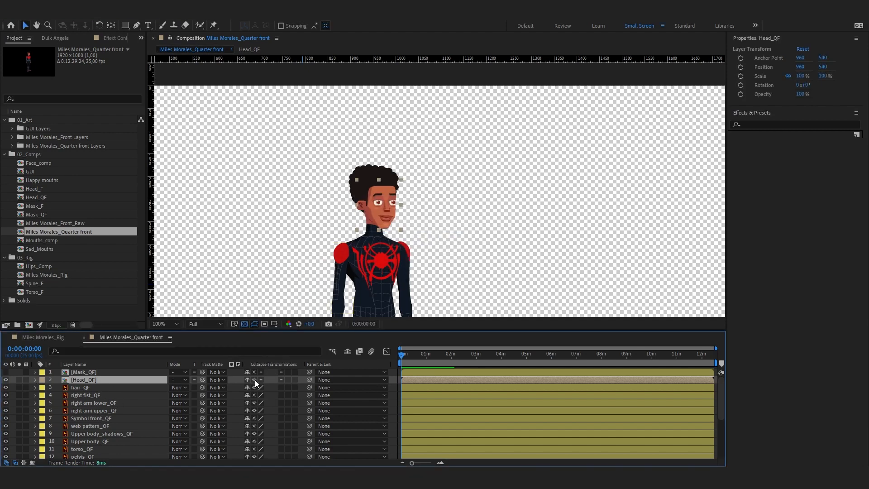
pyautogui.click(42, 380)
pyautogui.press('Escape')
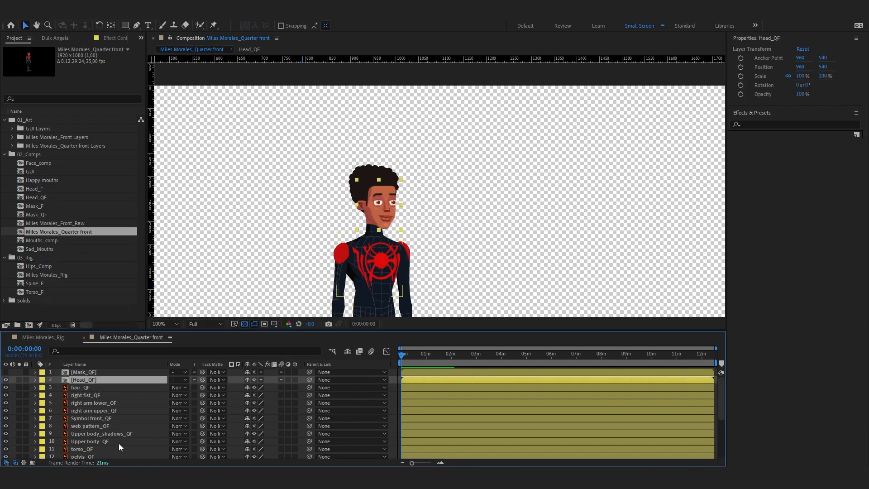
# Move hair_QF out of the quarter-front composition into Head_QF, placing it at the bottom of the stack beneath neck piece.
pyautogui.click(96, 387)
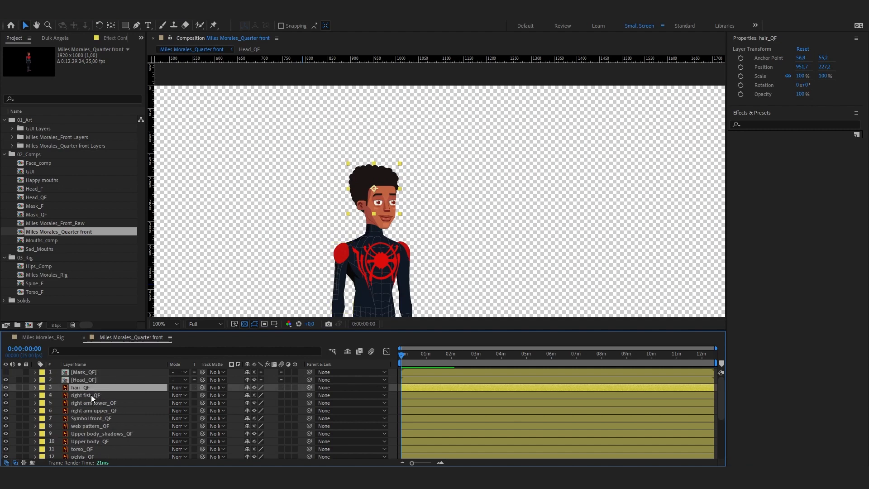
pyautogui.scroll(-1, 99, 398)
pyautogui.scroll(1, 93, 395)
pyautogui.press('Delete')
pyautogui.doubleClick(92, 378)
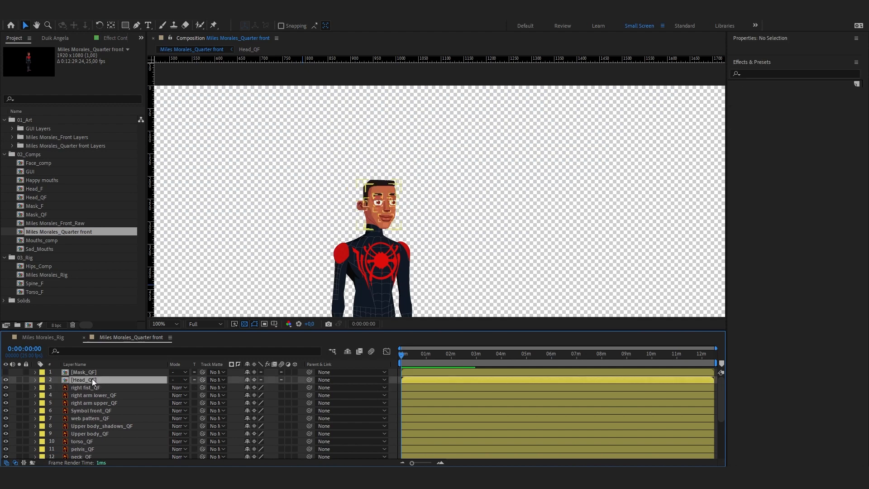
pyautogui.scroll(-3, 107, 436)
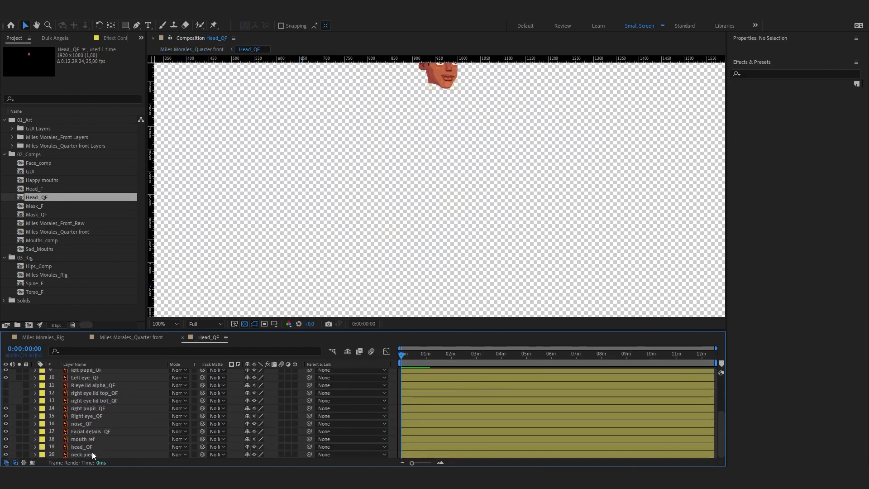
pyautogui.click(92, 454)
pyautogui.hotkey('ctrl', 'v')
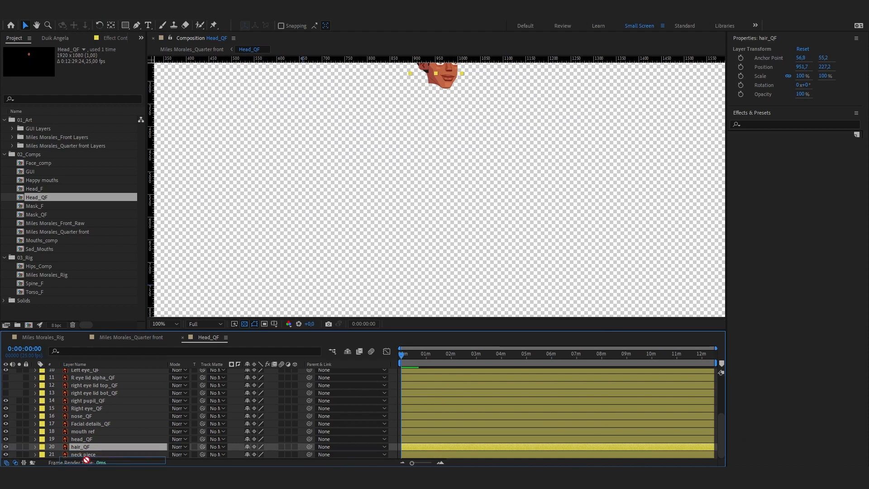
pyautogui.moveTo(490, 147); pyautogui.dragTo(464, 244)
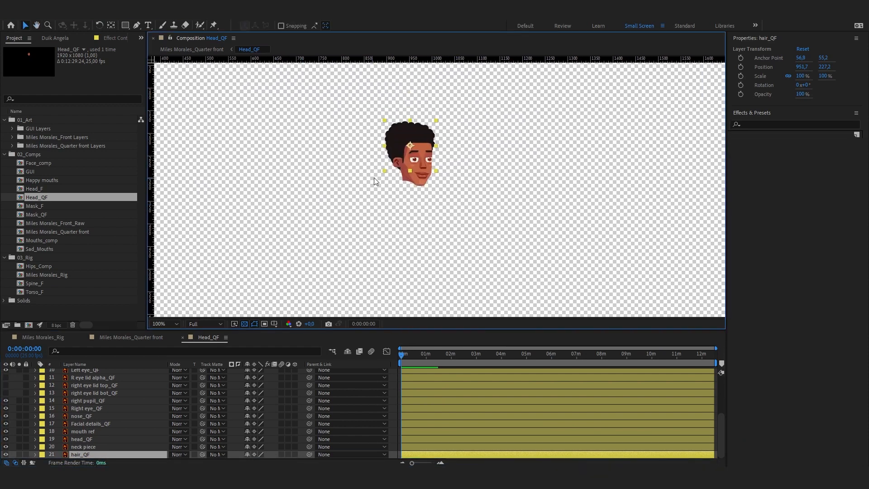
# Duplicate web pattern_QF in the Miles Morales_Quarter front composition and place the copy between Upper body_QF and torso_QF.
pyautogui.click(55, 338)
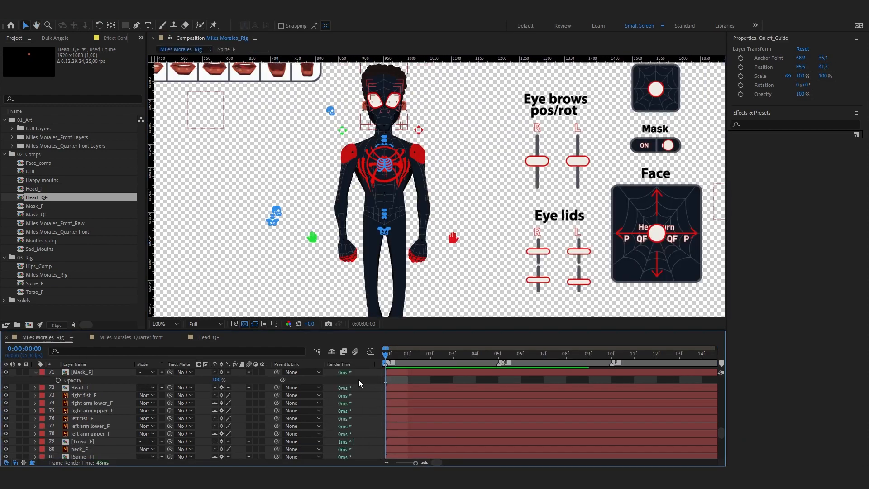
pyautogui.click(145, 337)
pyautogui.click(92, 387)
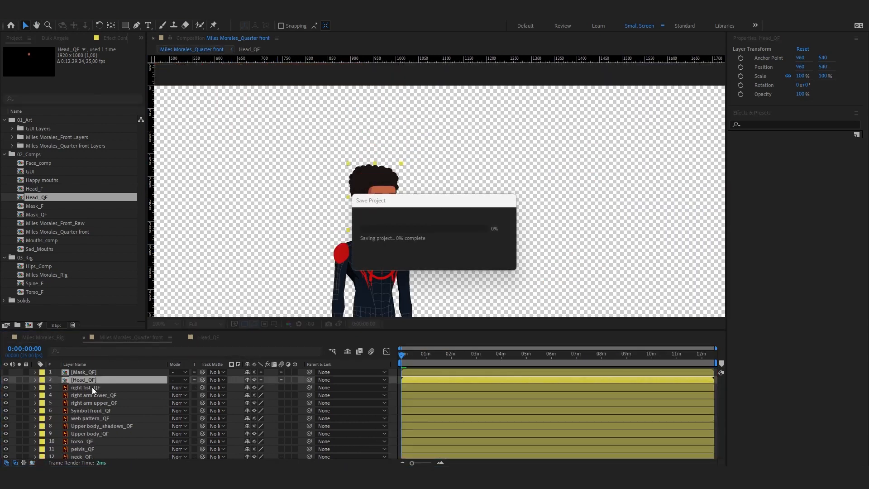
pyautogui.click(100, 415)
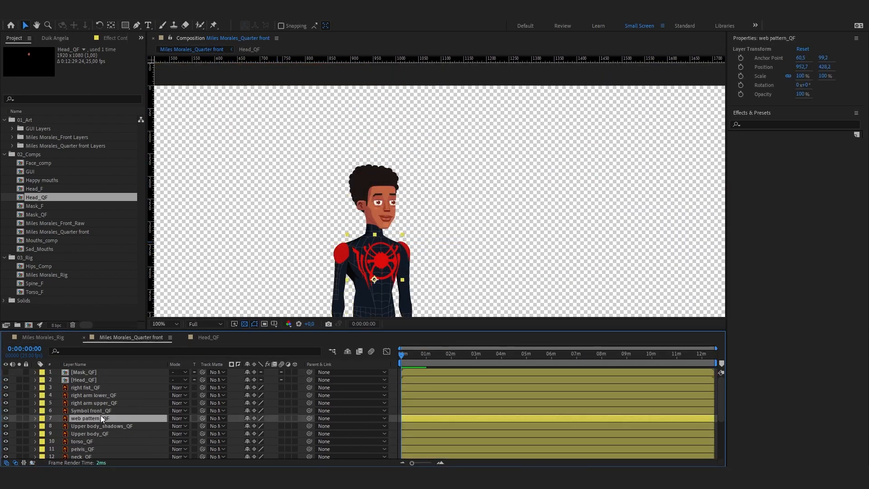
pyautogui.scroll(-2, 136, 416)
pyautogui.scroll(1, 171, 413)
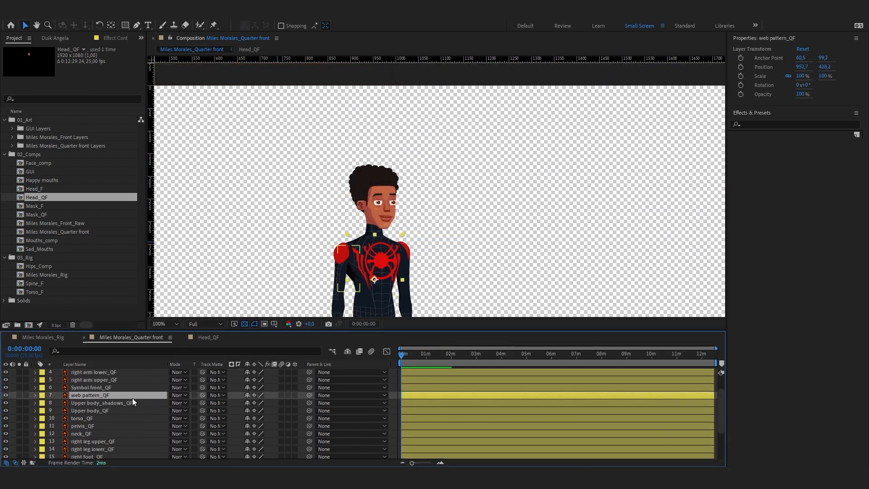
pyautogui.hotkey('ctrl', 'd')
pyautogui.moveTo(104, 392); pyautogui.dragTo(101, 419)
pyautogui.click(94, 392)
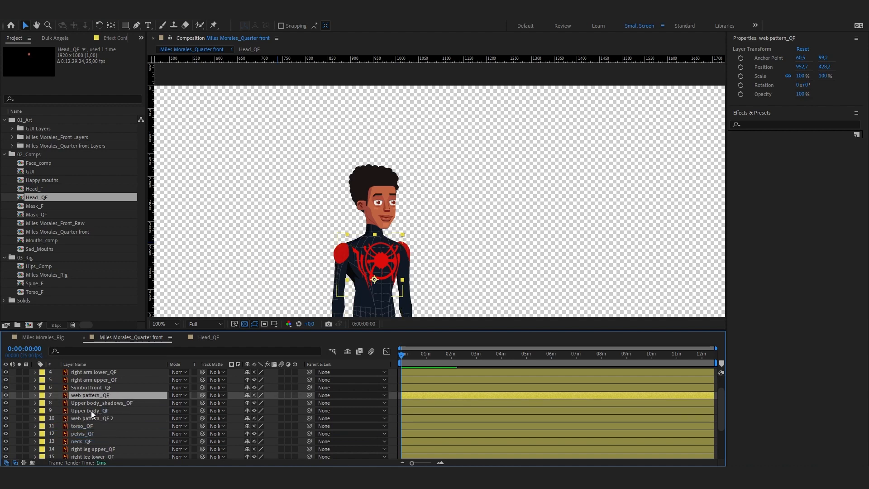
# Pre-compose Symbol front_QF, web pattern_QF, Upper body_shadows_QF and Upper body_QF as Torso_QF.
pyautogui.click(86, 411)
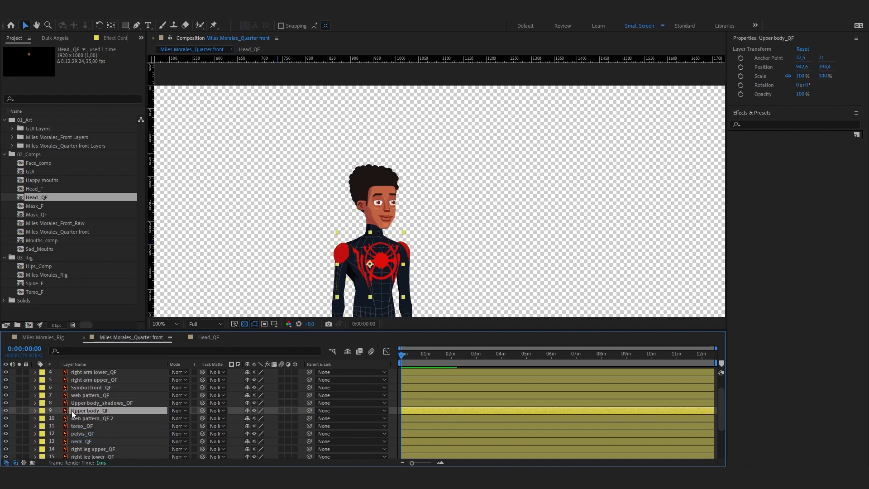
pyautogui.keyDown('shift'); pyautogui.click(98, 387); pyautogui.keyUp('shift')
pyautogui.rightClick(103, 387)
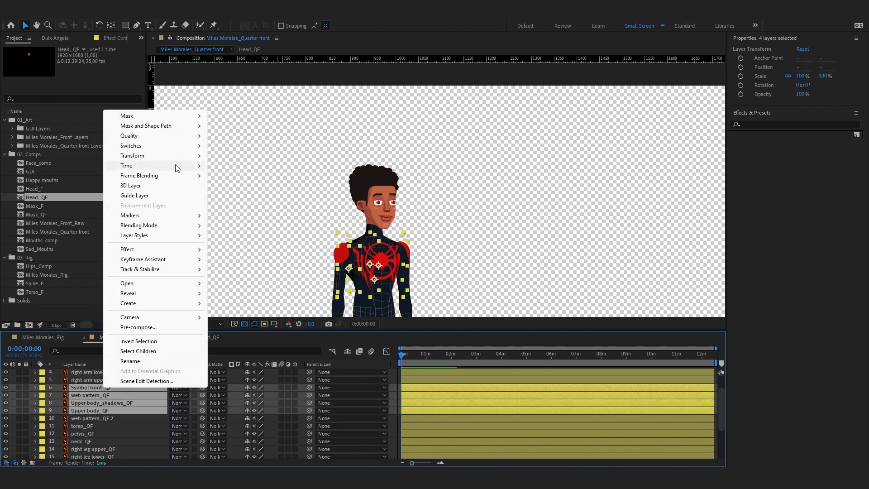
pyautogui.click(148, 327)
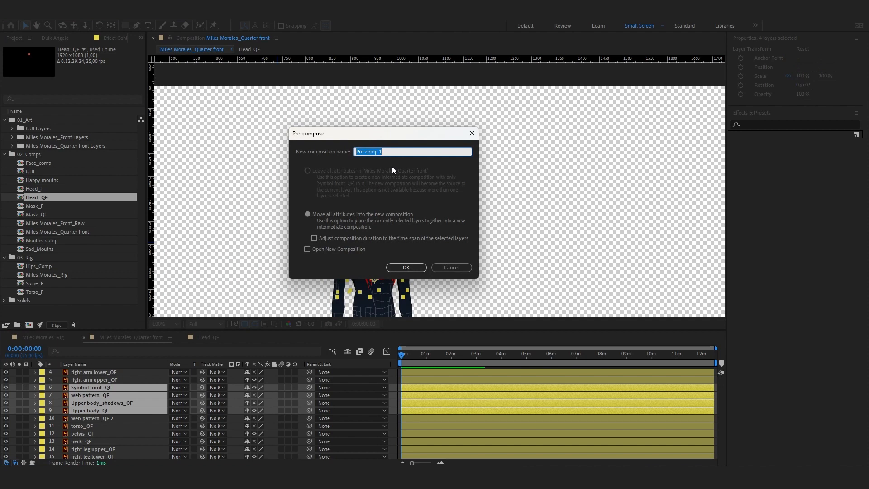
pyautogui.press('BackSpace')
pyautogui.click(406, 267)
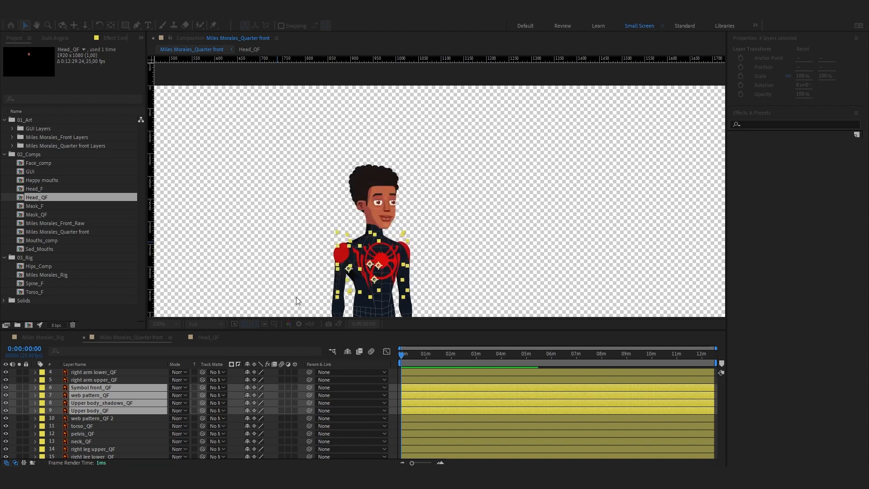
# Pre-compose web pattern_QF 2 and torso_QF together as Spine_QF.
pyautogui.click(102, 393)
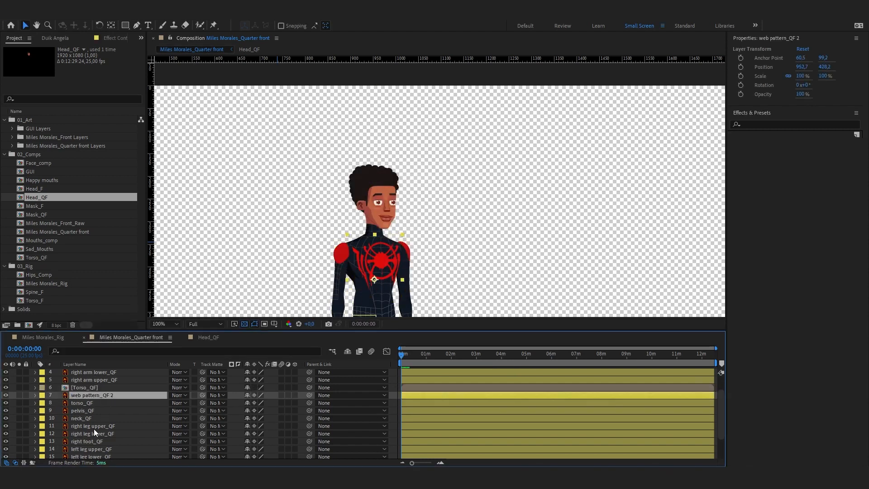
pyautogui.keyDown('shift'); pyautogui.click(82, 403); pyautogui.keyUp('shift')
pyautogui.rightClick(88, 395)
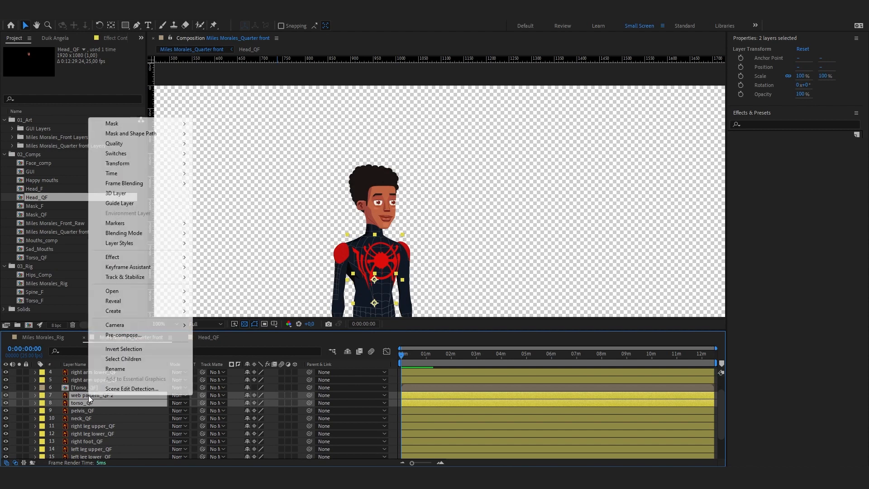
pyautogui.click(122, 335)
pyautogui.write('S')
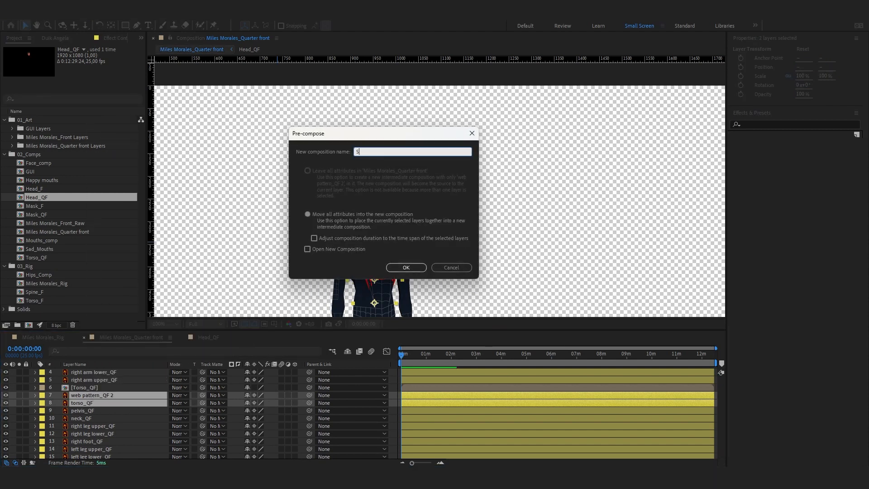
pyautogui.write('pine_QF')
pyautogui.click(395, 268)
# Rename the pelvis_QF layer to Hips_QF.
pyautogui.click(91, 403)
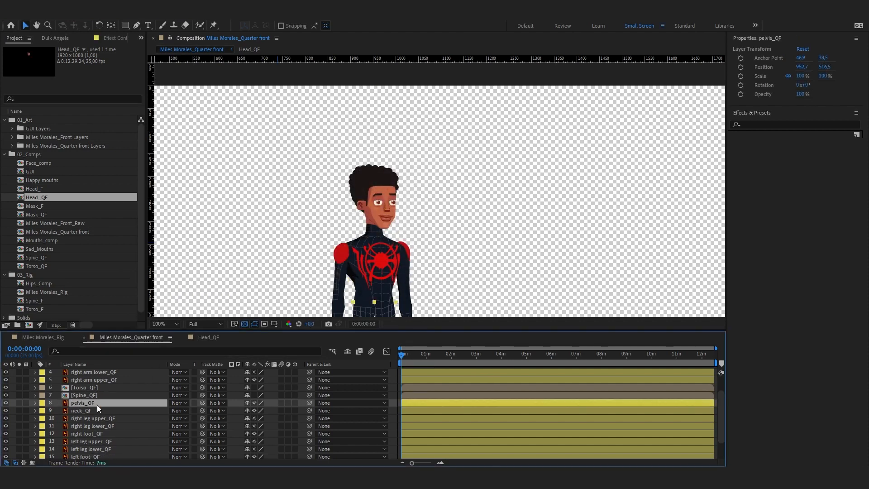
pyautogui.press('Return')
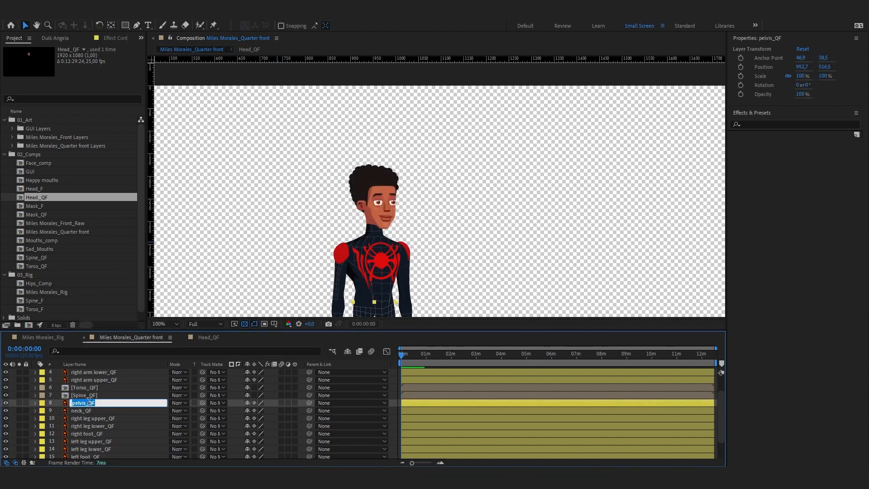
pyautogui.click(86, 401)
pyautogui.press('BackSpace')
pyautogui.press('BackSpace')
pyautogui.press('BackSpace')
pyautogui.press('BackSpace')
pyautogui.press('BackSpace')
pyautogui.press('BackSpace')
pyautogui.write('Hips')
pyautogui.press('Return')
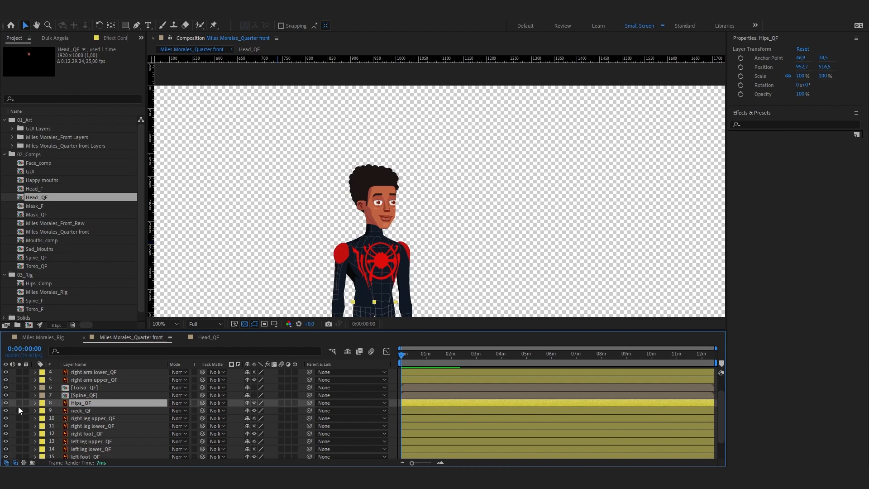
# Give Torso_QF and Spine_QF the Yellow label color and collapsed transformations, and select neck_QF.
pyautogui.click(81, 388)
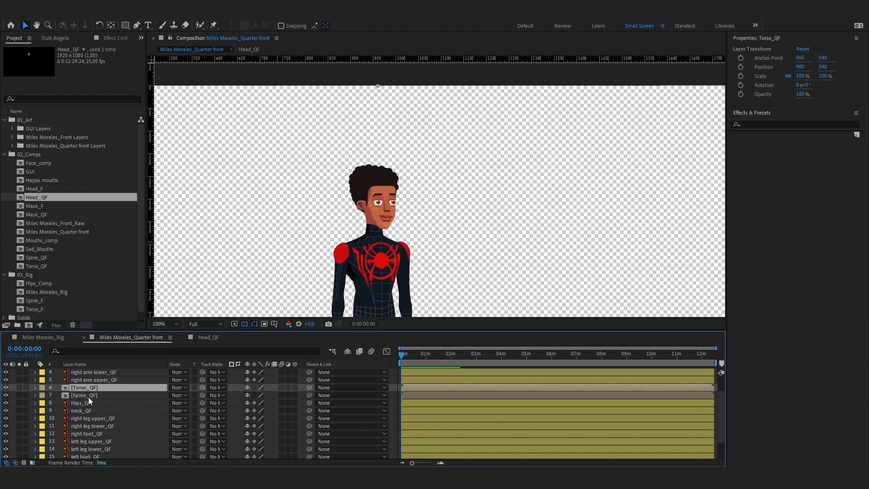
pyautogui.keyDown('shift'); pyautogui.click(89, 395); pyautogui.keyUp('shift')
pyautogui.click(41, 395)
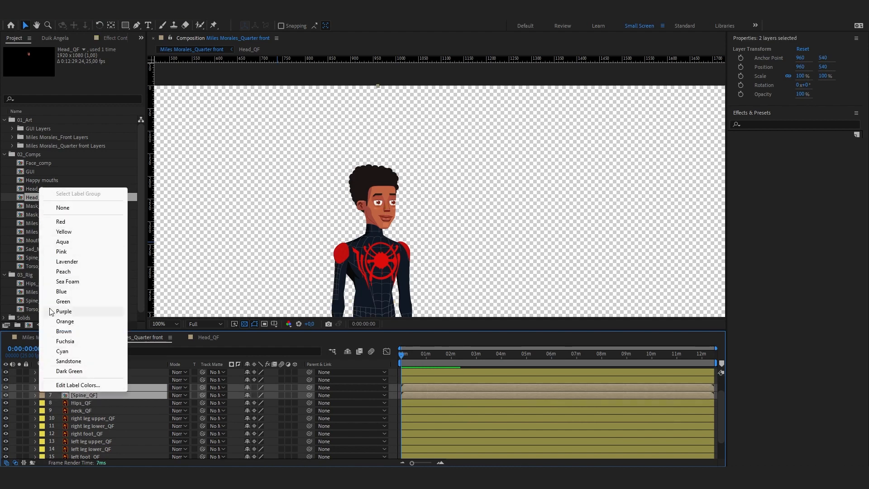
pyautogui.click(63, 231)
pyautogui.click(254, 388)
pyautogui.click(73, 410)
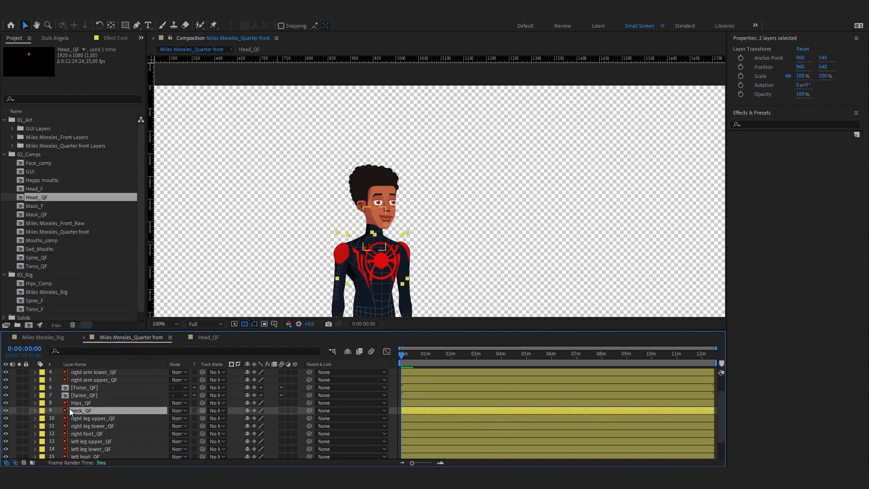
# Save the project and make the Mask_QF layer visible in the quarter-front composition.
pyautogui.hotkey('ctrl', 's')
pyautogui.scroll(-1, 78, 404)
pyautogui.scroll(2, 78, 404)
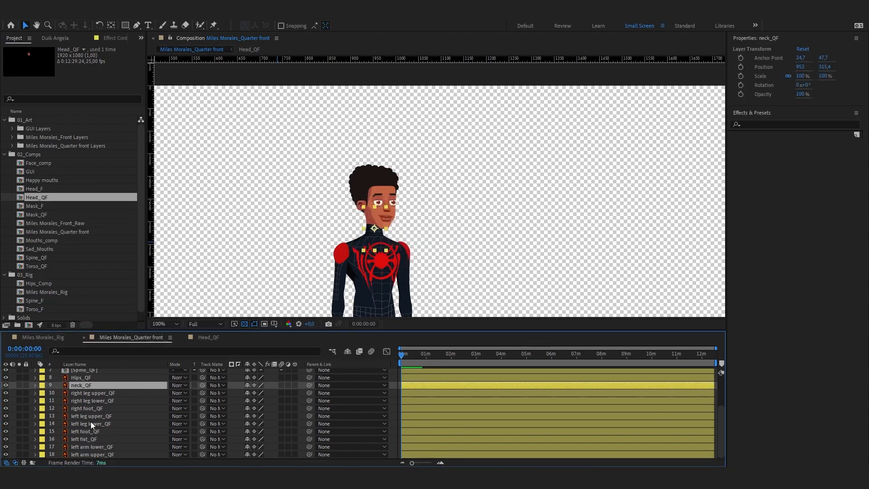
pyautogui.click(91, 372)
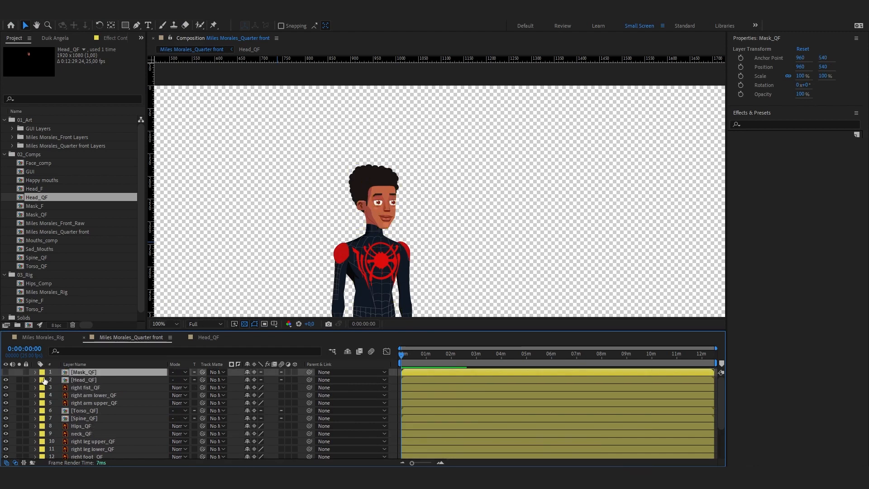
pyautogui.click(5, 372)
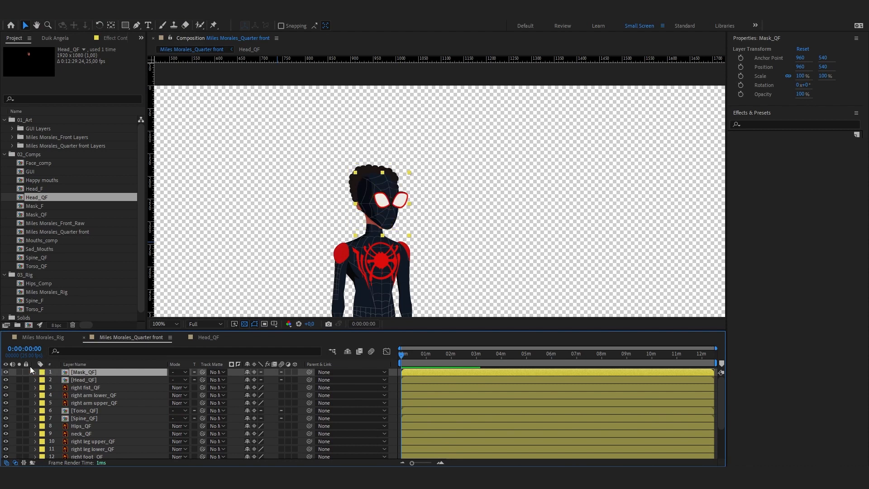
# Copy Mask_QF into the Miles Morales_Rig composition and place it directly below Mask_F.
pyautogui.click(32, 337)
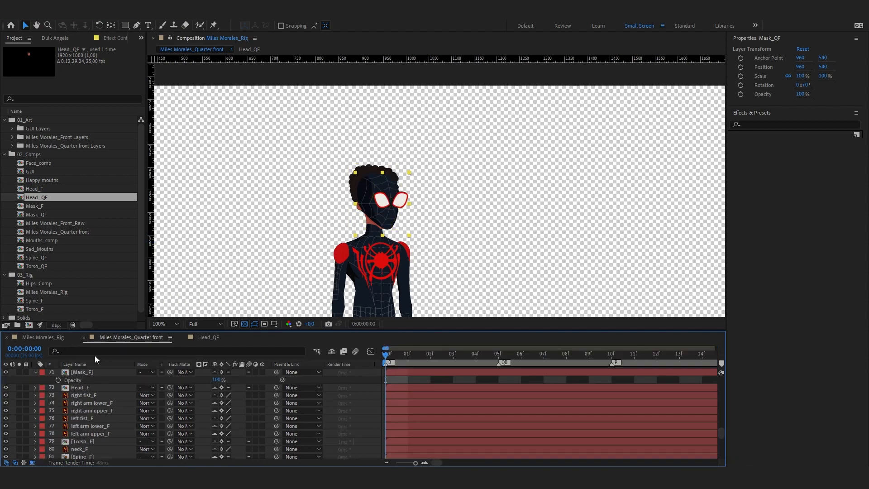
pyautogui.click(96, 418)
pyautogui.hotkey('ctrl', 'v')
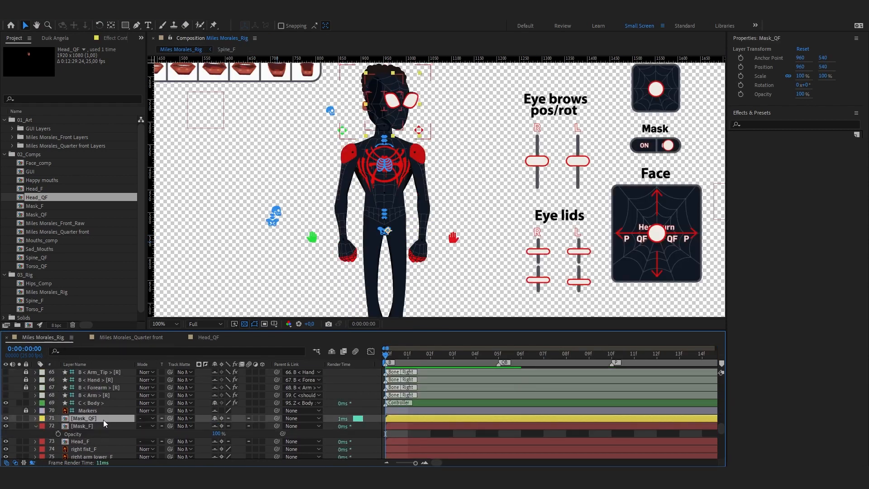
pyautogui.moveTo(102, 418); pyautogui.dragTo(98, 436)
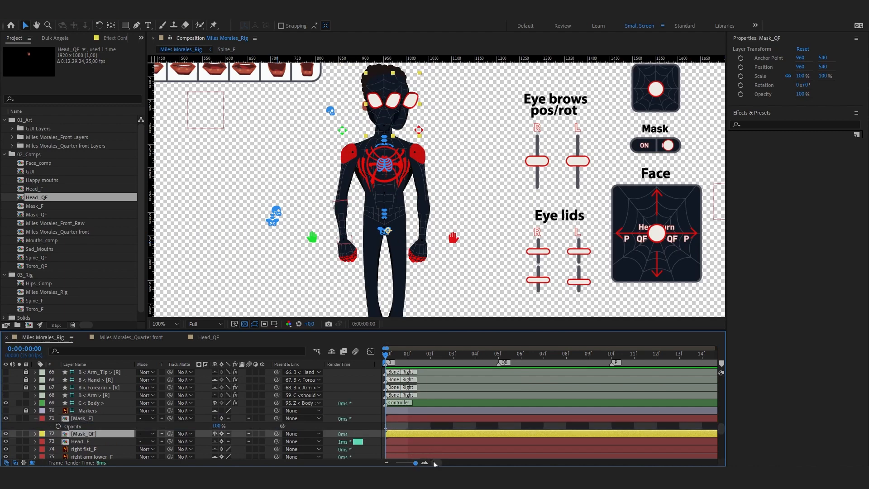
# Try trimming Mask_QF to start at frame 1 and Mask_F to end there, with both masks soloed.
pyautogui.moveTo(424, 105); pyautogui.dragTo(431, 151)
pyautogui.scroll(2, 394, 180)
pyautogui.moveTo(408, 201); pyautogui.dragTo(359, 229)
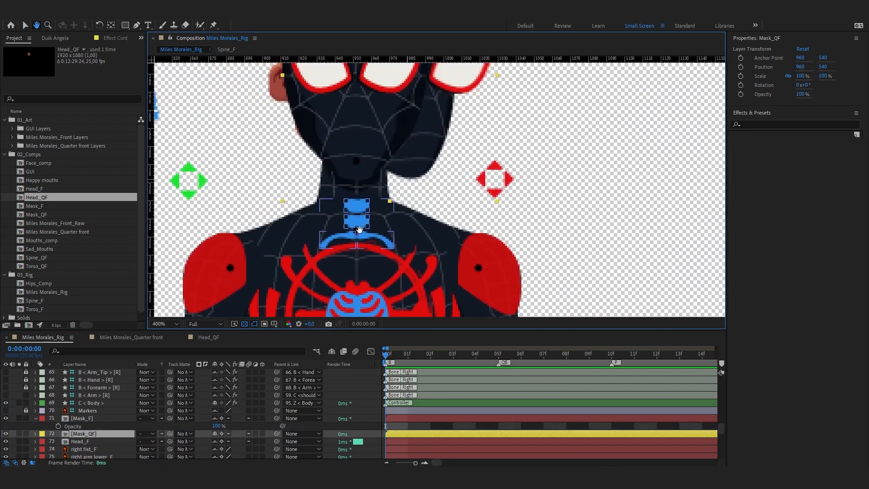
pyautogui.scroll(-2, 452, 172)
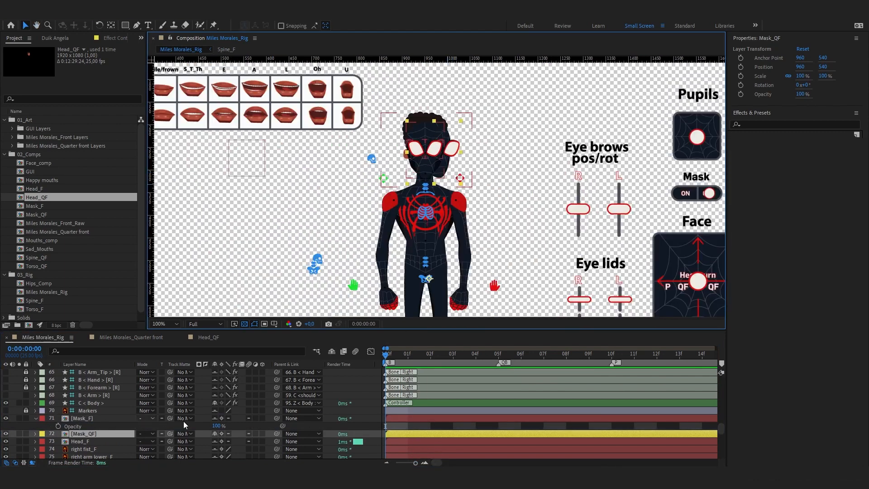
pyautogui.moveTo(386, 433); pyautogui.dragTo(408, 434)
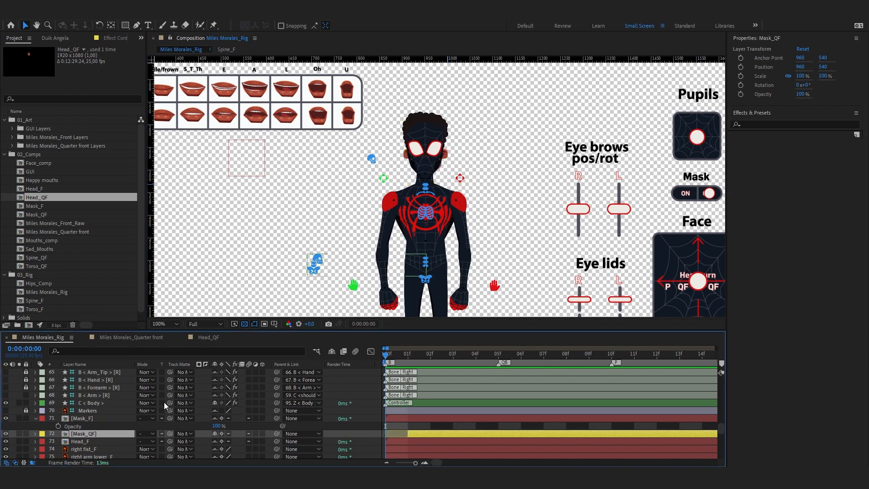
pyautogui.click(19, 418)
pyautogui.click(19, 434)
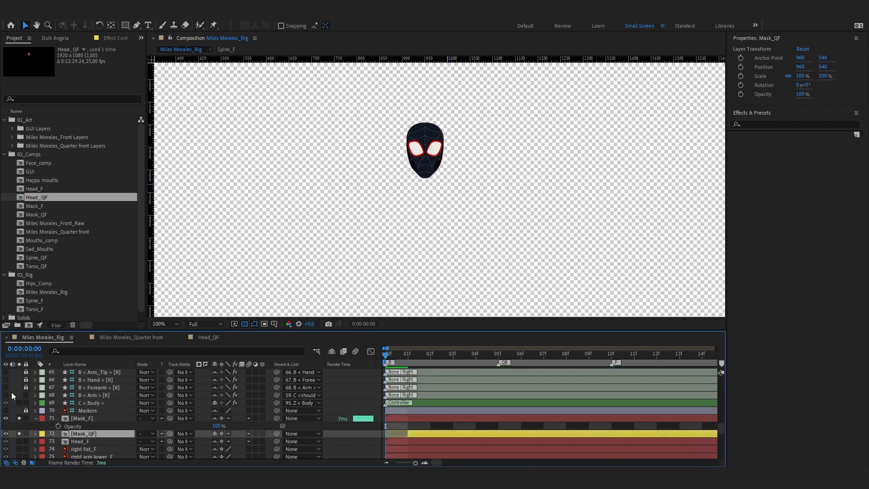
pyautogui.click(404, 419)
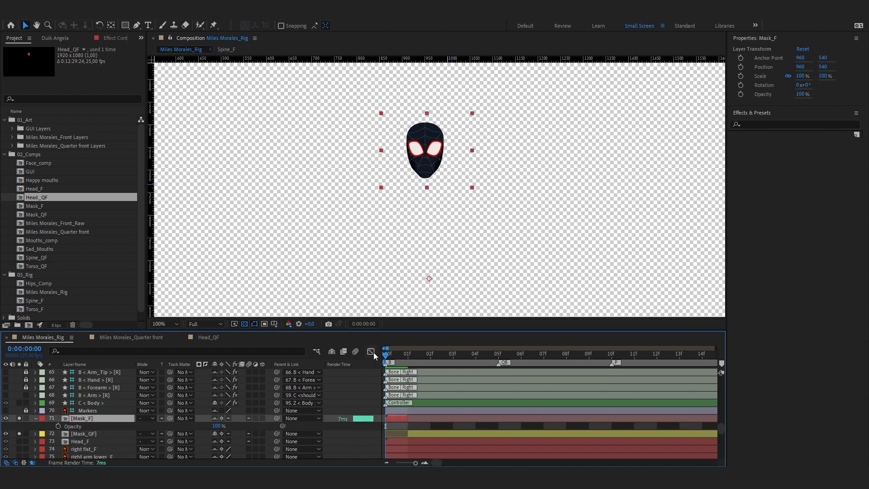
# Place a horizontal guide along the top of the front mask and hide the transparency grid and layer mask outlines.
pyautogui.moveTo(396, 359)
pyautogui.mouseDown()
pyautogui.moveTo(406, 362)
pyautogui.moveTo(389, 363)
pyautogui.moveTo(415, 362)
pyautogui.moveTo(390, 362)
pyautogui.moveTo(408, 362)
pyautogui.mouseUp()
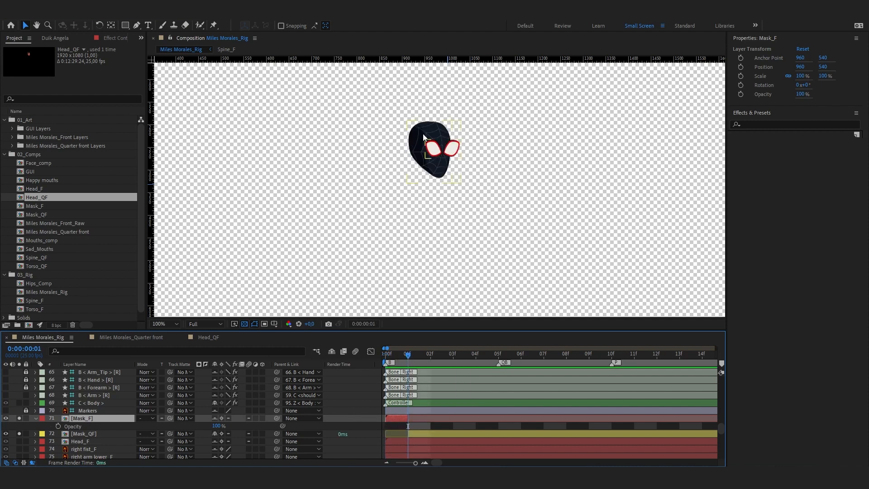
pyautogui.click(388, 362)
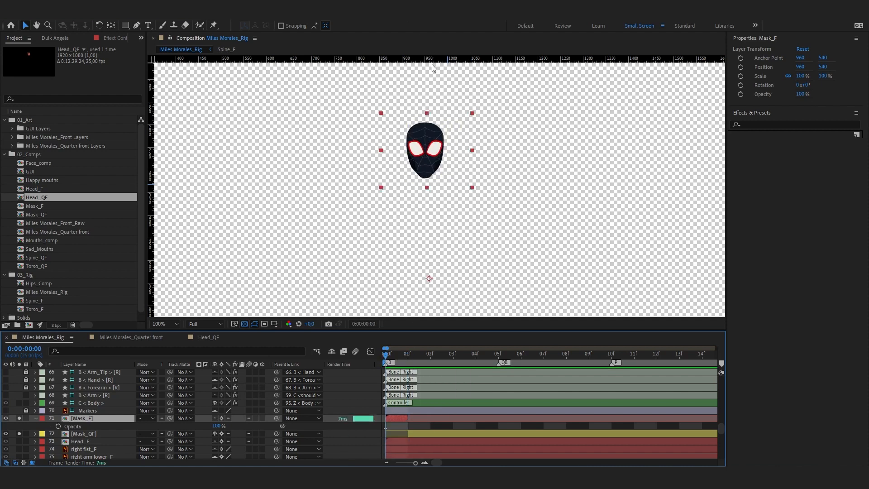
pyautogui.moveTo(435, 60); pyautogui.dragTo(456, 131)
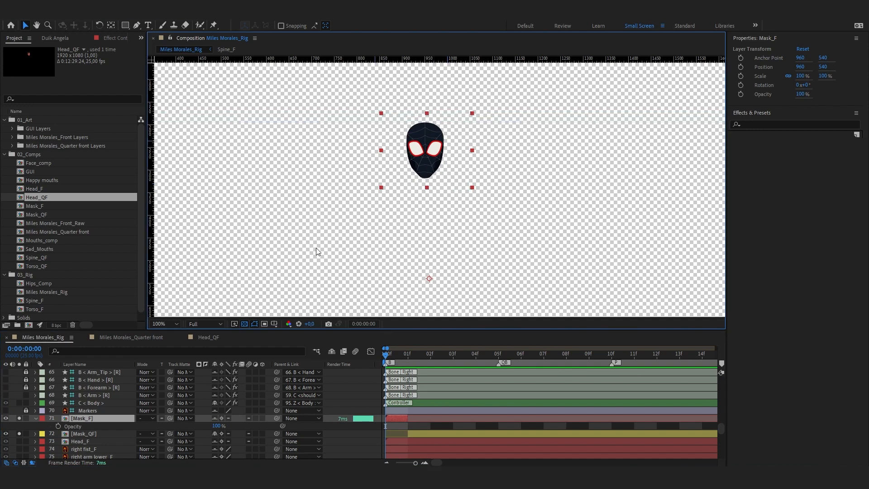
pyautogui.click(234, 324)
pyautogui.click(248, 323)
pyautogui.click(247, 322)
pyautogui.scroll(1, 434, 95)
pyautogui.moveTo(459, 102); pyautogui.dragTo(436, 236)
# Try lowering Mask_QF to a Y position of 541.5 at frame 1 to meet the guide, and unsolo both masks.
pyautogui.click(409, 354)
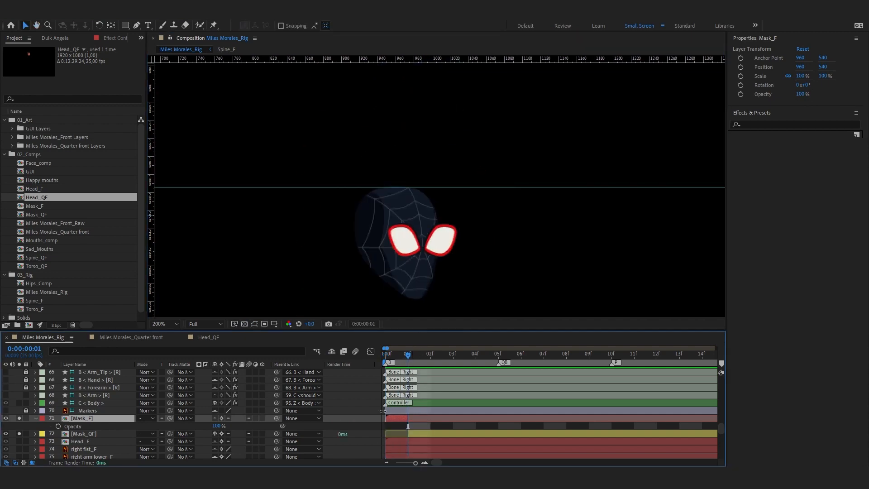
pyautogui.click(102, 434)
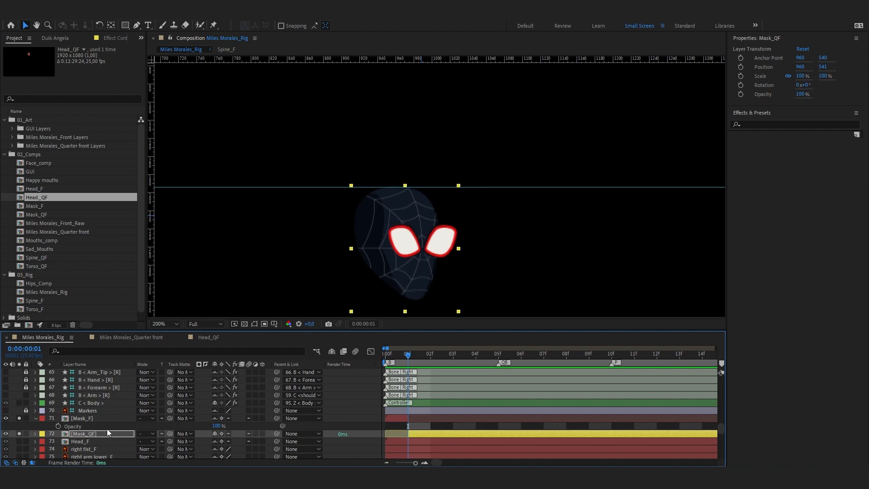
pyautogui.press('Down')
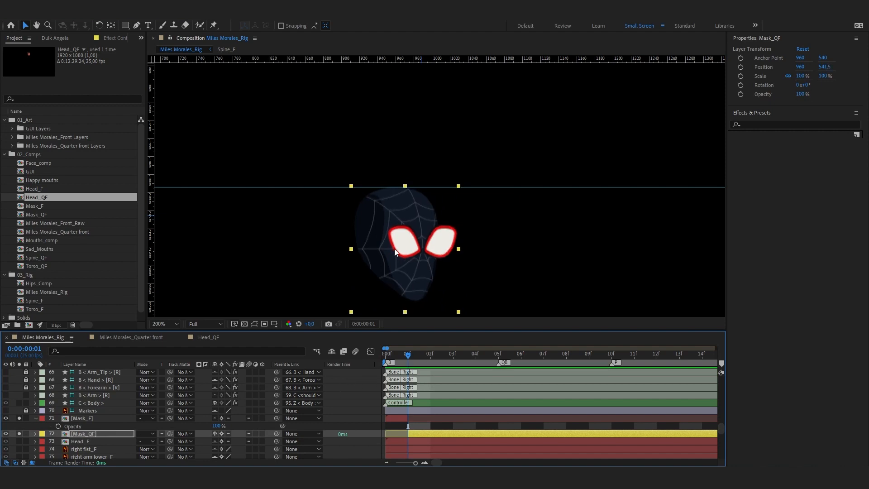
pyautogui.click(20, 420)
pyautogui.click(19, 433)
# Compare the alignment of Mask_F and Mask_QF by soloing them and moving between frames 0 and 1.
pyautogui.click(101, 420)
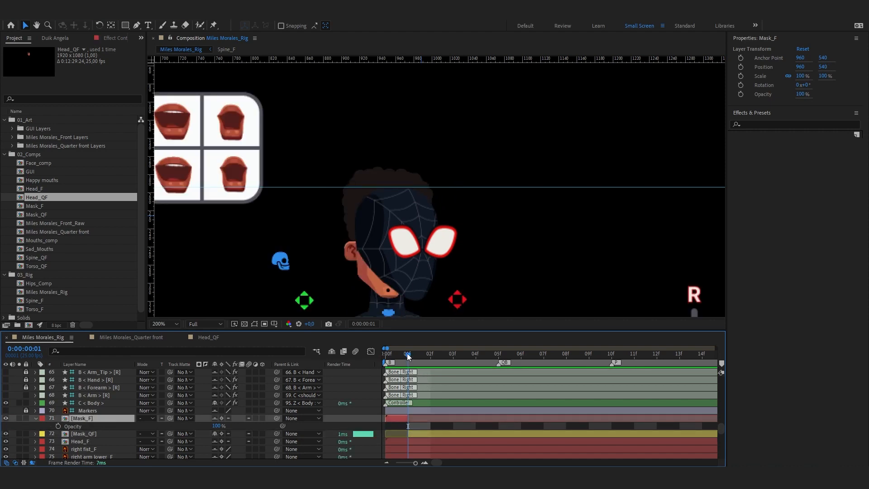
pyautogui.moveTo(409, 356); pyautogui.dragTo(378, 354)
pyautogui.click(19, 418)
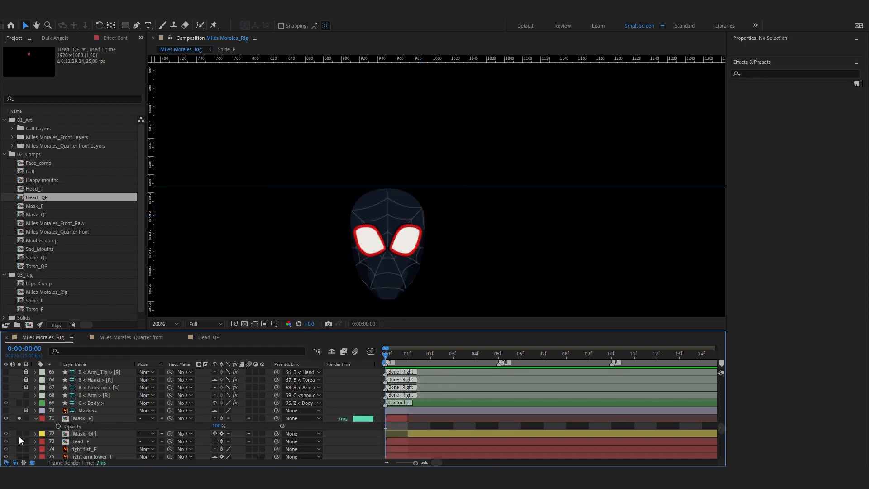
pyautogui.click(19, 433)
pyautogui.click(415, 356)
pyautogui.moveTo(415, 357); pyautogui.dragTo(407, 341)
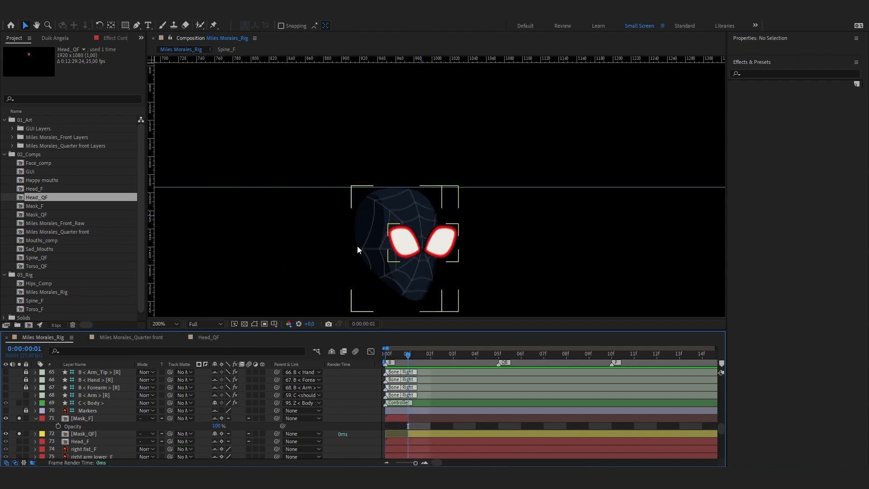
pyautogui.click(18, 418)
pyautogui.click(20, 433)
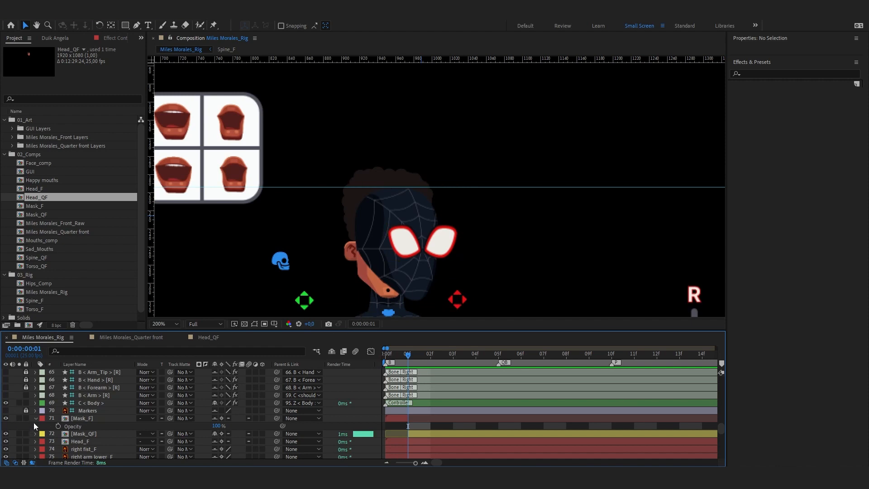
# Undo the mask nudges, the guide, the solo changes and the trims of Mask_F and Mask_QF.
pyautogui.scroll(-1, 45, 423)
pyautogui.scroll(2, 86, 411)
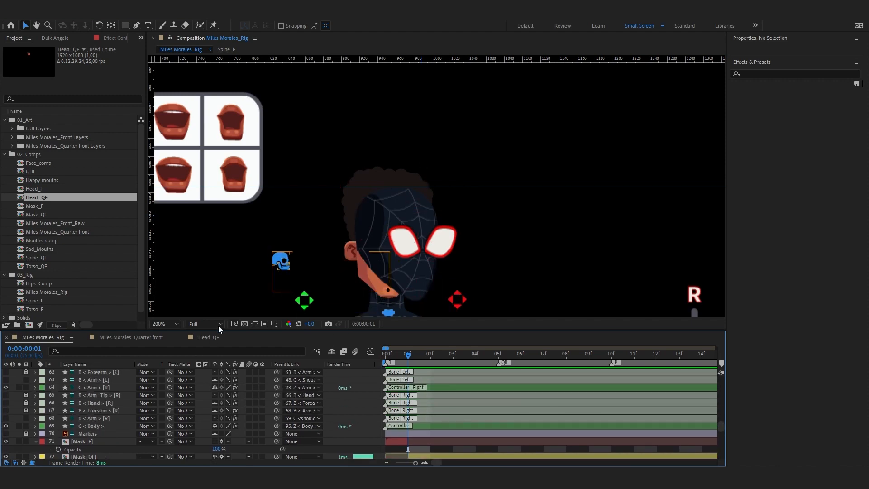
pyautogui.scroll(-2, 114, 416)
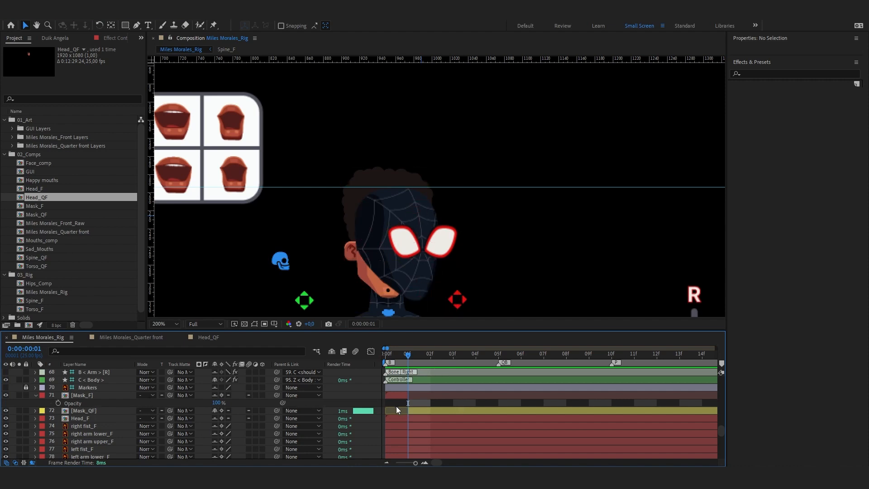
pyautogui.hotkey('ctrl', 'z')
pyautogui.hotkey('ctrl', 'z')
pyautogui.press('pageup')
pyautogui.hotkey('ctrl', 'z')
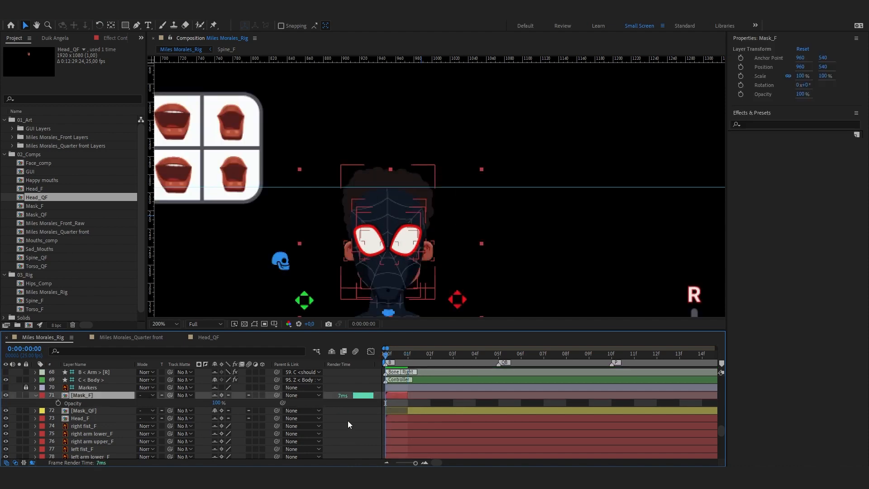
pyautogui.hotkey('ctrl', 'z')
pyautogui.press('pagedown')
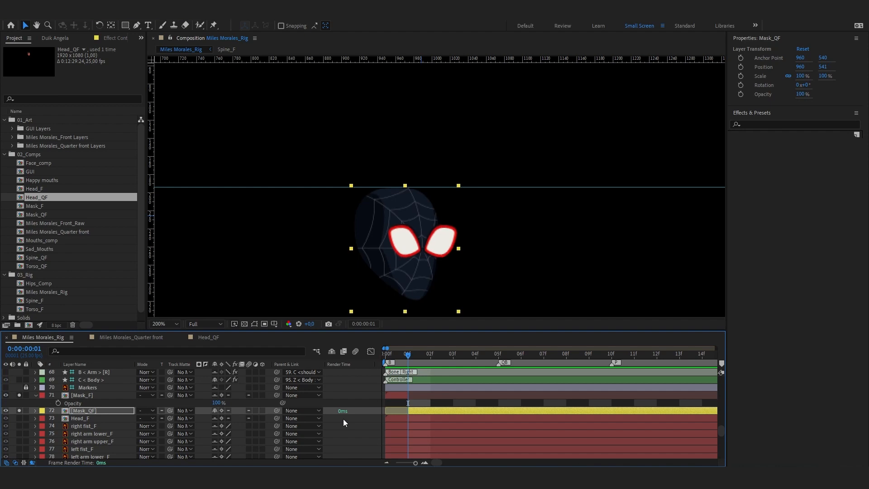
pyautogui.click(337, 403)
pyautogui.hotkey('ctrl', 'z')
pyautogui.hotkey('ctrl', 'z')
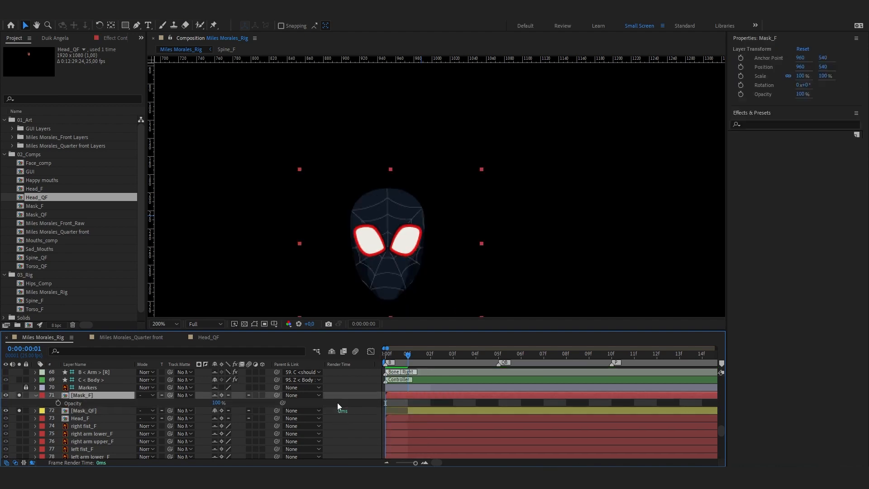
pyautogui.press('pageup')
pyautogui.hotkey('ctrl', 'z')
pyautogui.hotkey('ctrl', 'z')
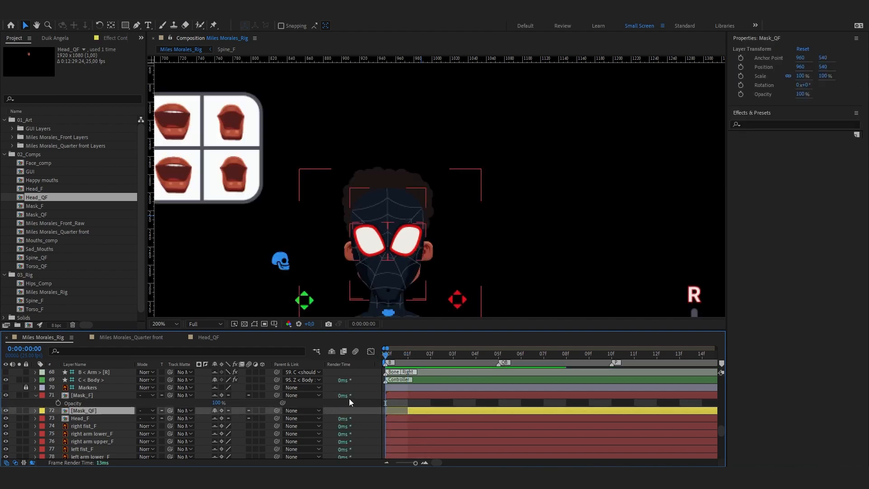
pyautogui.hotkey('ctrl', 'z')
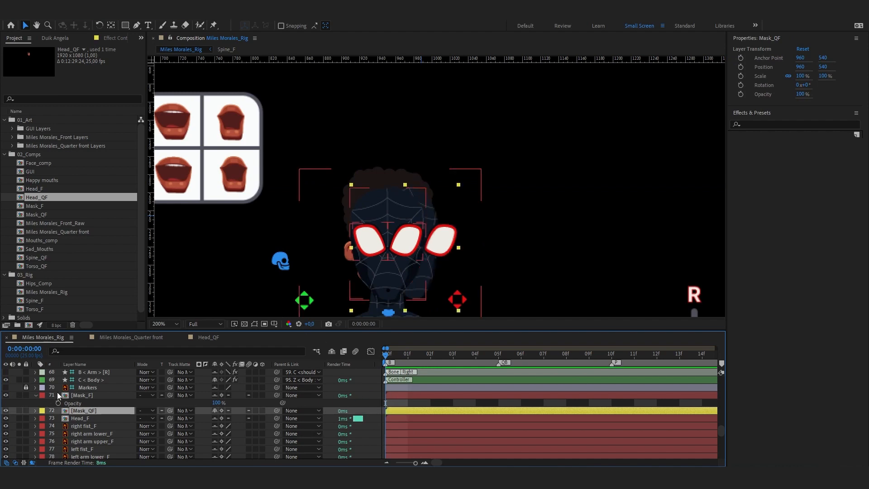
# Lower Mask_QF to a Y position of 541 while both masks are soloed, and save the project with the solos off.
pyautogui.click(78, 395)
pyautogui.click(93, 410)
pyautogui.moveTo(424, 60); pyautogui.dragTo(424, 163)
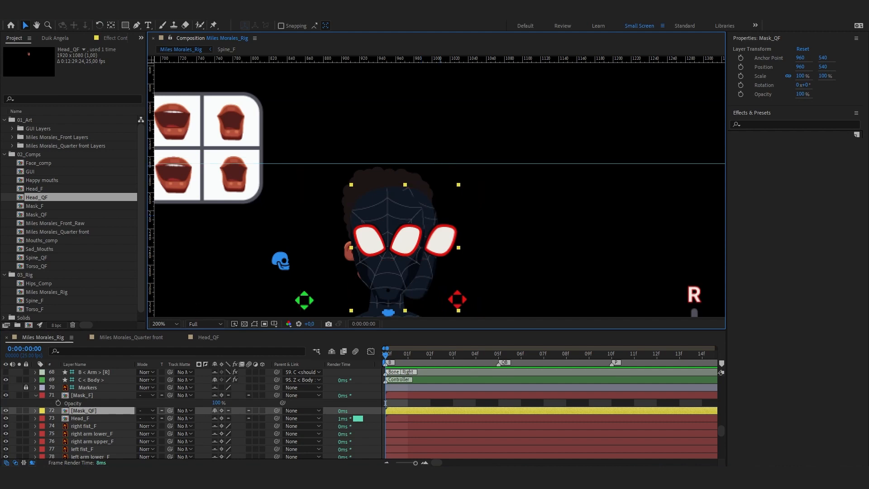
pyautogui.moveTo(19, 395); pyautogui.dragTo(19, 410)
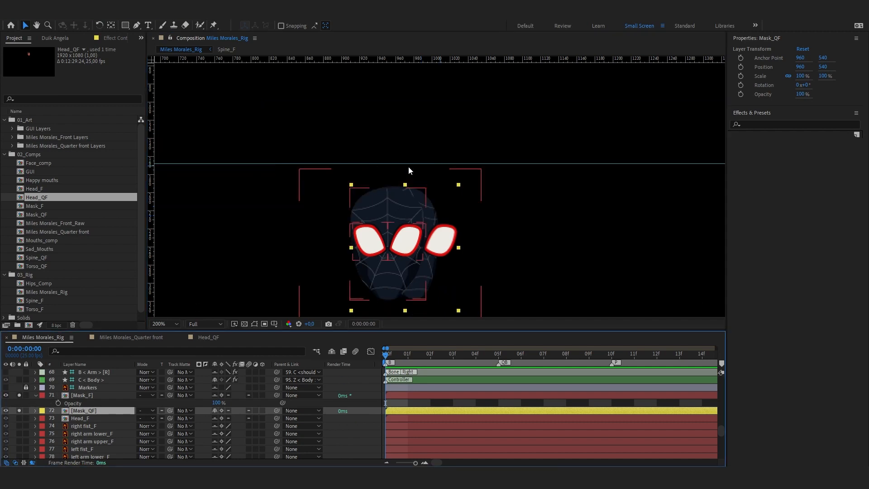
pyautogui.moveTo(418, 176); pyautogui.dragTo(371, 59)
pyautogui.press('Down')
pyautogui.press('Down')
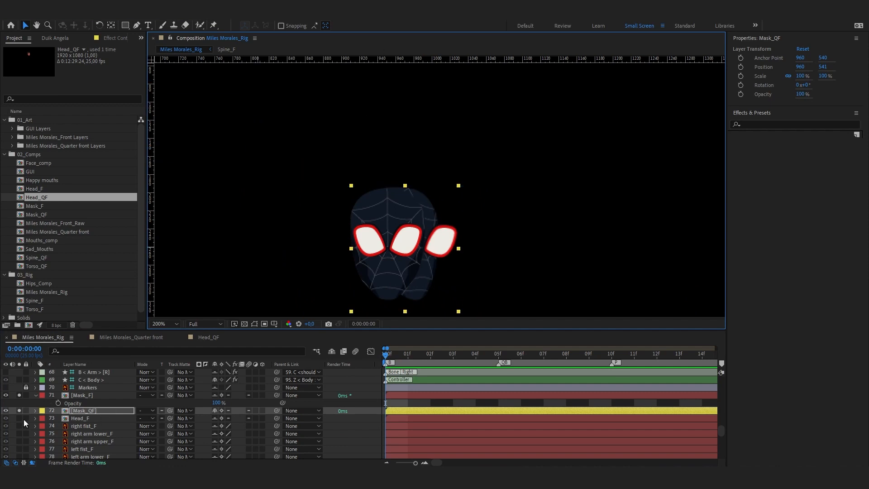
pyautogui.moveTo(19, 410); pyautogui.dragTo(19, 395)
pyautogui.click(369, 403)
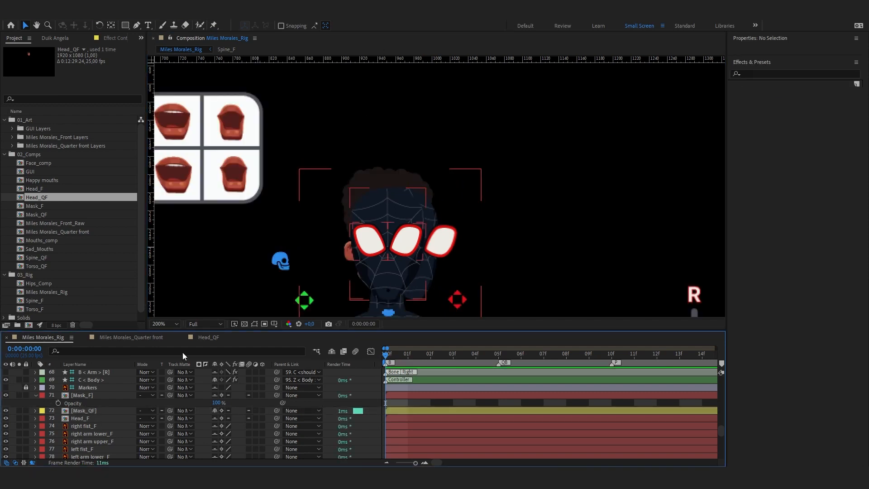
pyautogui.hotkey('ctrl', 's')
# Pre-compose Mask_F and Mask_QF together into a new composition named "Masks_Front comp".
pyautogui.click(88, 398)
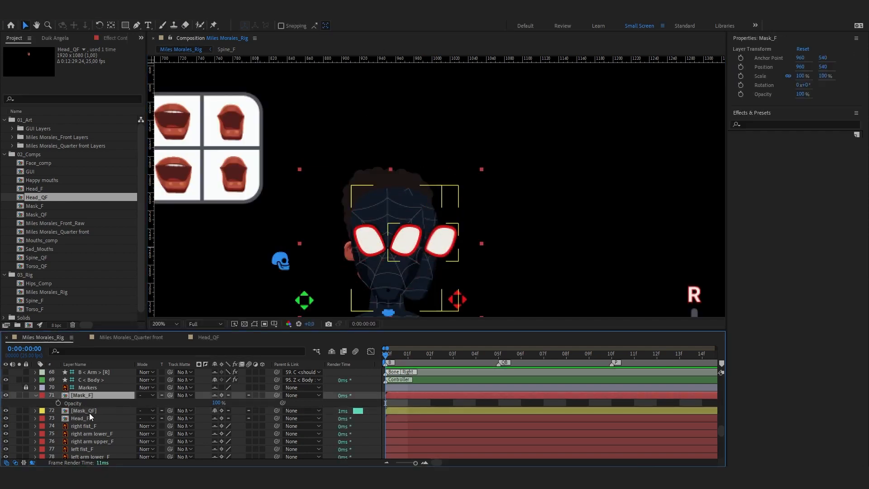
pyautogui.click(98, 412)
pyautogui.click(94, 395)
pyautogui.keyDown('ctrl'); pyautogui.click(93, 410); pyautogui.keyUp('ctrl')
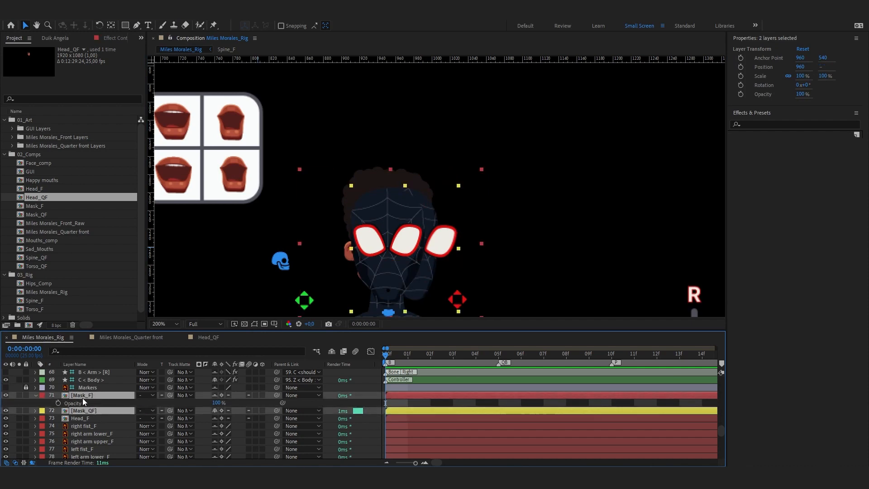
pyautogui.rightClick(83, 397)
pyautogui.click(134, 334)
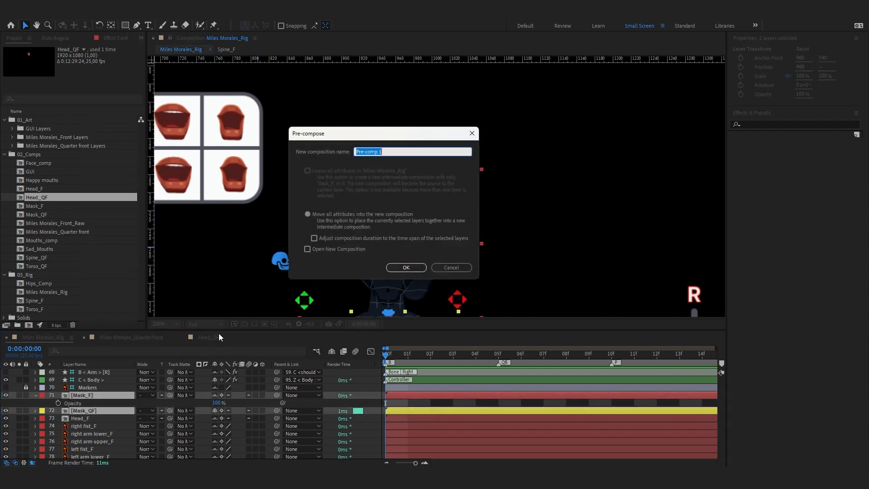
pyautogui.write('Masks')
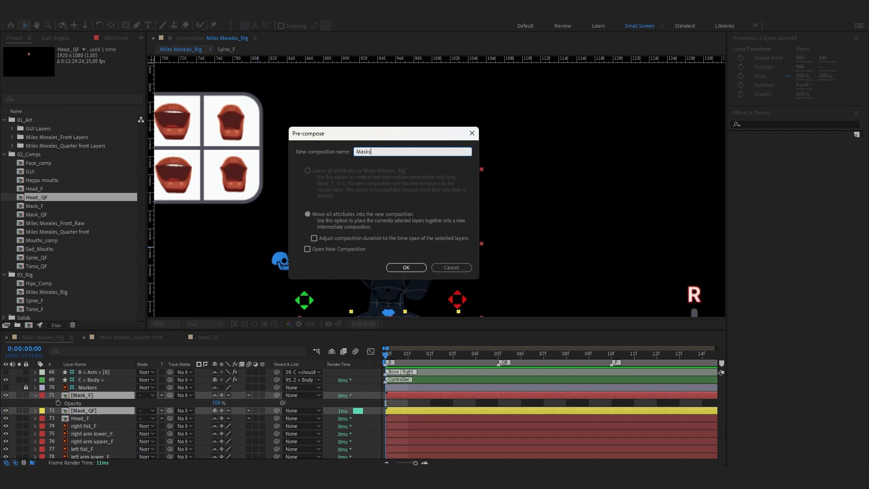
pyautogui.write('_Front comp')
pyautogui.click(406, 267)
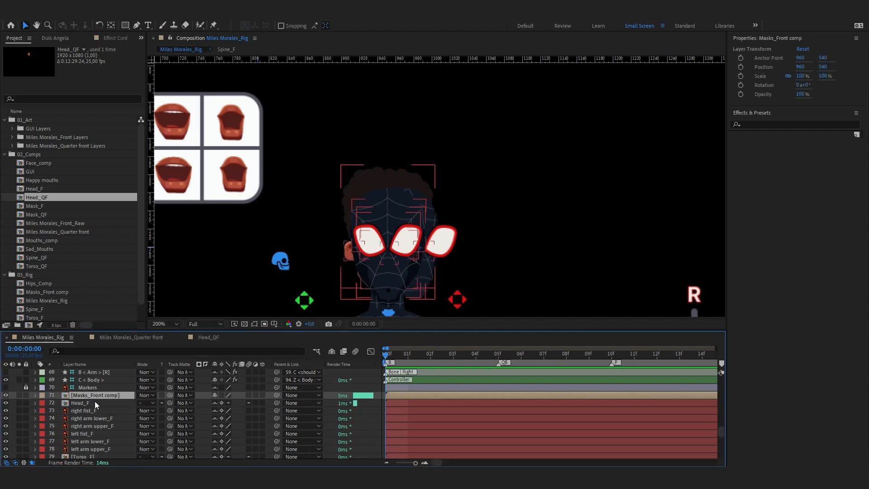
pyautogui.scroll(-1, 393, 273)
pyautogui.moveTo(441, 280); pyautogui.dragTo(347, 192)
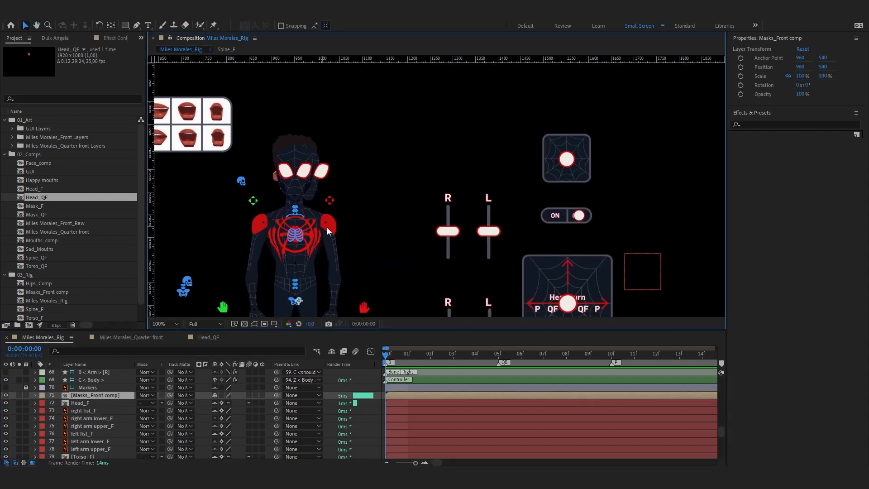
pyautogui.scroll(4, 298, 191)
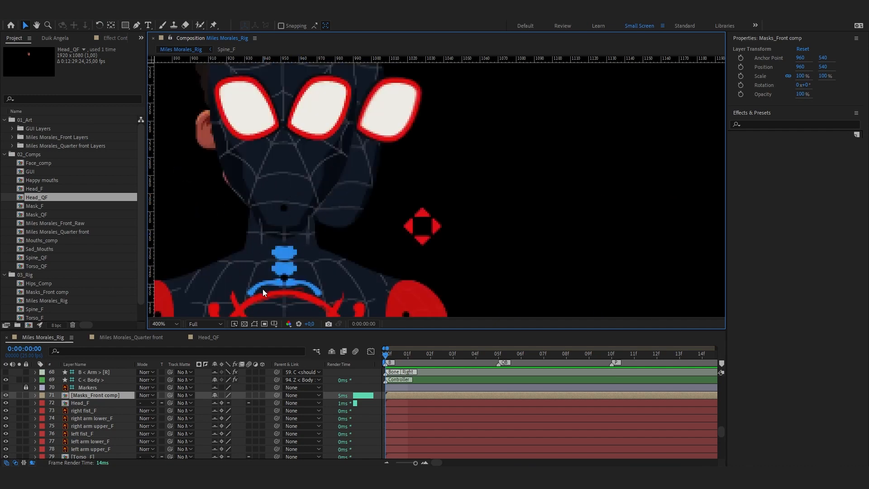
pyautogui.scroll(-4, 314, 188)
pyautogui.scroll(-9, 89, 426)
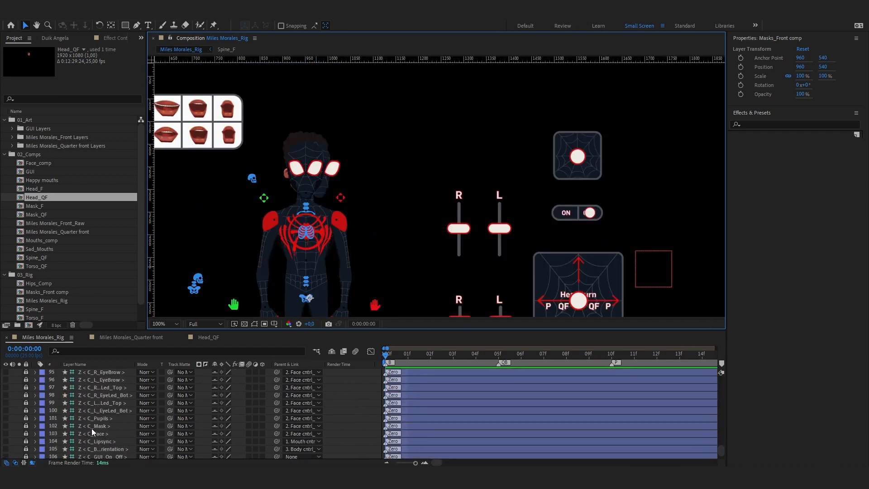
pyautogui.scroll(7, 92, 428)
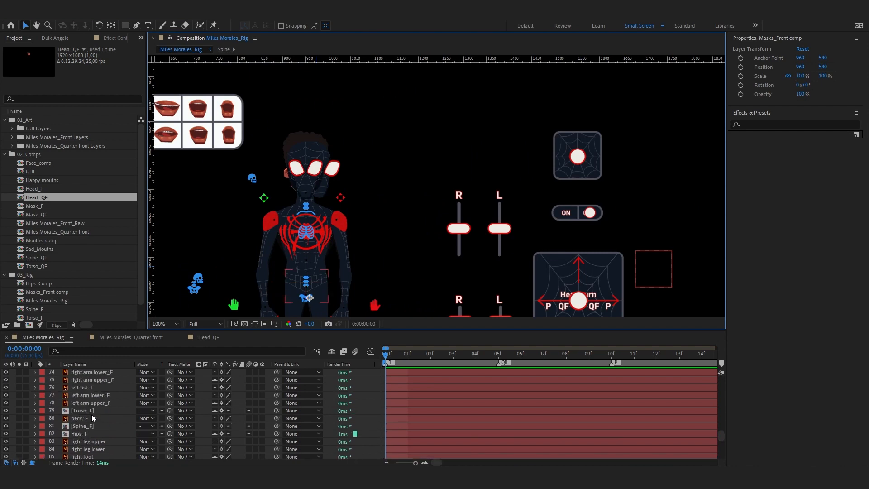
pyautogui.scroll(2, 94, 412)
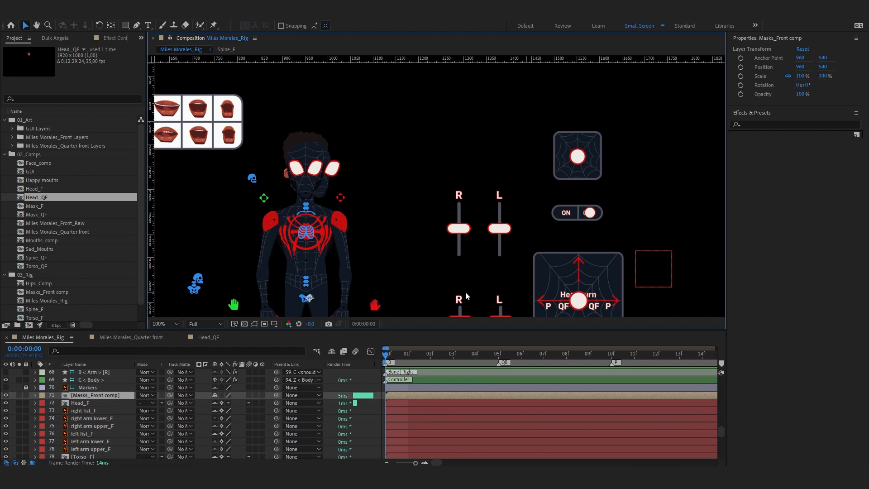
# Open the Masks_Front comp pre-composition from the Miles Morales_Rig timeline.
pyautogui.doubleClick(108, 394)
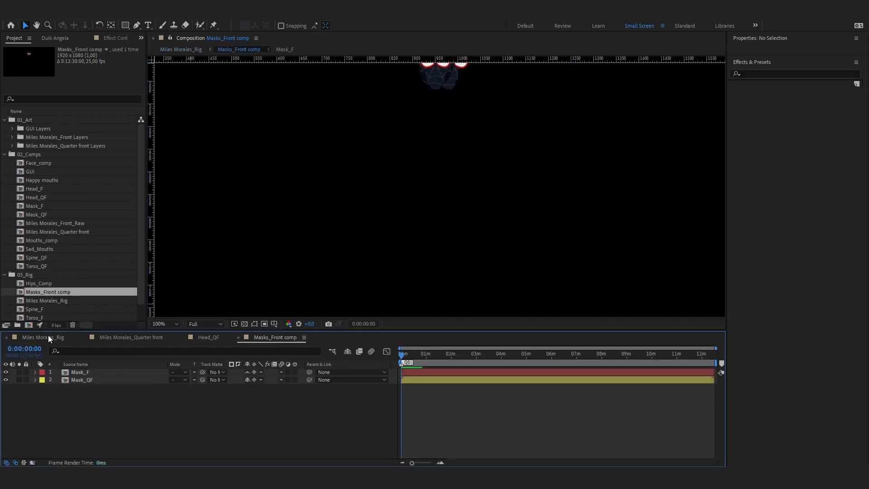
pyautogui.click(48, 337)
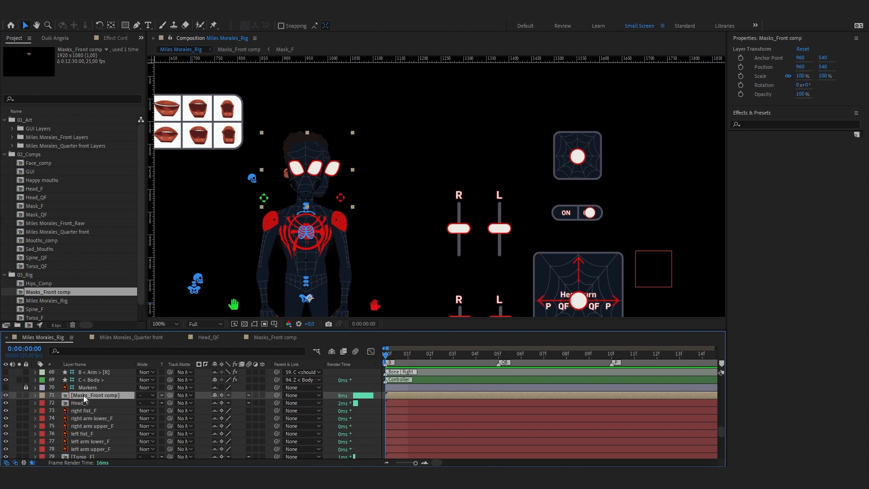
pyautogui.doubleClick(83, 396)
# Move Mask_QF's anchor point up onto the mask, at about 958, 280, and save the project.
pyautogui.click(81, 379)
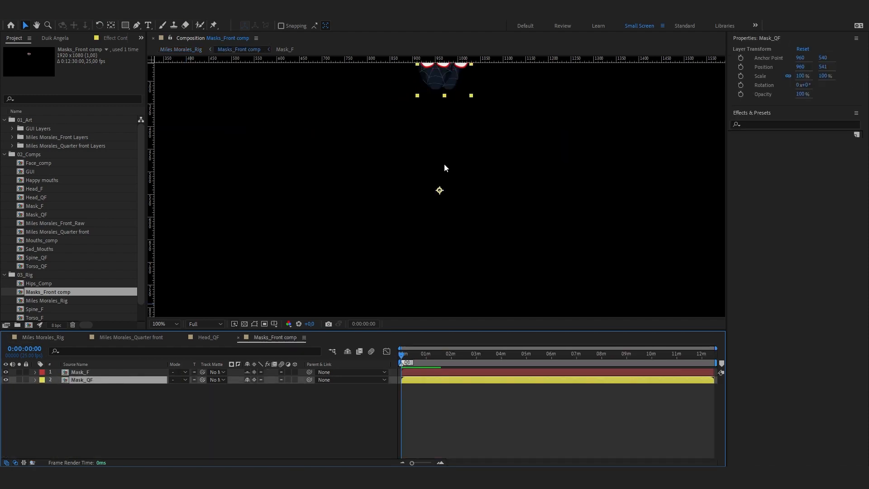
pyautogui.scroll(-2, 444, 168)
pyautogui.scroll(4, 423, 242)
pyautogui.scroll(-4, 392, 258)
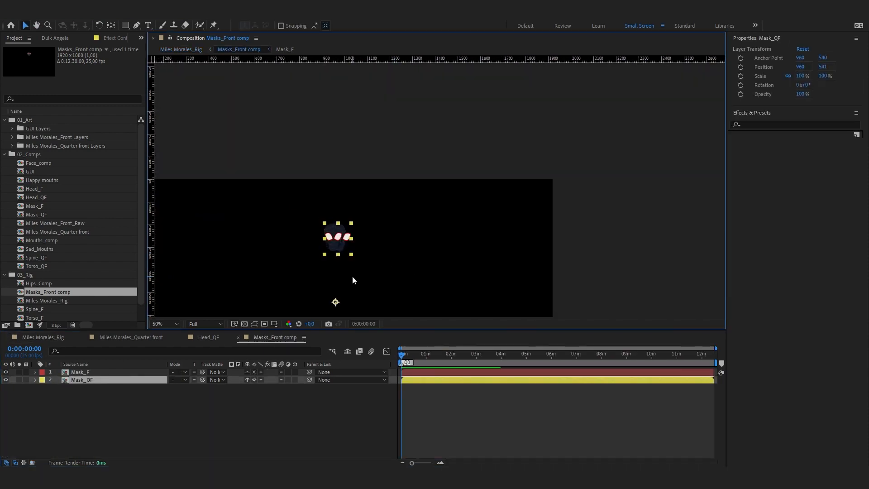
pyautogui.press('y')
pyautogui.moveTo(335, 302); pyautogui.dragTo(334, 244)
pyautogui.press('v')
pyautogui.scroll(2, 320, 268)
pyautogui.moveTo(277, 274); pyautogui.dragTo(504, 235)
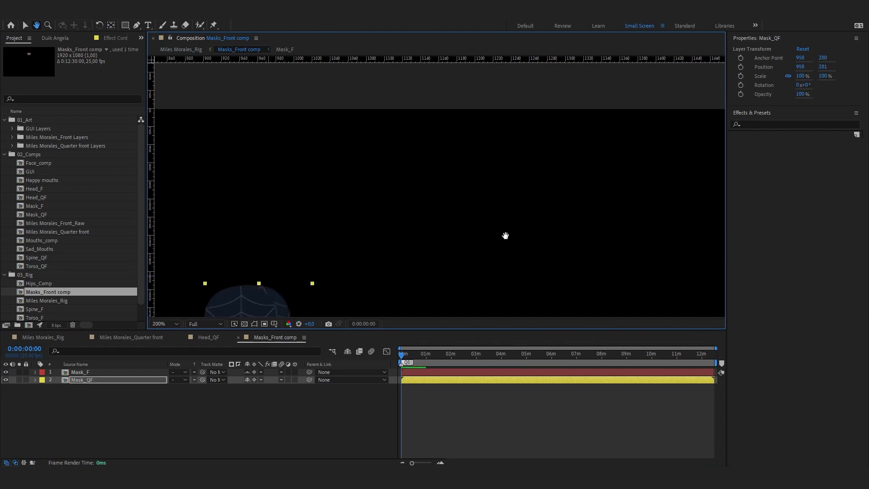
pyautogui.moveTo(309, 235); pyautogui.dragTo(433, 81)
pyautogui.click(247, 372)
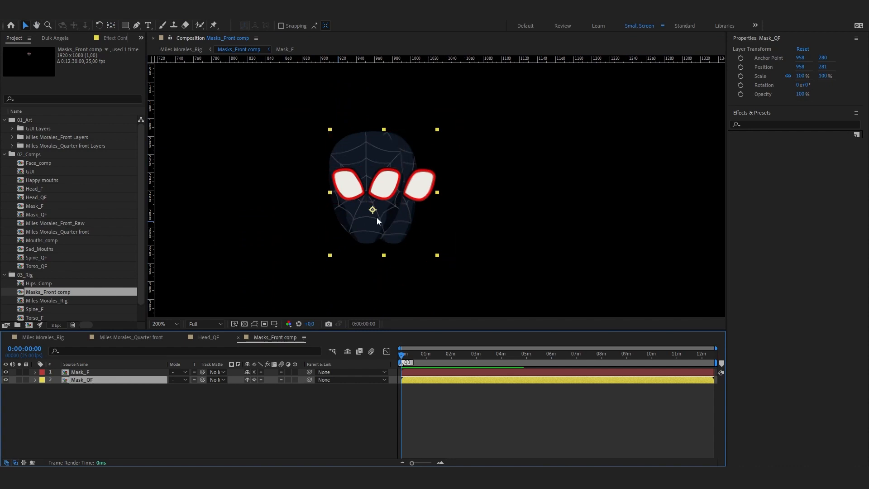
pyautogui.hotkey('ctrl', 's')
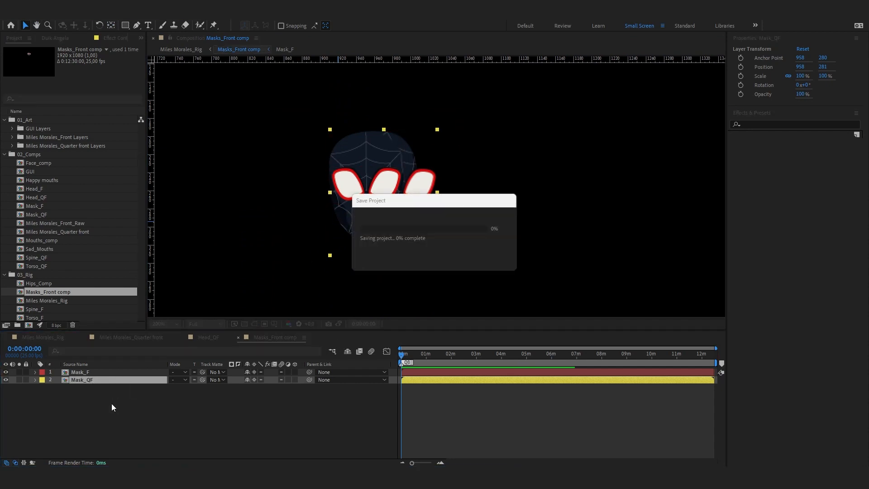
# Reveal the Opacity property of both Mask_F and Mask_QF in the timeline.
pyautogui.keyDown('shift'); pyautogui.click(93, 369); pyautogui.keyUp('shift')
pyautogui.press('t')
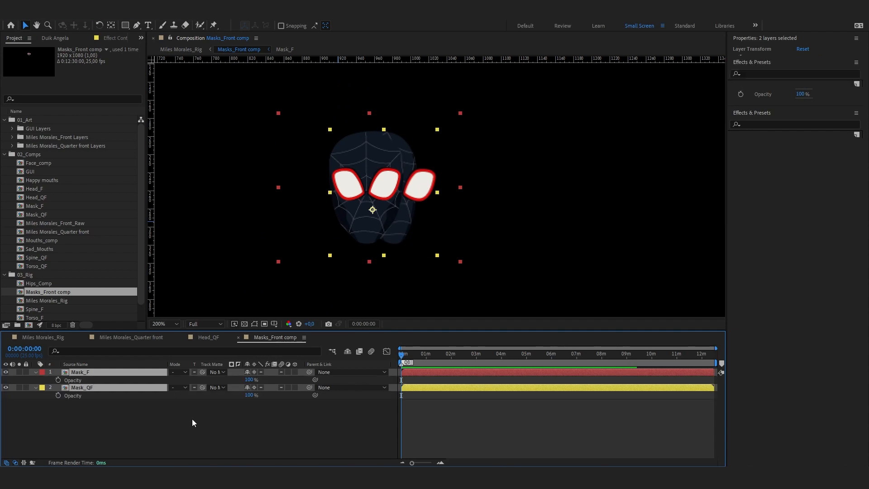
pyautogui.click(191, 419)
pyautogui.moveTo(401, 199)
pyautogui.mouseDown()
pyautogui.moveTo(376, 207)
pyautogui.moveTo(414, 210)
pyautogui.mouseUp()
pyautogui.scroll(-2, 377, 206)
pyautogui.scroll(2, 413, 210)
pyautogui.moveTo(456, 185); pyautogui.dragTo(405, 199)
pyautogui.scroll(1, 406, 198)
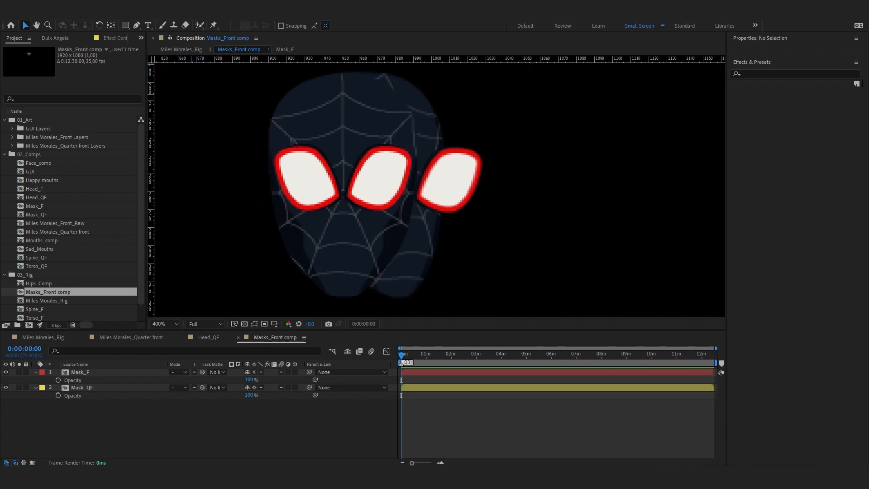
# Open the Duik Angela project notes and review the stored if/else opacity expression.
pyautogui.click(55, 38)
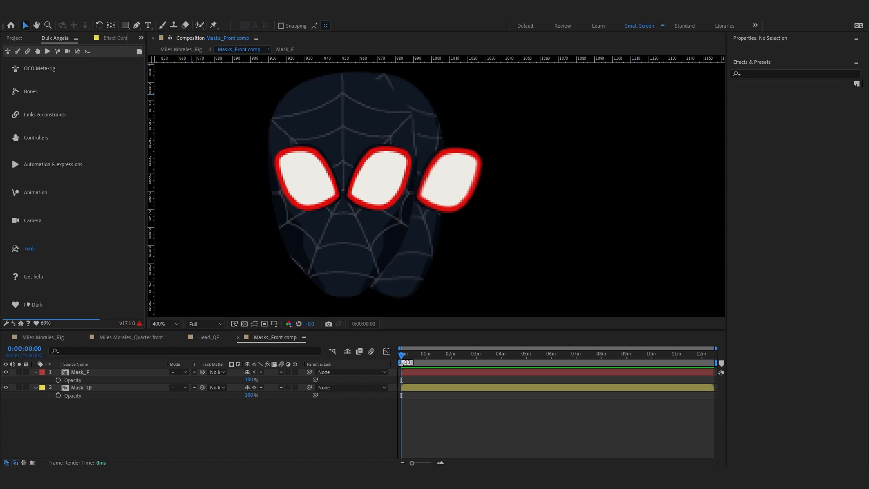
pyautogui.click(142, 53)
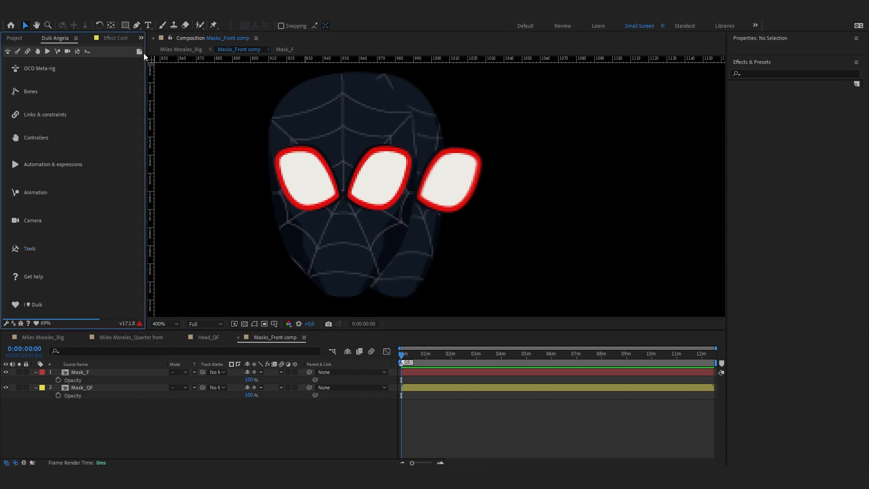
pyautogui.moveTo(143, 134); pyautogui.dragTo(126, 118)
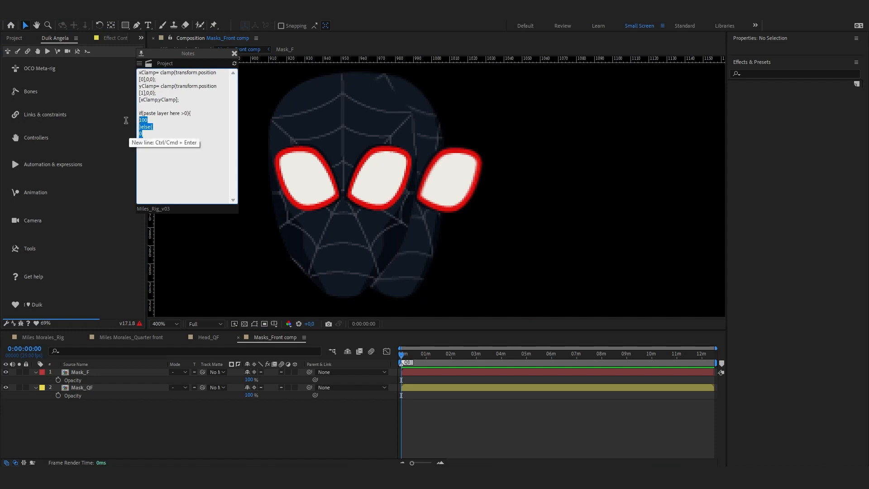
pyautogui.click(188, 147)
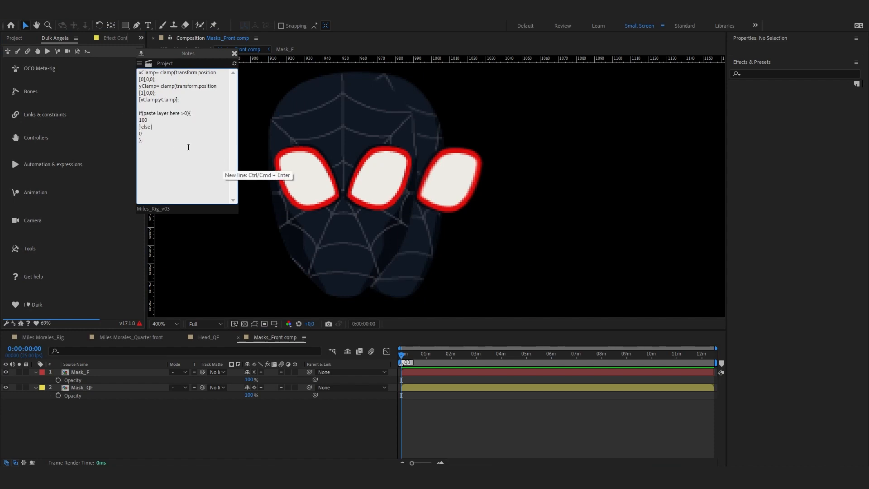
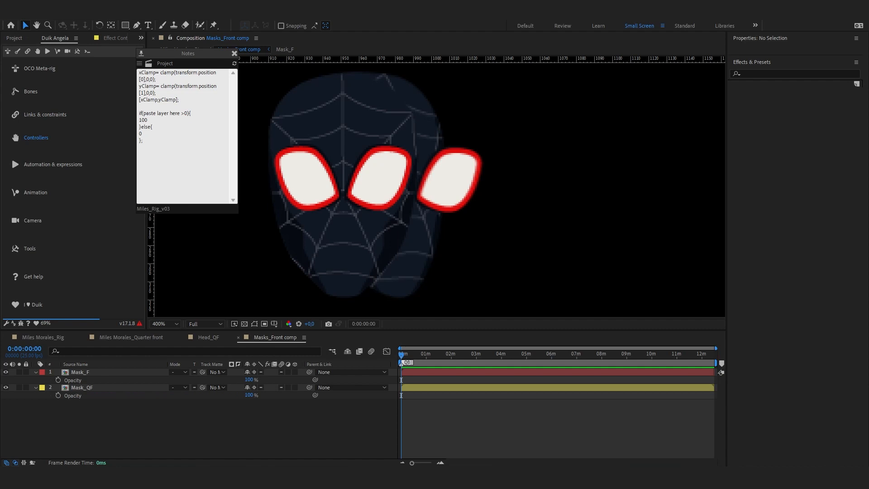
# Show layer names in the timeline and add to the notes an if/else template testing two comp-layer positions, >0 && <0, for 100 or 0.
pyautogui.click(86, 365)
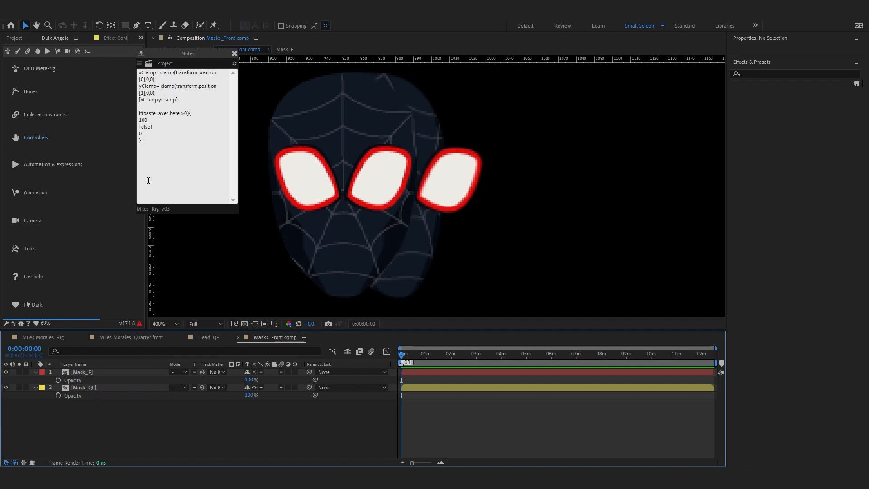
pyautogui.click(166, 162)
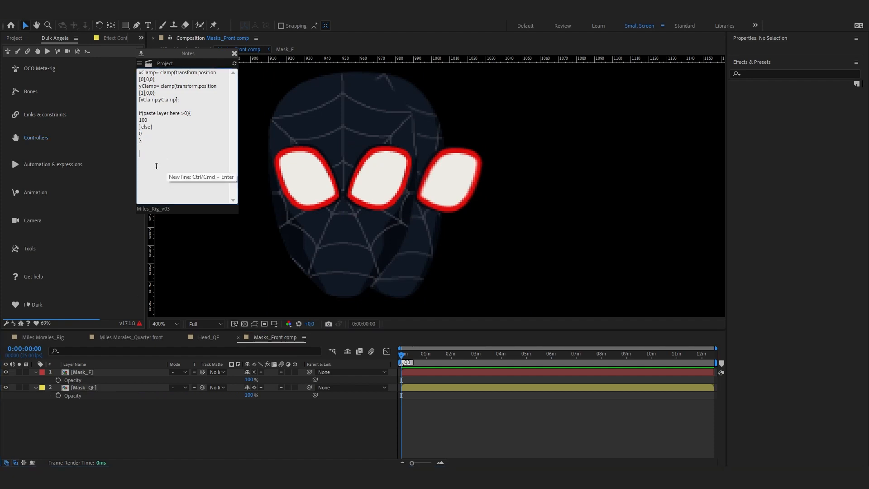
pyautogui.write('if(comp("Paste comp name here").layer("paste layer name here").transform.position[is it 0  or 1] >0 &&comp("Paste comp name here").layer("paste layer name here").transform.position[is it 0  or 1] <0){ 100 }else{ 0 };')
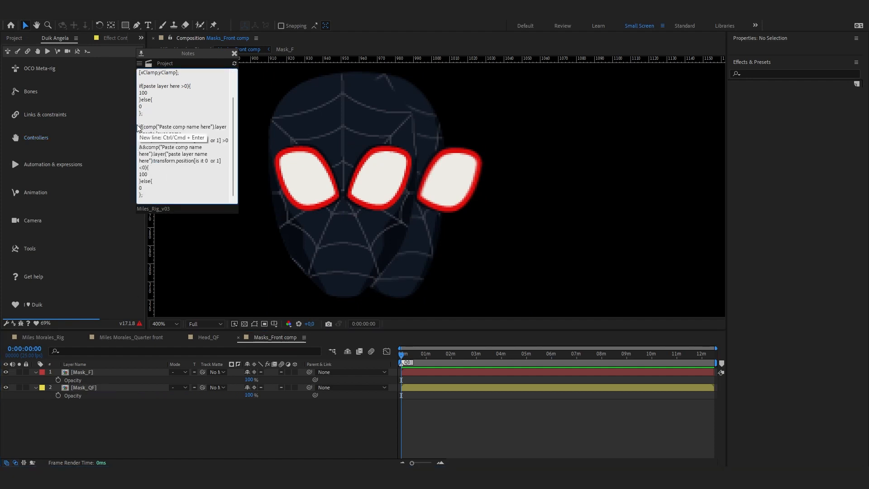
pyautogui.scroll(1, 214, 164)
pyautogui.scroll(-1, 190, 156)
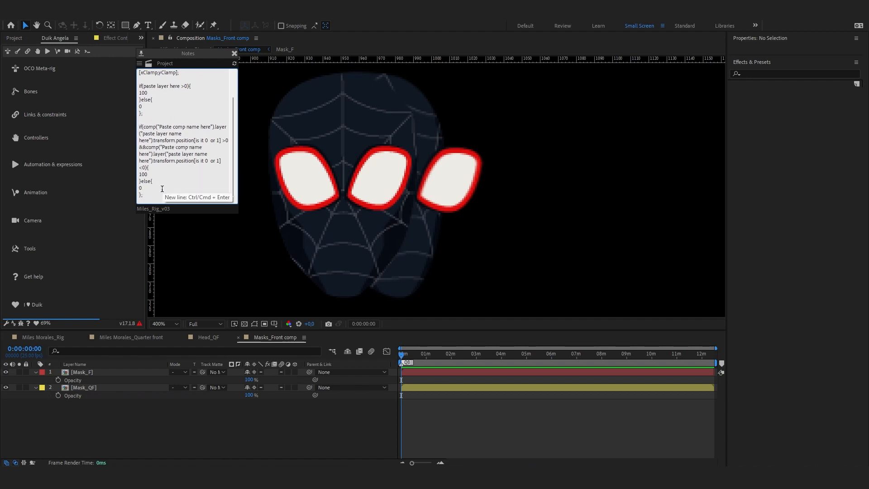
# Copy the two-condition template from the notes into an expression on Mask_F's Opacity, enlarge its editing area, and disable the expression.
pyautogui.moveTo(154, 195); pyautogui.dragTo(117, 134)
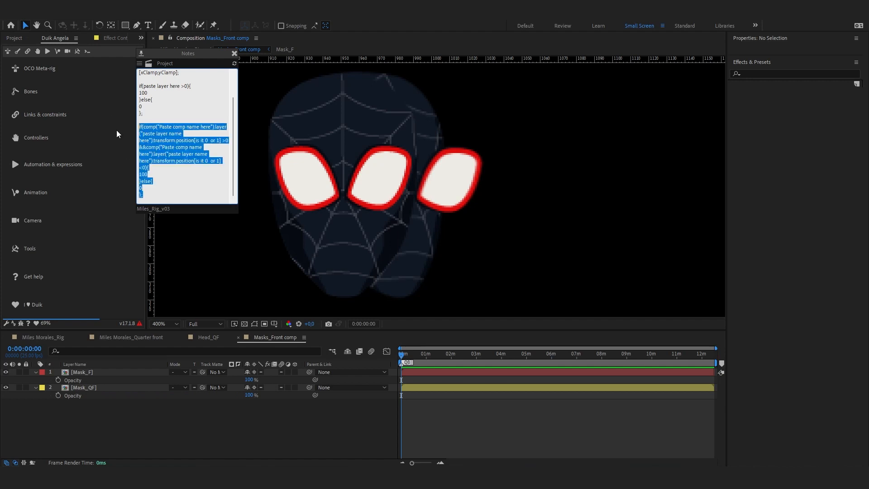
pyautogui.hotkey('ctrl', 'c')
pyautogui.keyDown('alt'); pyautogui.click(57, 380); pyautogui.keyUp('alt')
pyautogui.hotkey('ctrl', 'v')
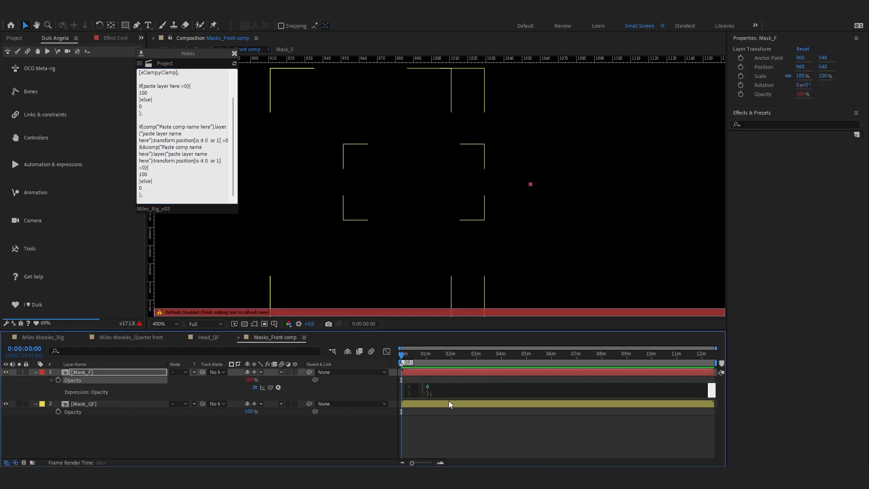
pyautogui.moveTo(450, 398); pyautogui.dragTo(443, 447)
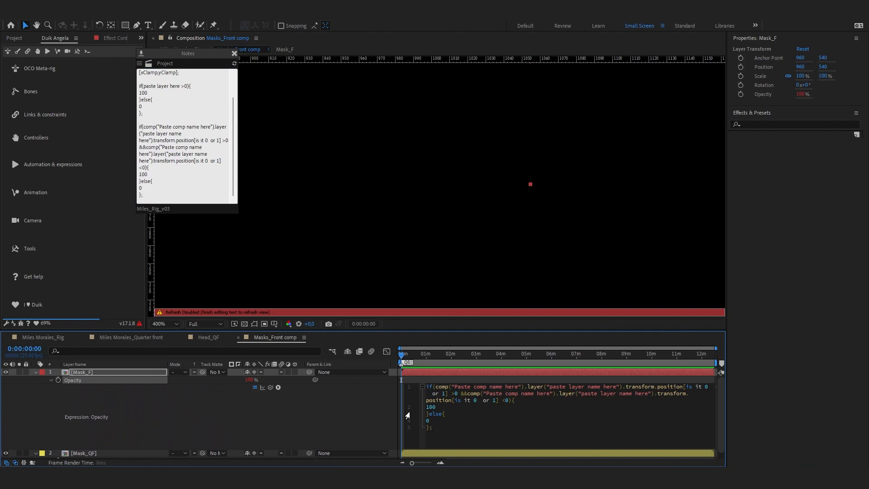
pyautogui.click(253, 384)
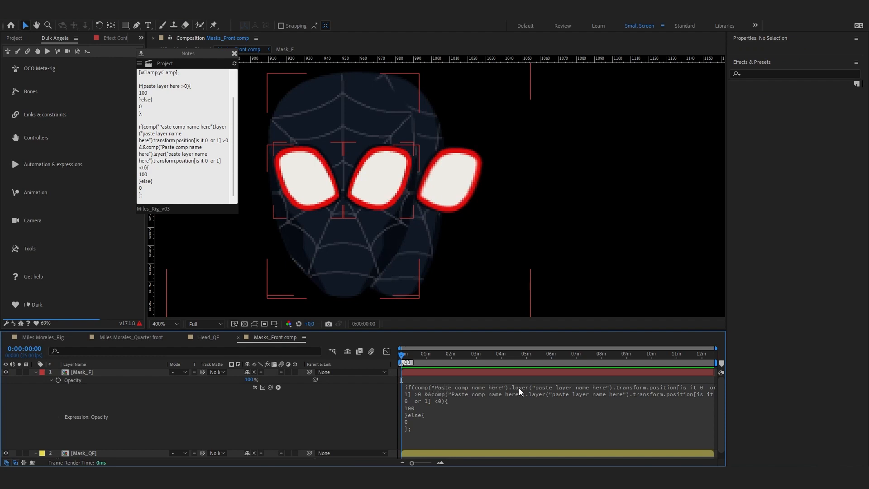
# Switch from Duik Angela back to the project's item list, keeping the notes open.
pyautogui.click(443, 388)
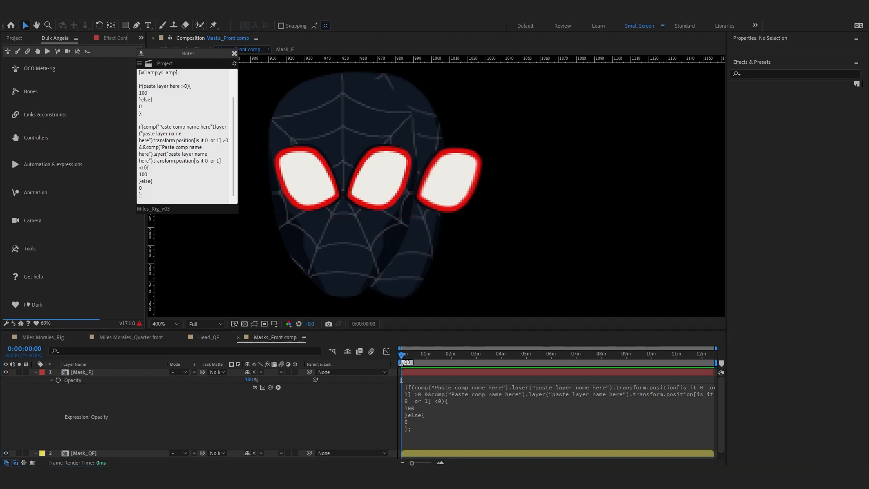
pyautogui.click(567, 300)
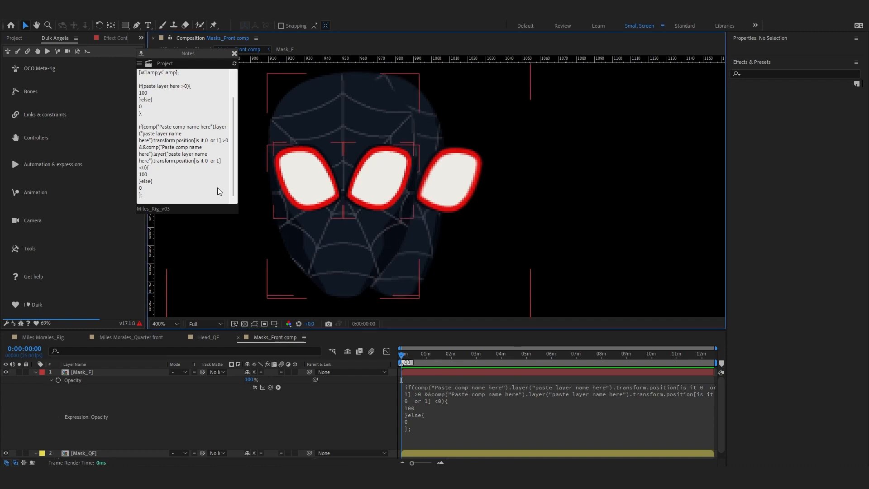
pyautogui.click(15, 39)
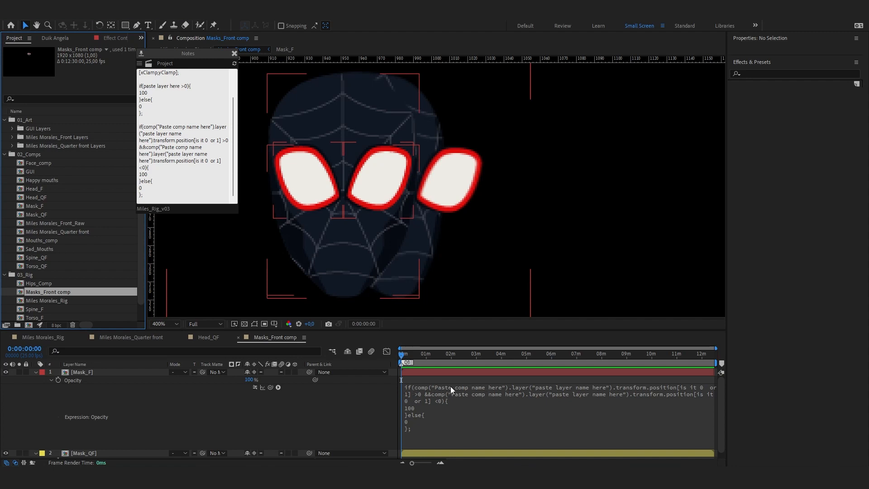
# Move Hips_Comp, Masks_Front comp, Spine_F and Torso_F from the 03_Rig folder into 02_Comps, leaving Miles Morales_Rig in place.
pyautogui.scroll(-1, 49, 281)
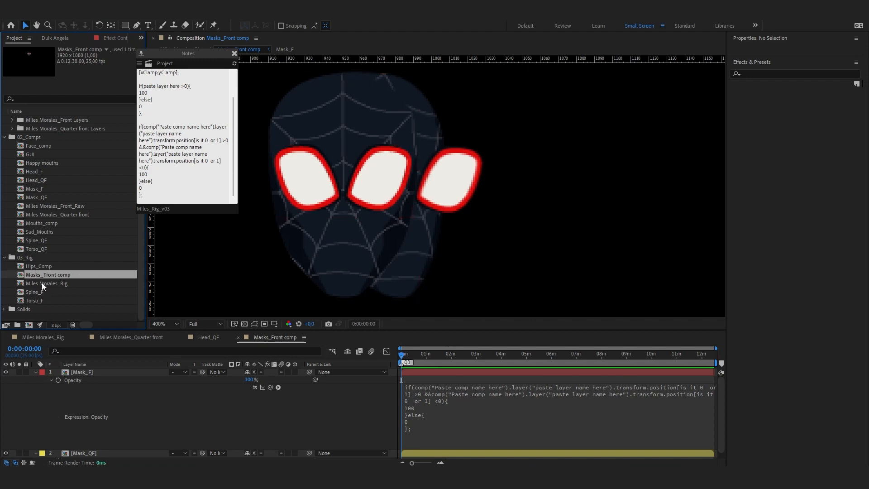
pyautogui.click(82, 294)
pyautogui.click(48, 266)
pyautogui.keyDown('shift'); pyautogui.click(38, 300); pyautogui.keyUp('shift')
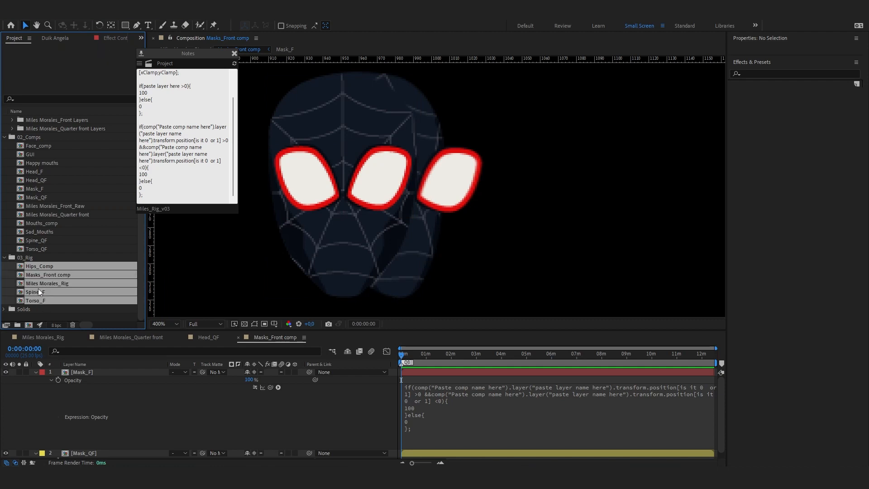
pyautogui.keyDown('ctrl'); pyautogui.click(51, 283); pyautogui.keyUp('ctrl')
pyautogui.moveTo(43, 266); pyautogui.dragTo(38, 137)
# Copy the Miles Morales_Rig comp name over the first comp-name placeholder in Mask_F's Opacity expression, then disable the expression.
pyautogui.click(43, 300)
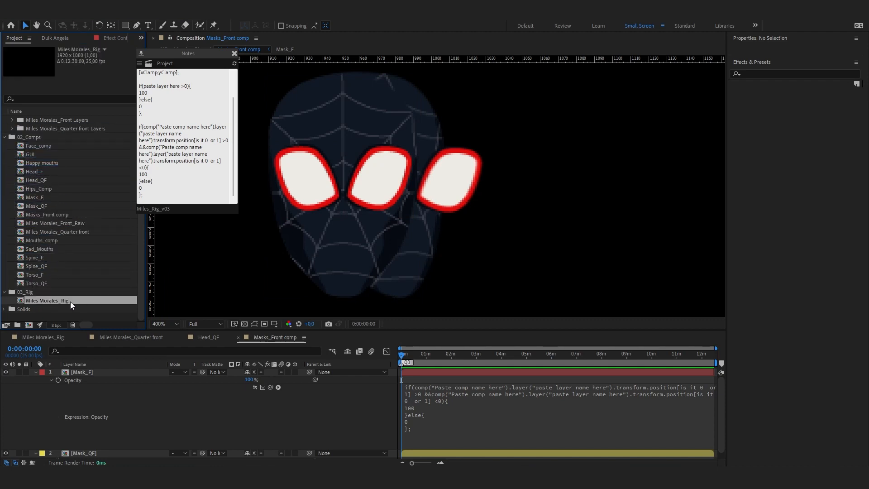
pyautogui.press('Return')
pyautogui.hotkey('ctrl', 'c')
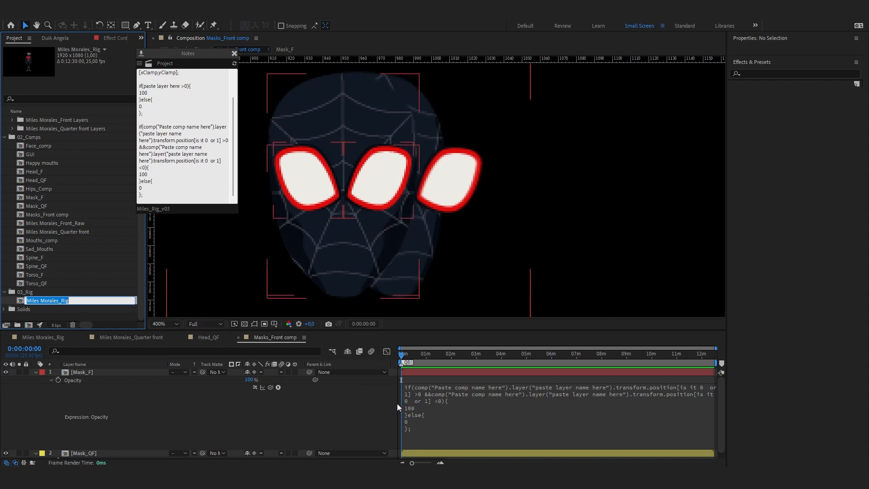
pyautogui.press('Return')
pyautogui.click(458, 387)
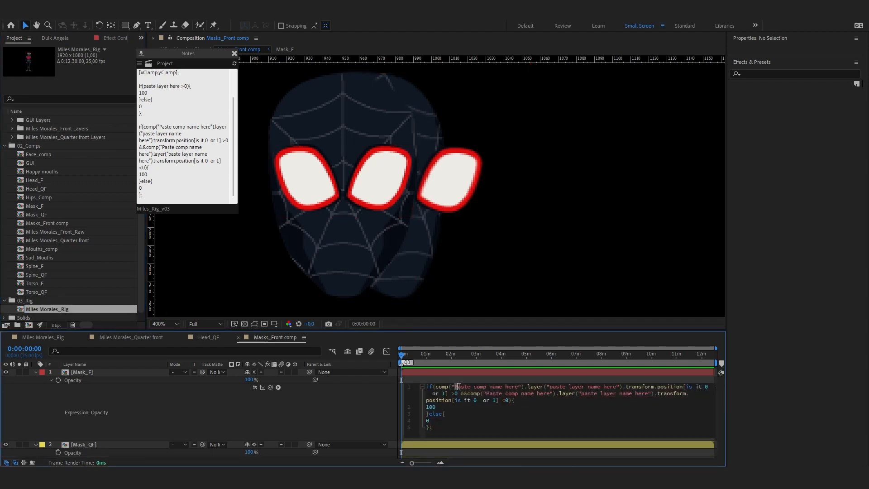
pyautogui.moveTo(456, 386); pyautogui.dragTo(521, 387)
pyautogui.hotkey('ctrl', 'v')
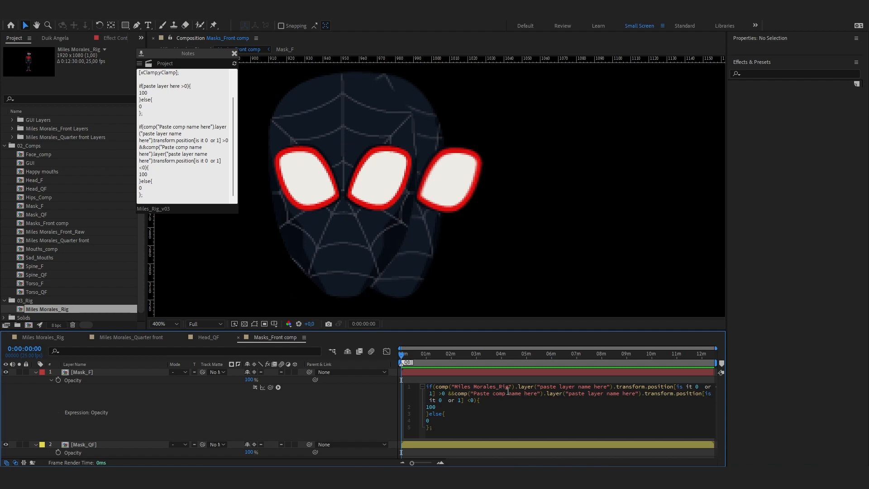
pyautogui.click(351, 411)
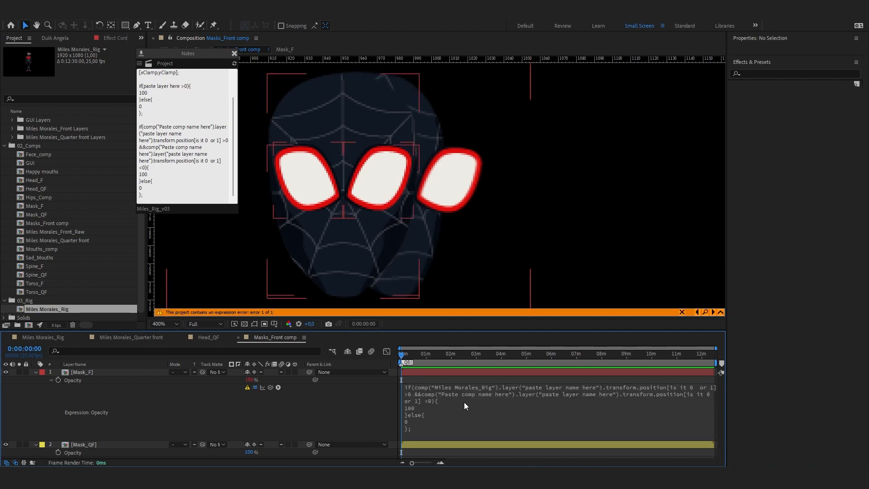
pyautogui.click(254, 387)
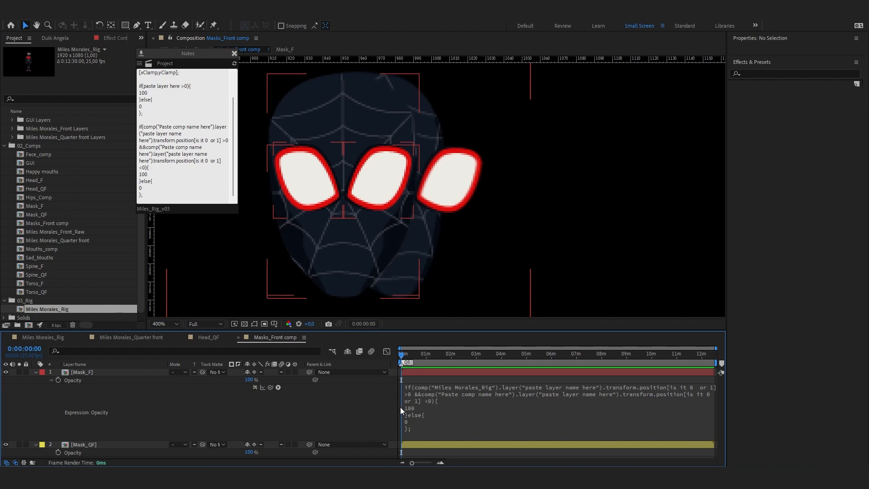
# Find the head-turn controller layer C_Face in the Miles Morales_Rig comp and copy its layer name.
pyautogui.click(564, 389)
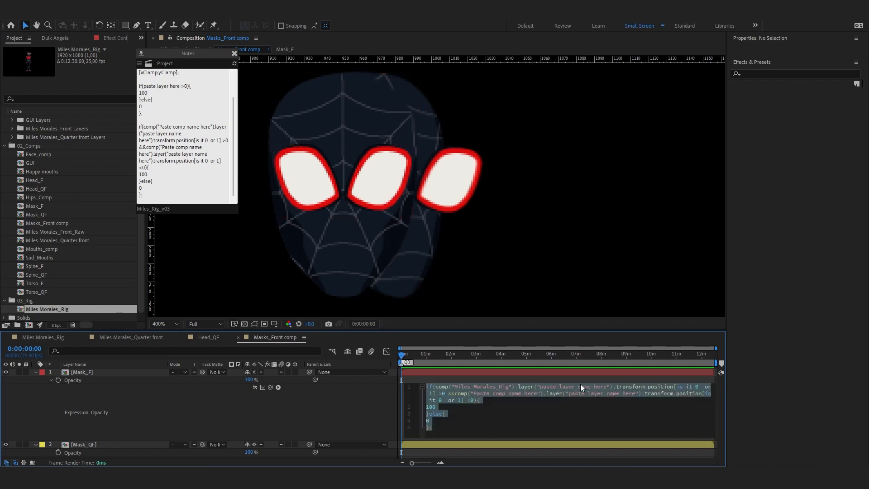
pyautogui.click(546, 386)
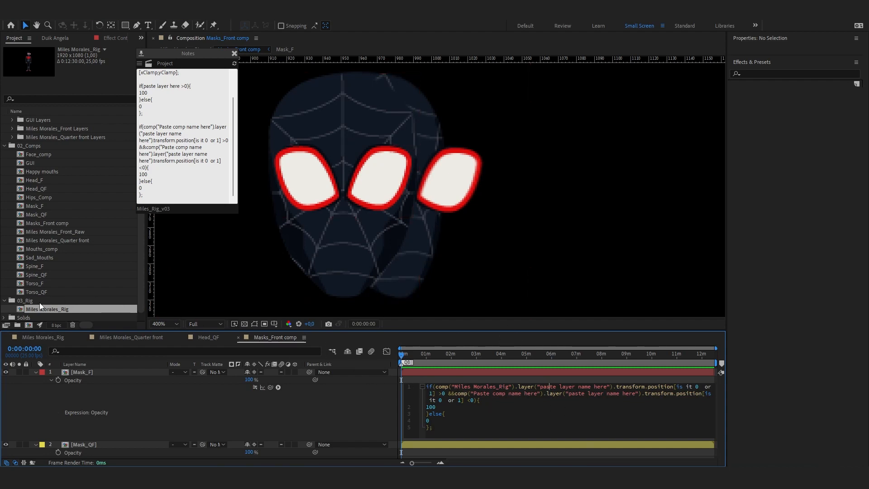
pyautogui.click(50, 337)
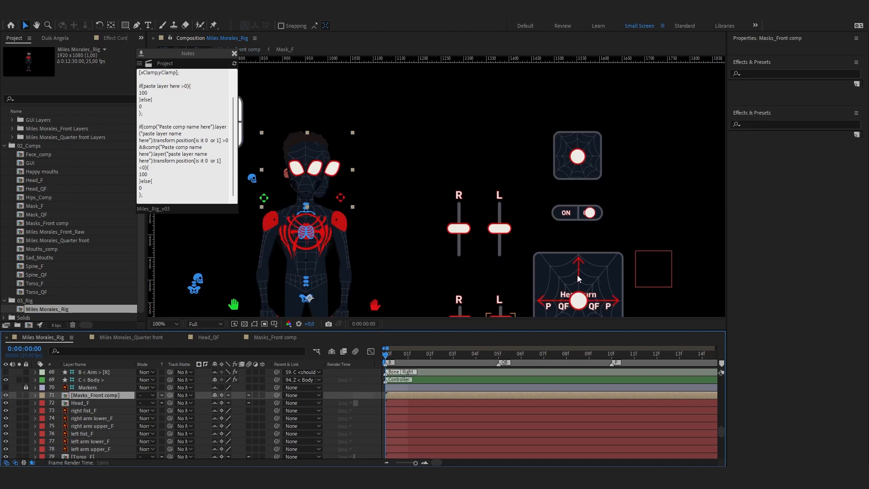
pyautogui.click(580, 301)
pyautogui.scroll(5, 97, 399)
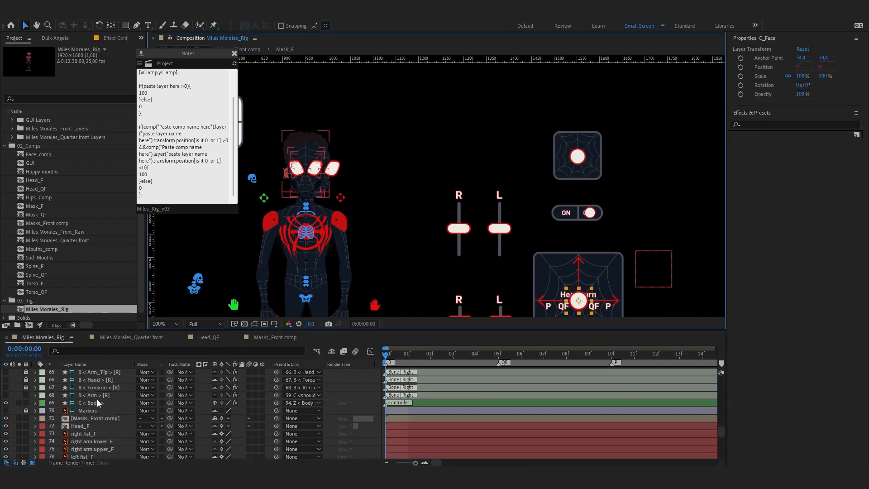
pyautogui.scroll(-10, 97, 399)
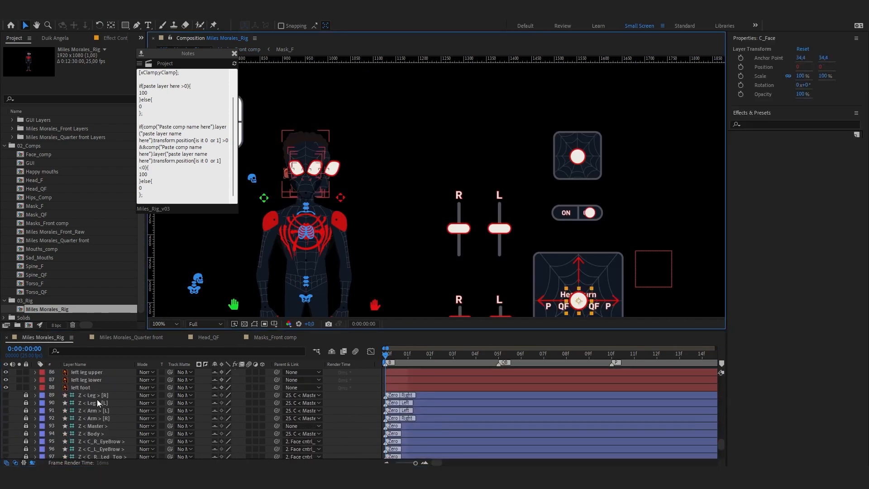
pyautogui.scroll(20, 97, 400)
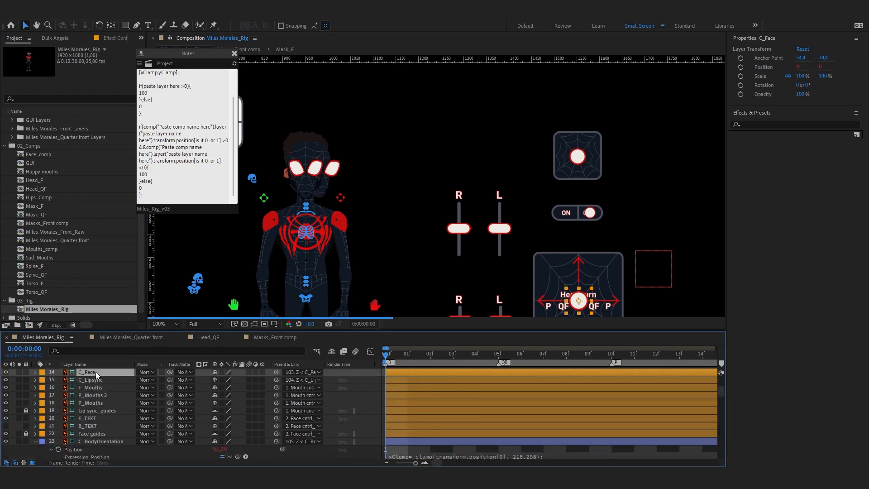
pyautogui.press('Return')
pyautogui.hotkey('ctrl', 'c')
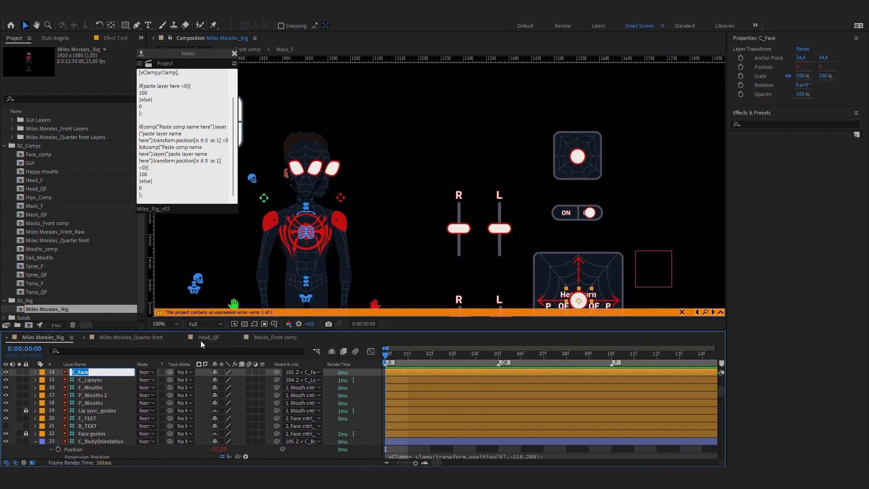
# Close the Head_QF timeline and replace the first layer-name placeholder in Mask_F's Opacity expression with C_Face.
pyautogui.click(182, 338)
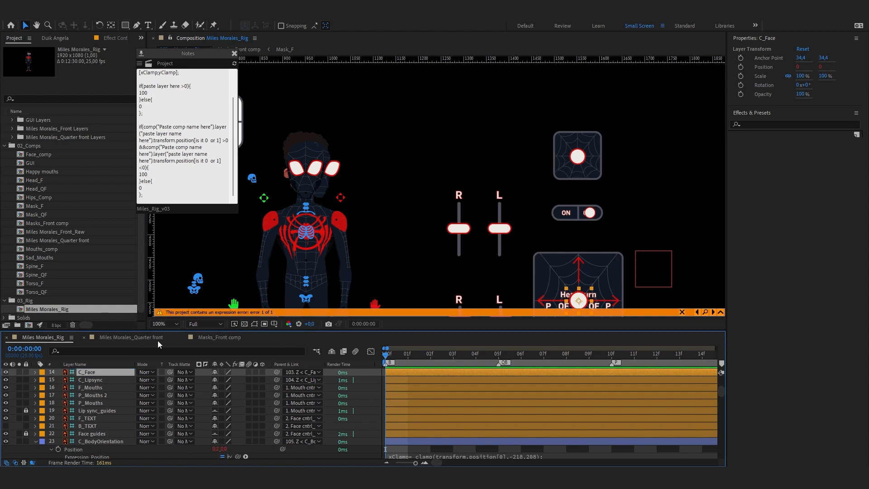
pyautogui.click(204, 337)
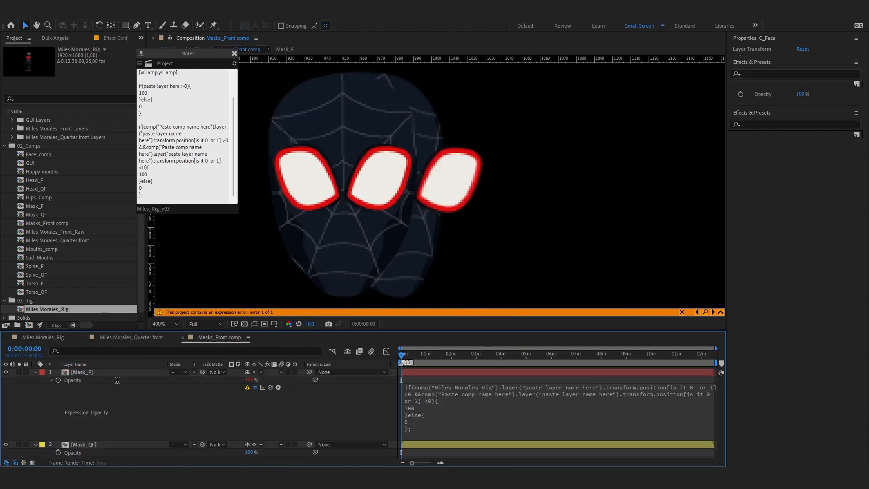
pyautogui.click(482, 395)
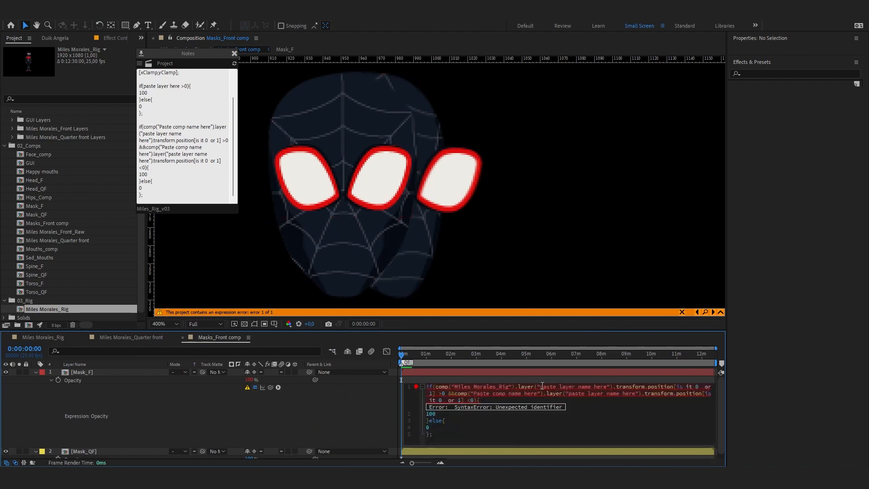
pyautogui.moveTo(542, 386); pyautogui.dragTo(610, 387)
pyautogui.hotkey('ctrl', 'v')
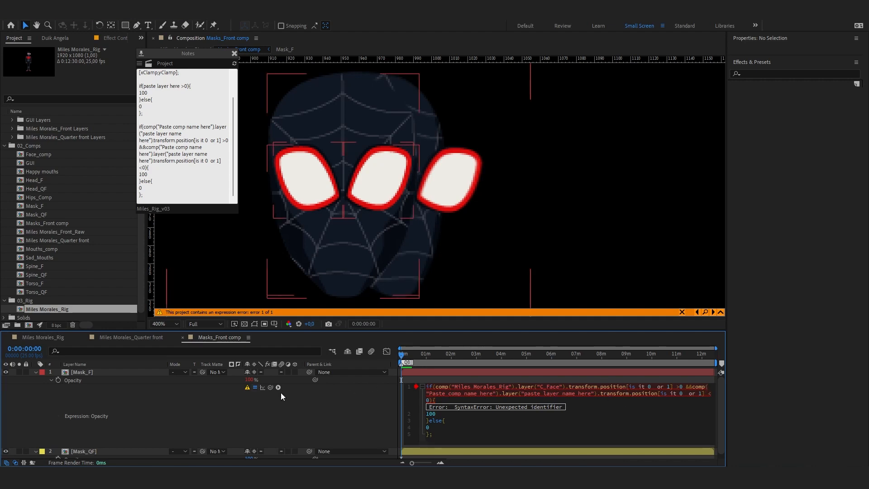
pyautogui.click(335, 411)
# Set the first position index in Mask_F's Opacity expression to 0, replacing the "is it 0 or 1" placeholder.
pyautogui.click(553, 393)
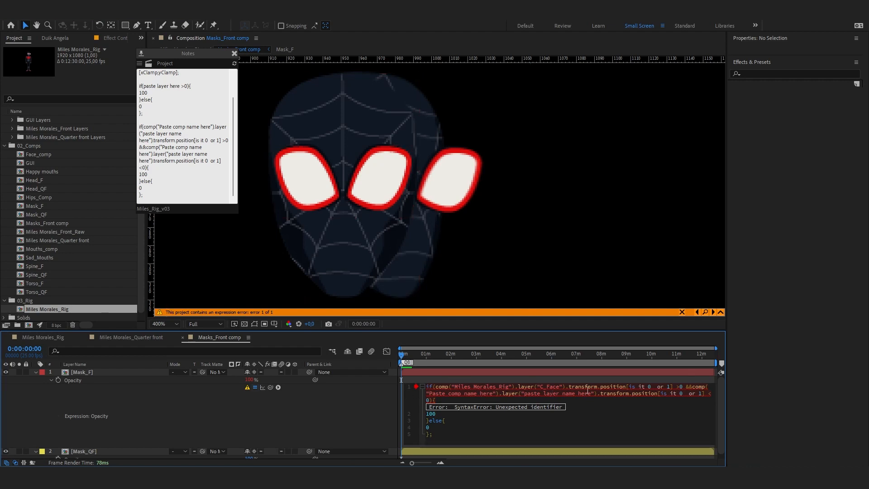
pyautogui.moveTo(435, 386); pyautogui.dragTo(686, 383)
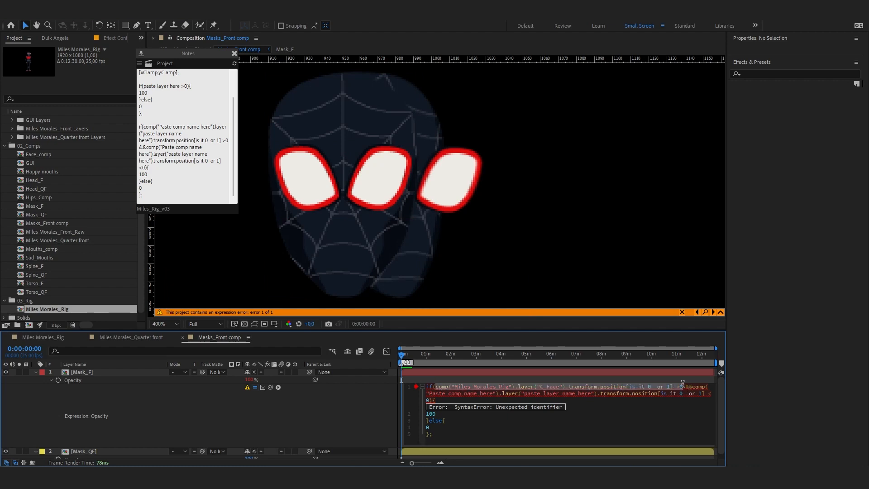
pyautogui.click(122, 388)
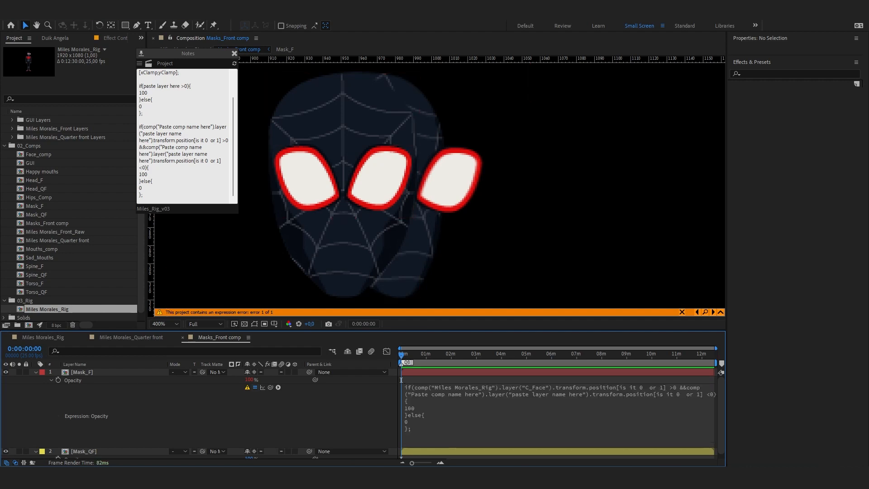
pyautogui.click(531, 391)
pyautogui.moveTo(436, 386); pyautogui.dragTo(579, 378)
pyautogui.click(670, 386)
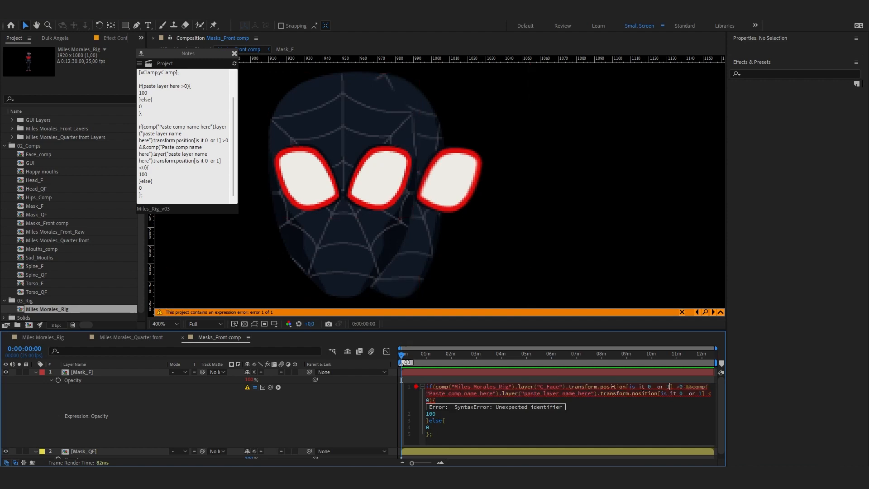
pyautogui.moveTo(670, 386); pyautogui.dragTo(637, 386)
pyautogui.click(671, 387)
pyautogui.moveTo(671, 387); pyautogui.dragTo(629, 389)
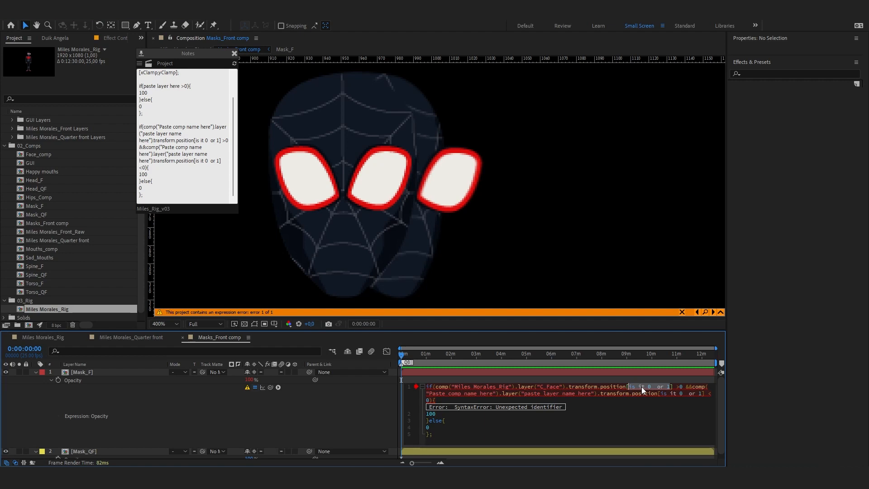
pyautogui.write('0')
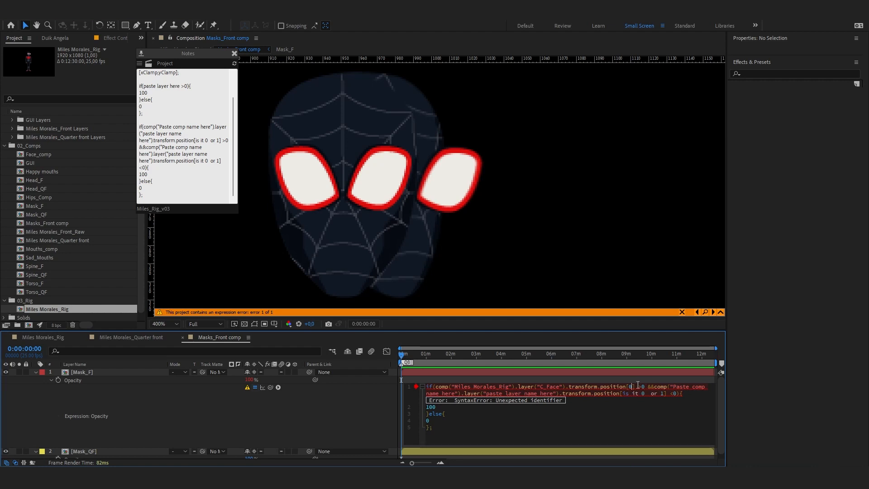
# Copy the completed comp("Miles Morales_Rig").layer("C_Face").transform.position[0] reference over the second placeholder reference before <0 and apply the expression.
pyautogui.moveTo(635, 386); pyautogui.dragTo(437, 385)
pyautogui.hotkey('ctrl', 'c')
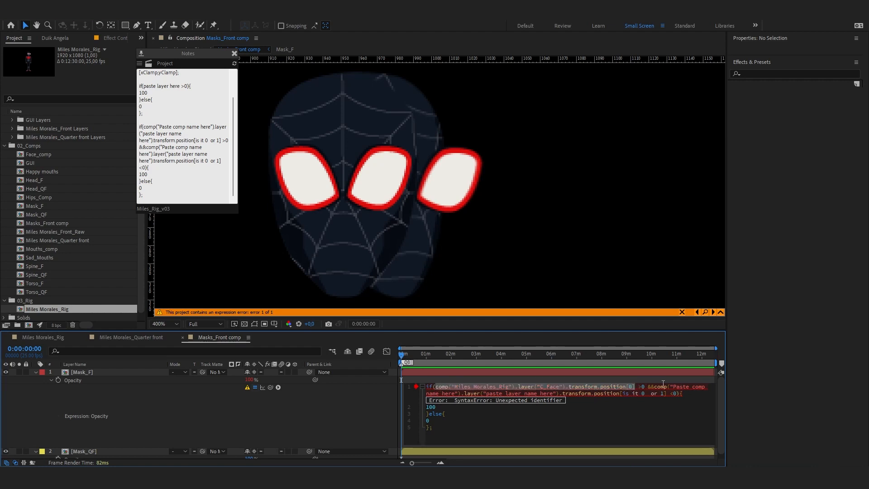
pyautogui.click(656, 386)
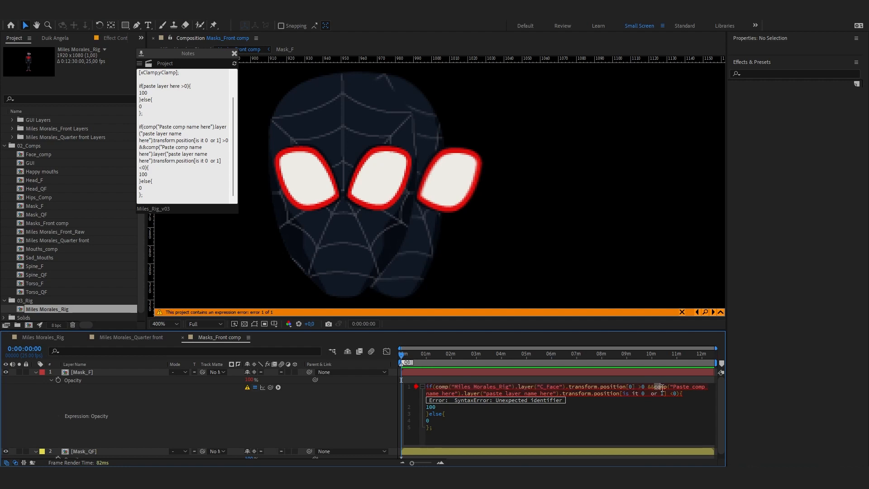
pyautogui.moveTo(659, 386); pyautogui.dragTo(668, 392)
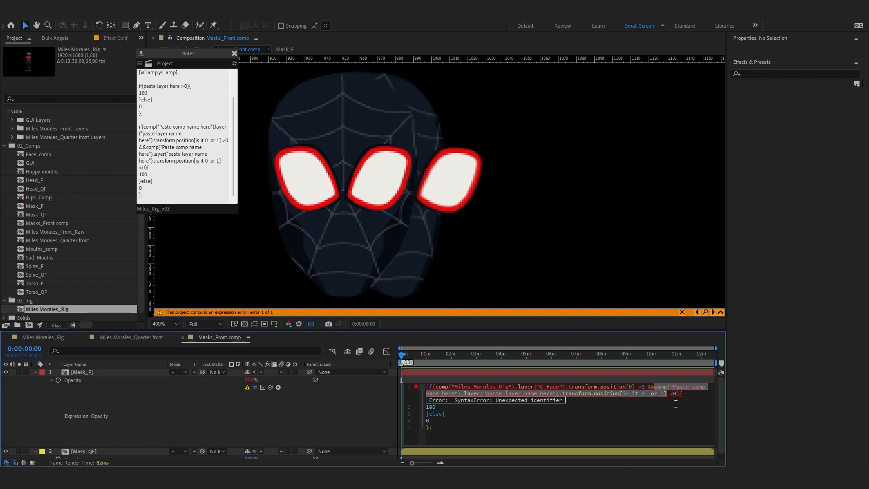
pyautogui.hotkey('ctrl', 'v')
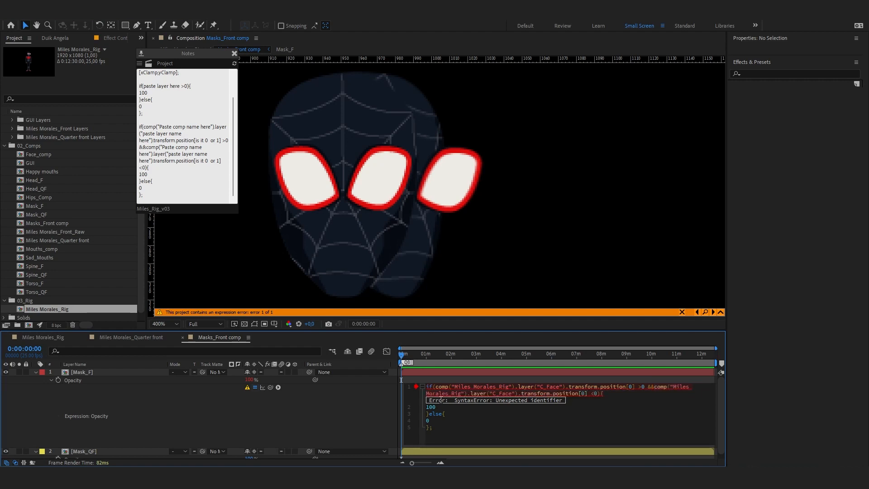
pyautogui.click(392, 441)
pyautogui.click(319, 410)
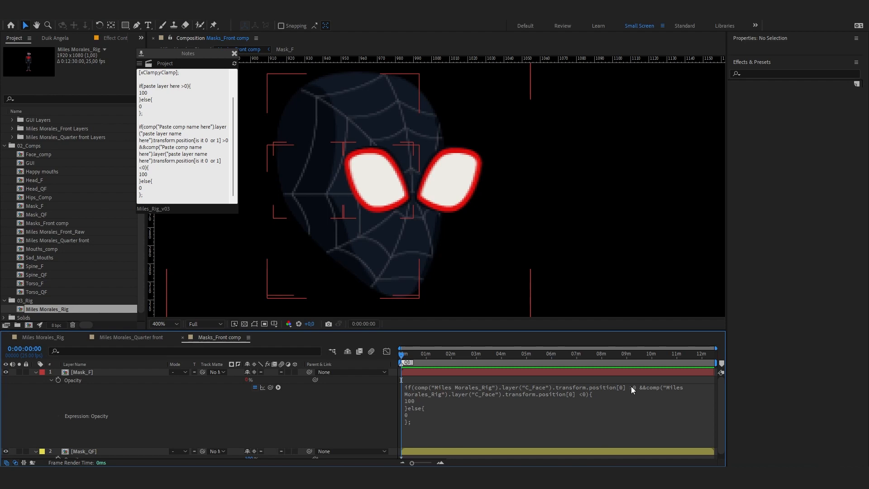
# Show C_Face's Position in the Miles Morales_Rig comp and move the controller towards the right-hand QF label, to about X 26.5.
pyautogui.click(58, 339)
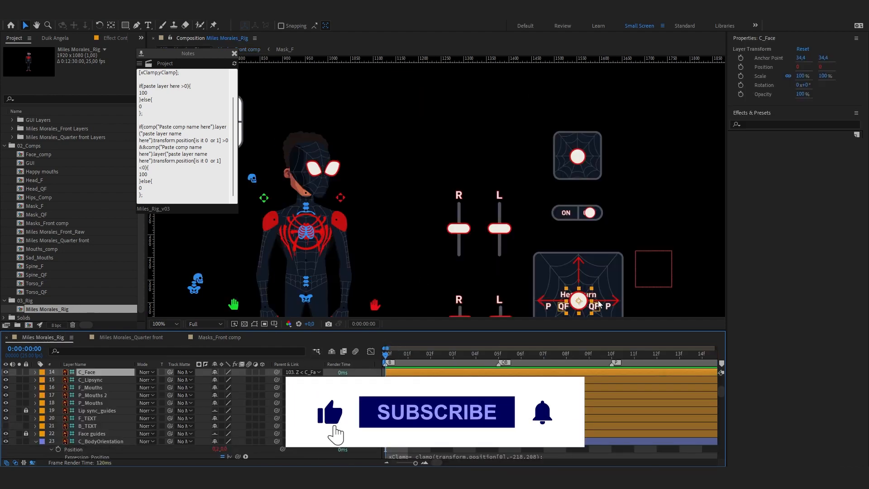
pyautogui.moveTo(570, 281); pyautogui.dragTo(516, 210)
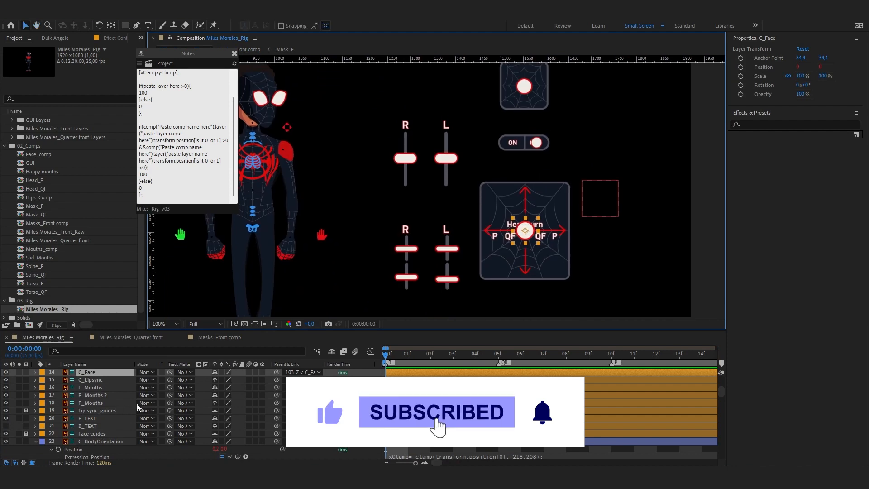
pyautogui.press('p')
pyautogui.click(495, 200)
pyautogui.scroll(1, 496, 200)
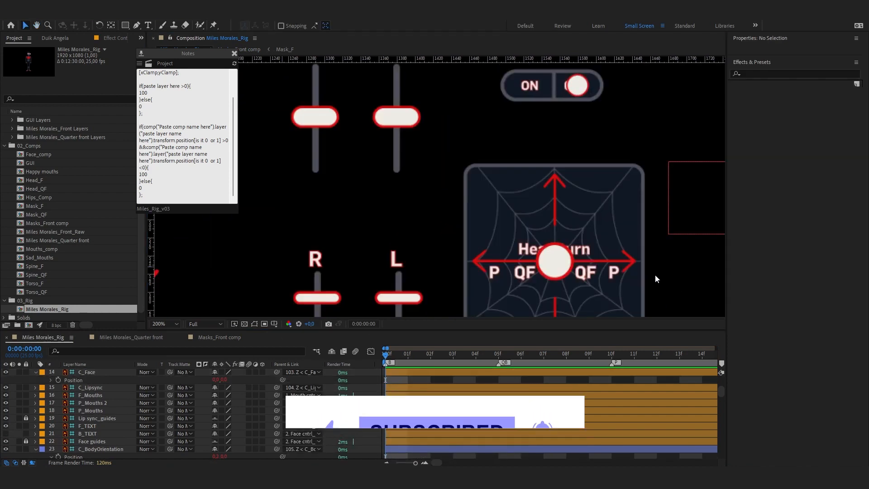
pyautogui.click(555, 256)
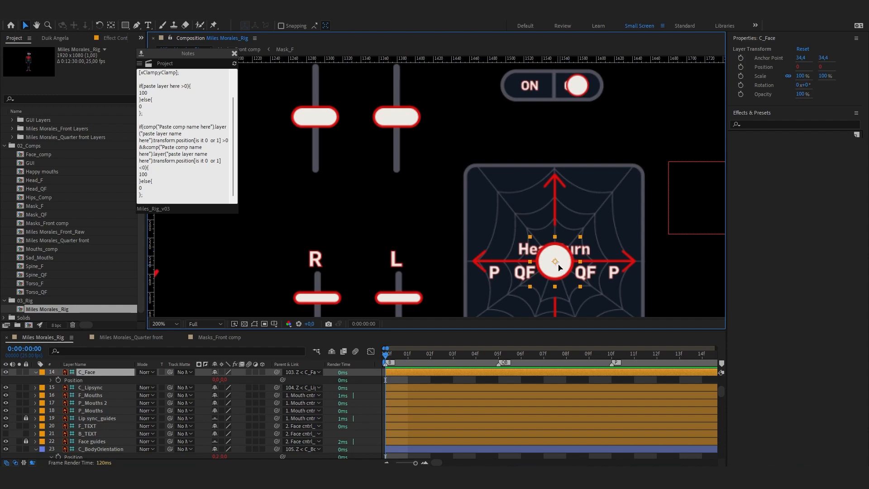
pyautogui.moveTo(560, 267); pyautogui.dragTo(614, 277)
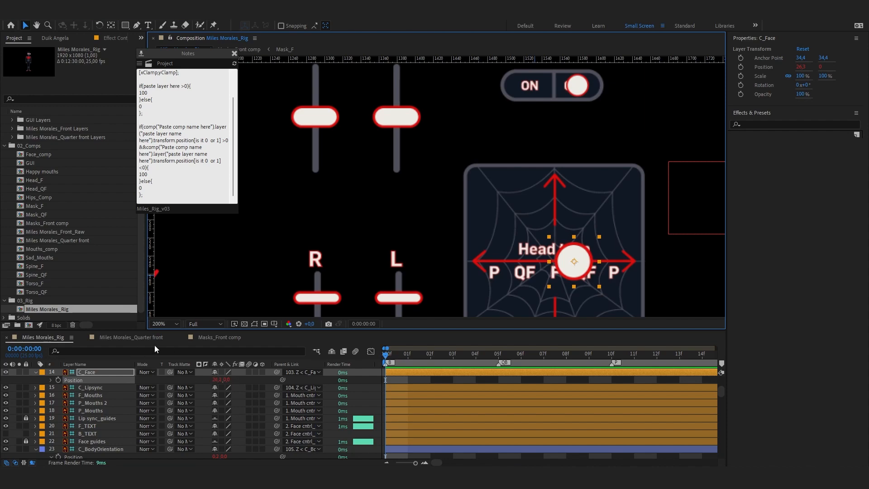
# In Masks_Front comp, change the first condition in Mask_F's Opacity expression to >=-26.
pyautogui.click(226, 336)
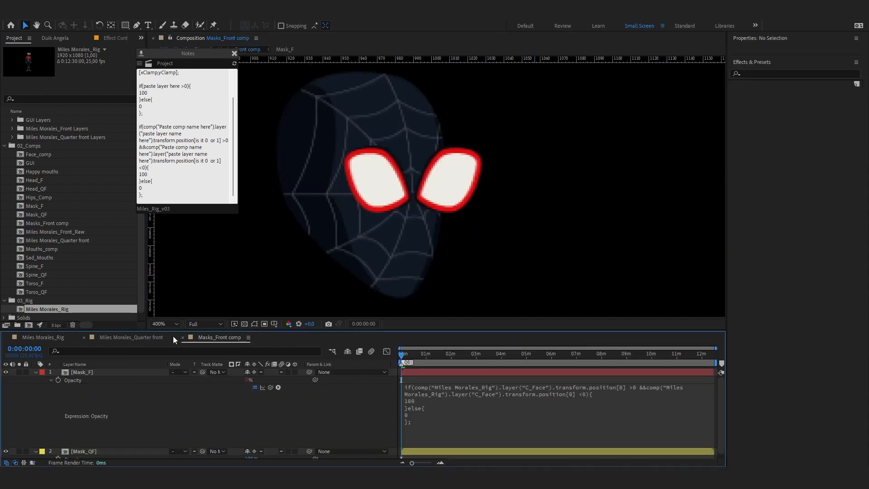
pyautogui.click(164, 336)
pyautogui.click(231, 341)
pyautogui.click(601, 399)
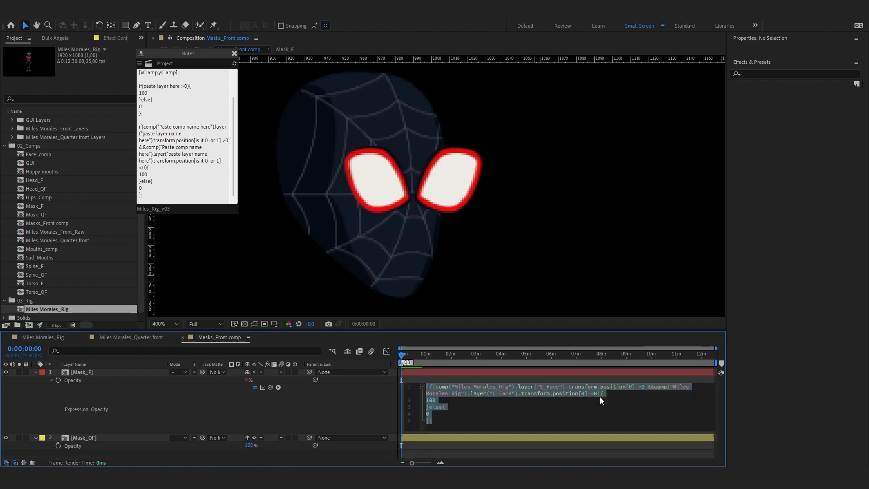
pyautogui.click(601, 399)
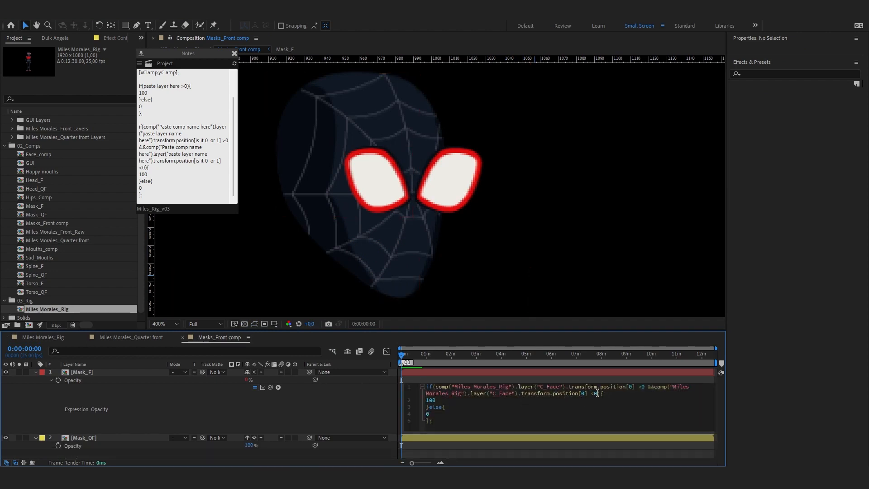
pyautogui.click(640, 387)
pyautogui.write('=')
pyautogui.doubleClick(646, 386)
pyautogui.write('26')
# Change the second condition in Mask_F's Opacity expression to <=26 and apply the expression.
pyautogui.write('=')
pyautogui.doubleClick(599, 393)
pyautogui.write('26')
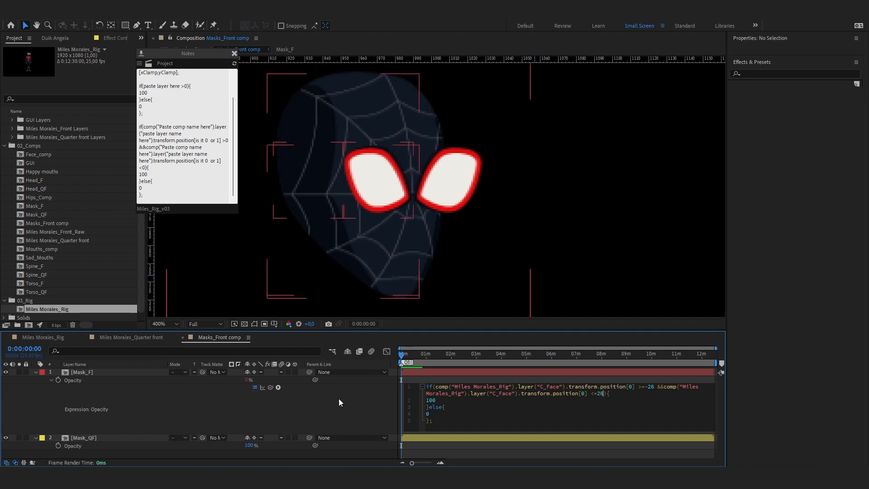
pyautogui.click(265, 401)
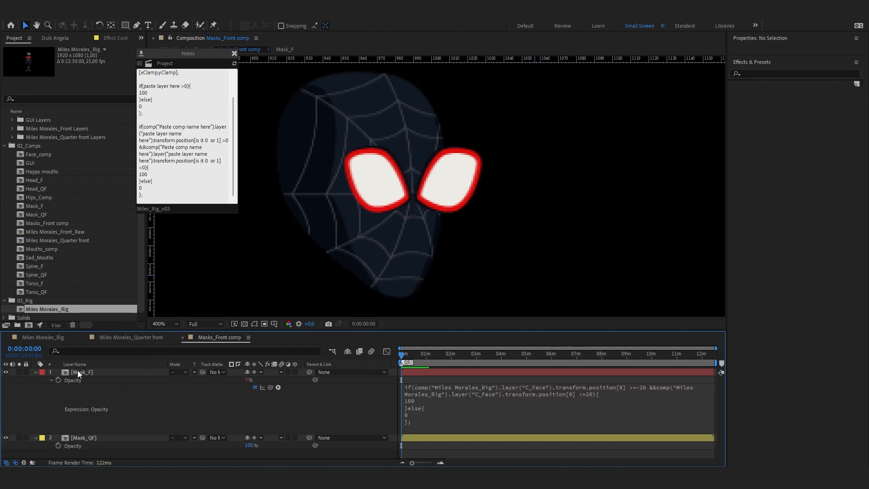
# Set C_Face's X position to 26 in the Miles Morales_Rig comp and check the mask on the character.
pyautogui.click(58, 337)
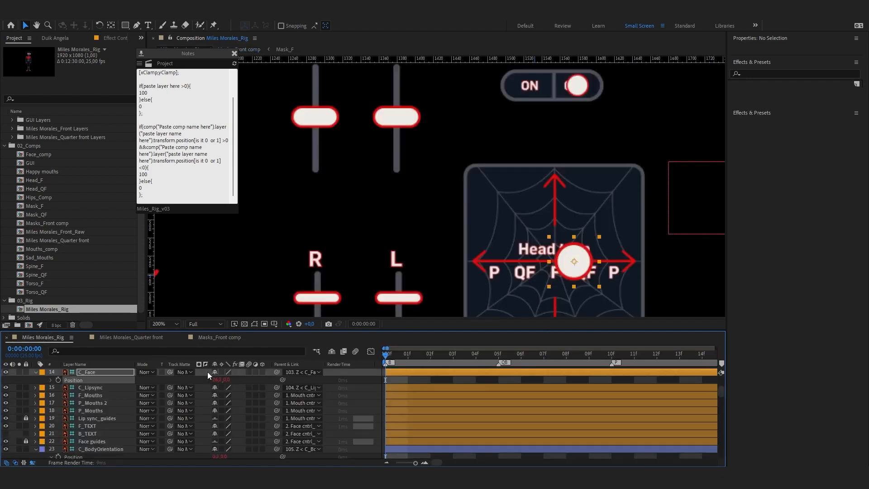
pyautogui.click(217, 380)
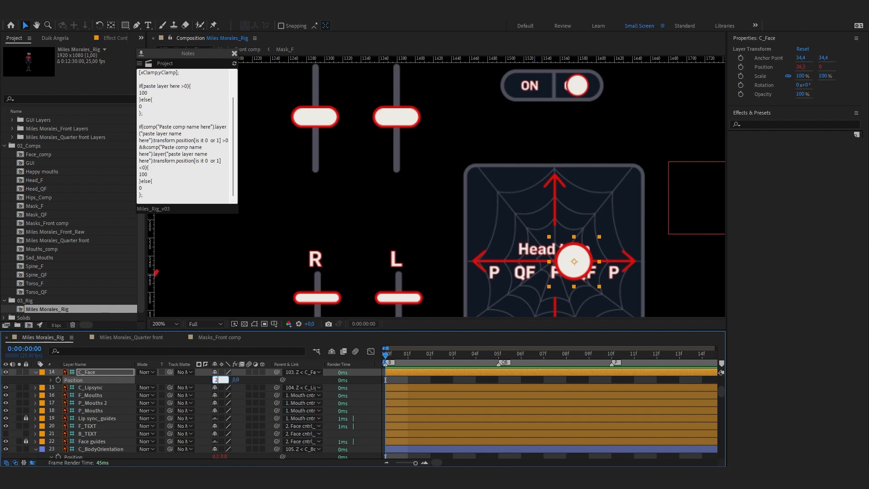
pyautogui.click(260, 378)
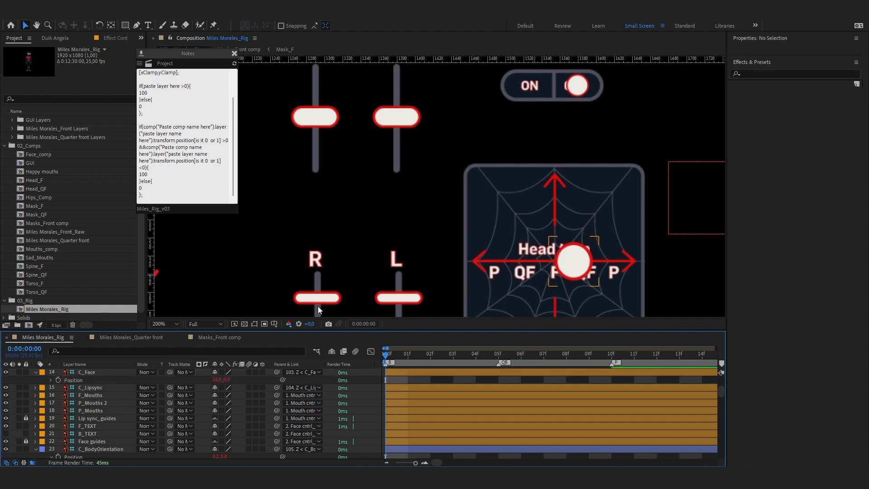
pyautogui.scroll(-1, 369, 234)
pyautogui.moveTo(370, 235); pyautogui.dragTo(550, 247)
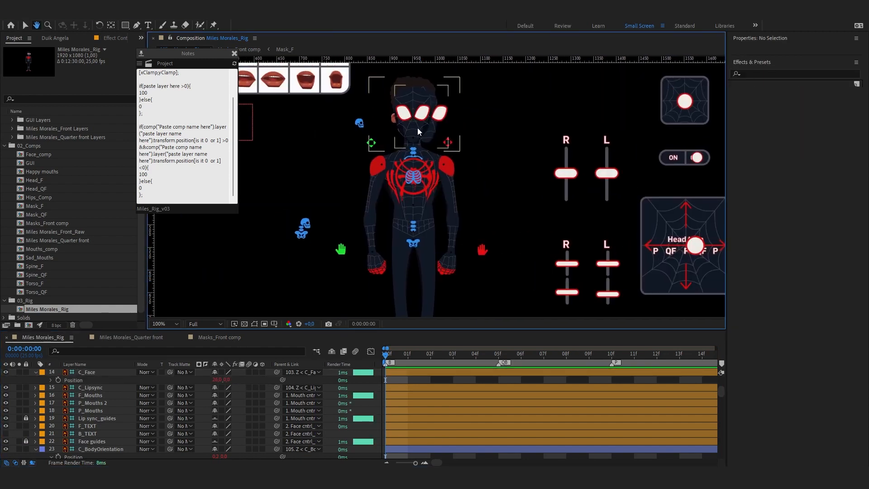
# Move the C_Face controller along the head-turn axis between the right-hand QF and P labels, to about X 64.4.
pyautogui.scroll(1, 646, 286)
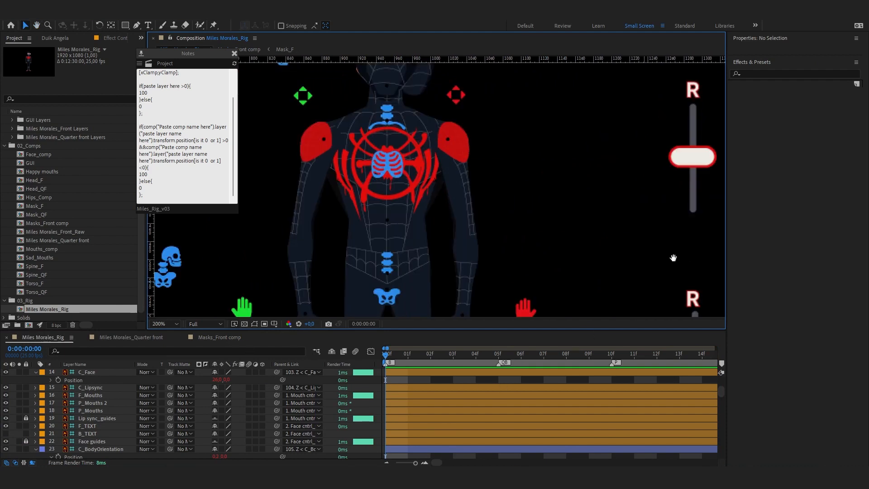
pyautogui.moveTo(673, 257); pyautogui.dragTo(100, 206)
pyautogui.scroll(1, 522, 276)
pyautogui.moveTo(582, 271); pyautogui.dragTo(486, 281)
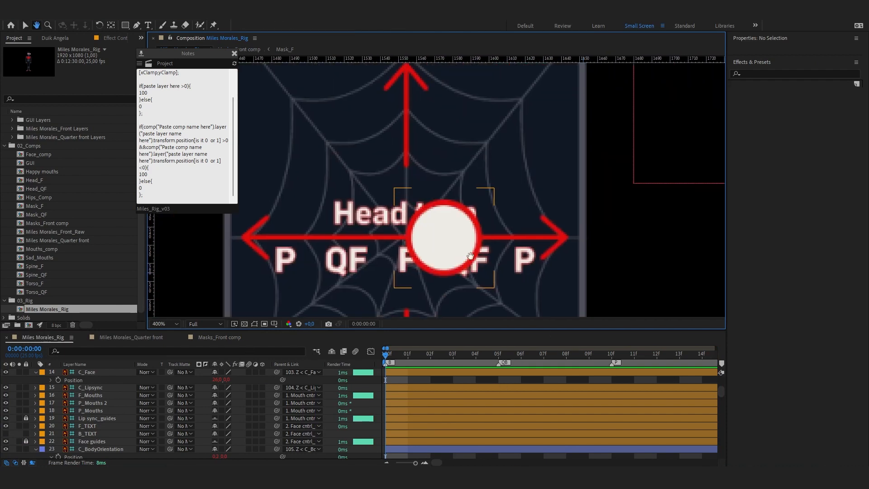
pyautogui.click(473, 246)
pyautogui.moveTo(458, 248); pyautogui.dragTo(508, 241)
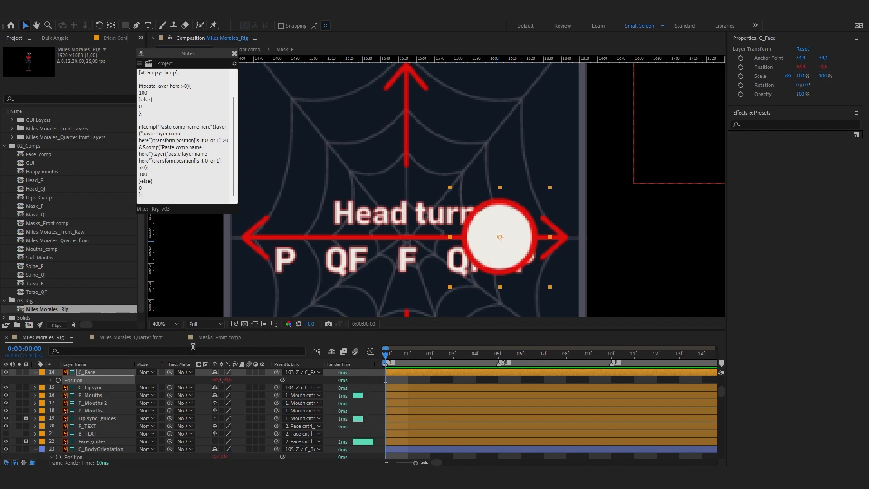
# Copy Mask_F's Opacity expression in Masks_Front comp and paste it as an expression on Mask_QF's Opacity.
pyautogui.click(221, 337)
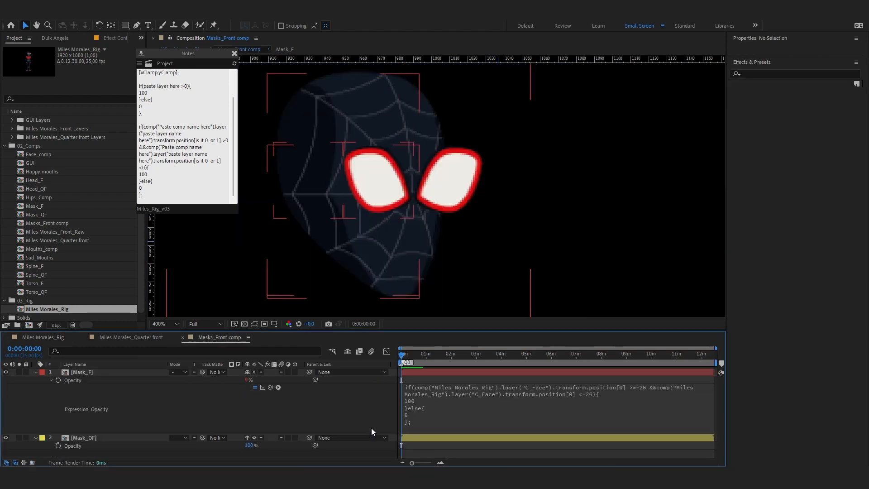
pyautogui.click(494, 387)
pyautogui.click(354, 398)
pyautogui.keyDown('alt'); pyautogui.click(58, 446); pyautogui.keyUp('alt')
pyautogui.hotkey('ctrl', 'v')
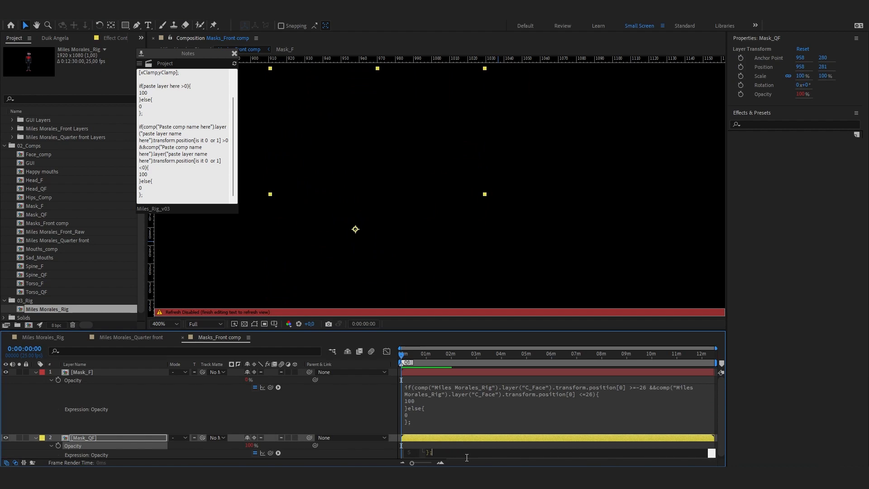
# Change the first condition in Mask_QF's Opacity expression to > 26 and apply it.
pyautogui.click(465, 460)
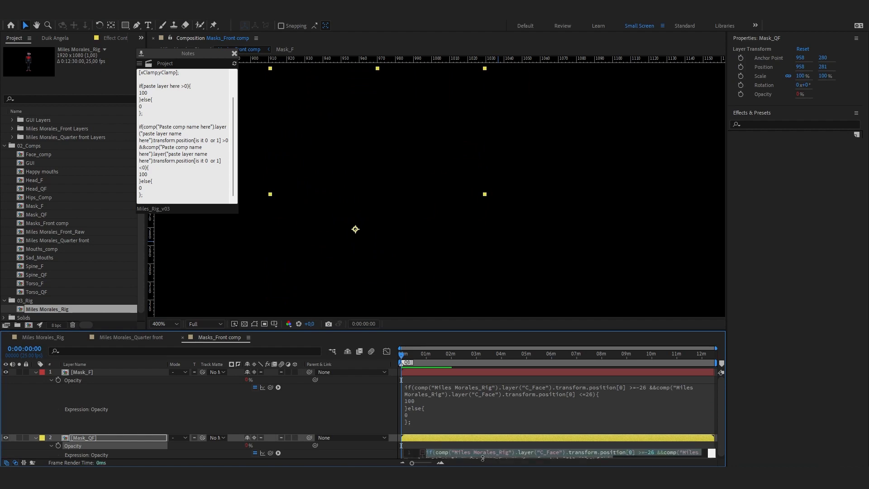
pyautogui.click(481, 455)
pyautogui.click(668, 455)
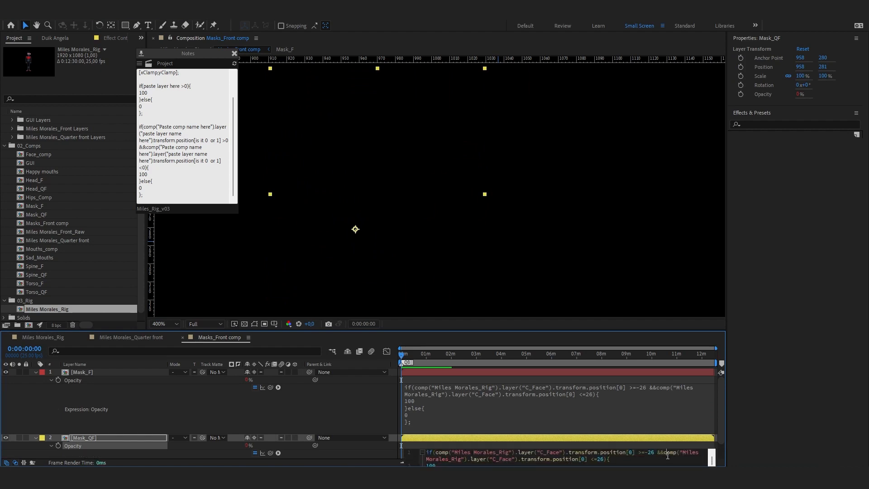
pyautogui.click(648, 453)
pyautogui.press('BackSpace')
pyautogui.doubleClick(600, 459)
pyautogui.press('KP_Enter')
# Raise the upper limit after <= in the second condition of Mask_QF's Opacity expression and apply it.
pyautogui.click(621, 452)
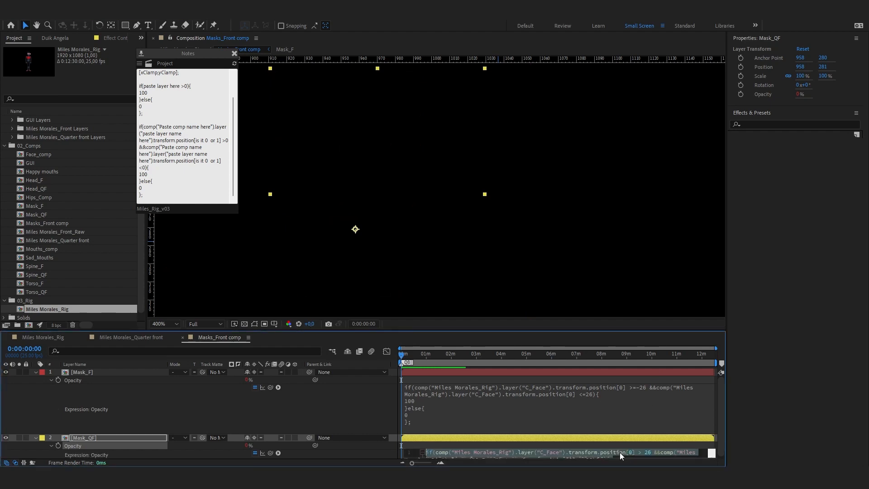
pyautogui.click(620, 453)
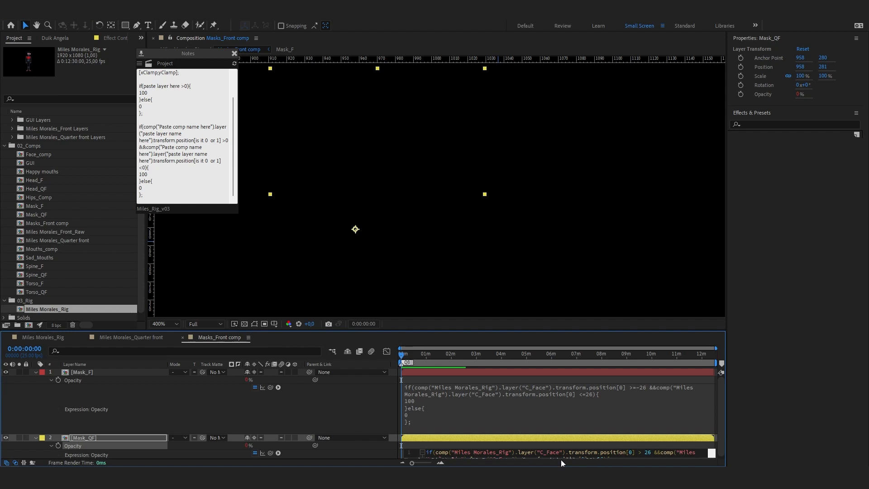
pyautogui.moveTo(562, 458); pyautogui.dragTo(601, 459)
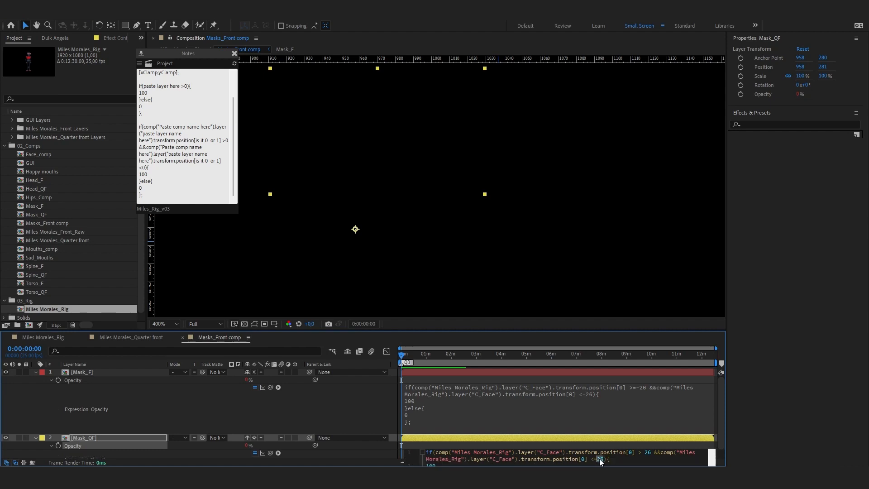
pyautogui.click(350, 400)
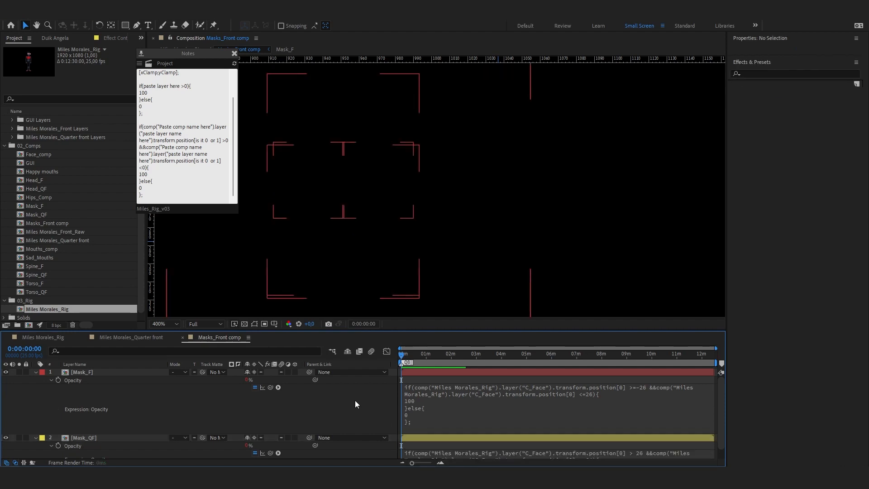
# Set C_Face's X position to 64 in the Miles Morales_Rig comp and check which mask the character wears.
pyautogui.click(47, 337)
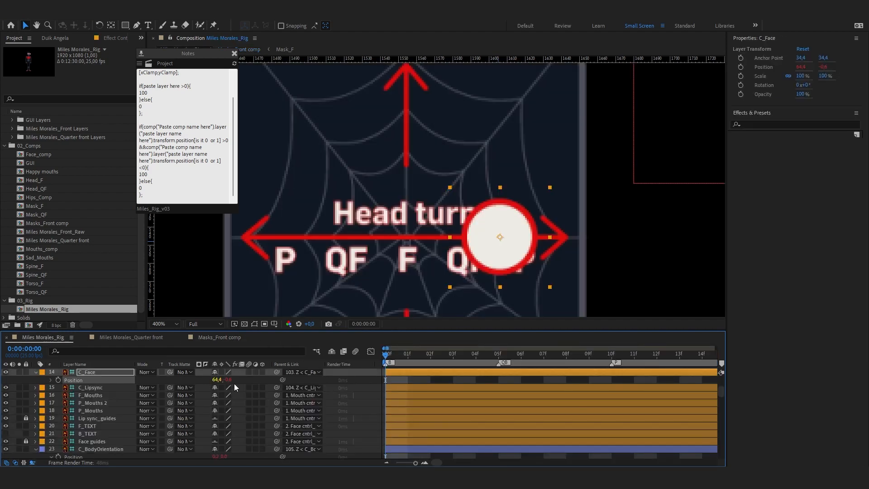
pyautogui.click(217, 380)
pyautogui.write('6')
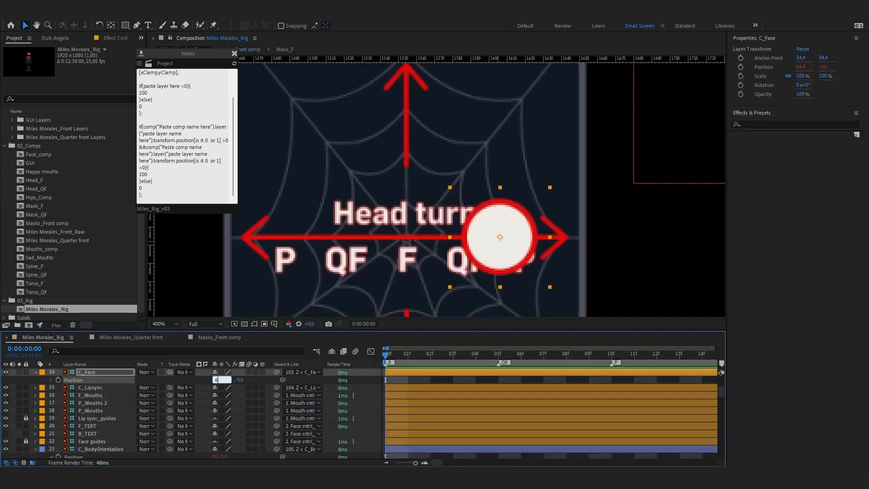
pyautogui.click(267, 377)
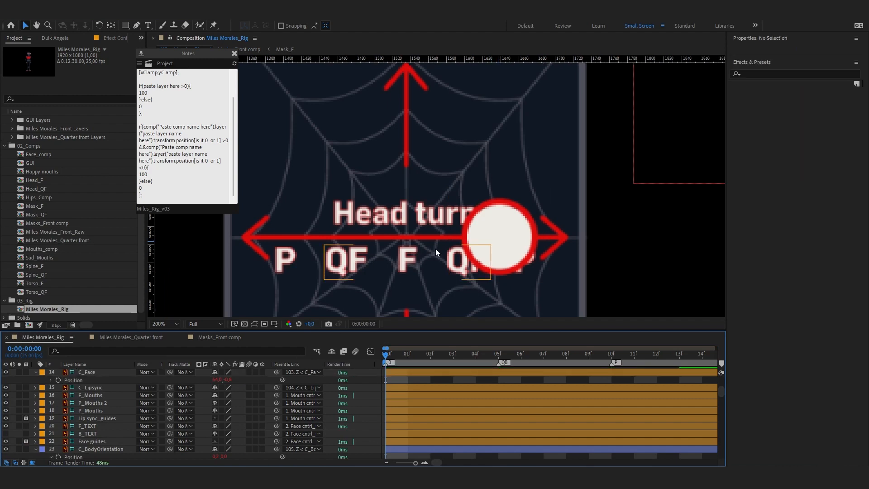
pyautogui.scroll(-1, 436, 248)
pyautogui.moveTo(380, 214); pyautogui.dragTo(584, 282)
pyautogui.scroll(-2, 341, 188)
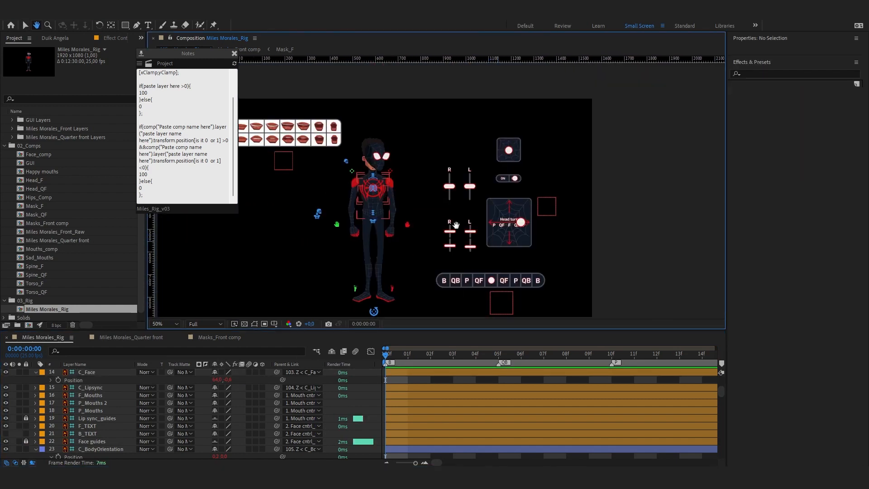
pyautogui.moveTo(353, 186); pyautogui.dragTo(439, 204)
pyautogui.scroll(2, 448, 202)
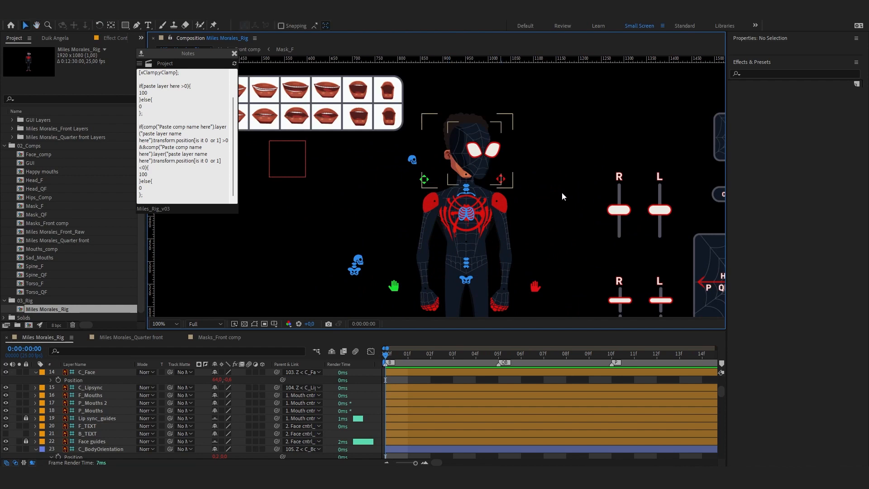
# Move the C_Face controller back over the right-hand QF label, to about X 40, and check the character's mask.
pyautogui.moveTo(561, 192); pyautogui.dragTo(431, 167)
pyautogui.scroll(-2, 496, 229)
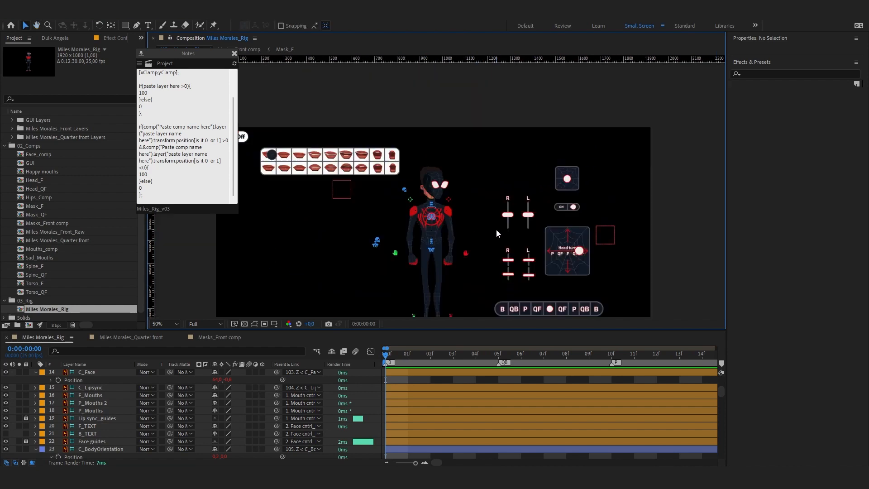
pyautogui.moveTo(324, 203); pyautogui.dragTo(284, 225)
pyautogui.press('v')
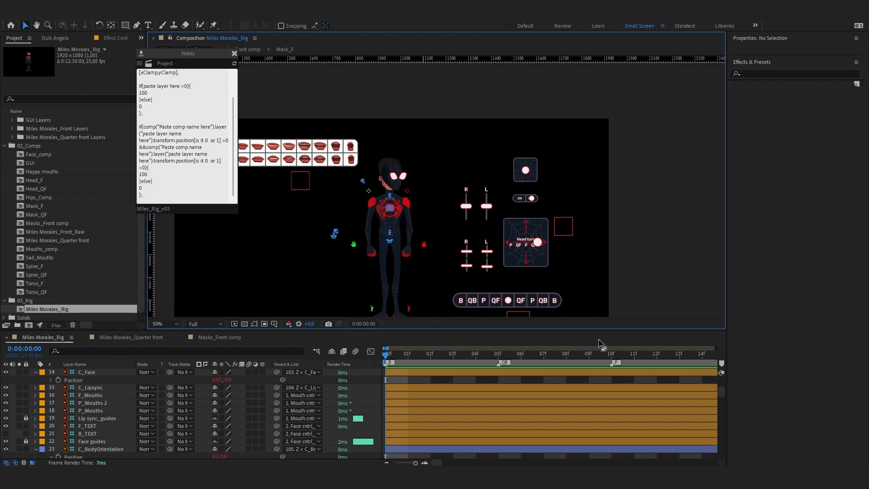
pyautogui.scroll(4, 537, 244)
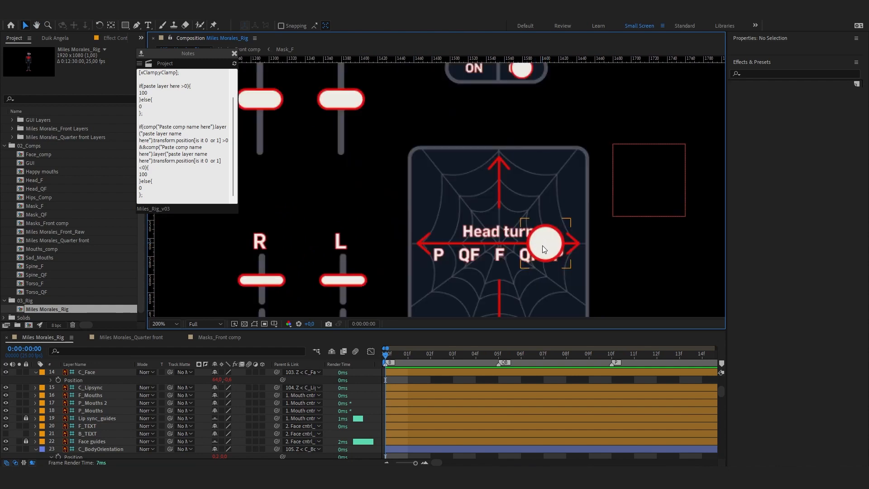
pyautogui.moveTo(548, 245); pyautogui.dragTo(526, 248)
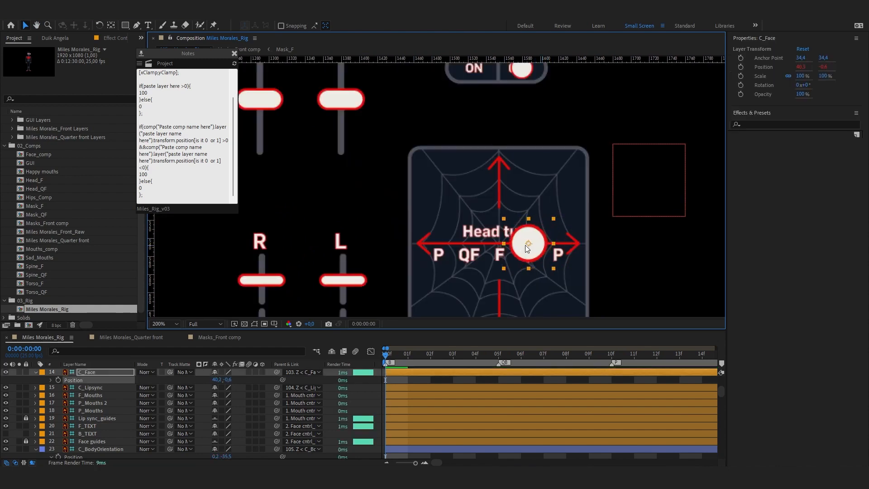
pyautogui.scroll(-1, 404, 210)
pyautogui.moveTo(404, 210); pyautogui.dragTo(568, 253)
pyautogui.scroll(-2, 467, 225)
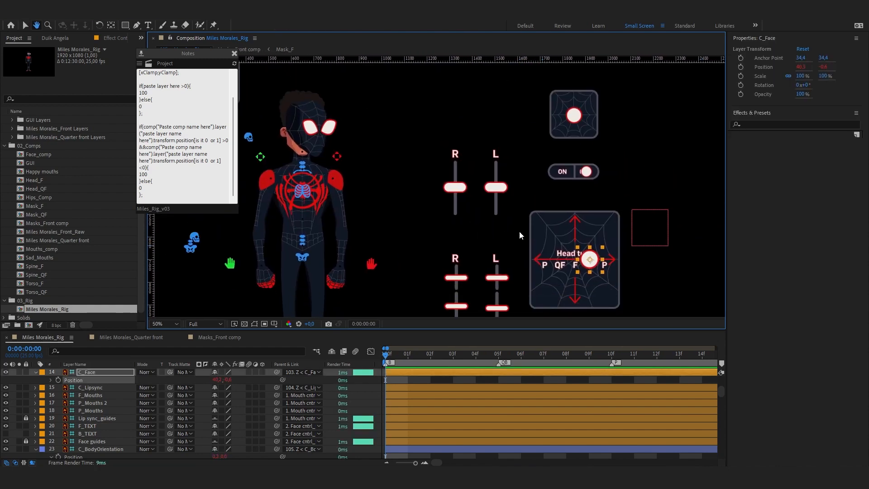
# Move Face cntrl_null with its face controls beside the character's head, to about 786, 220.
pyautogui.press('v')
pyautogui.click(544, 206)
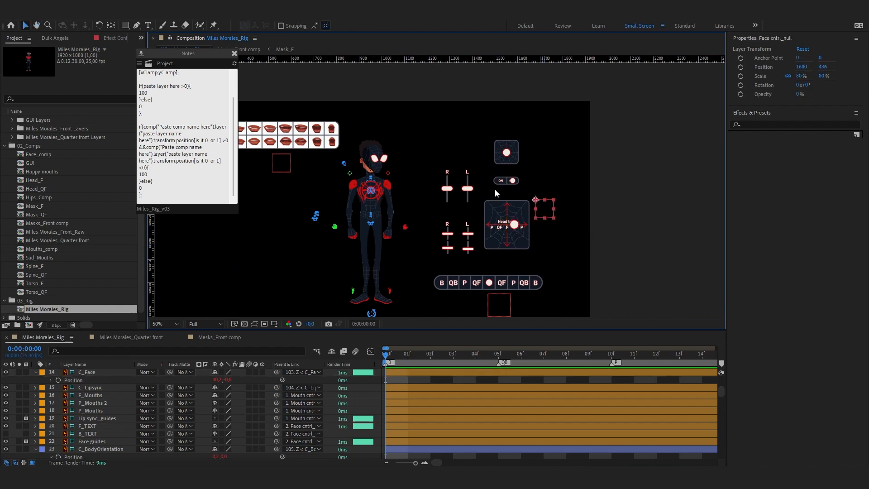
pyautogui.moveTo(544, 210); pyautogui.dragTo(343, 168)
pyautogui.scroll(2, 412, 190)
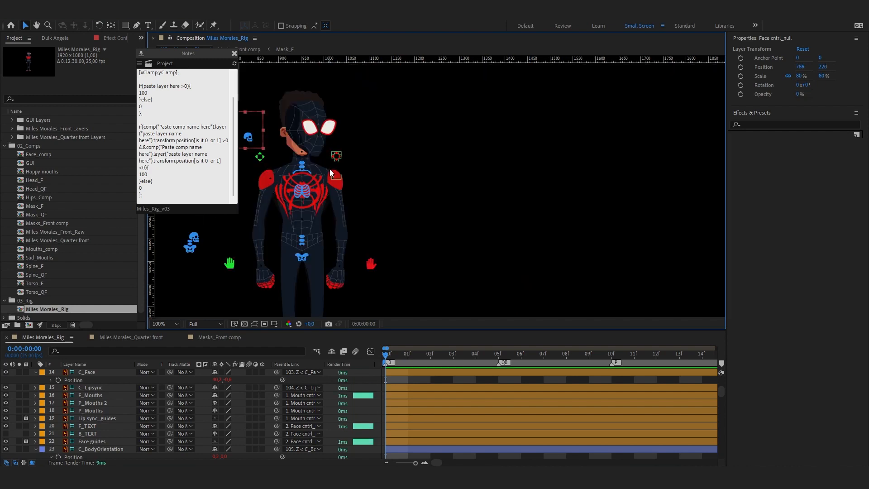
# Adjust C_Face to about X 44 and place Face cntrl_null to the right of the character, at about 1624, 334.
pyautogui.moveTo(412, 191); pyautogui.dragTo(629, 246)
pyautogui.scroll(1, 493, 219)
pyautogui.moveTo(493, 219); pyautogui.dragTo(493, 188)
pyautogui.moveTo(357, 217); pyautogui.dragTo(574, 228)
pyautogui.scroll(-1, 353, 216)
pyautogui.scroll(-1, 354, 217)
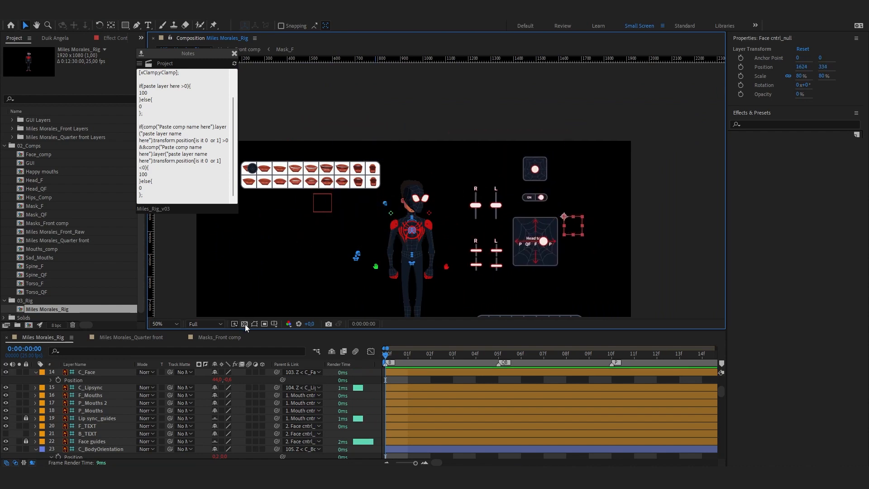
# Turn on the transparency grid in the Miles Morales_Rig comp view and save the project.
pyautogui.hotkey('ctrl', 's')
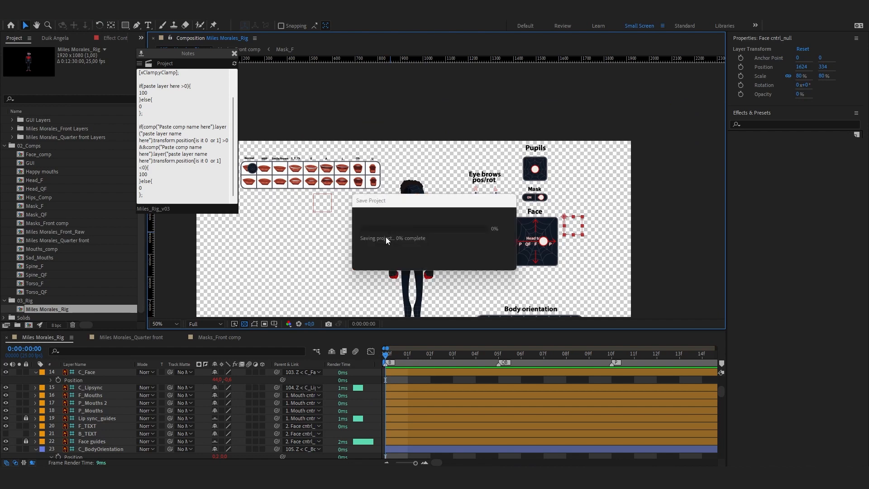
pyautogui.click(366, 382)
pyautogui.scroll(-2, 98, 413)
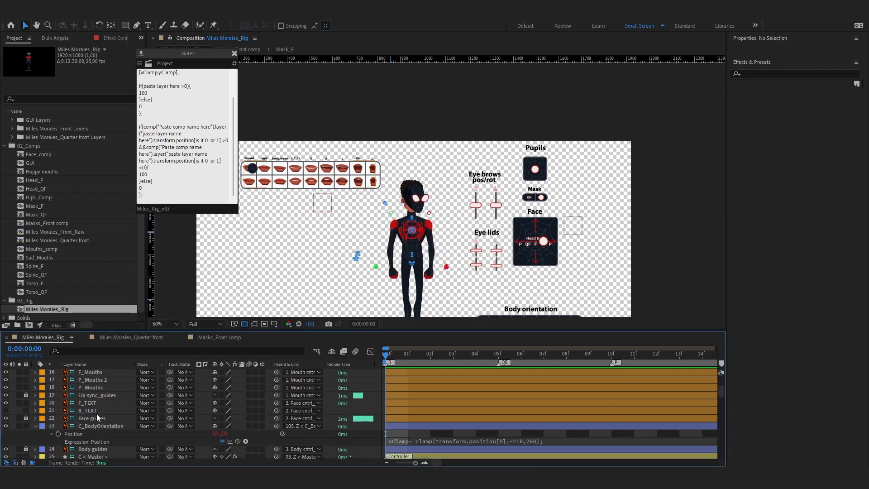
pyautogui.scroll(2, 119, 417)
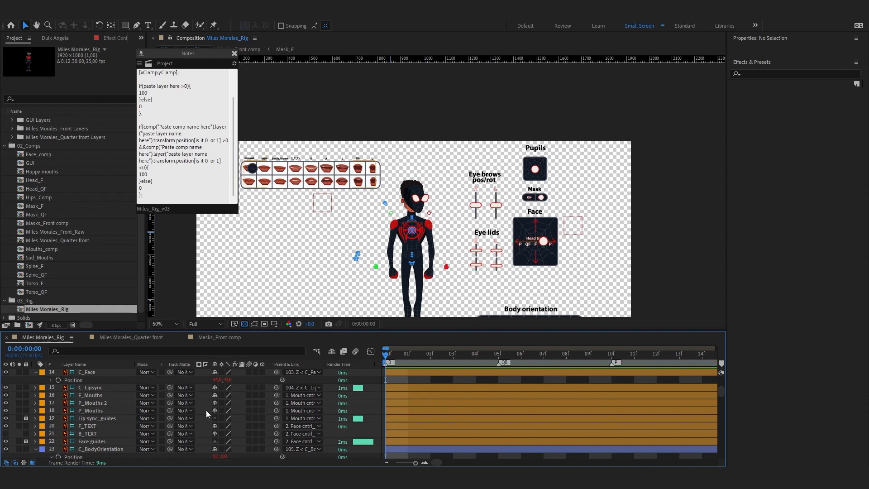
pyautogui.scroll(-2, 77, 416)
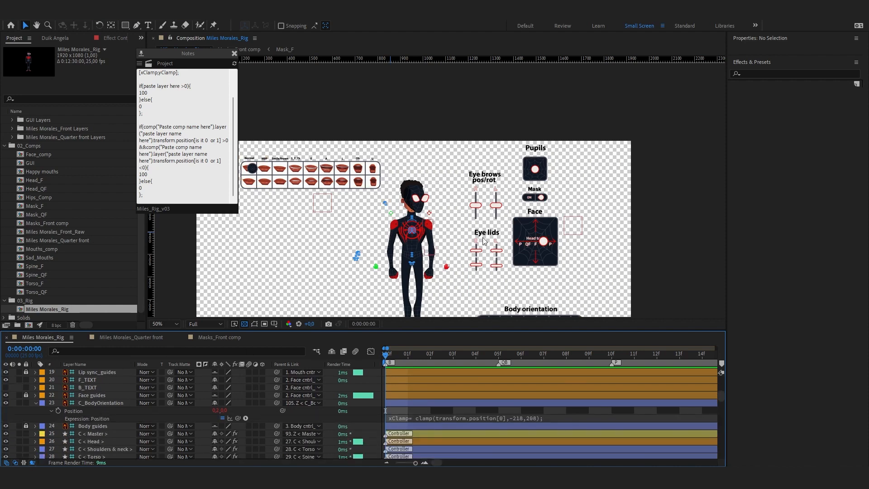
pyautogui.moveTo(491, 247); pyautogui.dragTo(489, 201)
pyautogui.press('v')
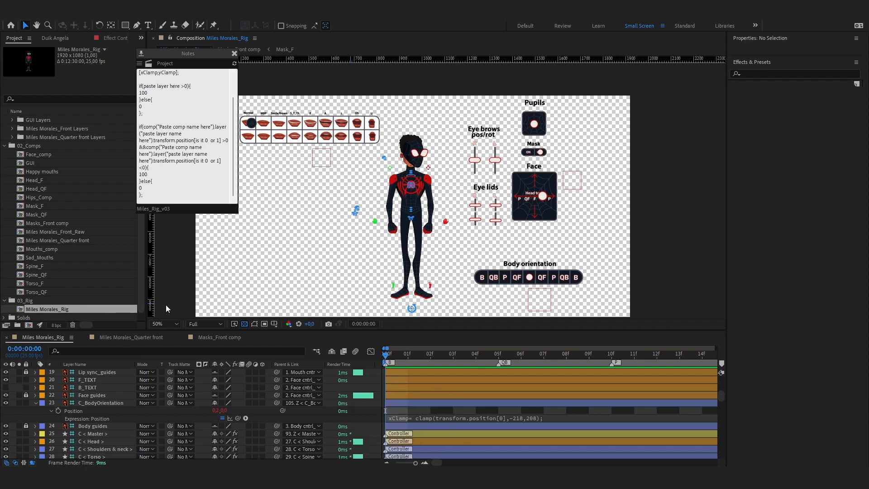
# Copy the Torso_QF layer from the Miles Morales_Quarter front comp.
pyautogui.scroll(-2, 166, 309)
pyautogui.click(138, 337)
pyautogui.scroll(-1, 195, 401)
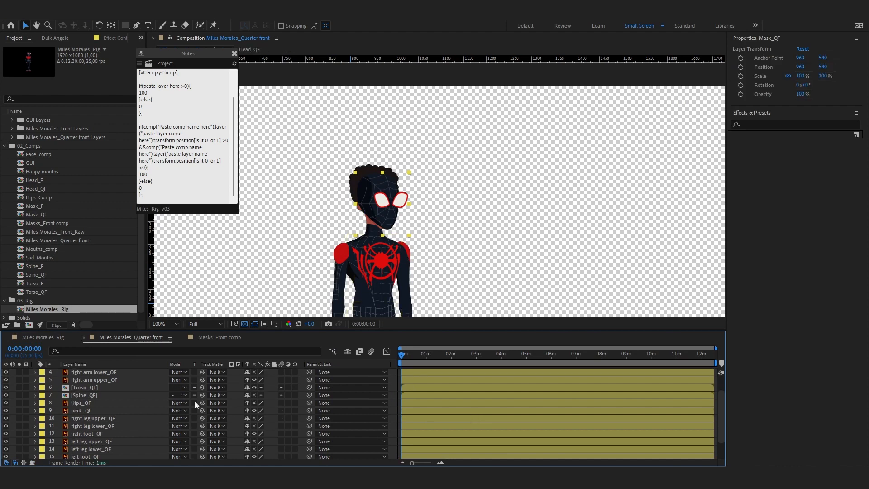
pyautogui.scroll(2, 136, 401)
pyautogui.click(95, 415)
pyautogui.scroll(1, 97, 411)
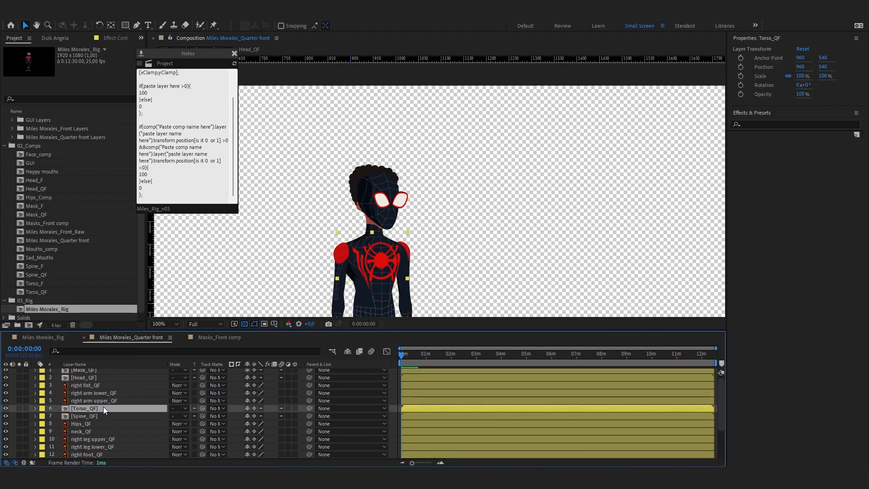
pyautogui.scroll(-3, 113, 405)
# Paste Torso_QF into the Miles Morales_Rig comp and place it directly below the Torso_F layer.
pyautogui.click(58, 340)
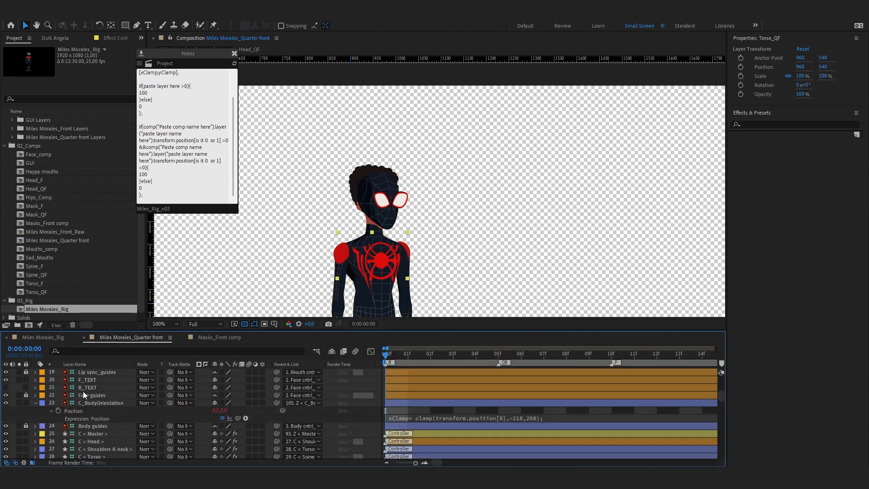
pyautogui.scroll(-8, 102, 422)
pyautogui.scroll(-8, 102, 422)
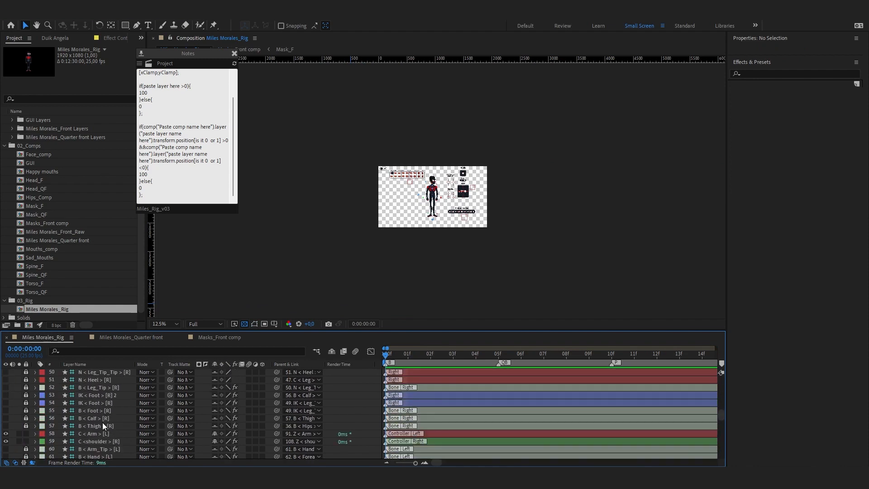
pyautogui.scroll(-2, 83, 438)
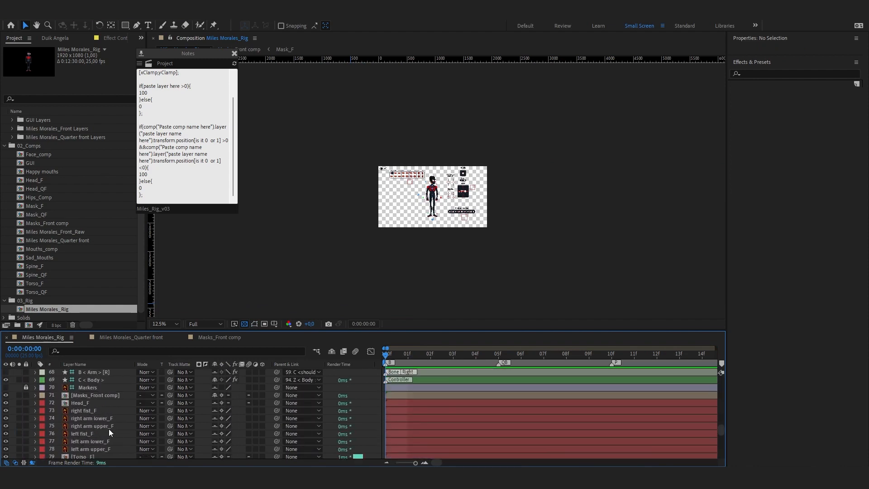
pyautogui.click(90, 434)
pyautogui.scroll(-1, 93, 434)
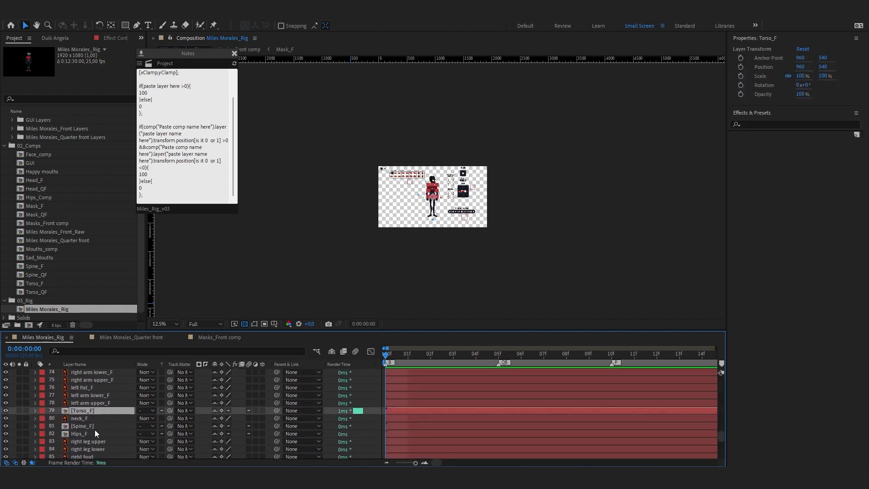
pyautogui.hotkey('ctrl', 'v')
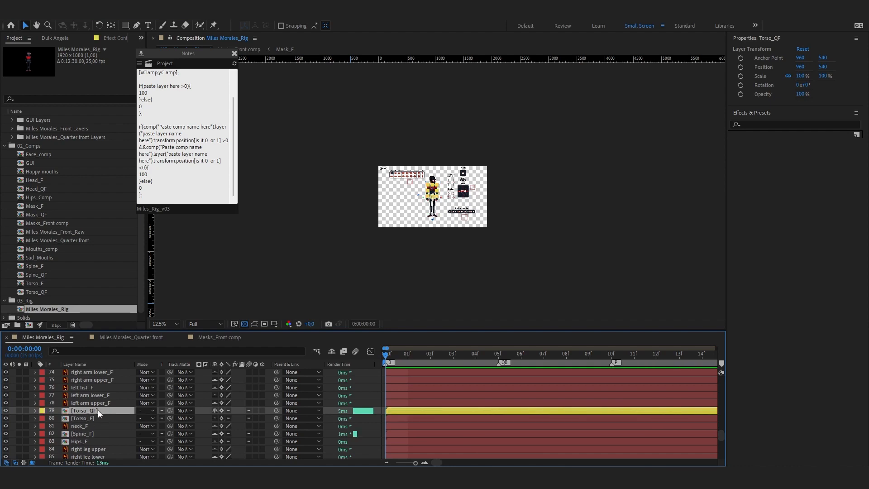
pyautogui.moveTo(98, 410); pyautogui.dragTo(99, 423)
# Trim Torso_F to end after the first frame and Torso_QF to start at frame 1.
pyautogui.scroll(6, 493, 185)
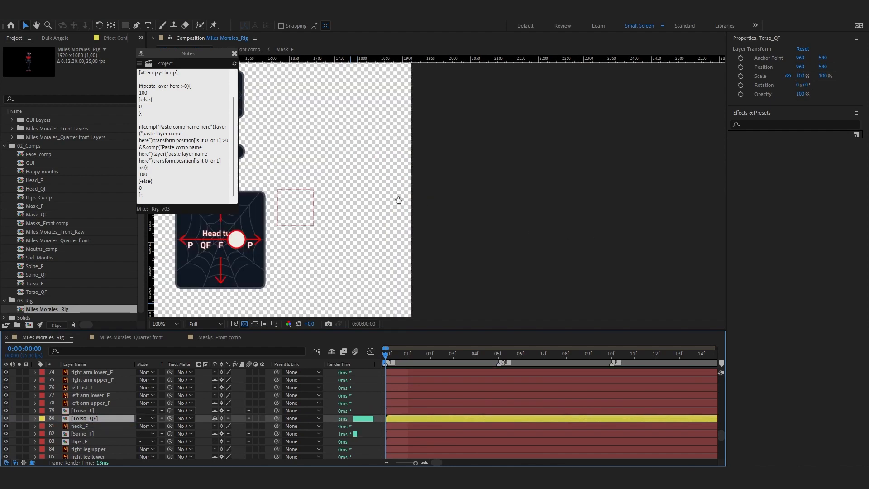
pyautogui.moveTo(371, 244); pyautogui.dragTo(562, 154)
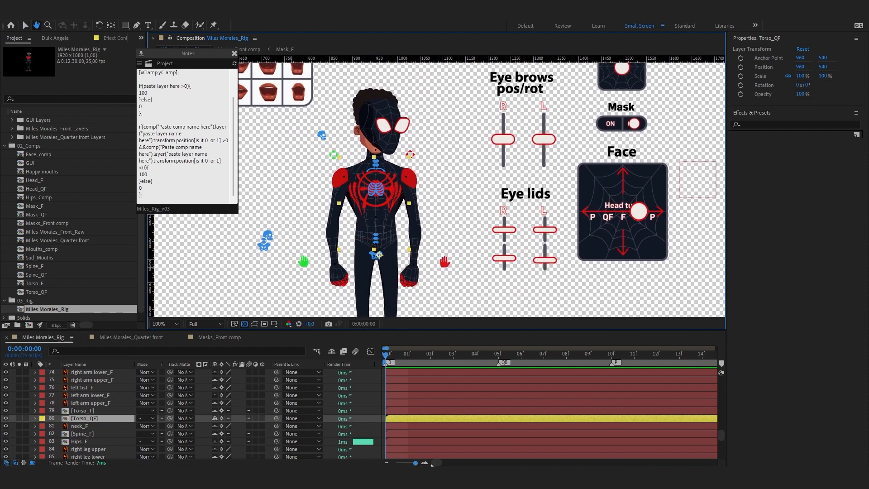
pyautogui.click(393, 412)
pyautogui.click(398, 411)
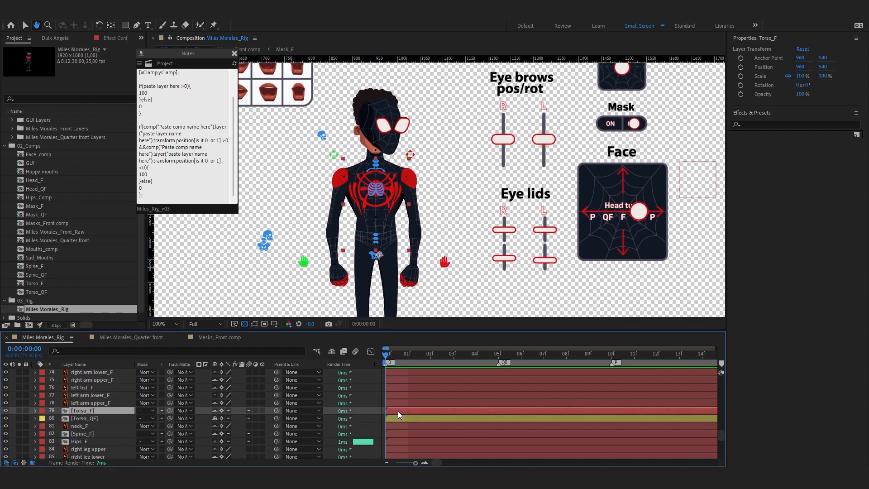
pyautogui.press('v')
pyautogui.click(412, 419)
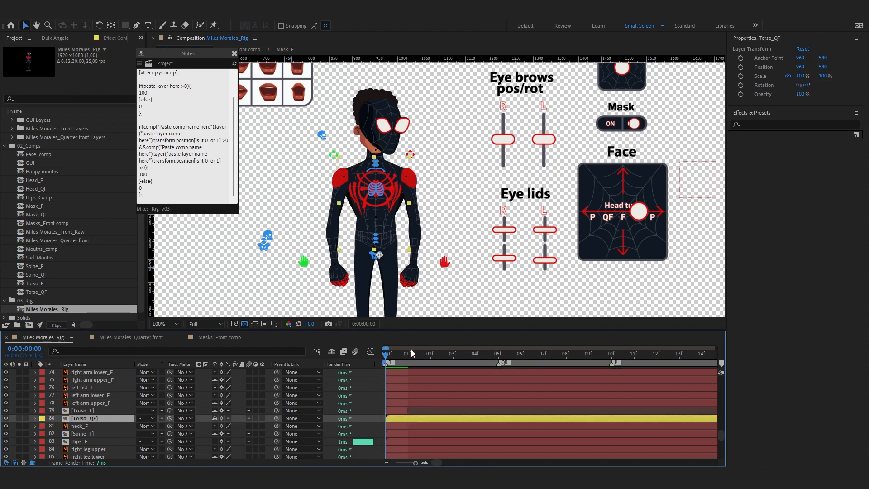
pyautogui.click(409, 356)
pyautogui.hotkey('alt', '[')
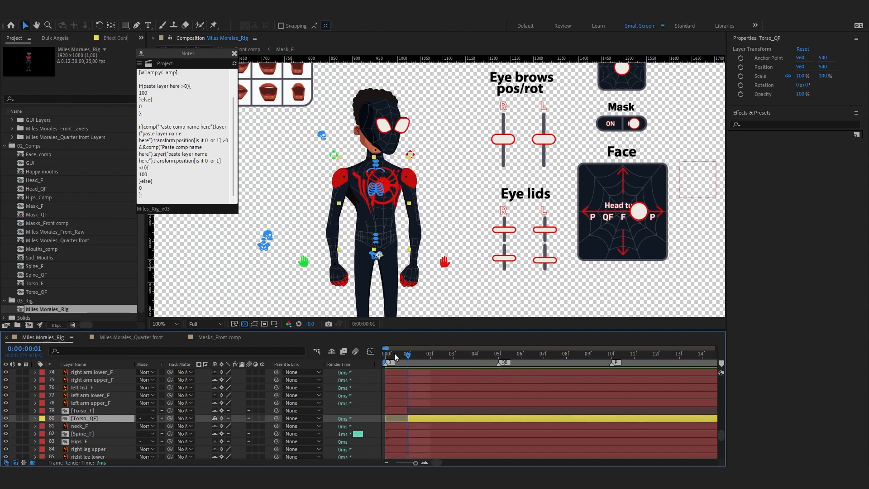
# Solo Torso_F and Torso_QF to compare their alignment across the first two frames, then turn solo off.
pyautogui.click(19, 417)
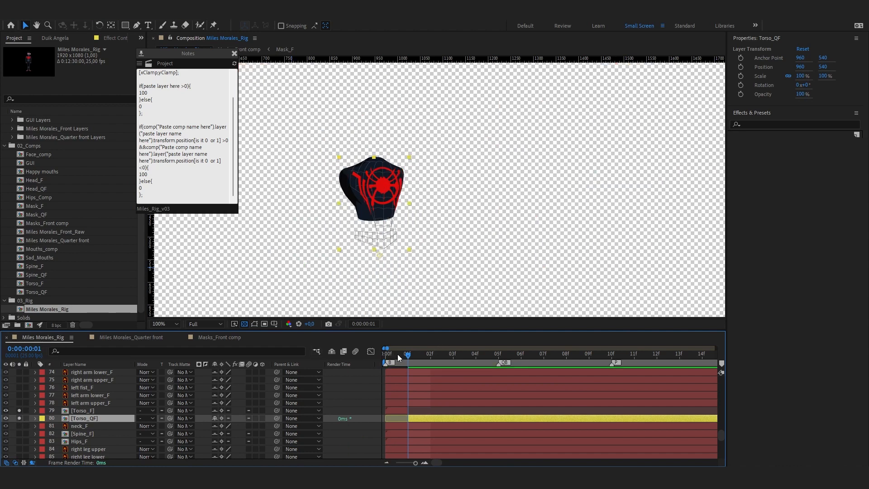
pyautogui.moveTo(388, 352); pyautogui.dragTo(414, 352)
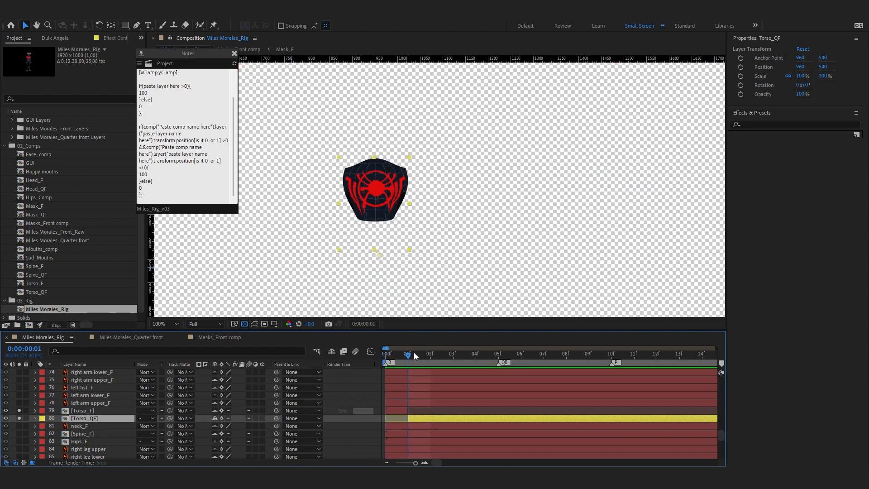
pyautogui.click(19, 417)
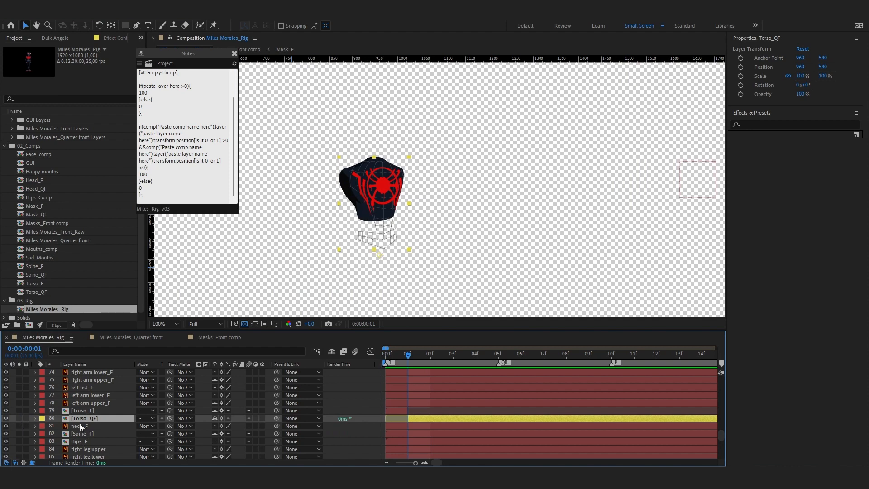
# Extend Torso_QF back to the comp start, then undo the torso layer trims and return to frame 0.
pyautogui.moveTo(406, 417); pyautogui.dragTo(385, 417)
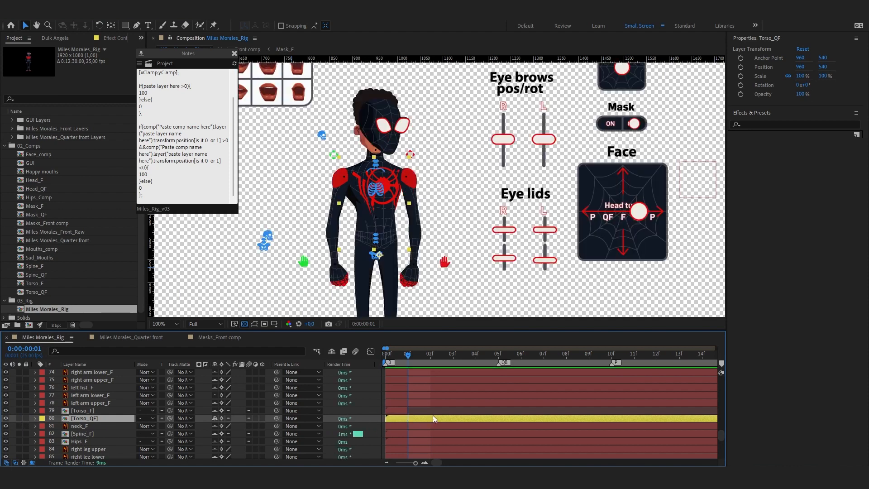
pyautogui.press('-')
pyautogui.press('-')
pyautogui.press('-')
pyautogui.press('-')
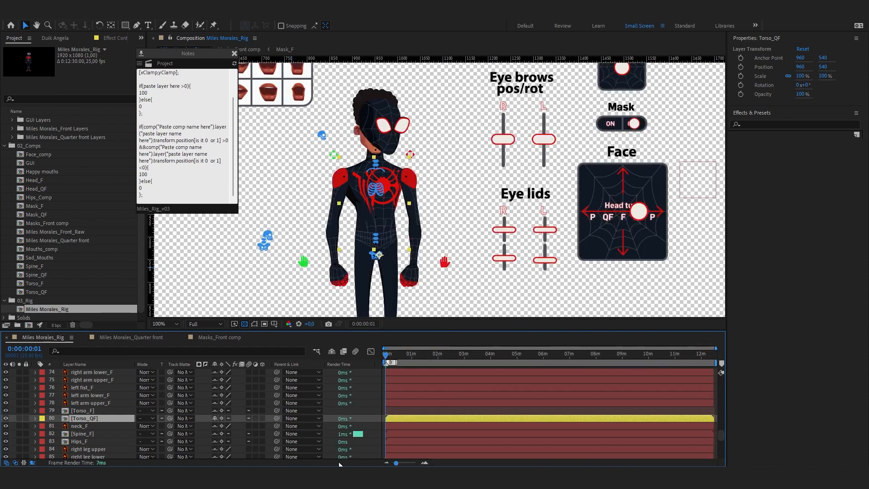
pyautogui.hotkey('ctrl', 'z')
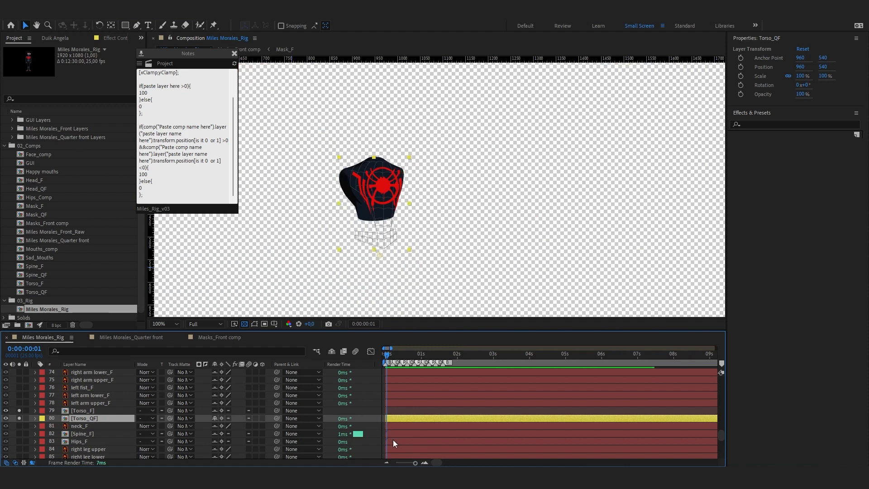
pyautogui.hotkey('ctrl', 'shift', 'z')
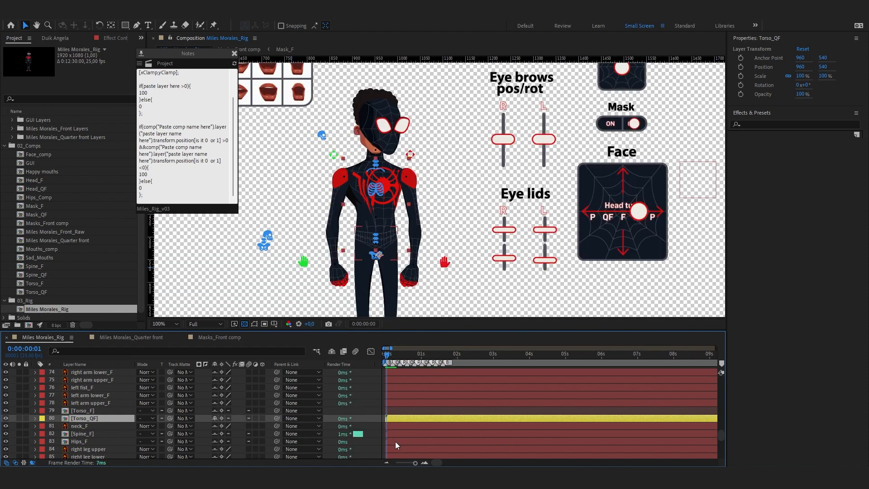
pyautogui.hotkey('ctrl', 'z')
pyautogui.press('pageup')
# In the Torso_QF comp, use Upper body_QF as web pattern_QF's track matte, keep Upper body_QF visible, and save the project.
pyautogui.click(99, 418)
pyautogui.doubleClick(99, 418)
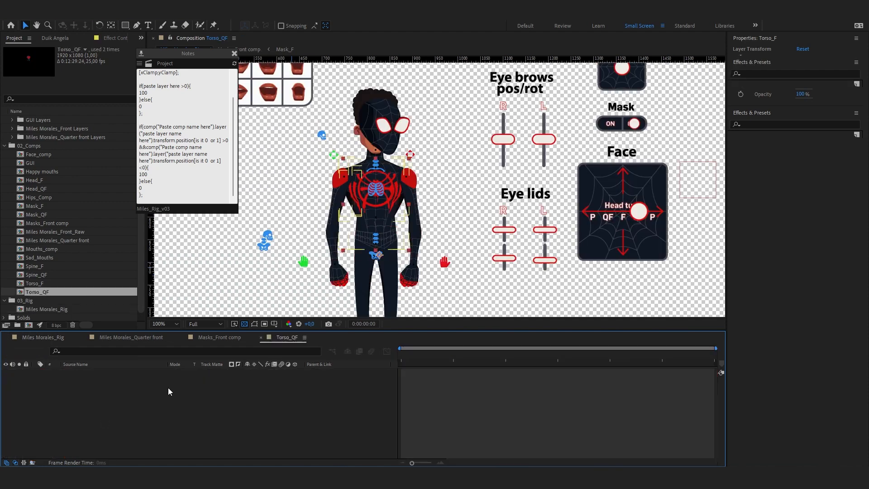
pyautogui.click(122, 371)
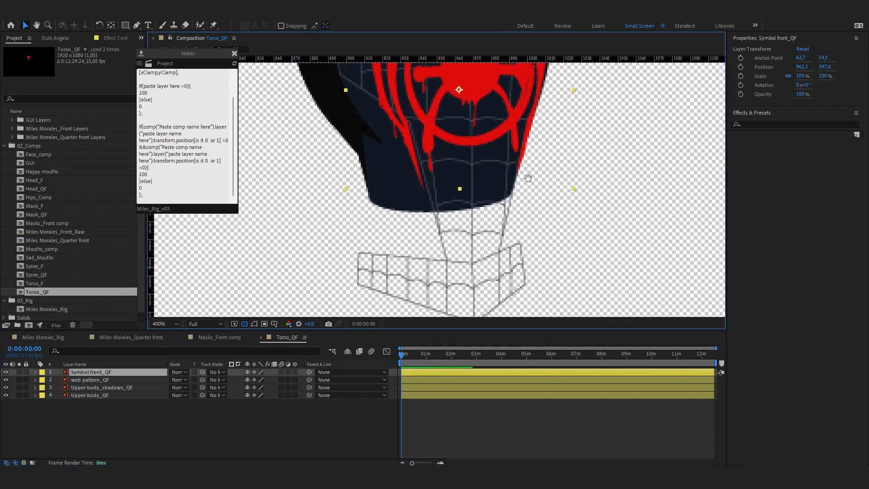
pyautogui.click(117, 387)
pyautogui.click(268, 380)
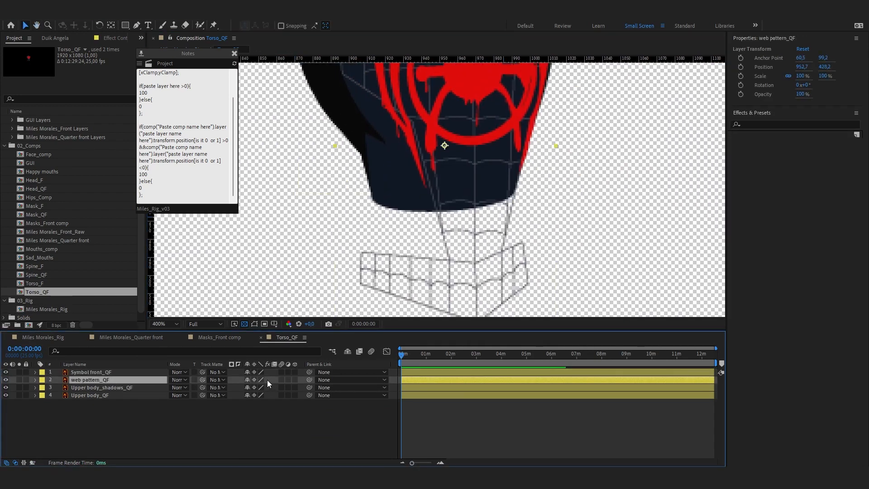
pyautogui.moveTo(205, 380); pyautogui.dragTo(132, 398)
pyautogui.click(5, 395)
pyautogui.press('F2')
pyautogui.scroll(-2, 446, 159)
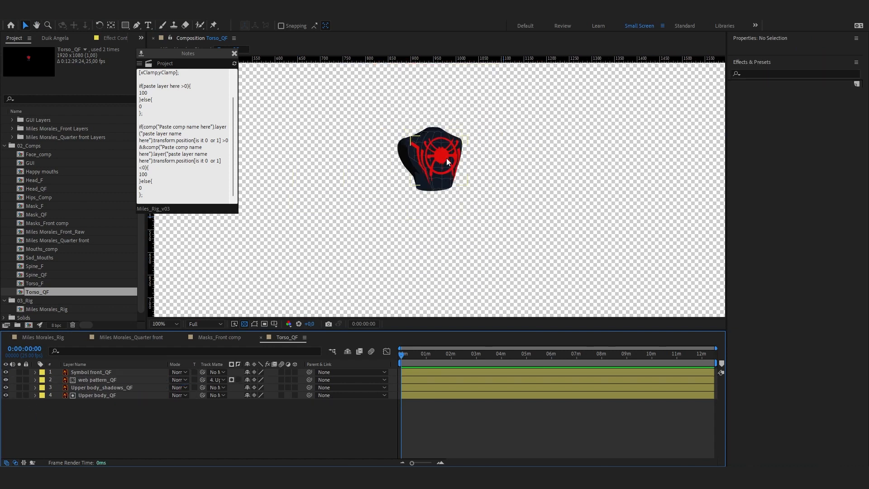
pyautogui.moveTo(446, 159); pyautogui.dragTo(476, 206)
pyautogui.hotkey('ctrl', 's')
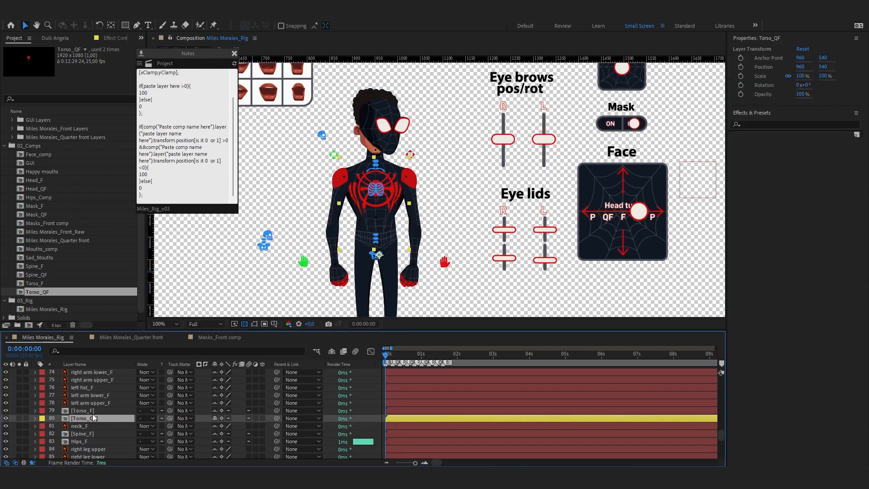
# Reveal the Opacity properties of the Torso_QF and Torso_F layers in the Miles Morales_Rig comp.
pyautogui.click(100, 412)
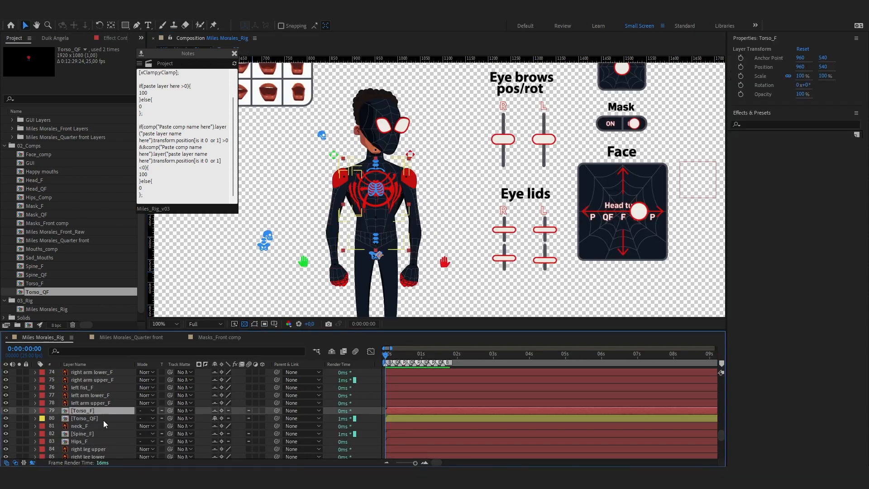
pyautogui.click(100, 417)
pyautogui.press('t')
pyautogui.click(50, 412)
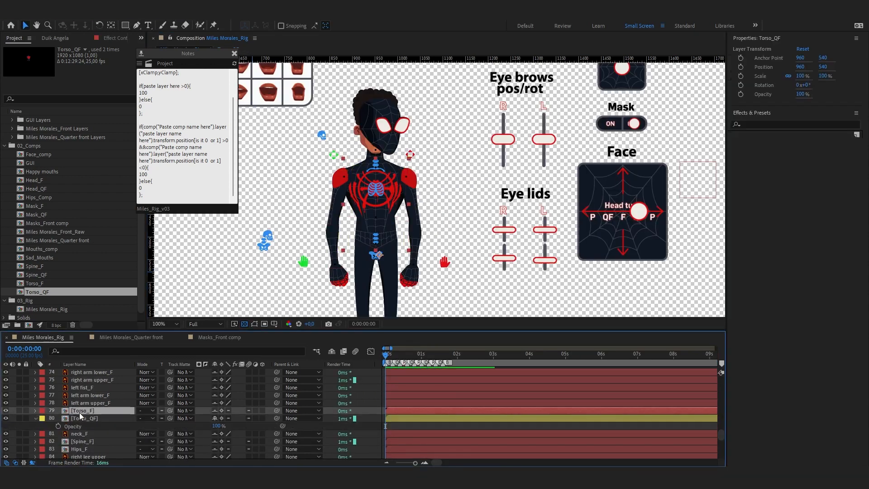
pyautogui.press('t')
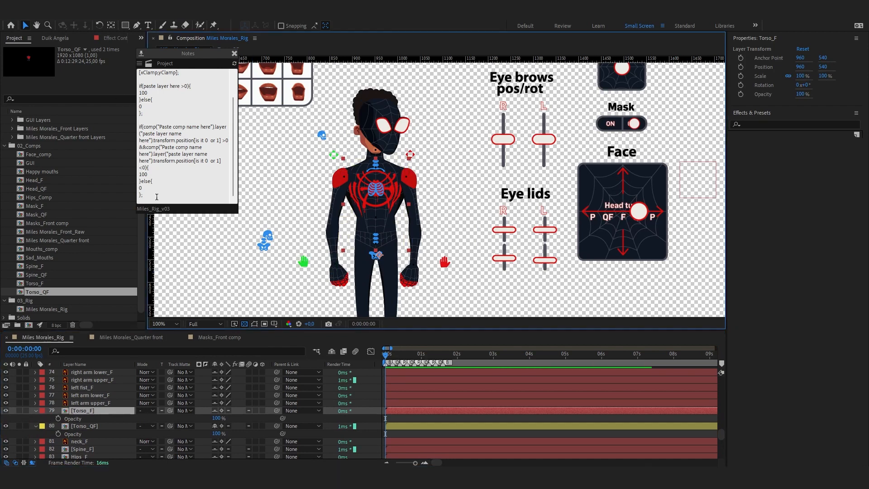
# Paste the two-condition comp-and-layer position expression from the Notes onto Torso_F's Opacity and disable the expression.
pyautogui.moveTo(144, 198); pyautogui.dragTo(135, 127)
pyautogui.hotkey('ctrl', 'c')
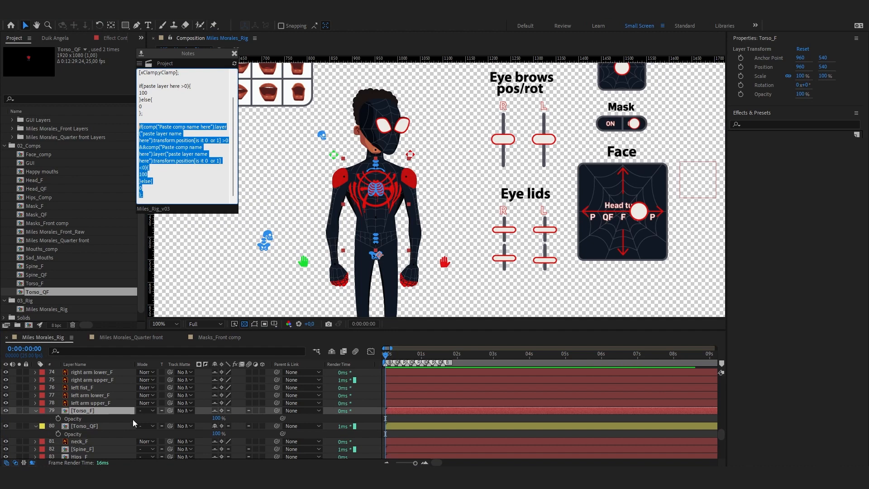
pyautogui.keyDown('alt'); pyautogui.click(58, 419); pyautogui.keyUp('alt')
pyautogui.hotkey('ctrl', 'v')
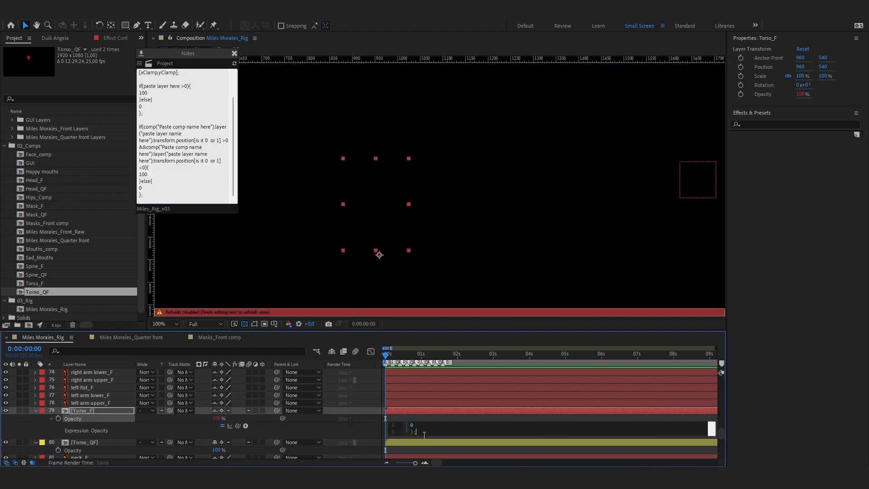
pyautogui.moveTo(420, 436); pyautogui.dragTo(420, 453)
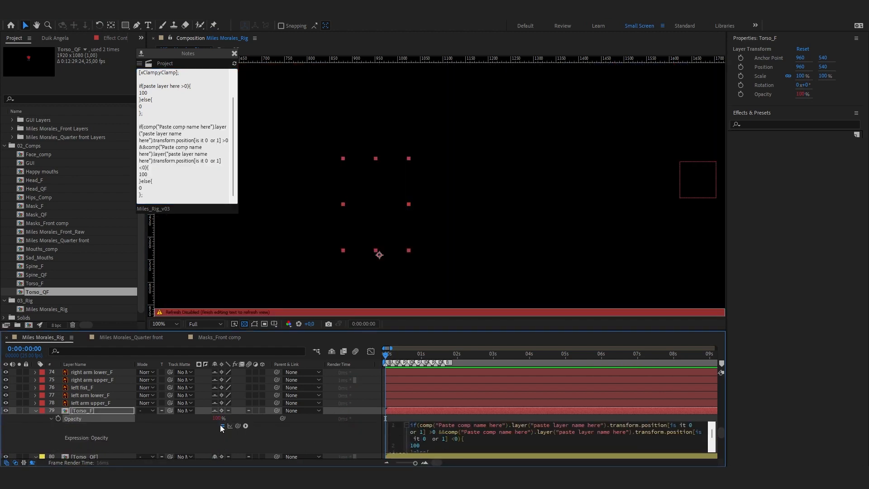
pyautogui.click(221, 426)
pyautogui.click(301, 439)
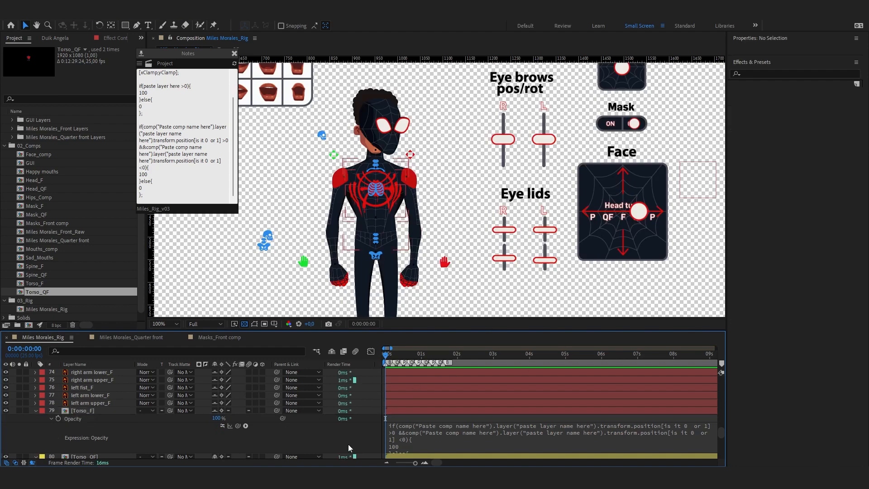
pyautogui.scroll(-1, 46, 286)
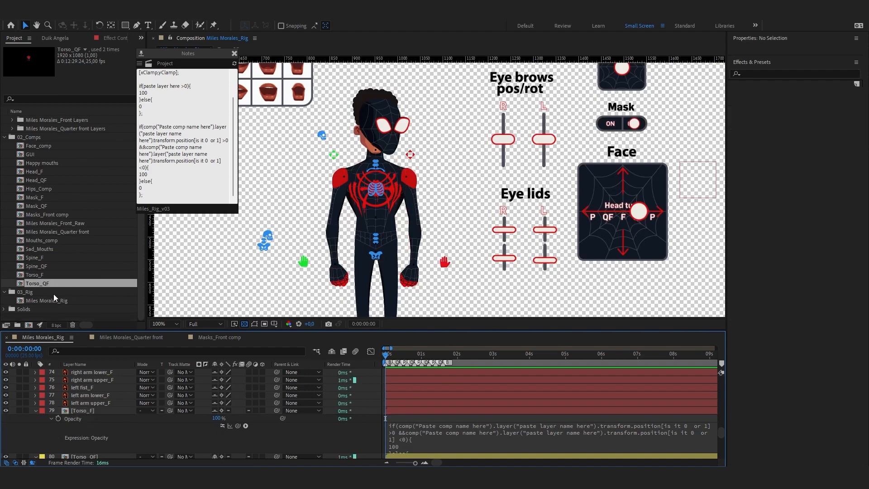
# Copy the comp name Miles Morales_Rig and put it in place of the first comp-name placeholder in Torso_F's Opacity expression.
pyautogui.click(53, 299)
pyautogui.press('Return')
pyautogui.hotkey('ctrl', 'c')
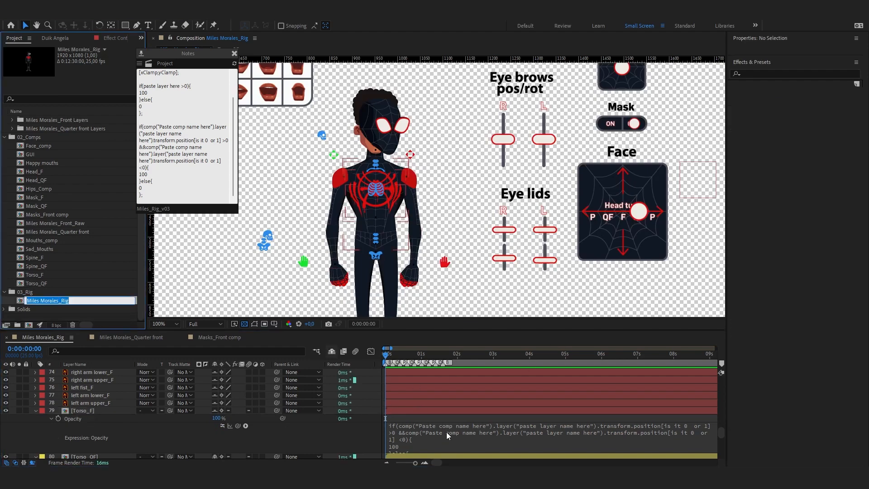
pyautogui.click(485, 427)
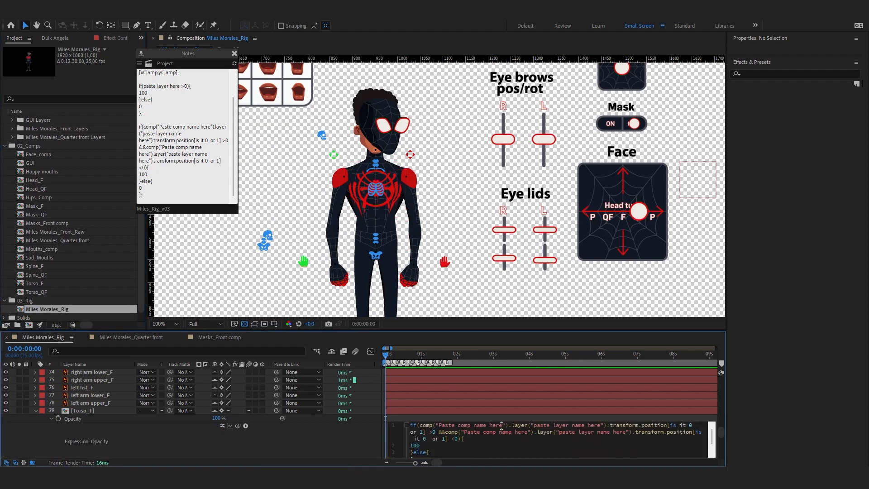
pyautogui.moveTo(501, 426); pyautogui.dragTo(439, 424)
pyautogui.hotkey('ctrl', 'v')
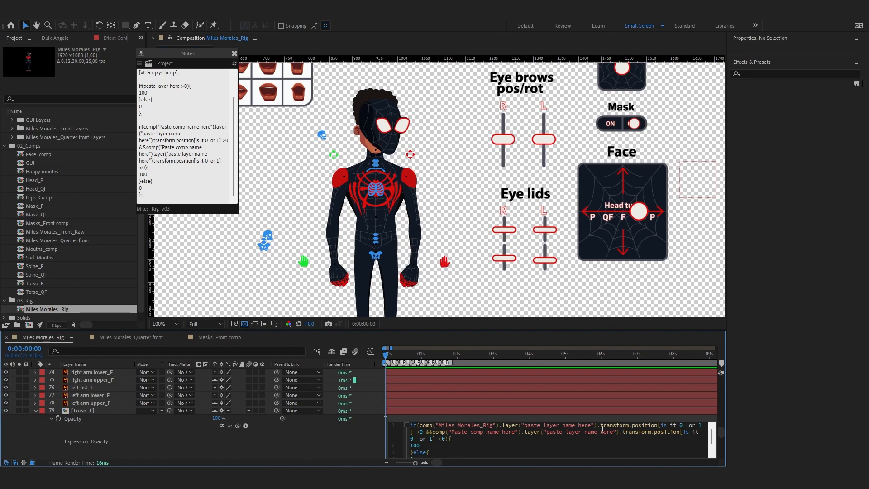
pyautogui.click(224, 429)
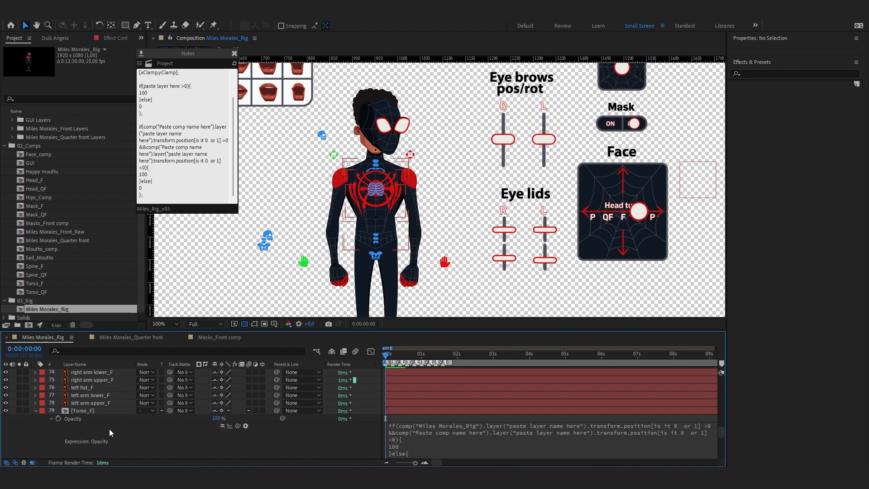
# Select the C_BodyOrientation controller and examine the clamp expression on its Position to identify the axis it moves along.
pyautogui.scroll(1, 194, 408)
pyautogui.scroll(-1, 626, 258)
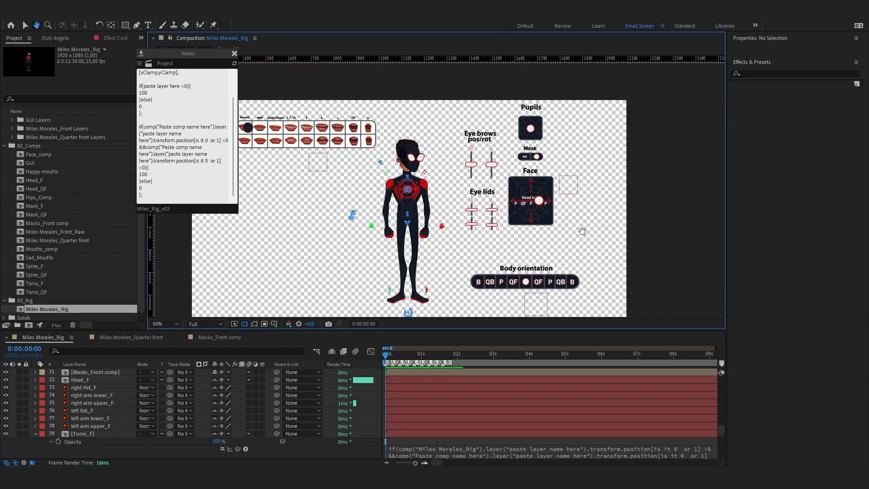
pyautogui.moveTo(582, 230); pyautogui.dragTo(512, 199)
pyautogui.click(484, 250)
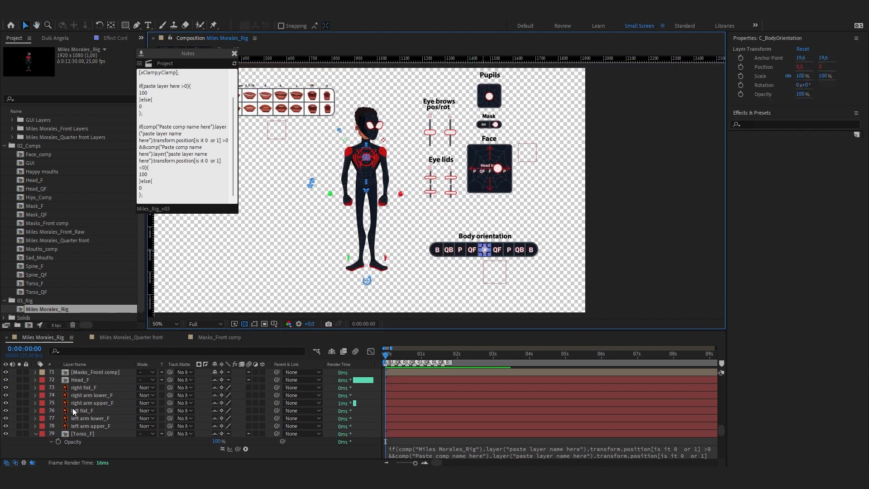
pyautogui.scroll(16, 75, 410)
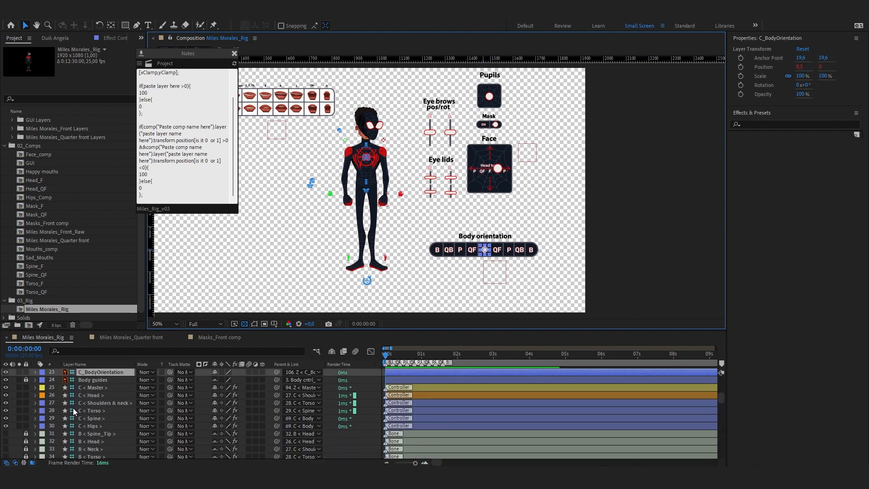
pyautogui.press('p')
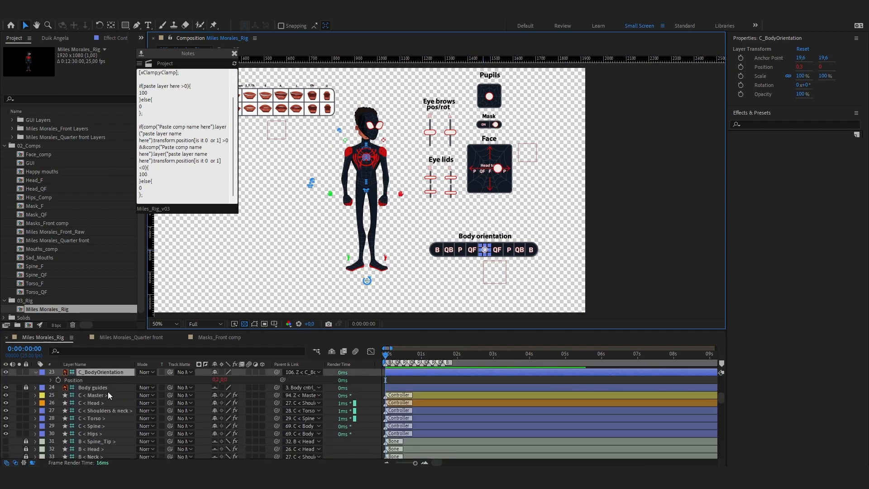
pyautogui.keyDown('alt'); pyautogui.click(58, 379); pyautogui.keyUp('alt')
pyautogui.write('xClamp= clamp(transform.position[0],-218,208); yClamp= clamp(transform.position[1],0,0); [xClamp,yClamp];')
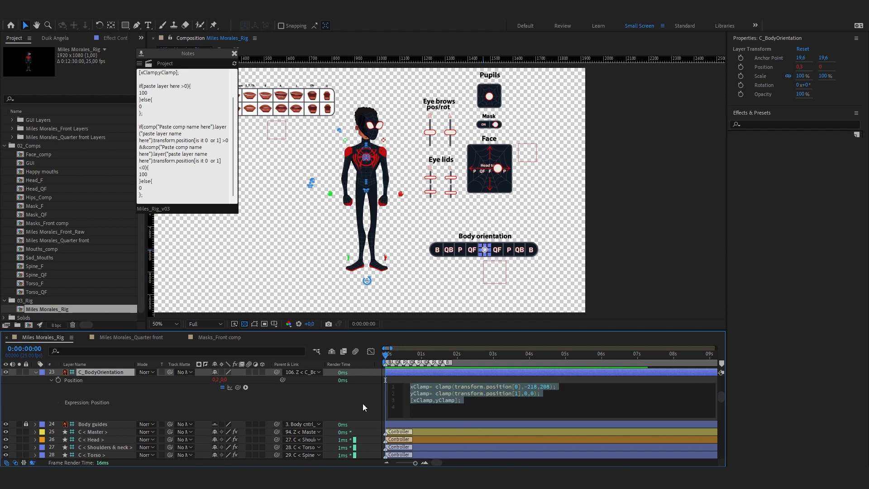
pyautogui.click(271, 406)
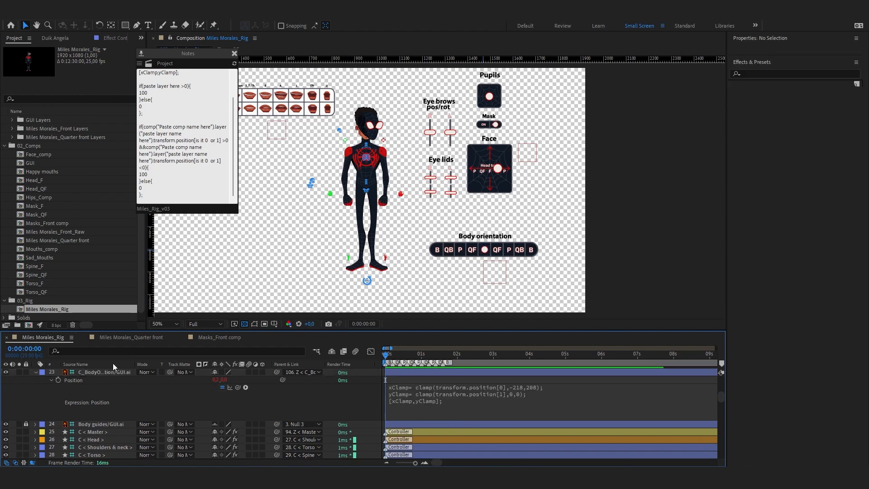
# Replace the first layer-name placeholder in Torso_F's Opacity expression with the copied layer name C_BodyOrientation.
pyautogui.click(97, 371)
pyautogui.click(35, 372)
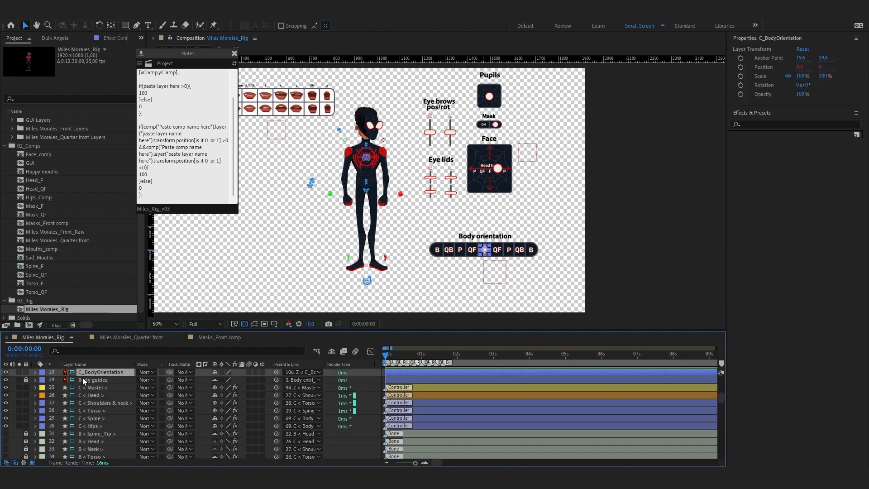
pyautogui.press('Return')
pyautogui.click(113, 412)
pyautogui.scroll(-8, 113, 413)
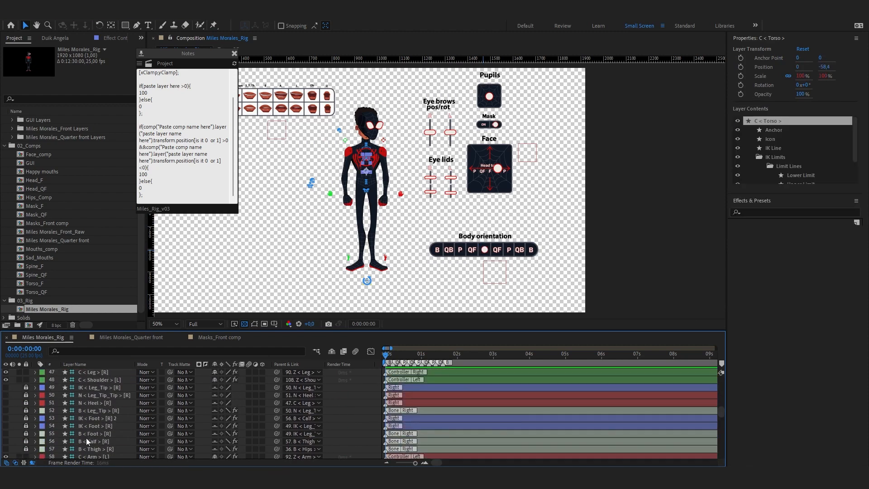
pyautogui.scroll(-10, 88, 439)
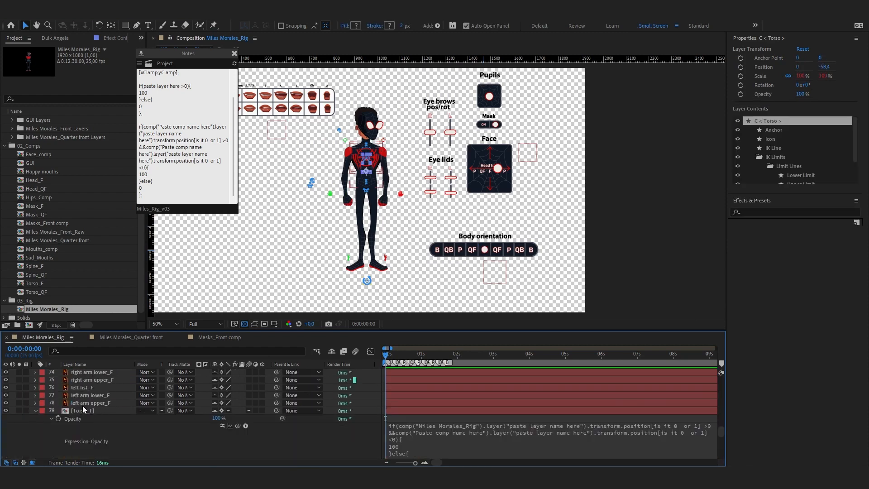
pyautogui.click(82, 409)
pyautogui.click(564, 435)
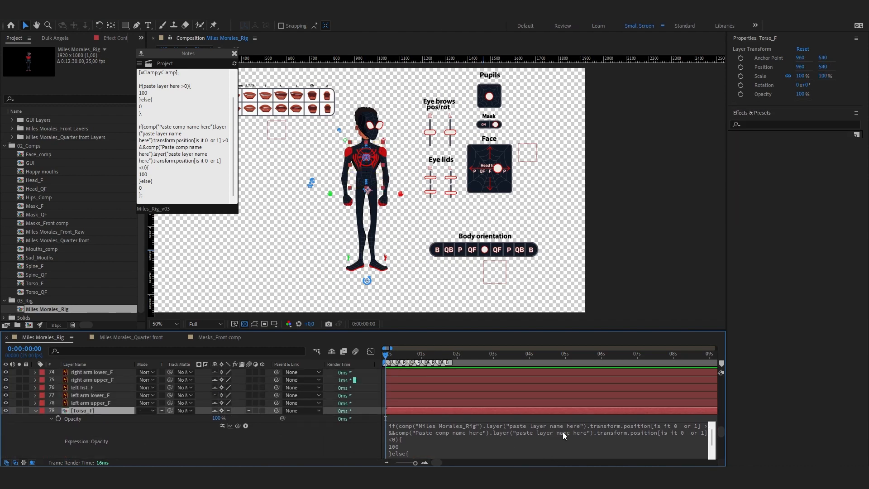
pyautogui.moveTo(588, 423); pyautogui.dragTo(533, 420)
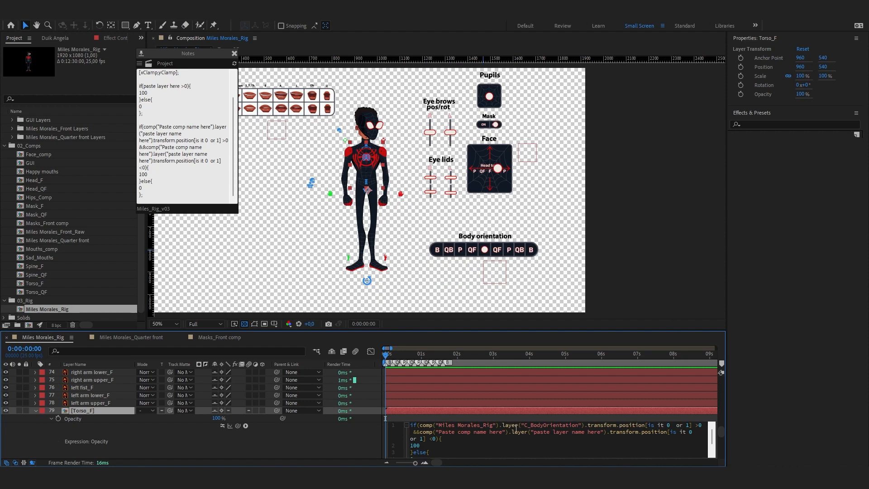
# Set the first condition's position index to 0 and copy its full C_BodyOrientation reference over the placeholder reference in the second condition.
pyautogui.moveTo(688, 425); pyautogui.dragTo(650, 422)
pyautogui.write('0')
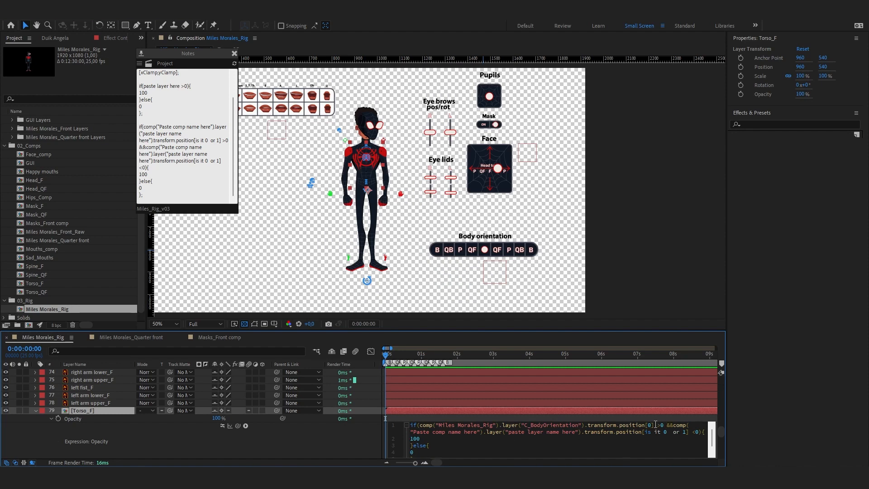
pyautogui.moveTo(650, 425); pyautogui.dragTo(422, 424)
pyautogui.hotkey('ctrl', 'c')
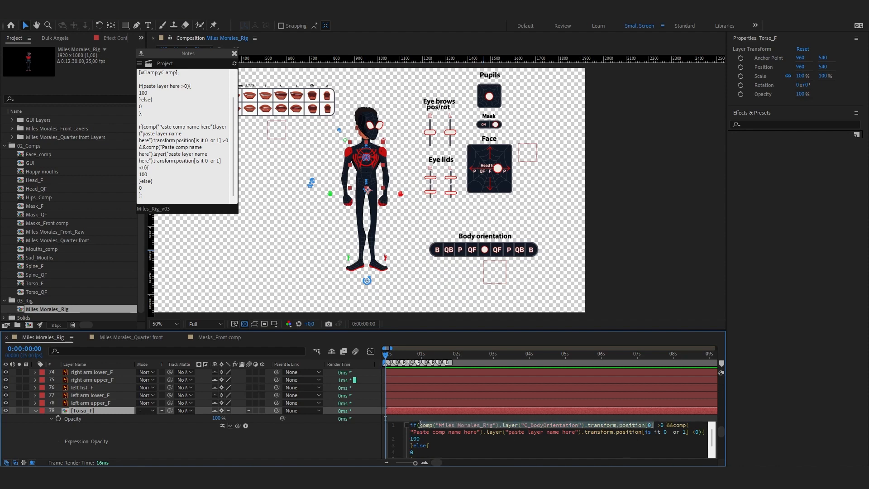
pyautogui.click(674, 425)
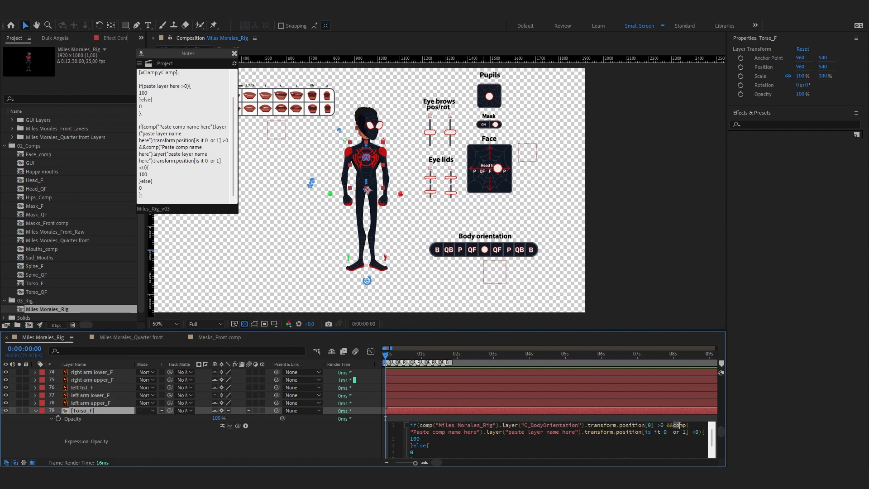
pyautogui.keyDown('shift'); pyautogui.click(680, 430); pyautogui.keyUp('shift')
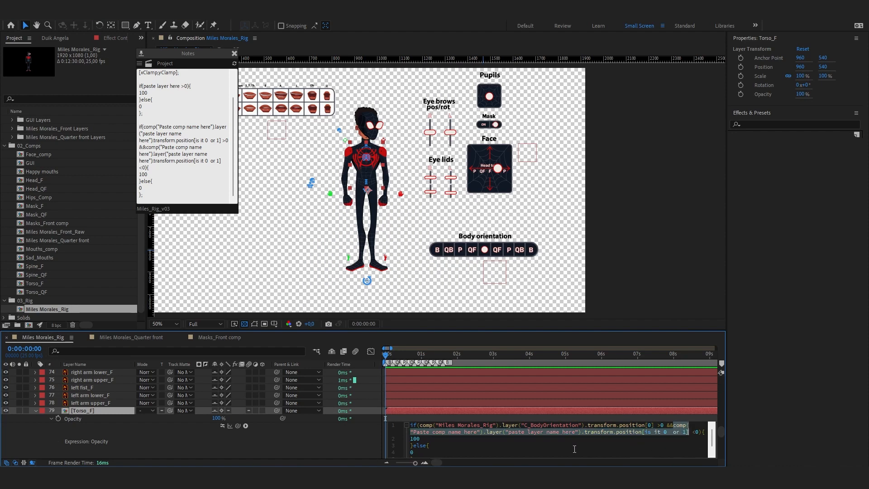
pyautogui.hotkey('ctrl', 'v')
pyautogui.click(330, 439)
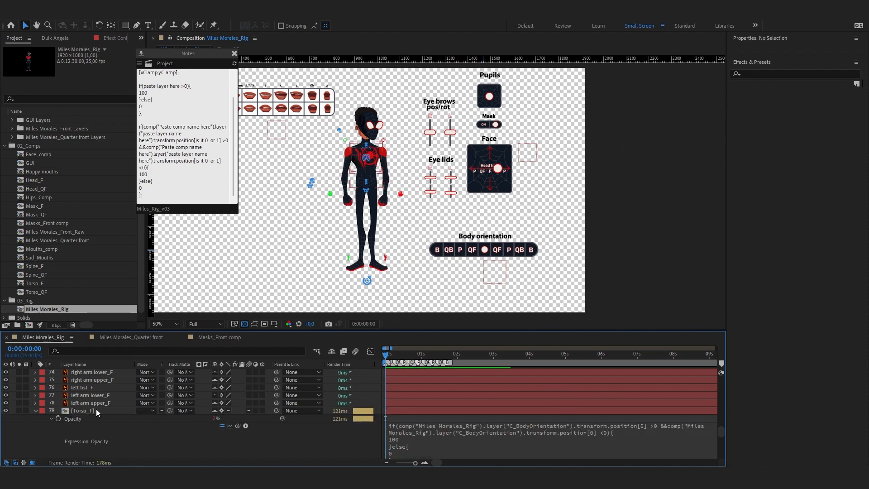
# Disable Torso_F's Opacity expression, move C_BodyOrientation to the border between the left QF and F, and reveal its Position value.
pyautogui.click(222, 426)
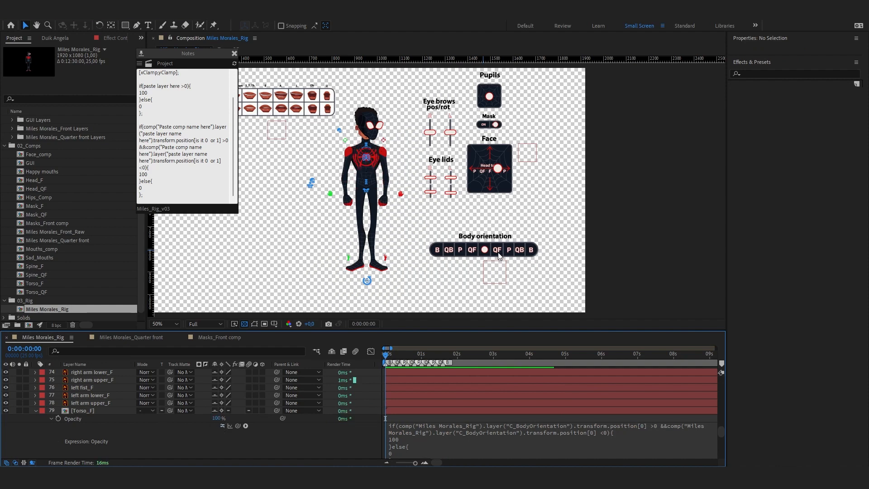
pyautogui.click(485, 252)
pyautogui.scroll(4, 481, 251)
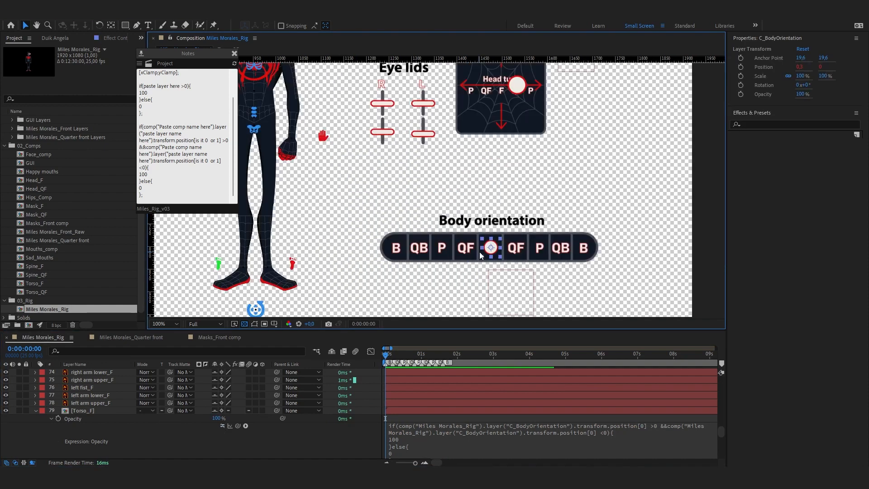
pyautogui.moveTo(506, 245); pyautogui.dragTo(480, 248)
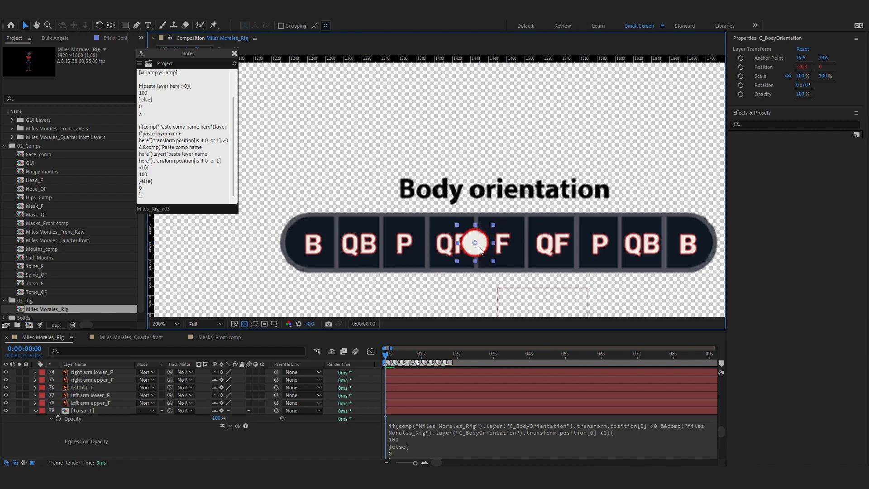
pyautogui.press('Right')
pyautogui.press('Right')
pyautogui.press('Right')
pyautogui.scroll(1, 132, 426)
pyautogui.press('x')
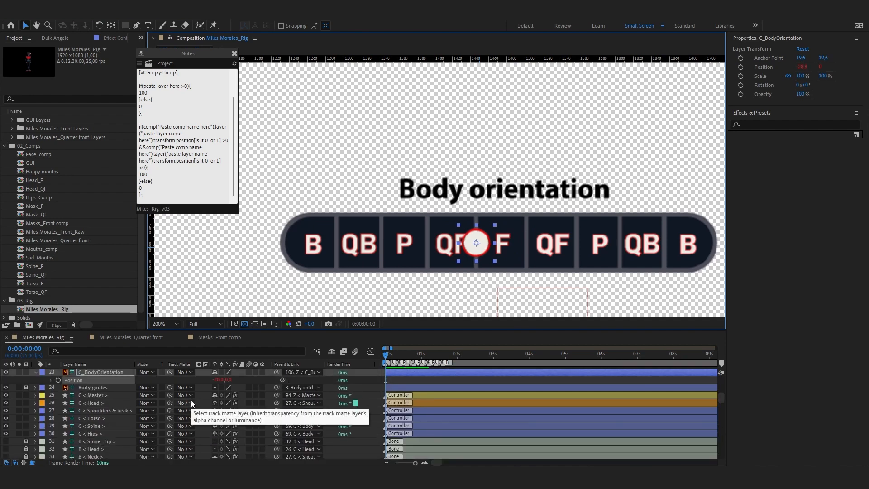
# Change the limits in Torso_F's Opacity expression to >=-28 for the first condition and <=28 for the second.
pyautogui.scroll(-7, 565, 449)
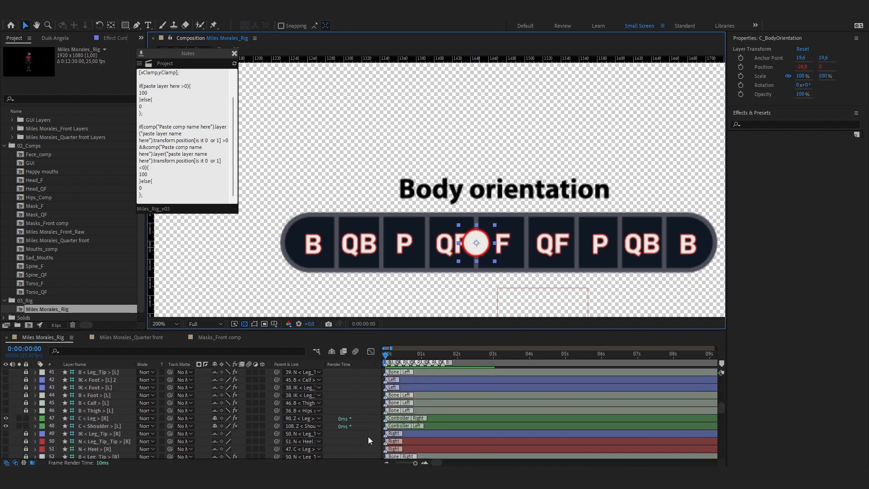
pyautogui.scroll(-10, 368, 436)
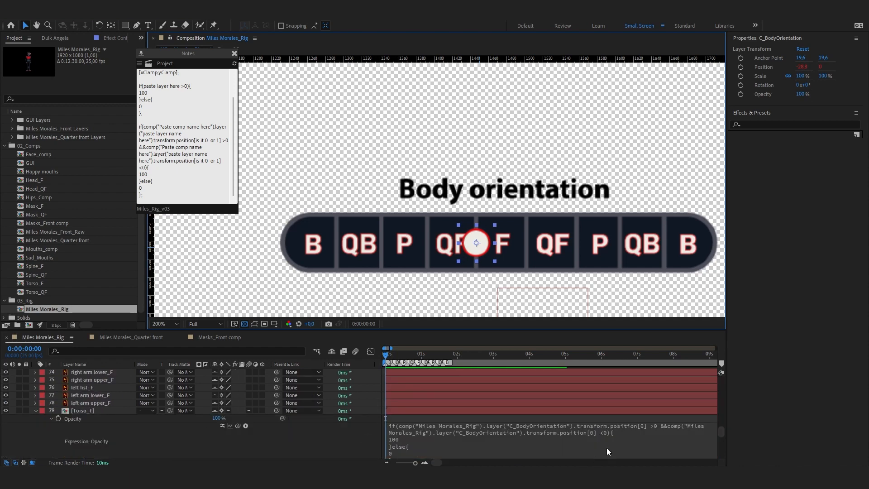
pyautogui.click(608, 444)
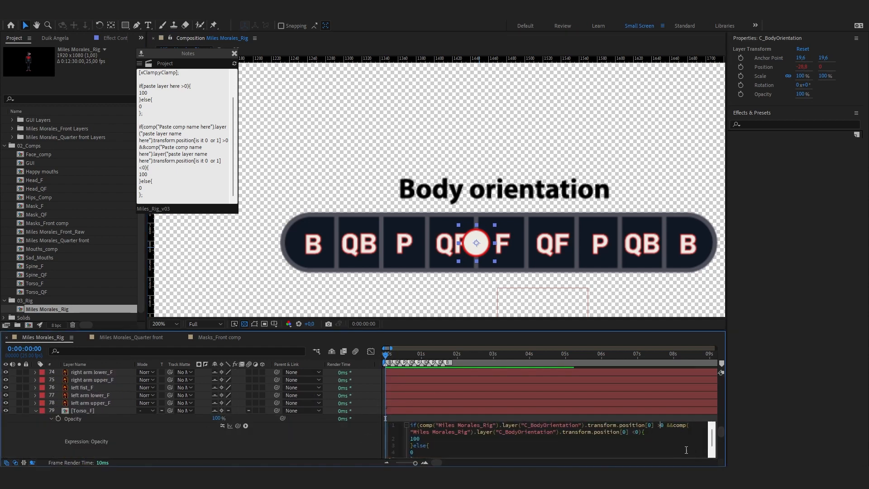
pyautogui.write('=-20')
pyautogui.press('BackSpace')
pyautogui.click(311, 432)
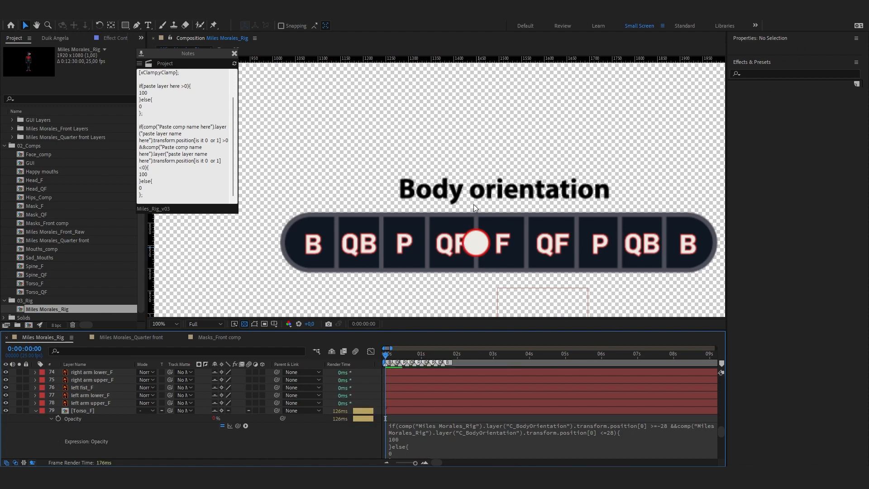
# Move the C_BodyOrientation controller back onto the F position of the Body orientation slider.
pyautogui.scroll(-2, 473, 205)
pyautogui.moveTo(474, 223); pyautogui.dragTo(529, 269)
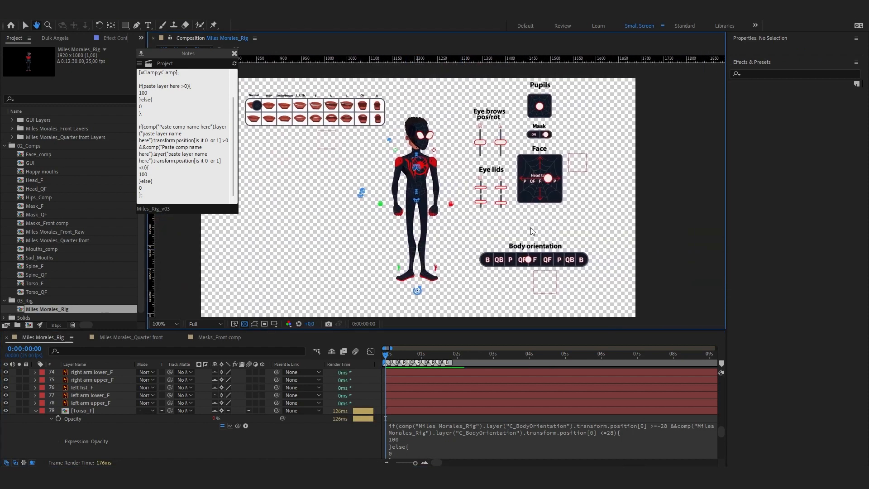
pyautogui.scroll(4, 532, 231)
pyautogui.scroll(-2, 496, 244)
pyautogui.moveTo(450, 256); pyautogui.dragTo(504, 263)
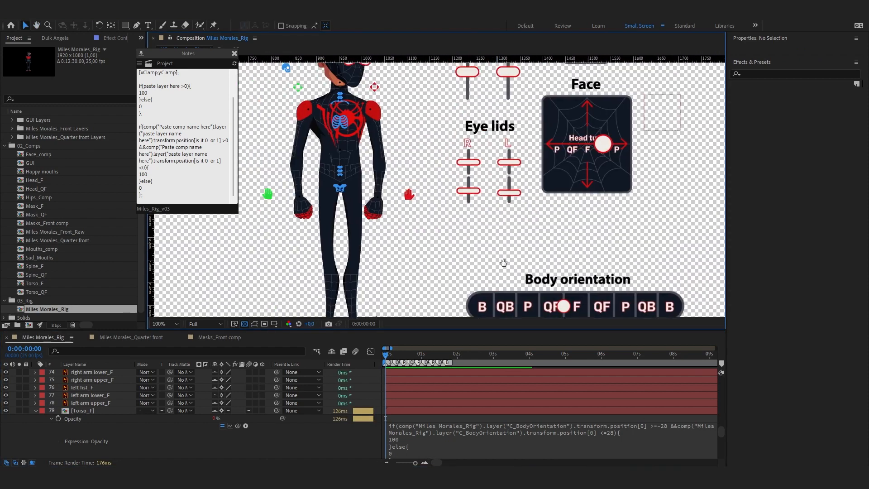
pyautogui.scroll(-2, 565, 264)
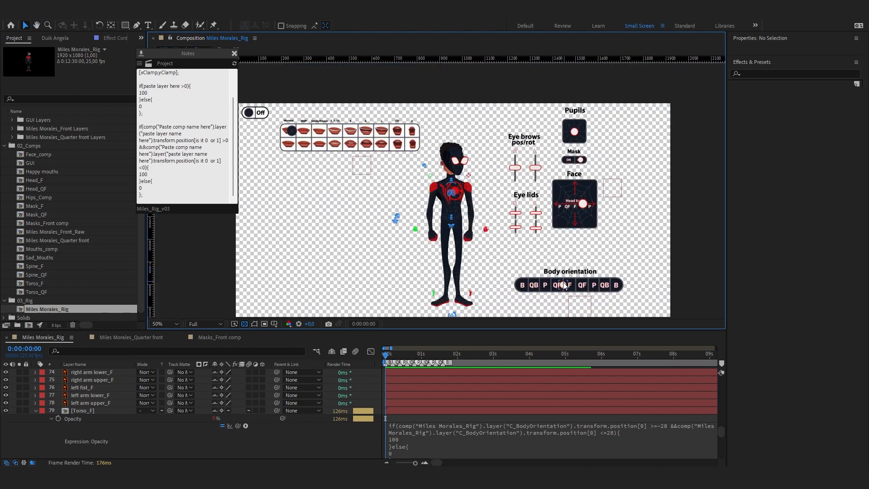
pyautogui.moveTo(563, 286); pyautogui.dragTo(544, 241)
pyautogui.scroll(1, 610, 290)
pyautogui.press('v')
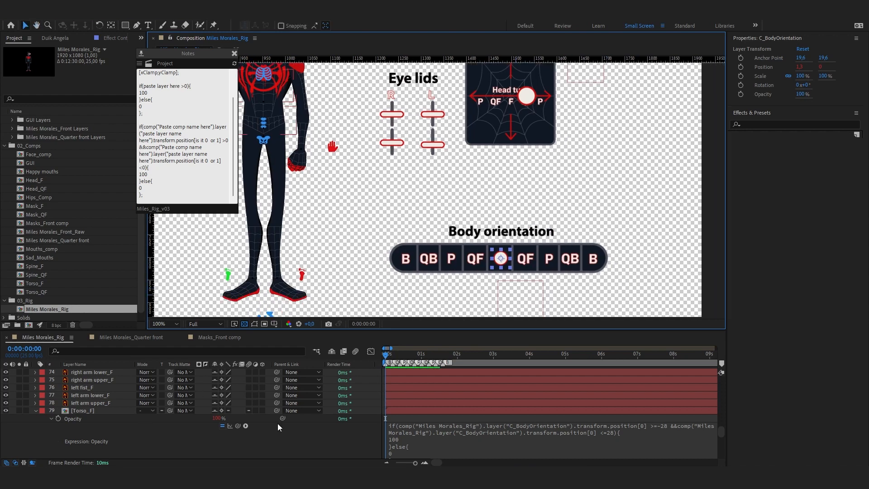
# Copy Torso_F's complete Opacity expression and paste it as an expression on Torso_QF's Opacity.
pyautogui.scroll(-2, 128, 414)
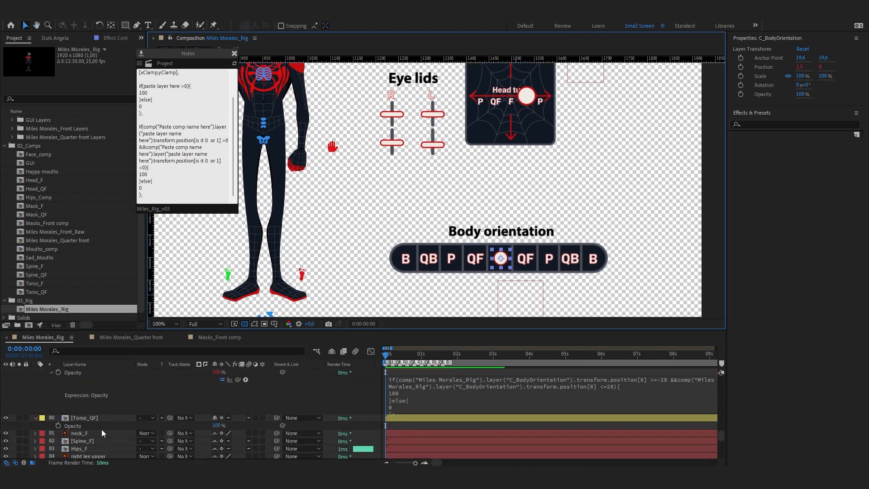
pyautogui.click(474, 395)
pyautogui.hotkey('ctrl', 'c')
pyautogui.click(190, 415)
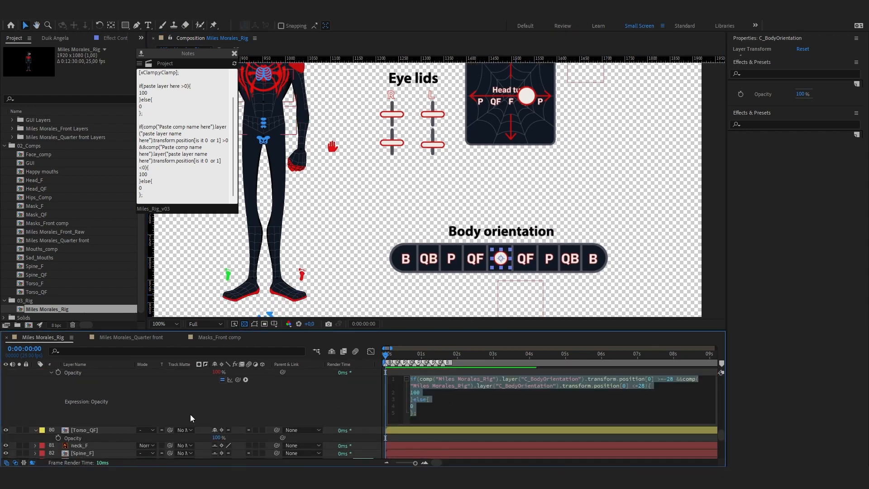
pyautogui.click(81, 439)
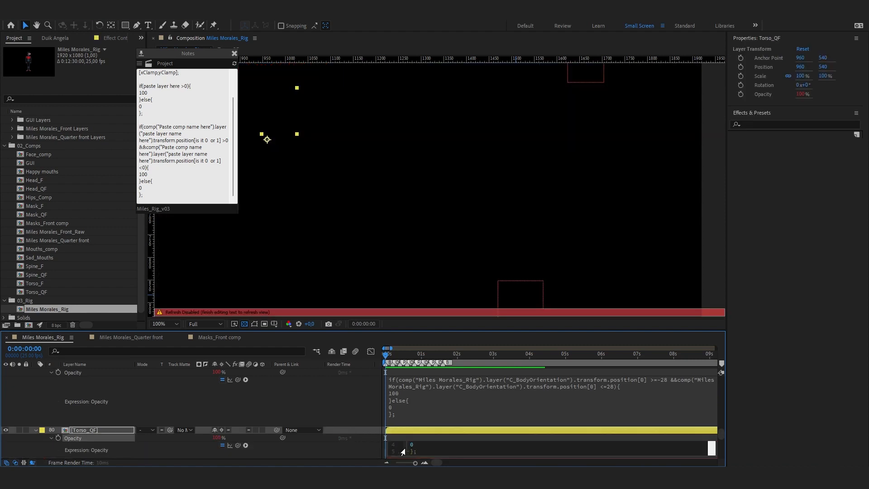
# Change the first condition's limit in Torso_QF's pasted Opacity expression to >28 and disable that expression.
pyautogui.hotkey('ctrl', 'v')
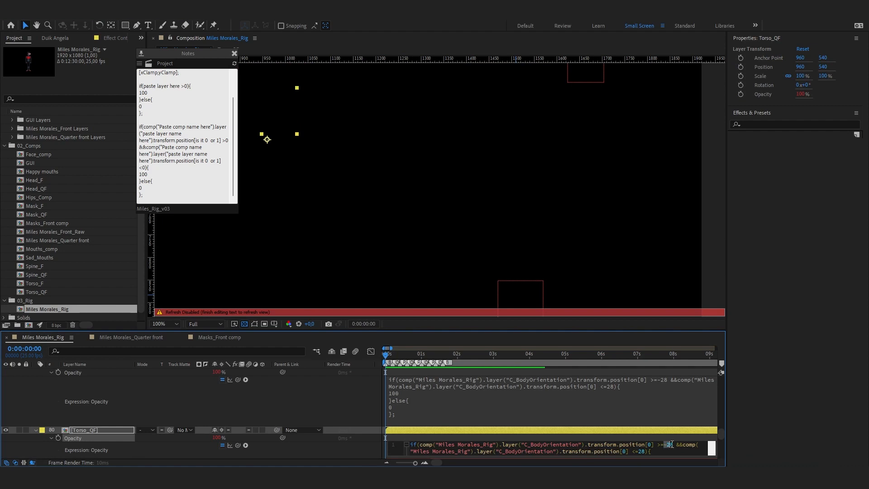
pyautogui.moveTo(660, 444)
pyautogui.mouseDown()
pyautogui.moveTo(673, 445)
pyautogui.moveTo(666, 445)
pyautogui.mouseUp()
pyautogui.press('BackSpace')
pyautogui.click(222, 446)
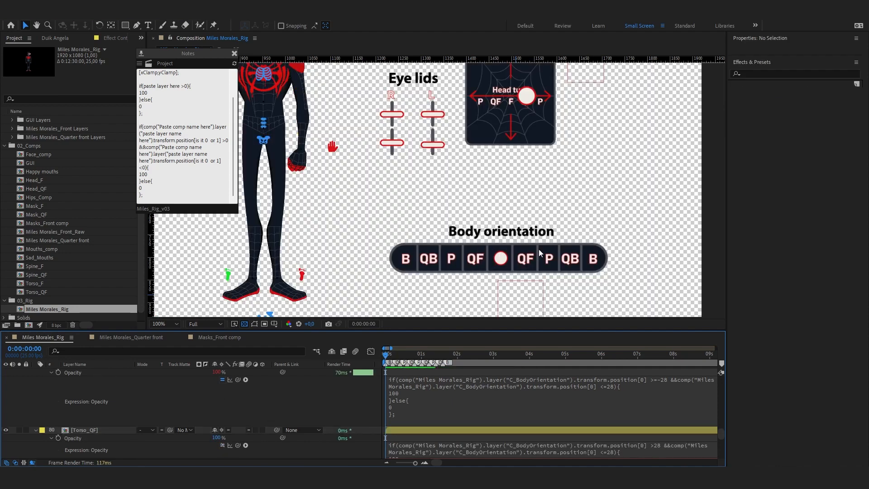
# Move the C_BodyOrientation controller to the border between the right QF and P on the Body orientation slider and check its Position value.
pyautogui.scroll(2, 545, 256)
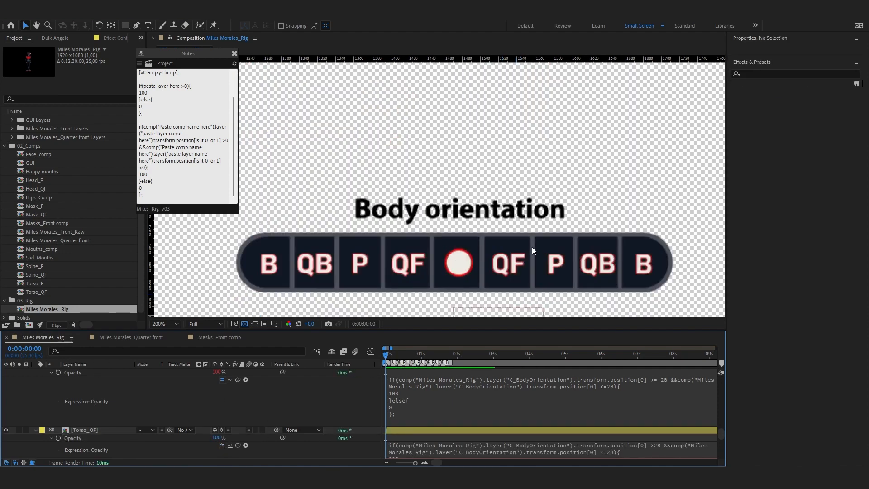
pyautogui.moveTo(467, 262); pyautogui.dragTo(535, 263)
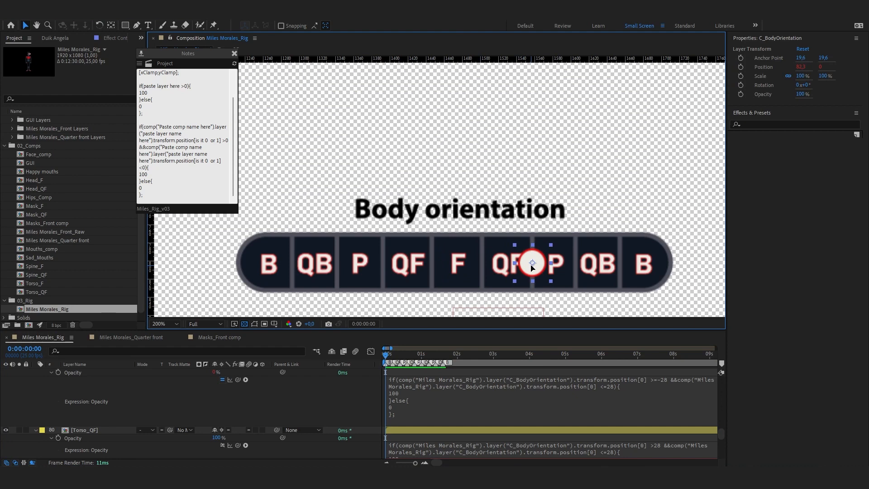
pyautogui.press('Left')
pyautogui.scroll(15, 265, 425)
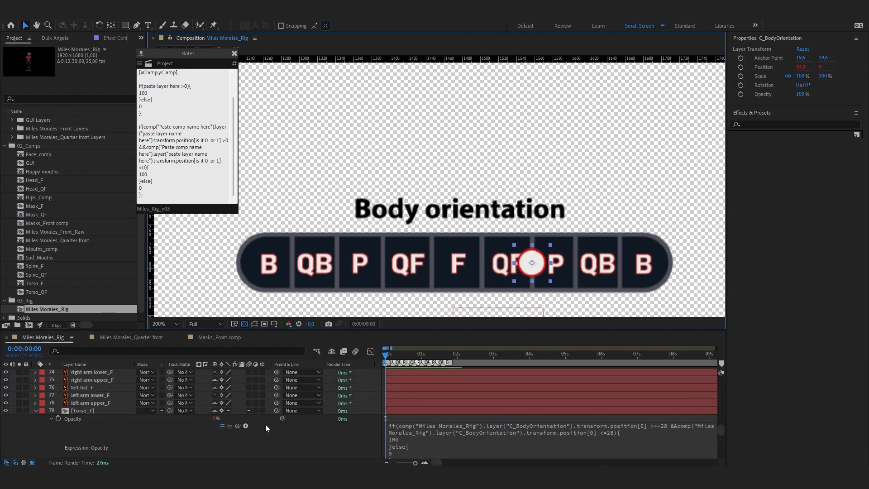
pyautogui.press('p')
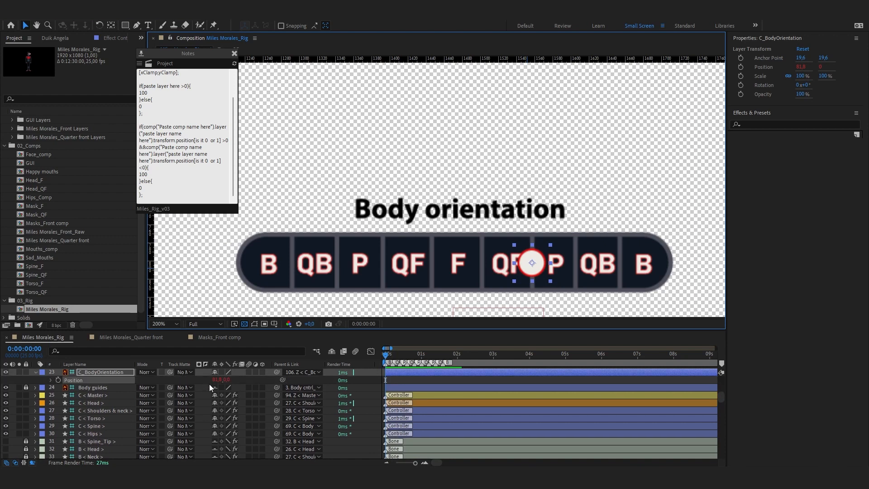
pyautogui.press('p')
# Set the second condition's limit in Torso_QF's Opacity expression to <=81 and apply the expression.
pyautogui.scroll(-10, 297, 428)
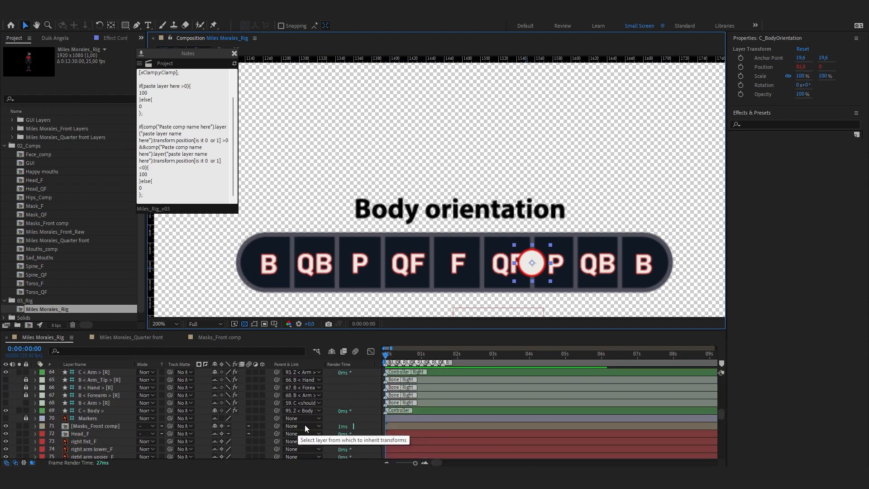
pyautogui.scroll(-5, 305, 425)
pyautogui.click(595, 410)
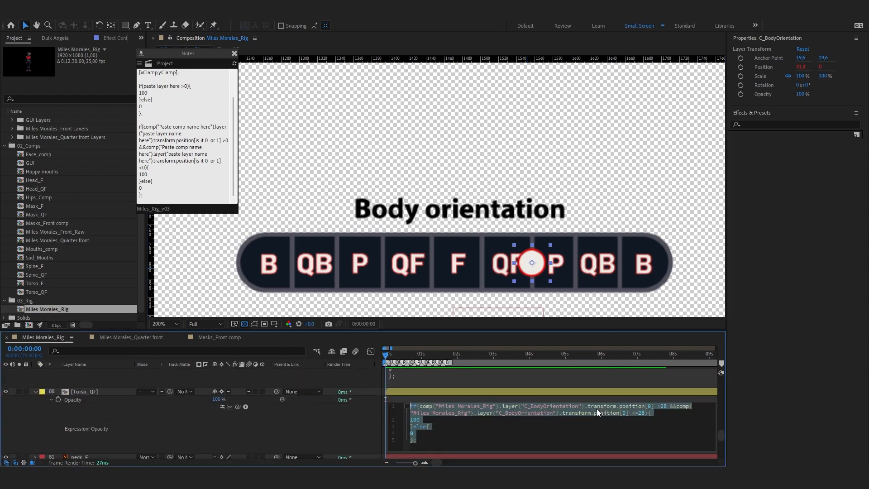
pyautogui.doubleClick(641, 412)
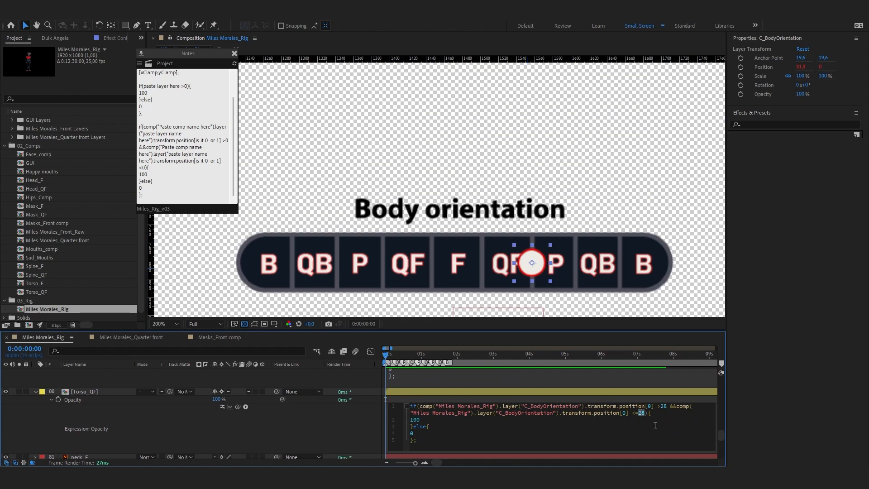
pyautogui.write('8')
pyautogui.click(316, 434)
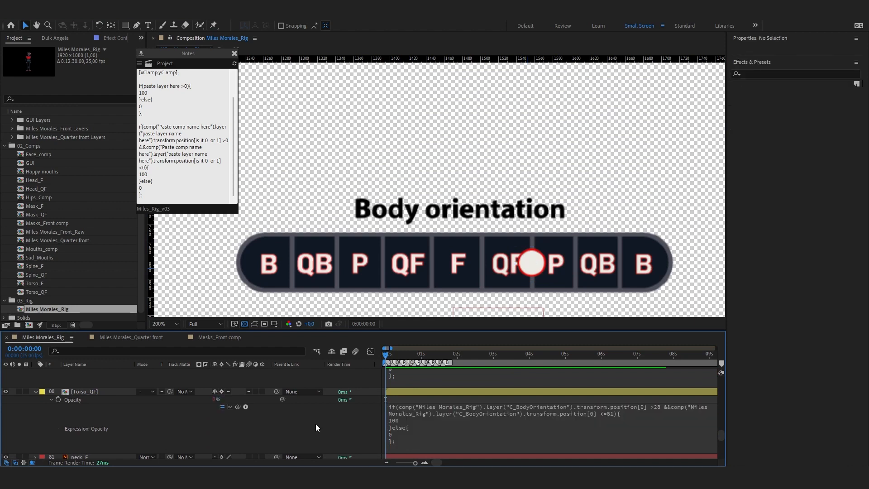
# Move the Body orientation control onto the QF position to switch the torso to its quarter-front view.
pyautogui.scroll(-2, 471, 182)
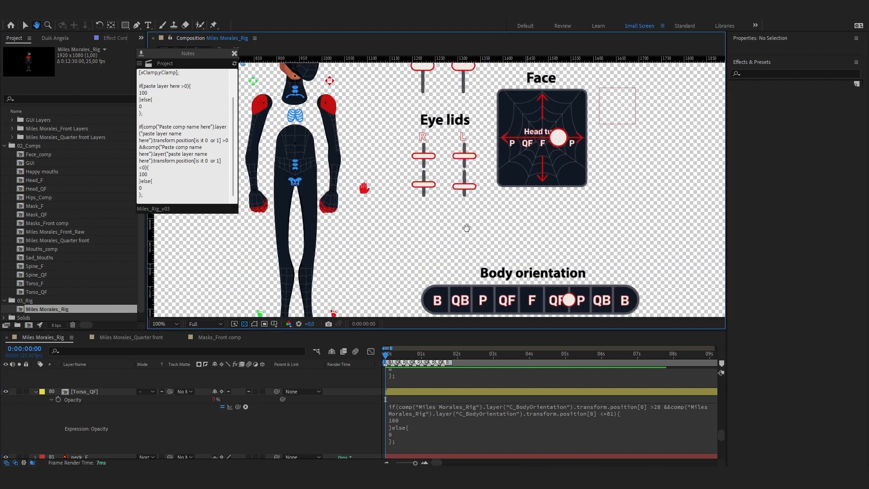
pyautogui.moveTo(467, 177); pyautogui.dragTo(504, 157)
pyautogui.press('v')
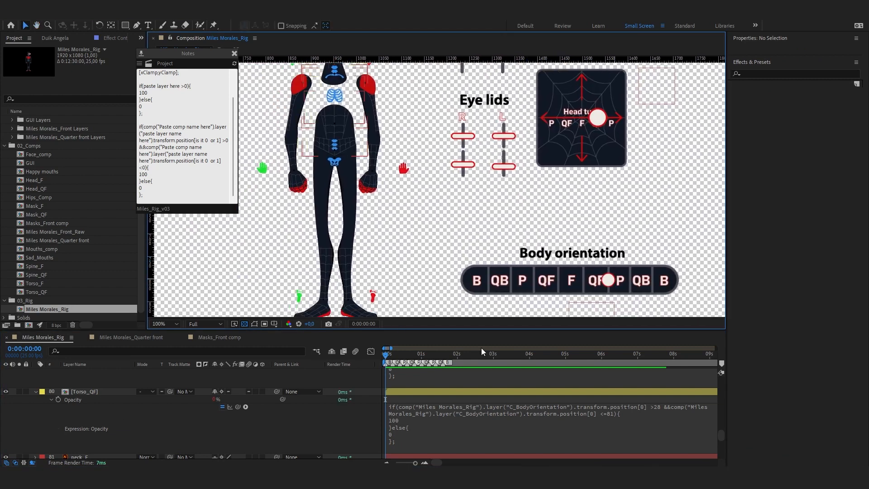
pyautogui.moveTo(425, 148); pyautogui.dragTo(433, 178)
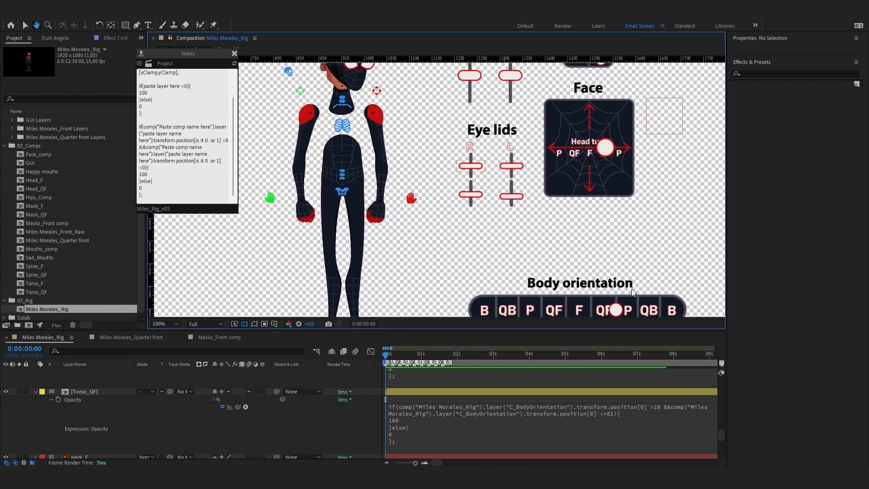
pyautogui.click(606, 311)
pyautogui.moveTo(606, 312)
pyautogui.mouseDown()
pyautogui.moveTo(582, 311)
pyautogui.moveTo(605, 307)
pyautogui.mouseUp()
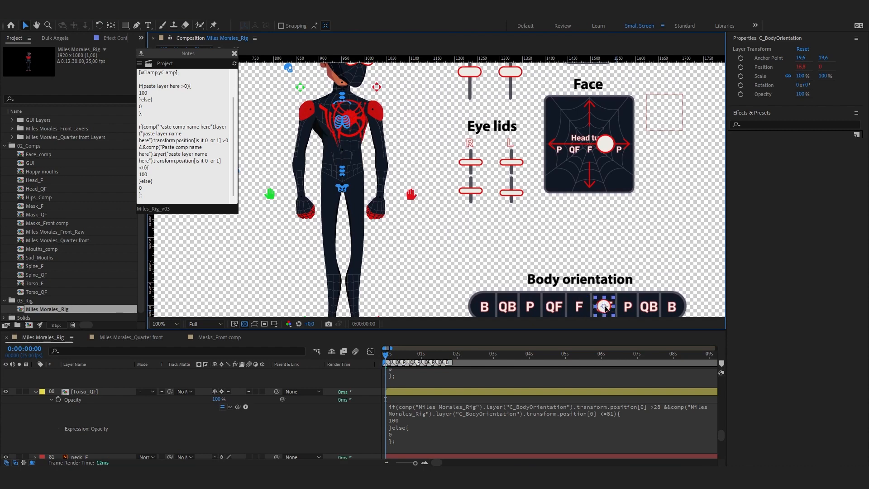
pyautogui.scroll(-1, 457, 215)
# Collapse the Torso_F and Torso_QF layer properties and save the project.
pyautogui.scroll(2, 71, 409)
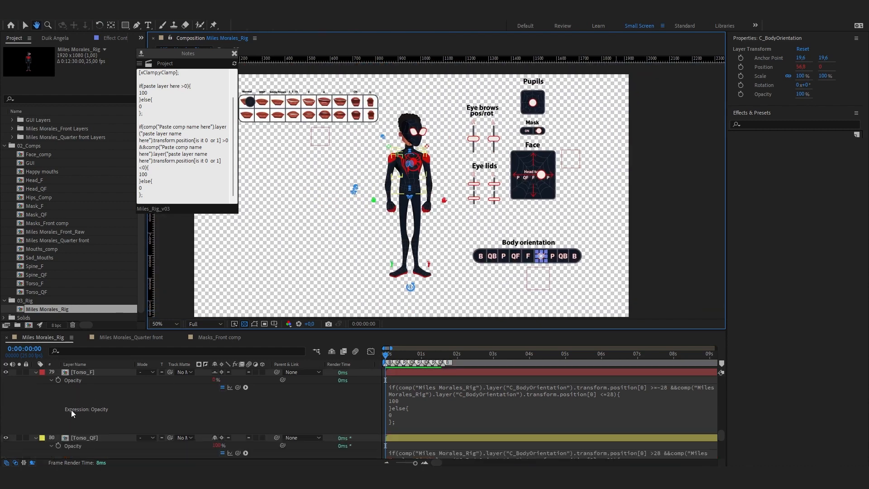
pyautogui.click(31, 377)
pyautogui.click(34, 371)
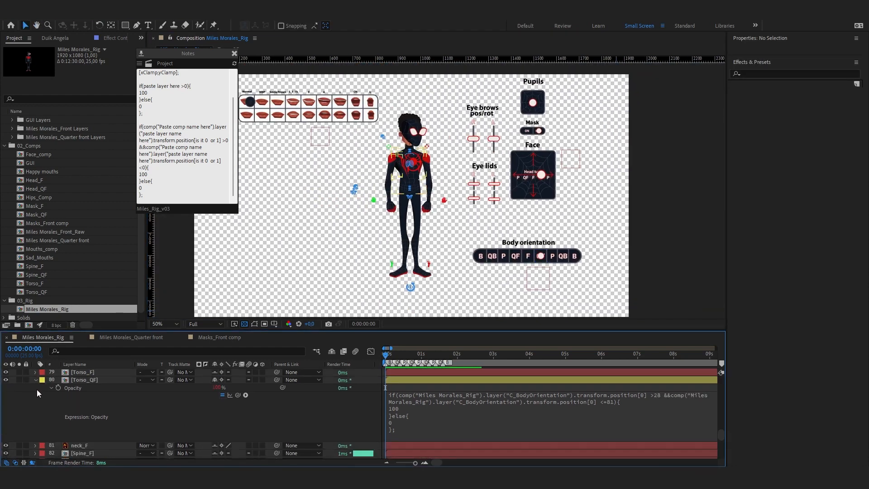
pyautogui.click(35, 380)
pyautogui.scroll(1, 74, 408)
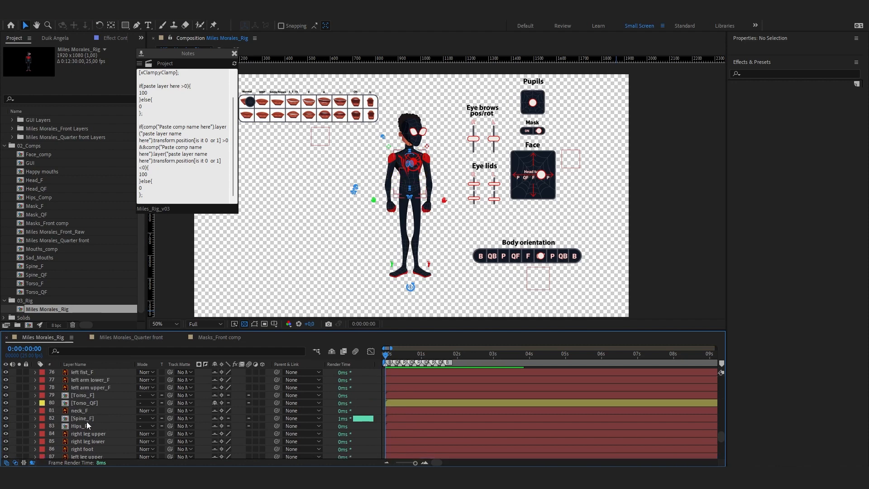
pyautogui.click(86, 419)
pyautogui.click(91, 395)
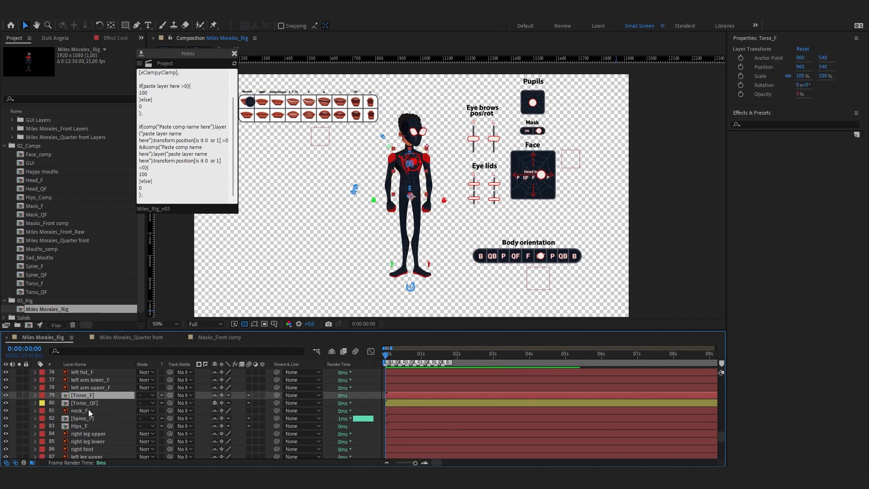
pyautogui.hotkey('ctrl', 's')
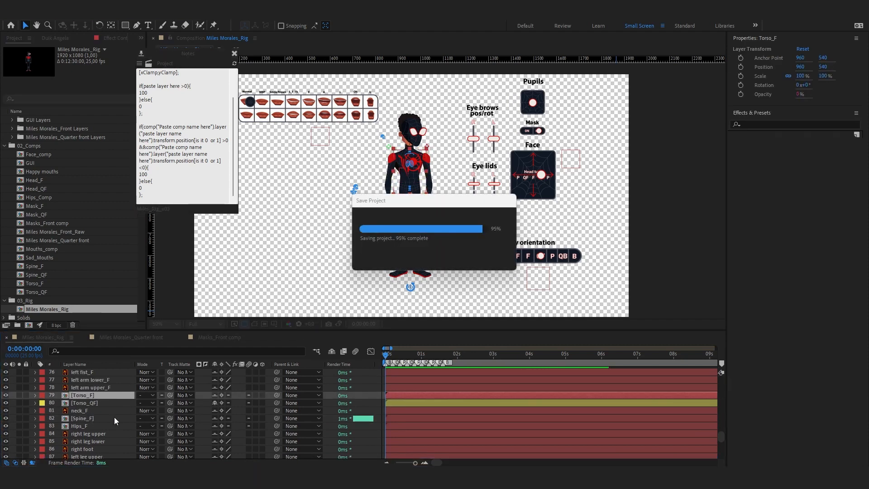
pyautogui.scroll(5, 93, 408)
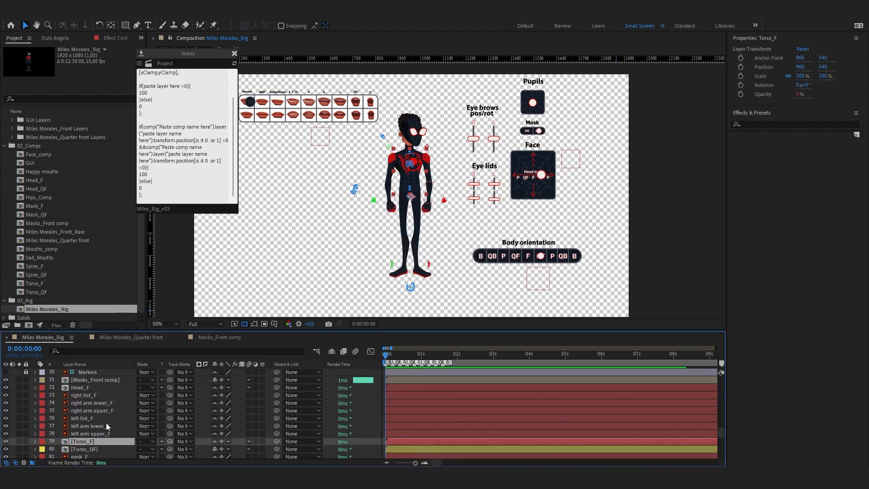
pyautogui.scroll(-3, 94, 413)
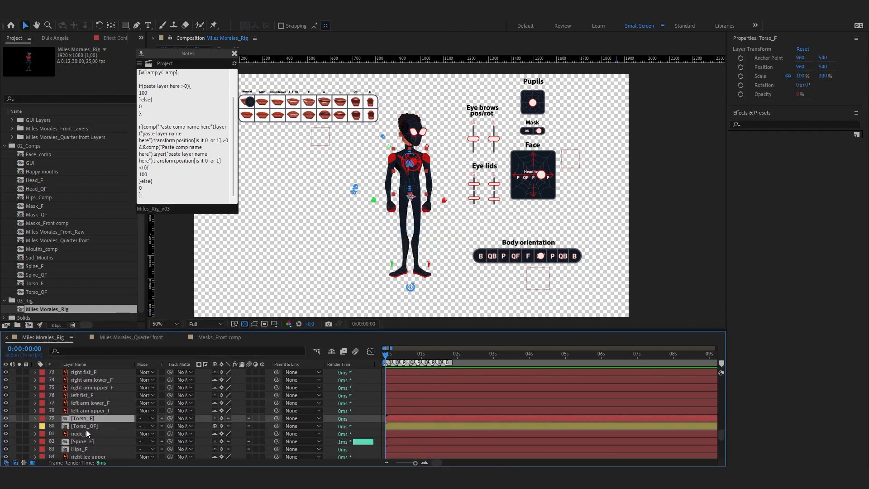
pyautogui.scroll(2, 86, 421)
pyautogui.click(82, 388)
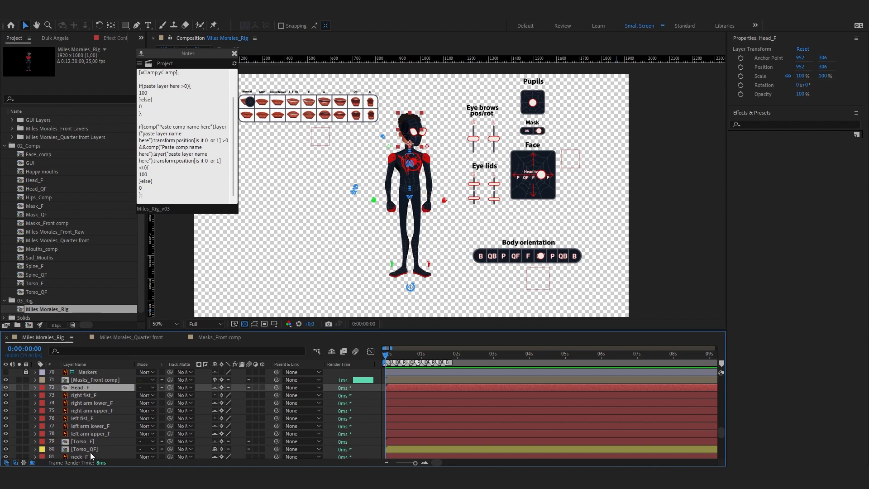
pyautogui.scroll(-2, 90, 434)
# Pre-compose the Torso_F and Torso_QF layers into a new composition named Torso_Comp.
pyautogui.click(91, 418)
pyautogui.scroll(3, 92, 400)
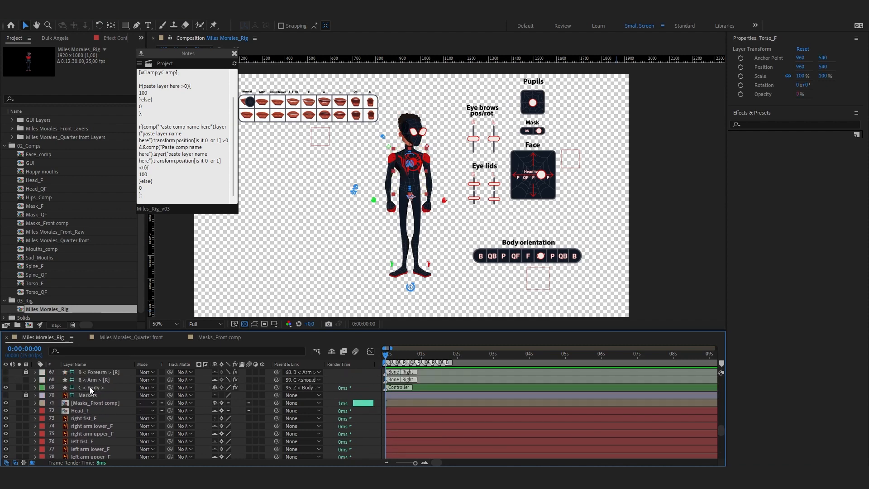
pyautogui.scroll(-3, 95, 398)
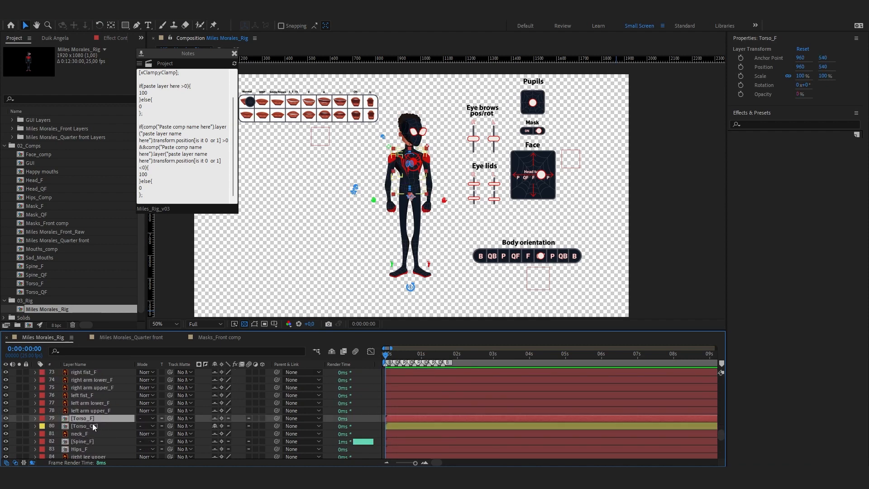
pyautogui.keyDown('shift'); pyautogui.click(100, 425); pyautogui.keyUp('shift')
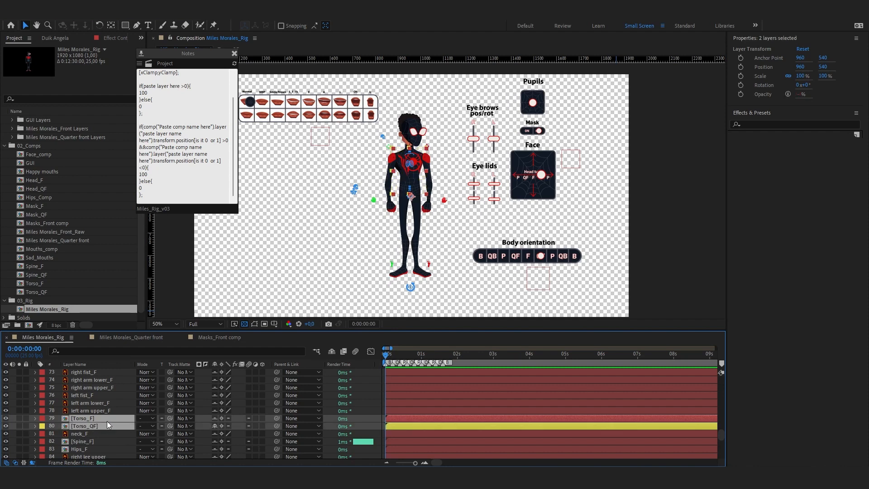
pyautogui.rightClick(107, 421)
pyautogui.click(153, 361)
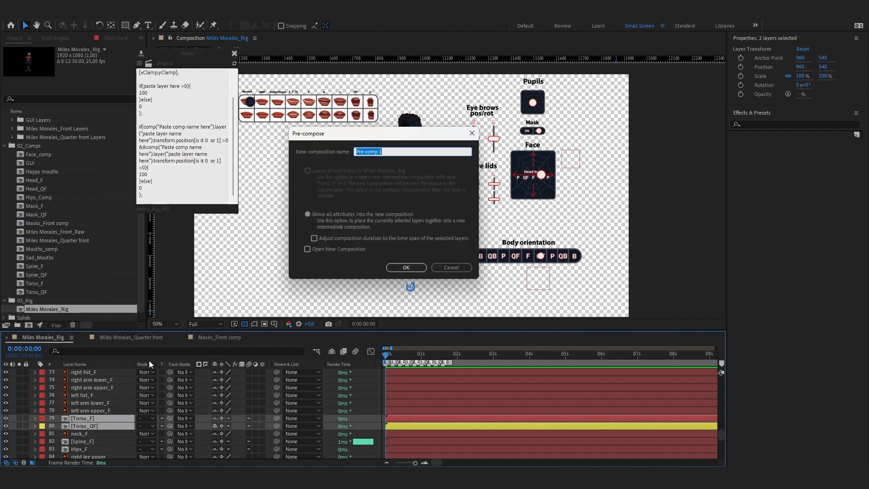
pyautogui.write('Torso')
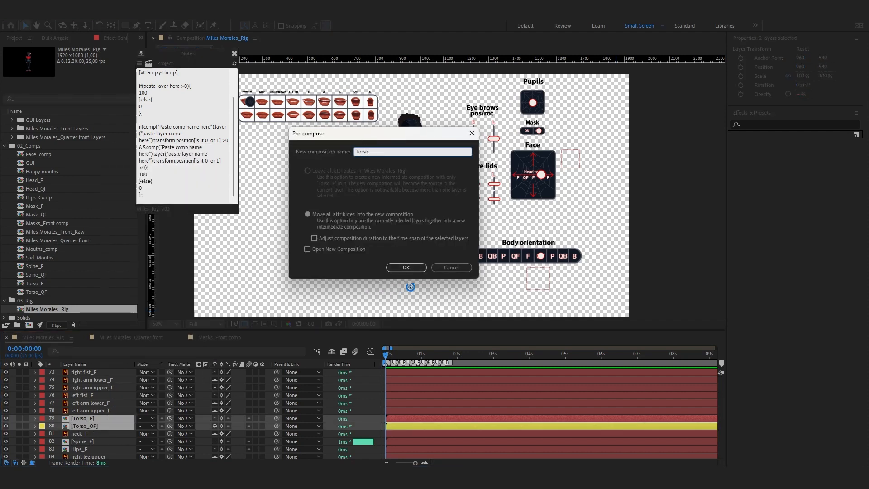
pyautogui.write('_Comp')
pyautogui.click(404, 268)
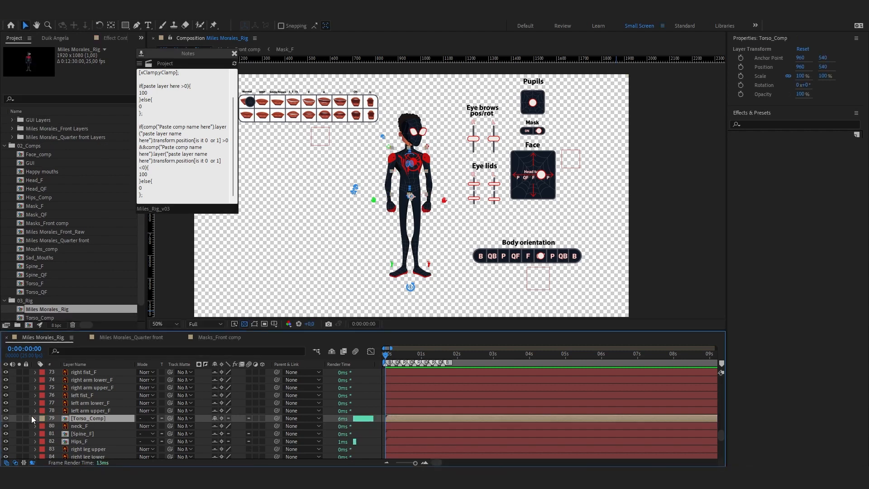
# Set the Torso_Comp layer's label colour to red and save the project.
pyautogui.click(40, 418)
pyautogui.click(66, 257)
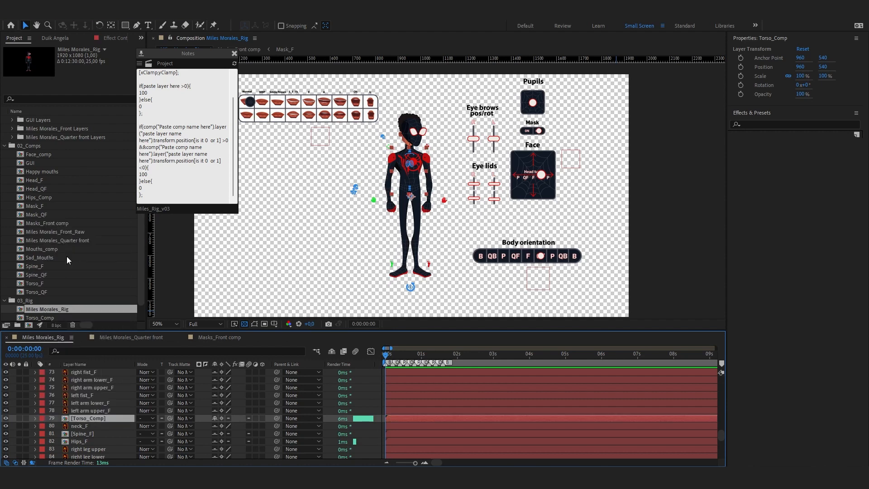
pyautogui.click(86, 426)
pyautogui.click(93, 439)
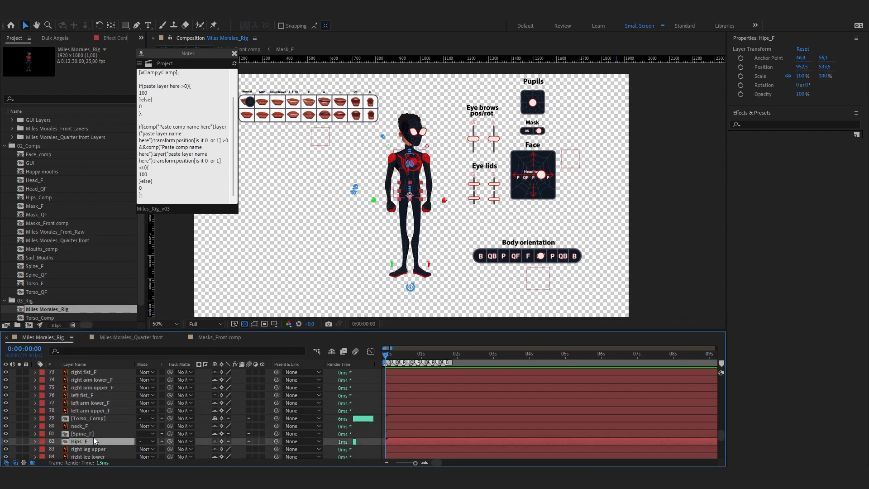
pyautogui.hotkey('ctrl', 's')
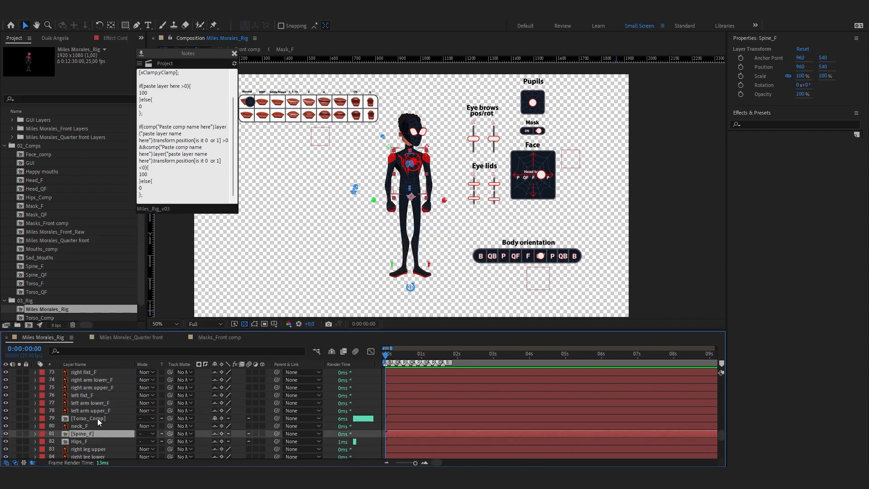
pyautogui.click(106, 418)
pyautogui.click(299, 418)
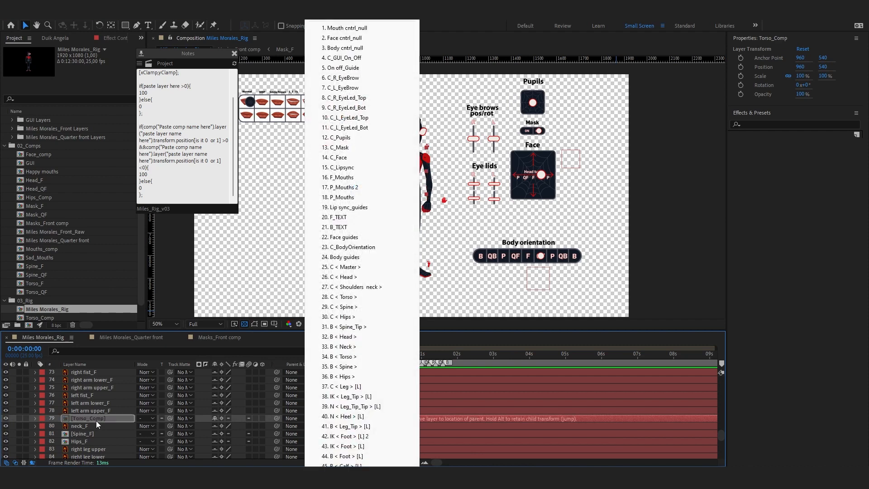
pyautogui.click(96, 420)
# Inspect the contents of the Hips_Comp composition and close it.
pyautogui.click(90, 431)
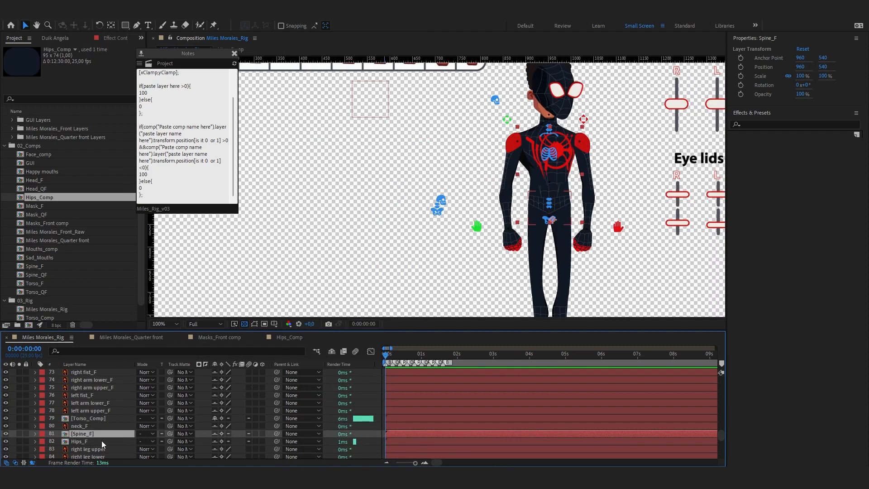
pyautogui.click(98, 441)
pyautogui.click(91, 434)
pyautogui.click(283, 340)
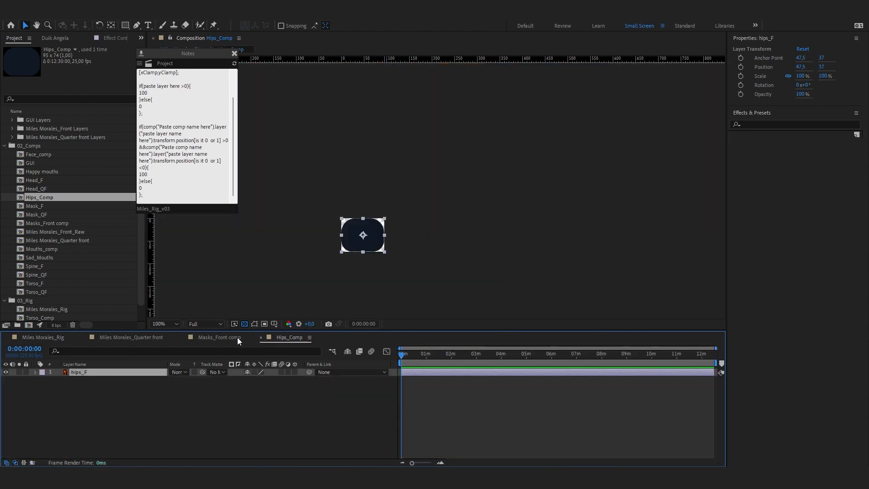
pyautogui.click(260, 337)
# Copy the Spine_QF layer from the Miles Morales_Quarter front composition into Miles Morales_Rig, directly below Spine_F.
pyautogui.click(124, 338)
pyautogui.scroll(1, 107, 395)
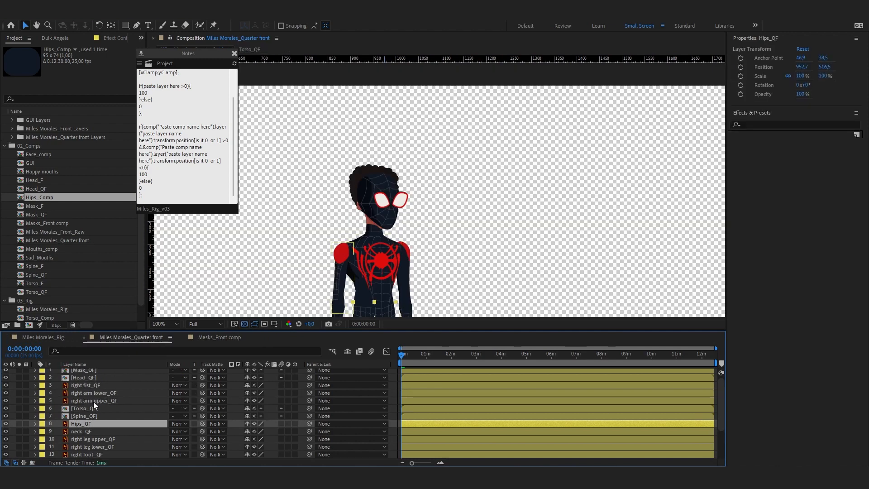
pyautogui.click(95, 408)
pyautogui.click(96, 415)
pyautogui.click(45, 338)
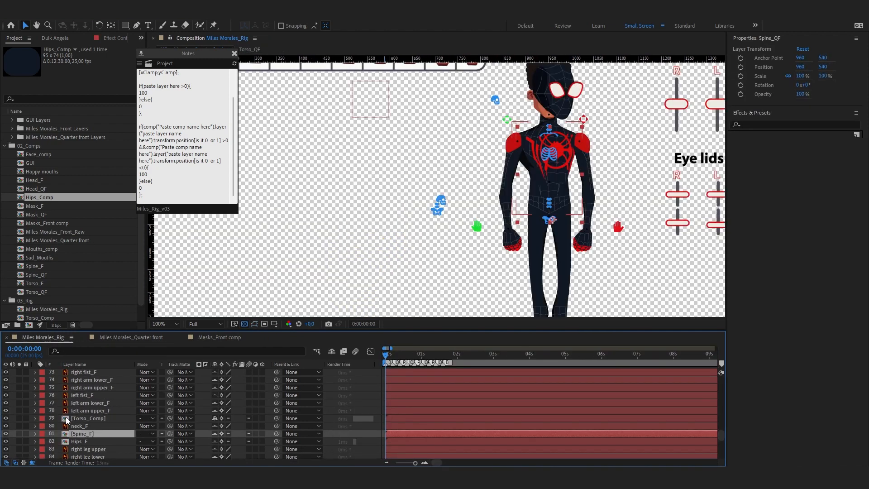
pyautogui.click(90, 443)
pyautogui.hotkey('ctrl', 'v')
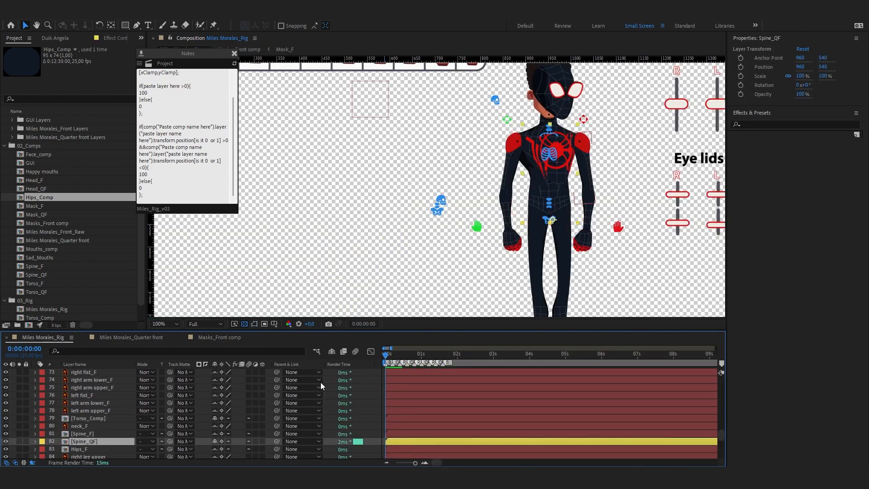
# Reveal the Opacity property of both the Spine_F and Spine_QF layers in Miles Morales_Rig.
pyautogui.scroll(-2, 539, 213)
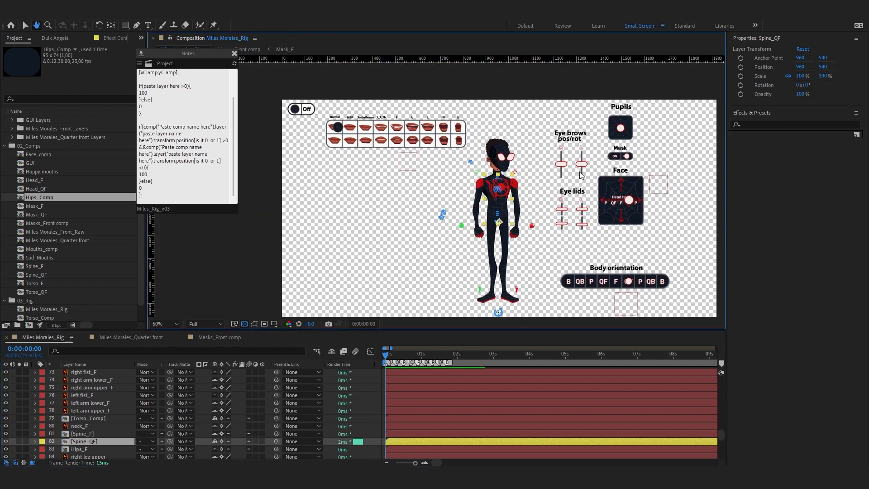
pyautogui.scroll(2, 581, 175)
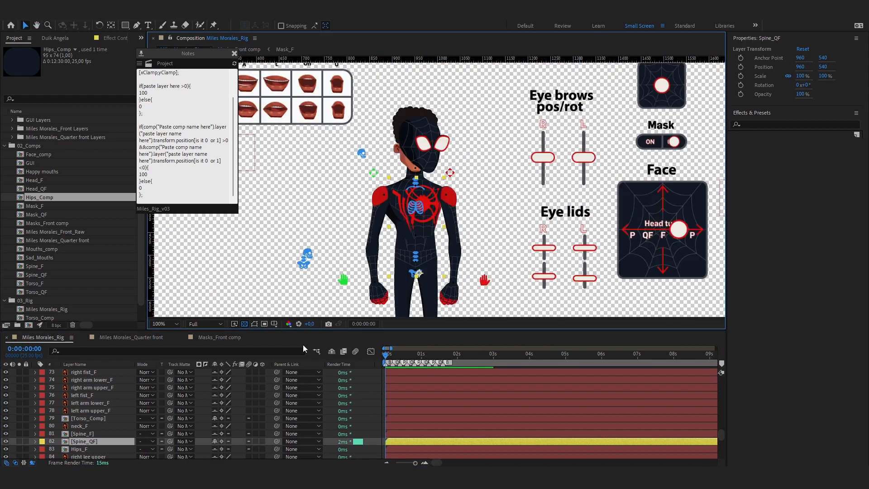
pyautogui.keyDown('shift'); pyautogui.click(79, 434); pyautogui.keyUp('shift')
pyautogui.press('t')
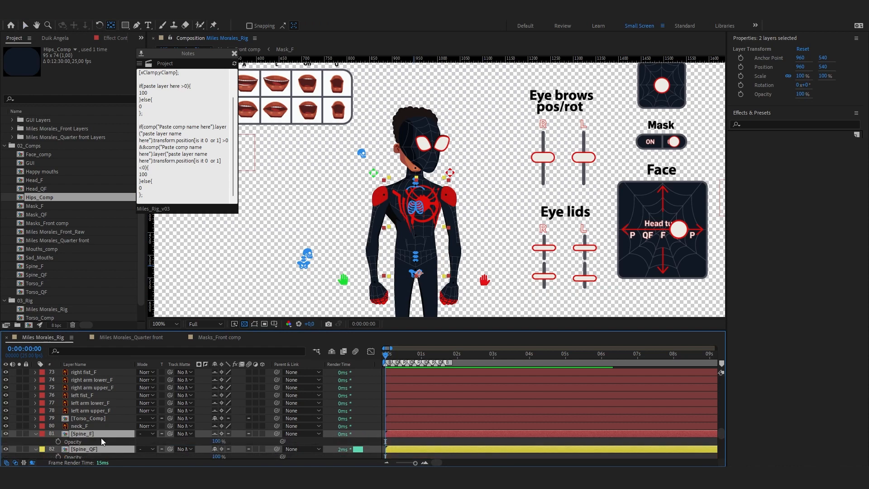
pyautogui.scroll(-1, 331, 432)
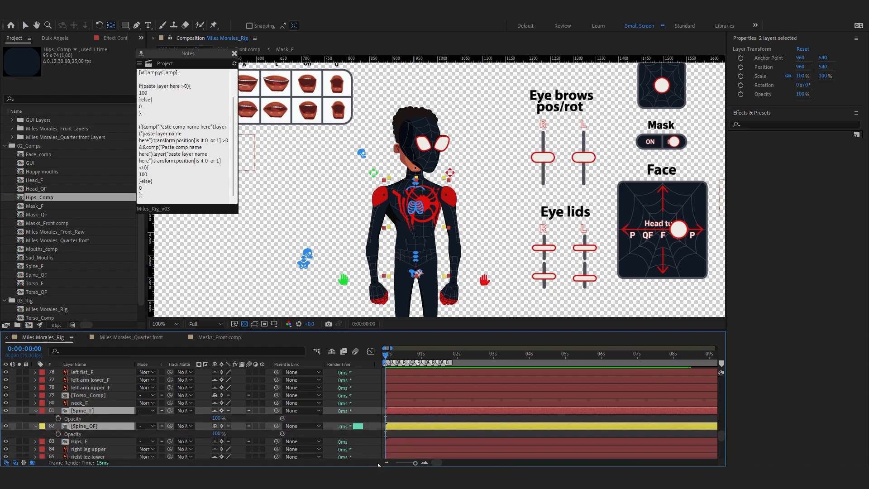
# Open the Torso_Comp composition and reveal the opacity expressions of its Torso_F and Torso_QF layers.
pyautogui.click(90, 396)
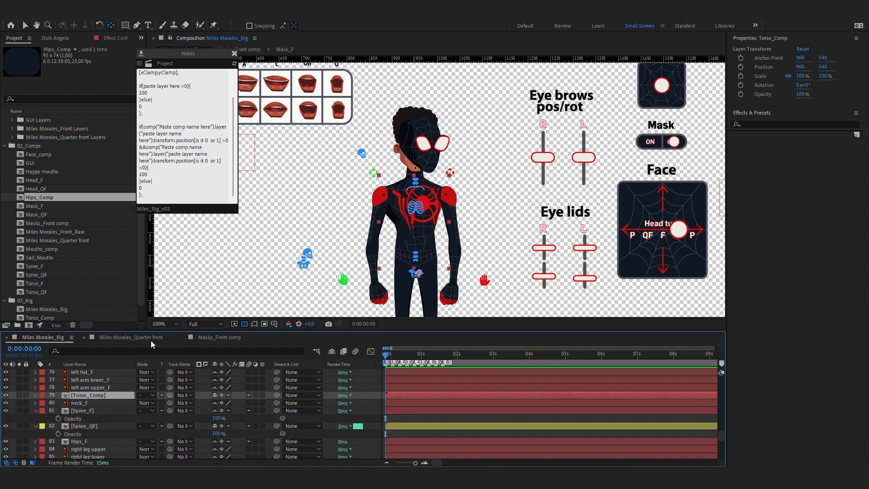
pyautogui.doubleClick(94, 396)
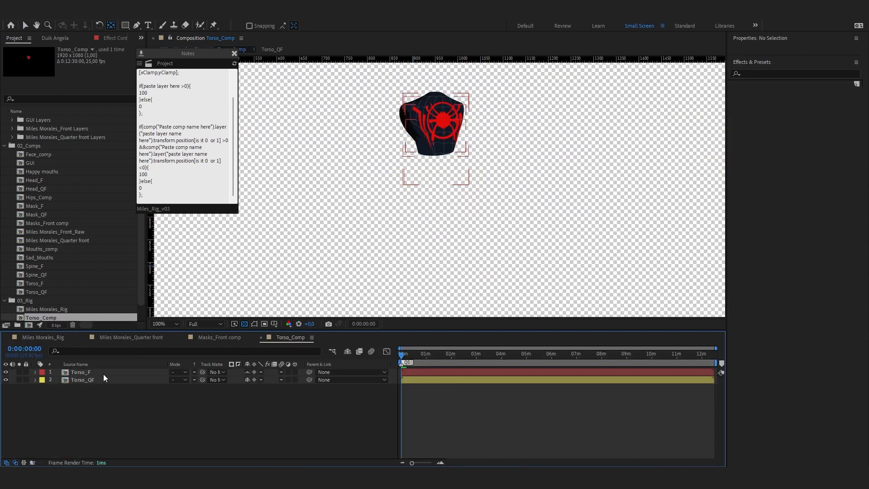
pyautogui.click(104, 374)
pyautogui.keyDown('shift'); pyautogui.click(99, 381); pyautogui.keyUp('shift')
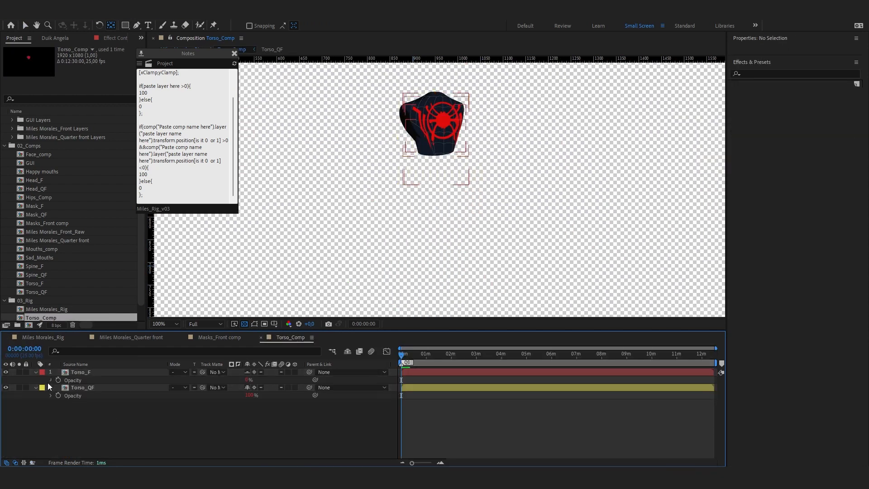
pyautogui.click(51, 380)
pyautogui.click(51, 402)
# Copy Torso_F's opacity expression, covering C_BodyOrientation position[0] from -28 to 28, onto Spine_F's Opacity in Miles Morales_Rig.
pyautogui.click(435, 390)
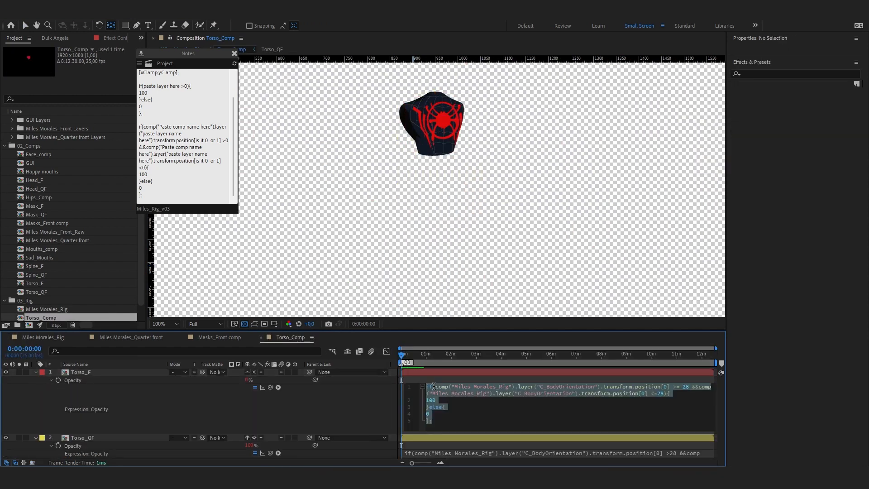
pyautogui.click(52, 339)
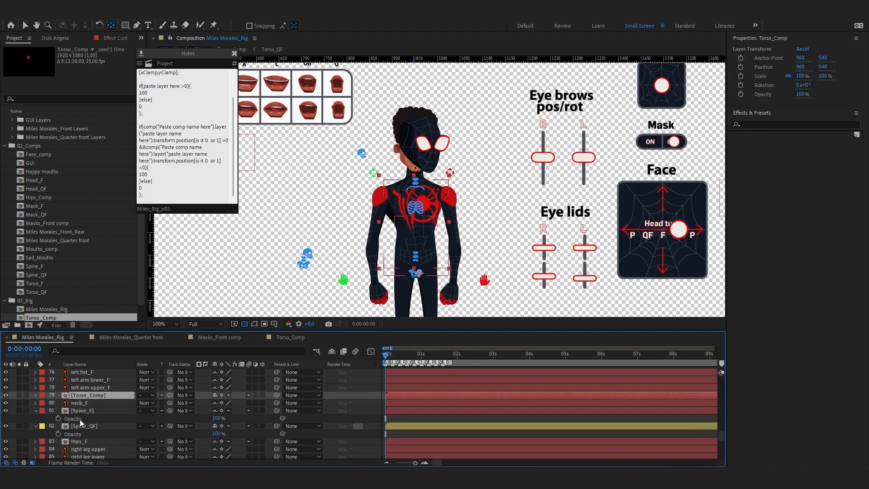
pyautogui.keyDown('alt'); pyautogui.click(61, 419); pyautogui.keyUp('alt')
pyautogui.hotkey('ctrl', 'v')
pyautogui.click(139, 413)
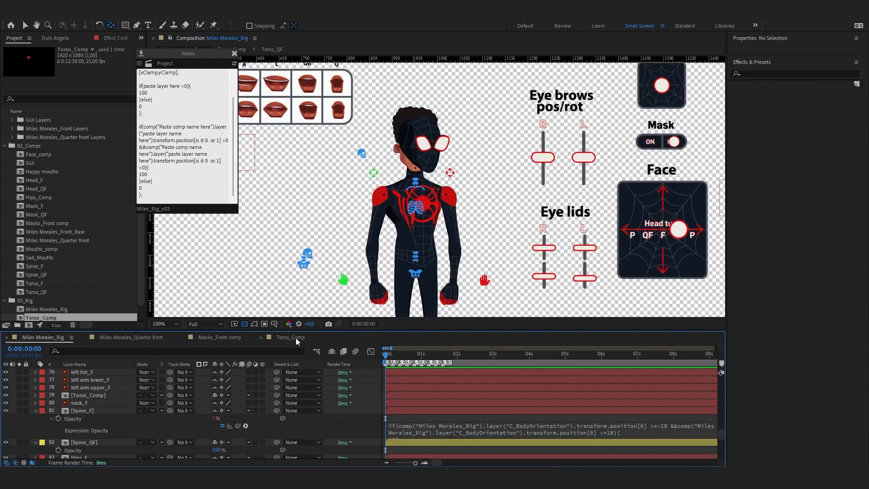
# Copy Torso_QF's opacity expression from Torso_Comp, covering C_BodyOrientation position[0] above 28 up to 81, onto Spine_QF's Opacity in Miles Morales_Rig.
pyautogui.click(296, 337)
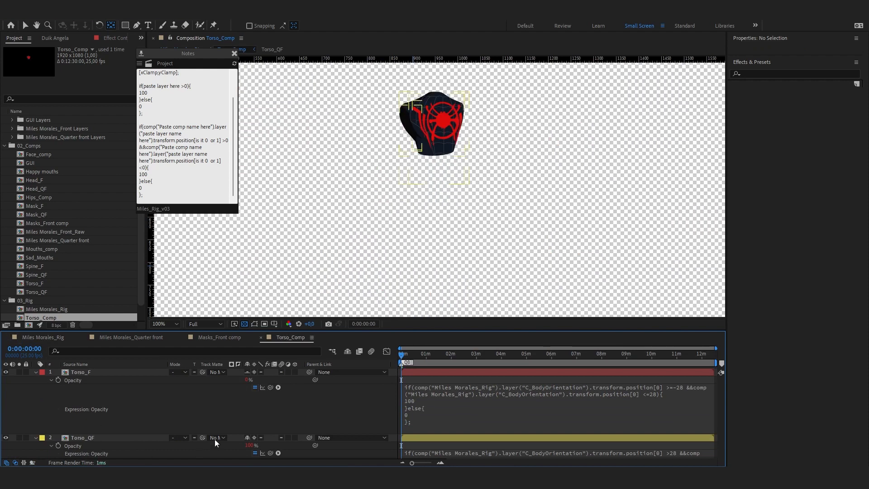
pyautogui.click(444, 453)
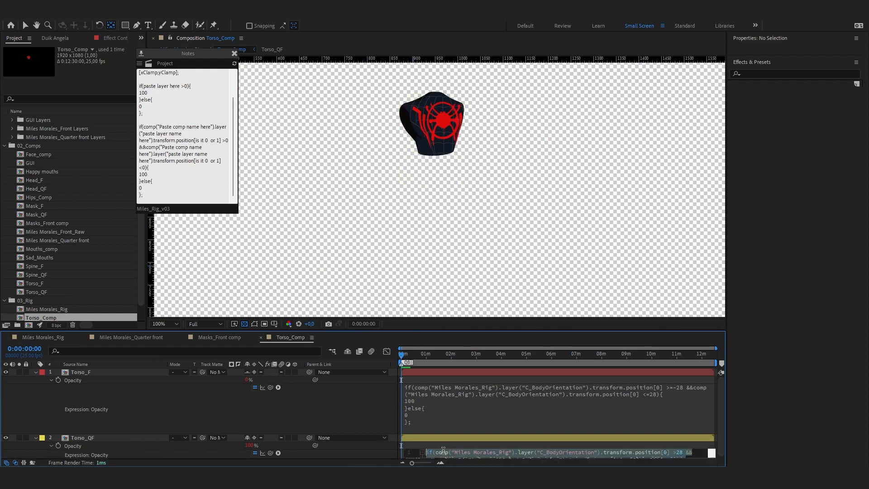
pyautogui.click(126, 393)
pyautogui.click(53, 339)
pyautogui.scroll(-1, 96, 417)
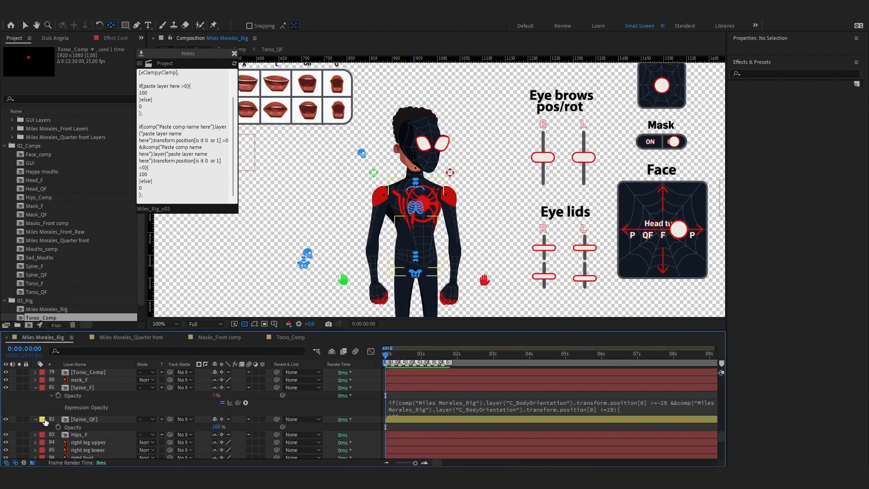
pyautogui.keyDown('alt'); pyautogui.click(57, 427); pyautogui.keyUp('alt')
pyautogui.hotkey('ctrl', 'v')
pyautogui.click(192, 402)
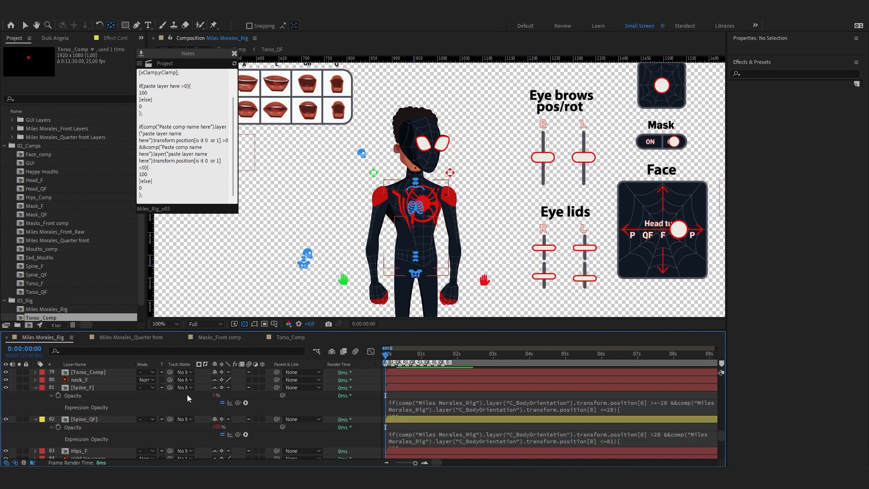
# Examine how the Spine_F, Spine_QF and Hips_F layers sit on the character in Miles Morales_Rig.
pyautogui.click(91, 389)
pyautogui.click(103, 418)
pyautogui.scroll(-1, 97, 416)
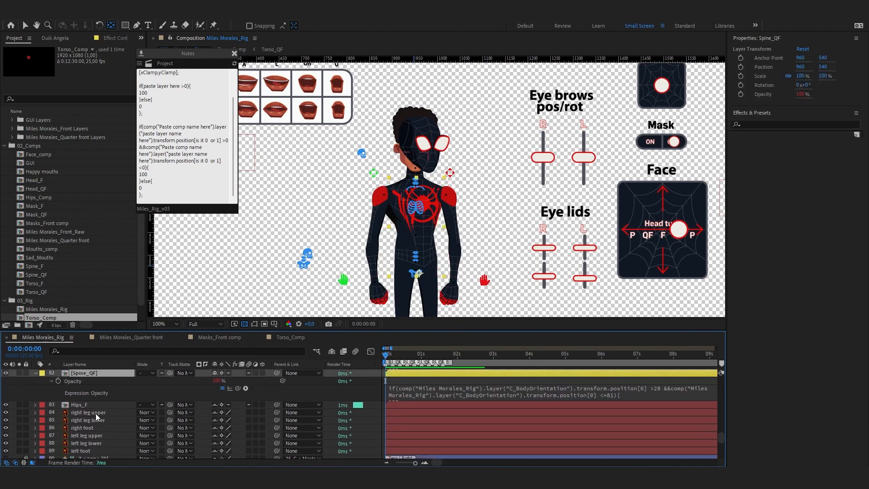
pyautogui.click(114, 402)
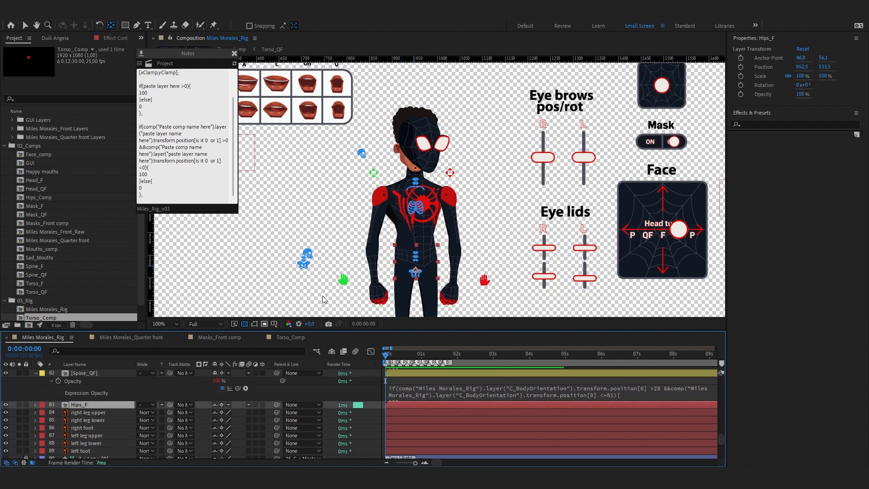
pyautogui.scroll(2, 422, 257)
pyautogui.press('v')
pyautogui.scroll(-1, 426, 268)
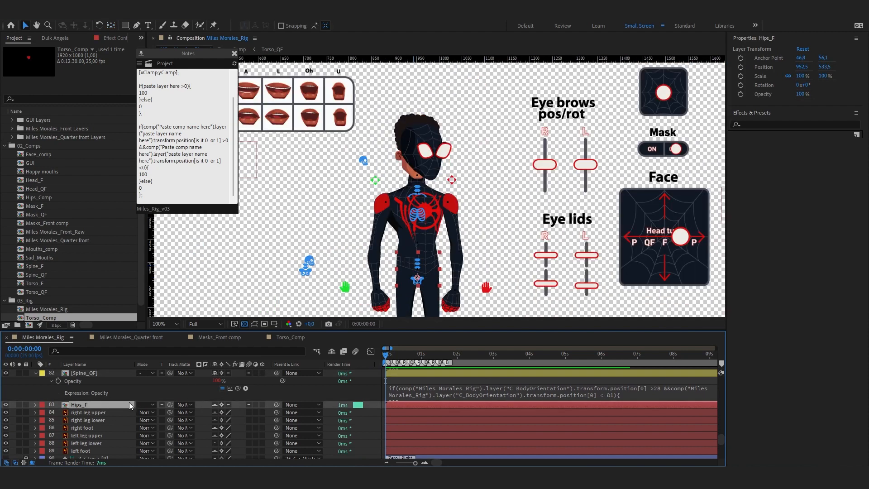
pyautogui.press('h')
pyautogui.scroll(-1, 136, 389)
pyautogui.press('v')
# Examine the hips_F artwork inside Hips_Comp, moving the Notes window out of the way, and return to Miles Morales_Rig.
pyautogui.doubleClick(112, 386)
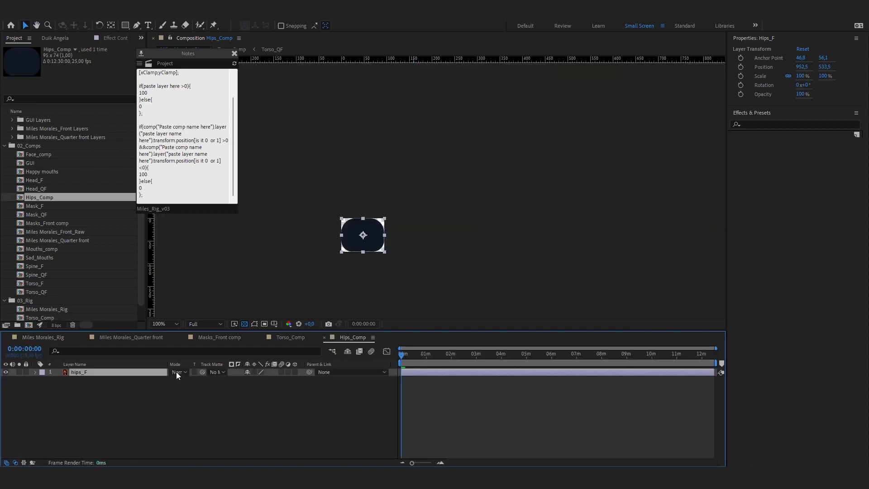
pyautogui.click(379, 218)
pyautogui.scroll(-1, 380, 218)
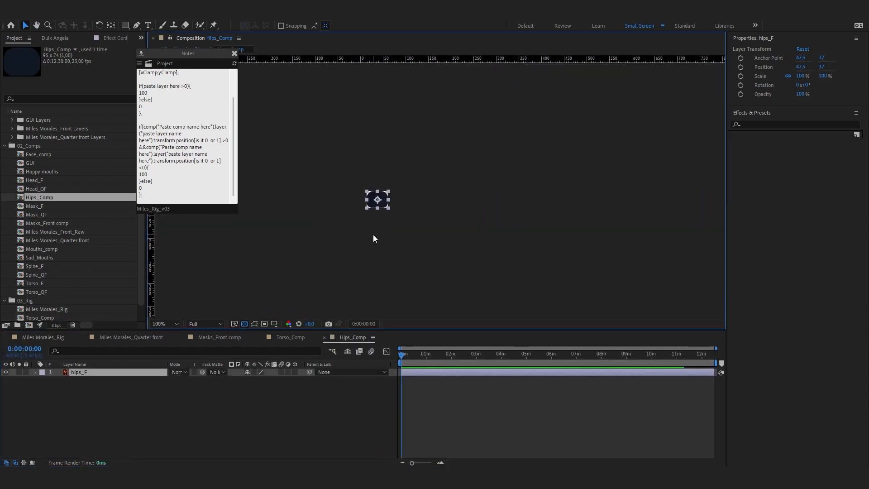
pyautogui.scroll(1, 374, 235)
pyautogui.moveTo(180, 54); pyautogui.dragTo(153, 64)
pyautogui.scroll(3, 381, 167)
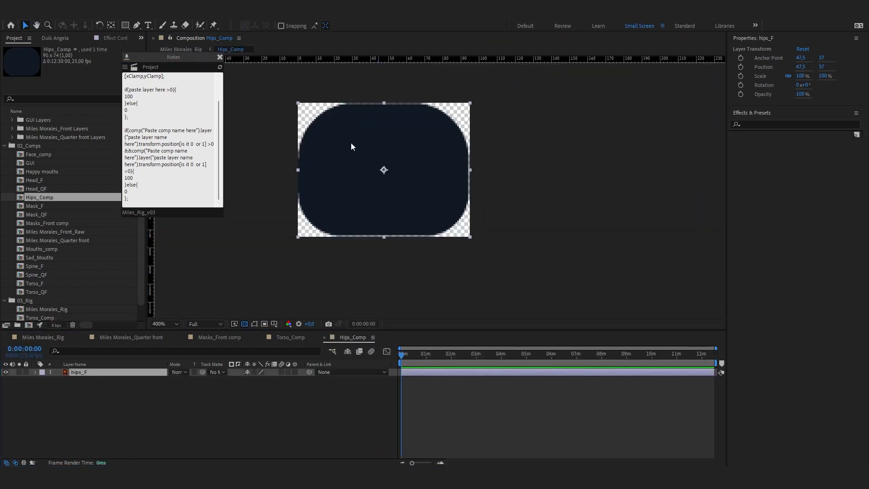
pyautogui.scroll(-2, 406, 113)
pyautogui.click(47, 339)
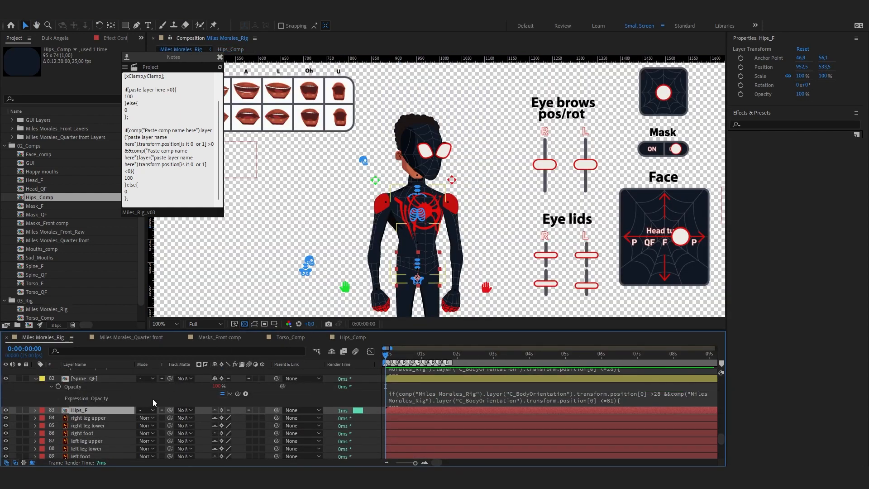
# Compare the Hips_Comp, Torso_Comp and Miles Morales_Quarter front compositions with the Hips_F layer in Miles Morales_Rig.
pyautogui.click(346, 338)
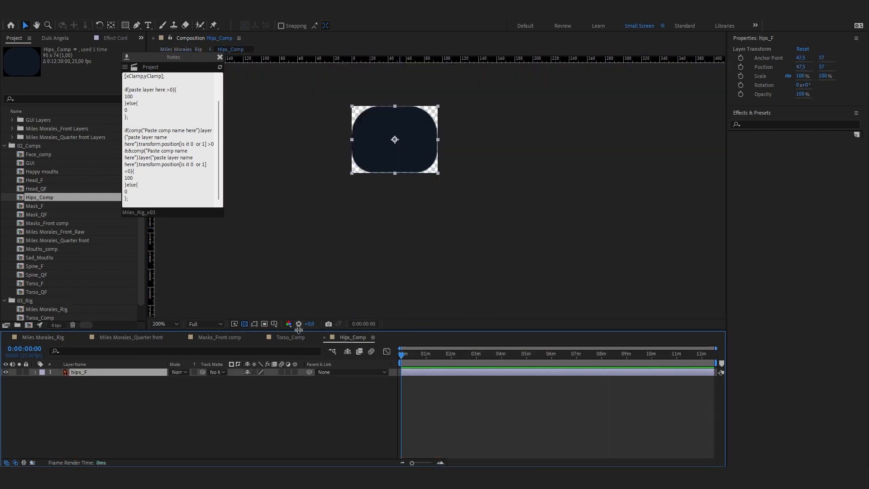
pyautogui.click(292, 337)
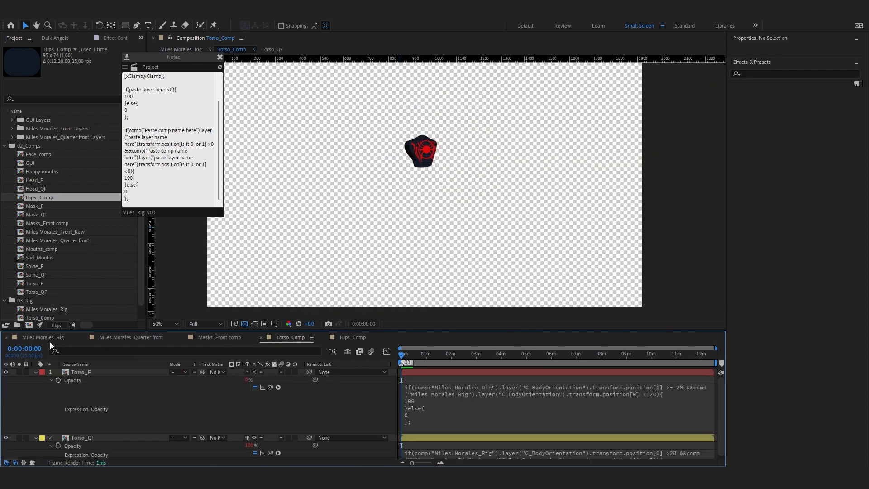
pyautogui.click(45, 337)
pyautogui.click(344, 337)
pyautogui.click(55, 336)
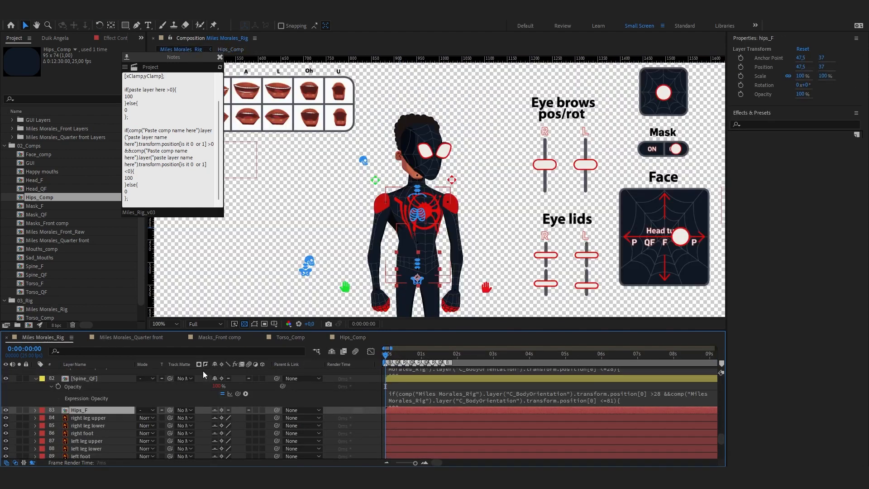
pyautogui.click(140, 338)
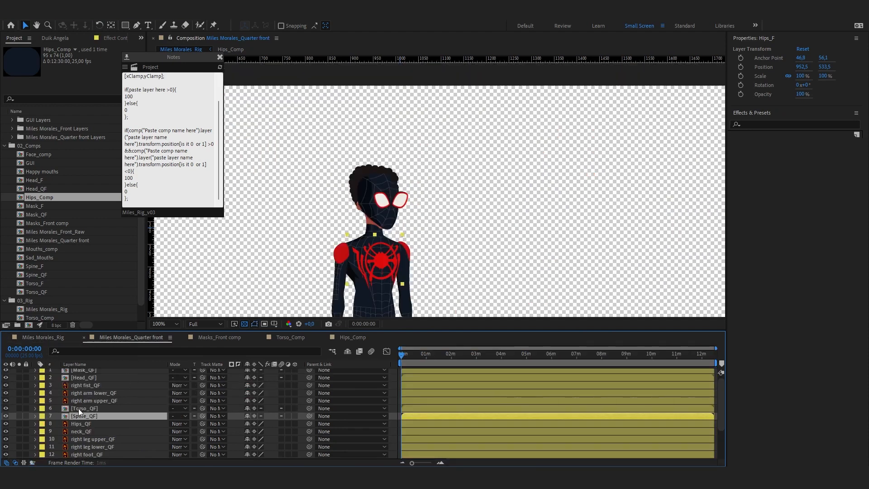
pyautogui.click(43, 337)
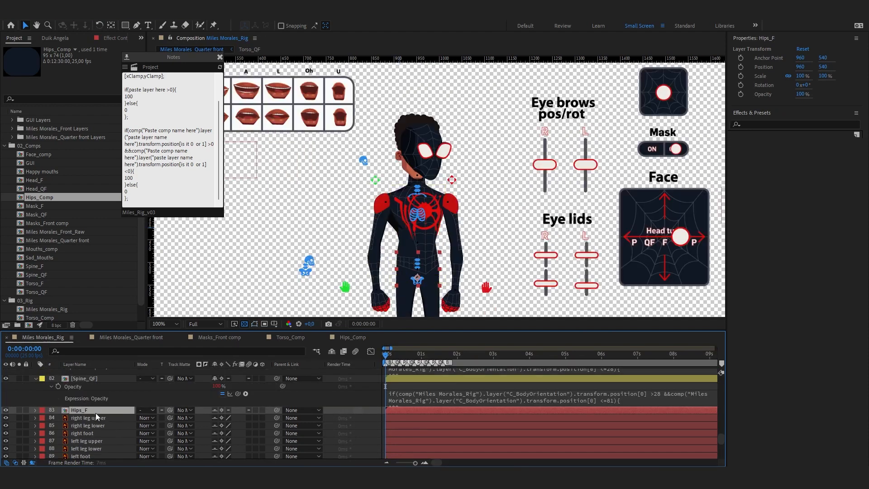
# Move the Torso_Comp composition from the 03_Rig project folder into the 02_Comps folder.
pyautogui.scroll(-2, 50, 231)
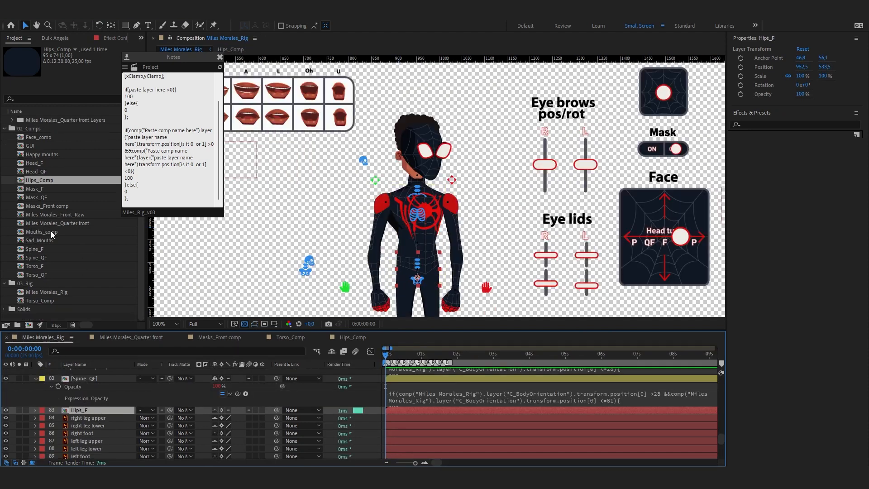
pyautogui.moveTo(41, 300); pyautogui.dragTo(44, 126)
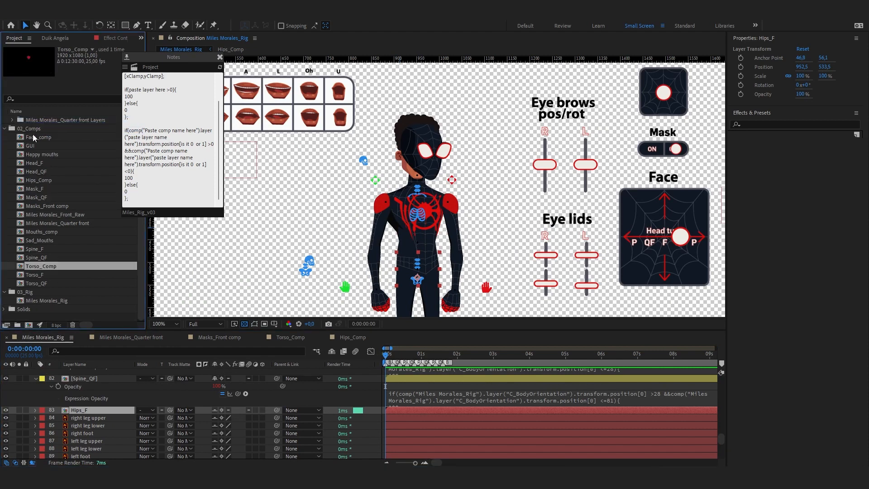
pyautogui.click(36, 155)
# Copy the pelvis layer from the Miles Morales_Front_Raw composition into Miles Morales_Rig, directly above Hips_F.
pyautogui.doubleClick(52, 215)
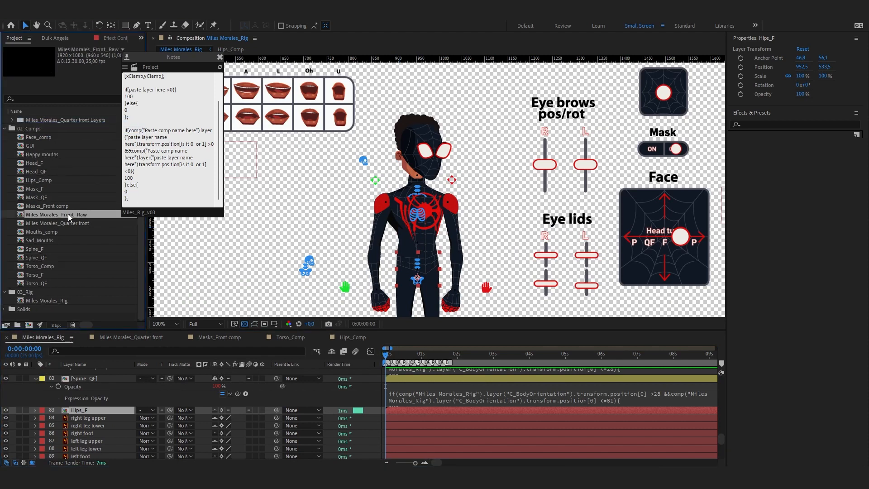
pyautogui.scroll(-10, 94, 397)
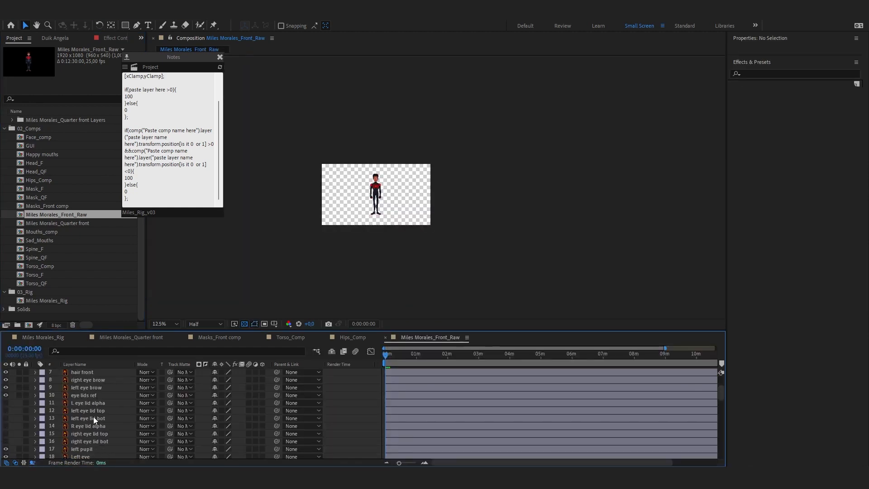
pyautogui.scroll(-6, 101, 414)
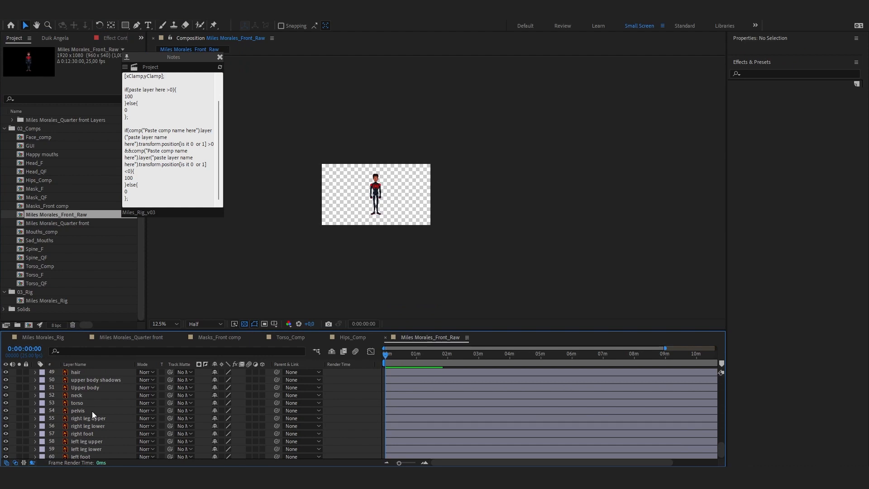
pyautogui.click(131, 410)
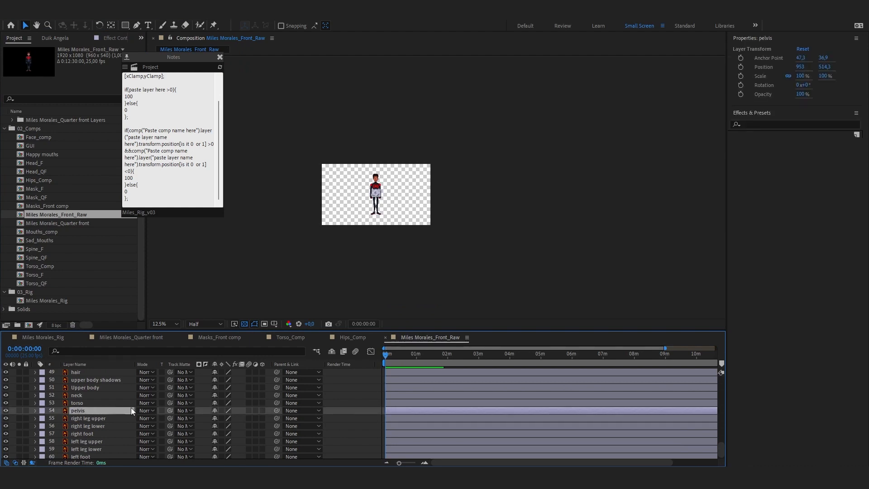
pyautogui.click(52, 336)
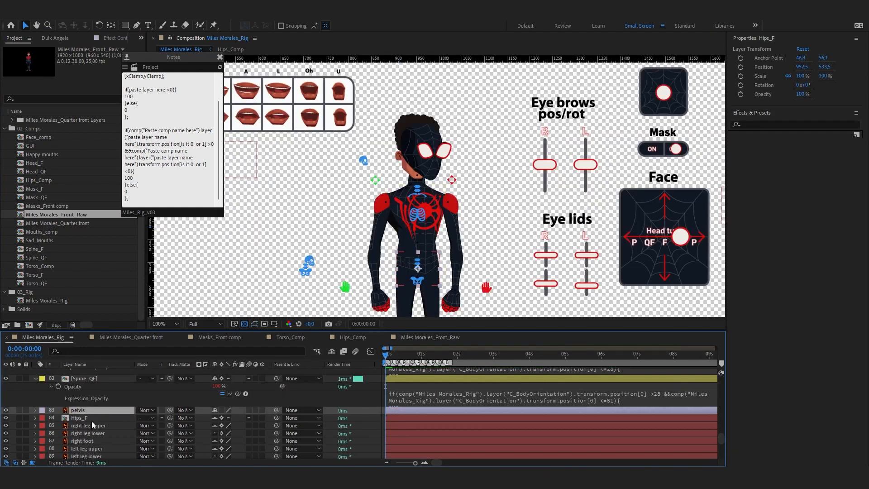
# Check the Hips_F layer against Hips_Comp's contents, and look over the whole rig and the Spine_QF composition's project entry.
pyautogui.click(92, 420)
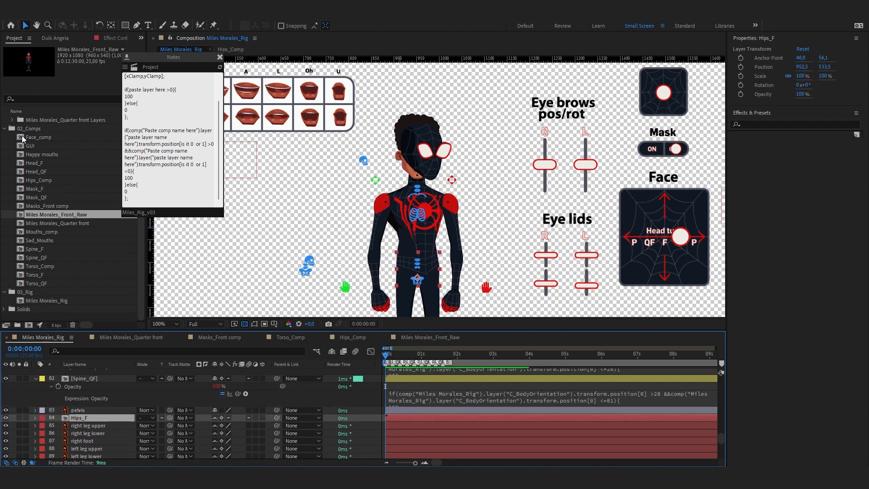
pyautogui.click(351, 339)
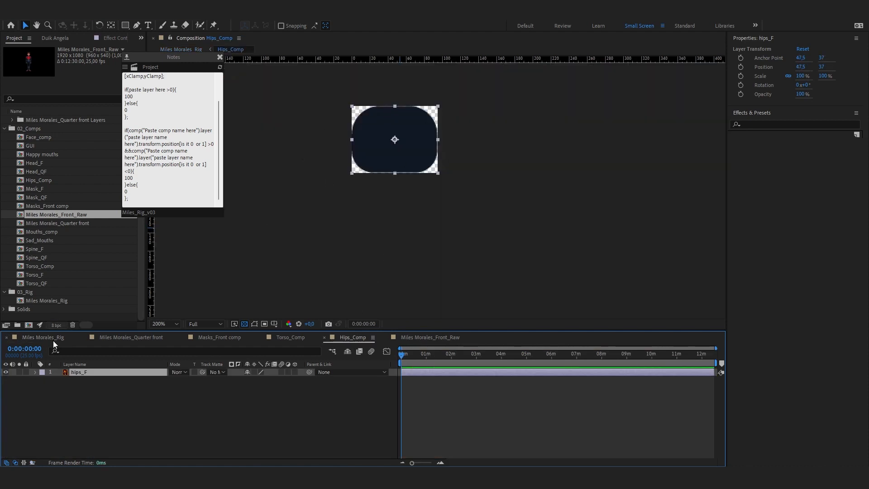
pyautogui.click(51, 337)
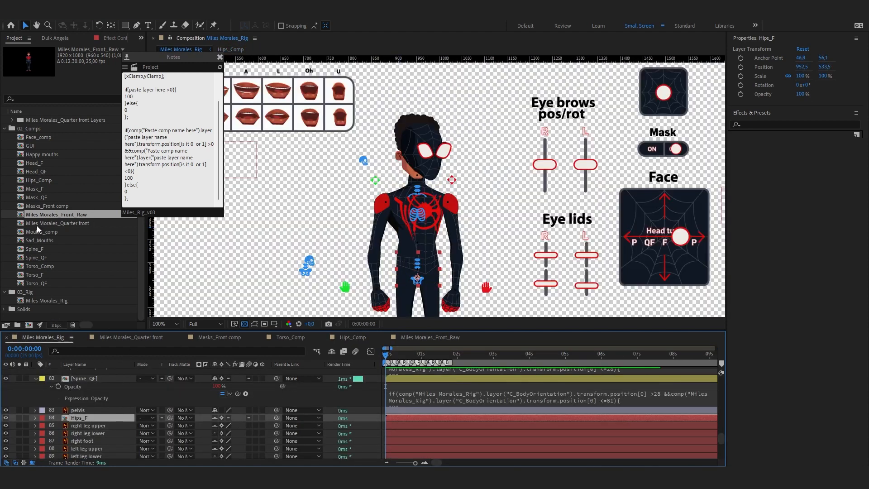
pyautogui.scroll(-4, 557, 150)
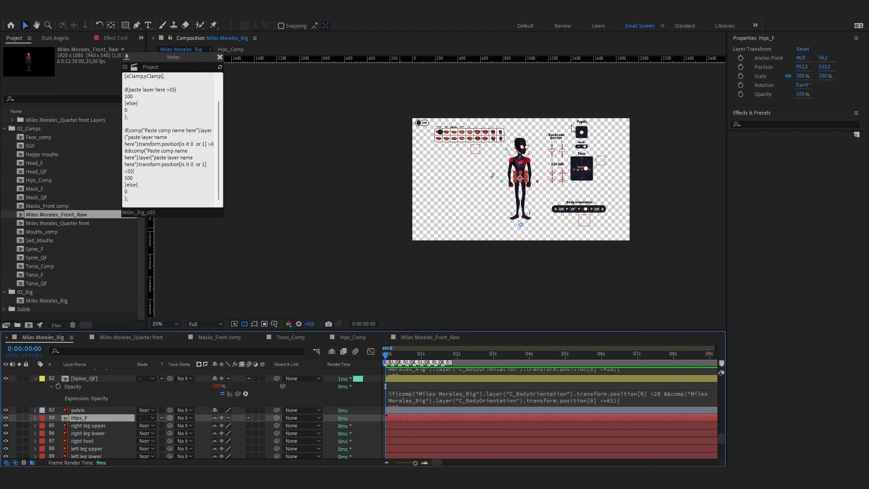
pyautogui.scroll(2, 432, 157)
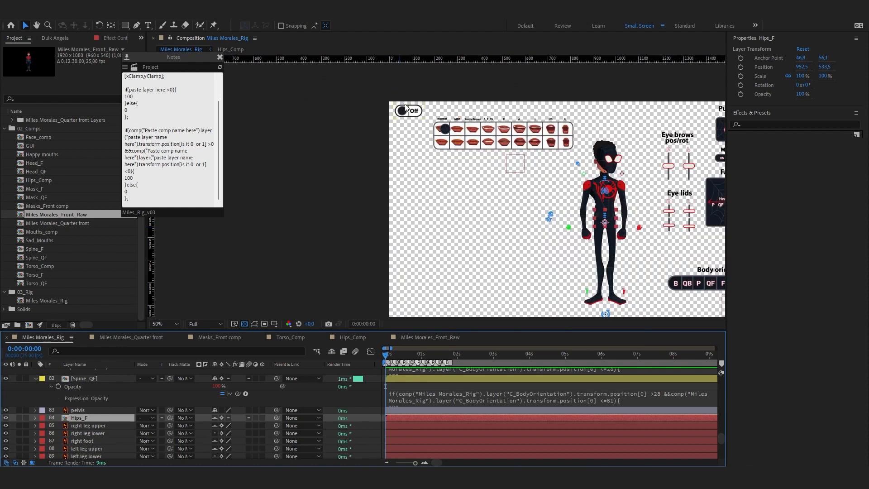
pyautogui.click(37, 257)
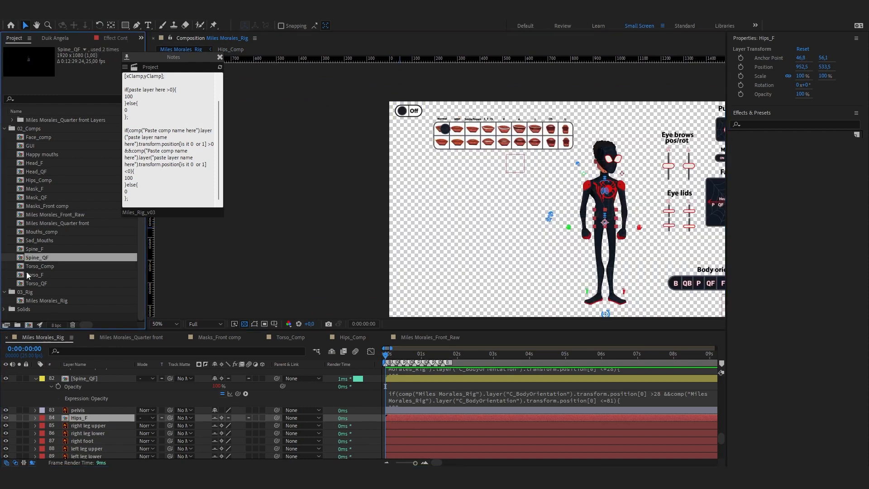
# Delete the Hips_Comp composition from the project, including its use in Miles Morales_Rig.
pyautogui.click(39, 180)
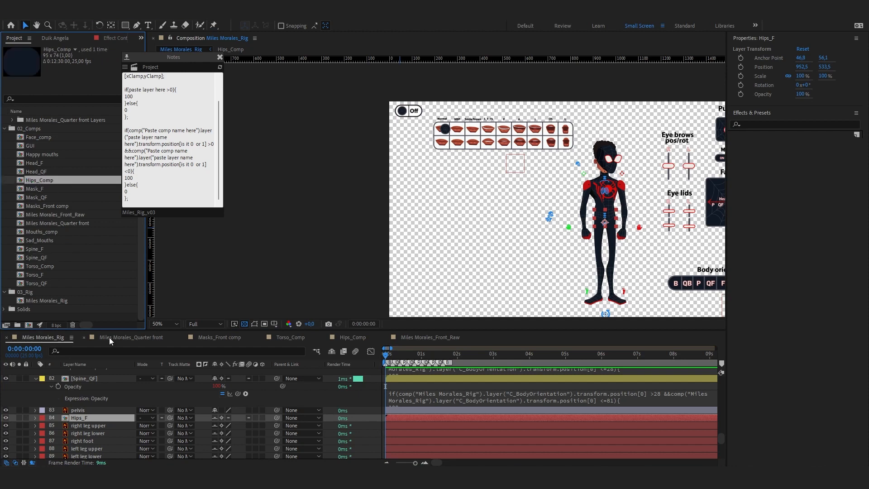
pyautogui.click(71, 324)
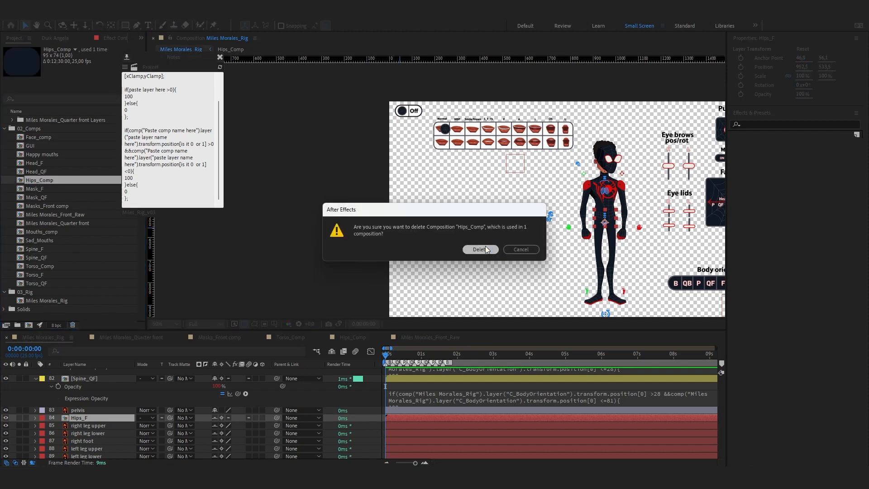
pyautogui.click(477, 249)
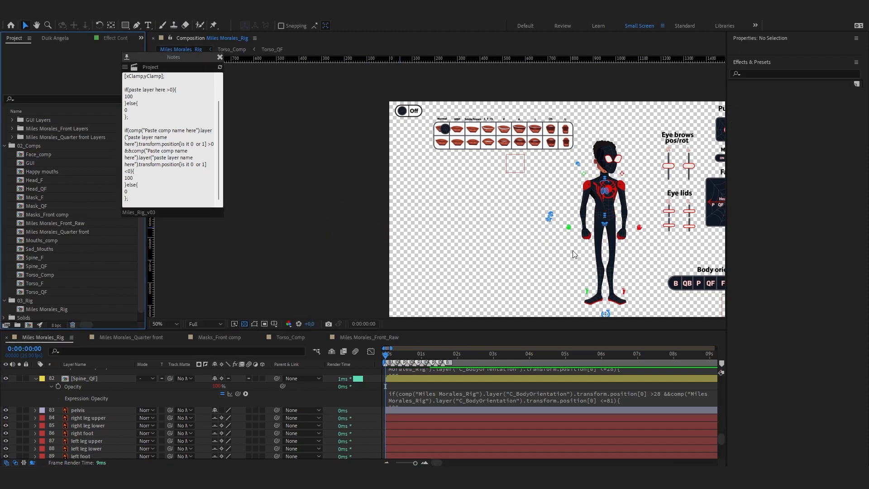
# Rename the pelvis layer in Miles Morales_Rig as hips_F.
pyautogui.scroll(1, 560, 254)
pyautogui.moveTo(547, 243); pyautogui.dragTo(374, 272)
pyautogui.click(89, 411)
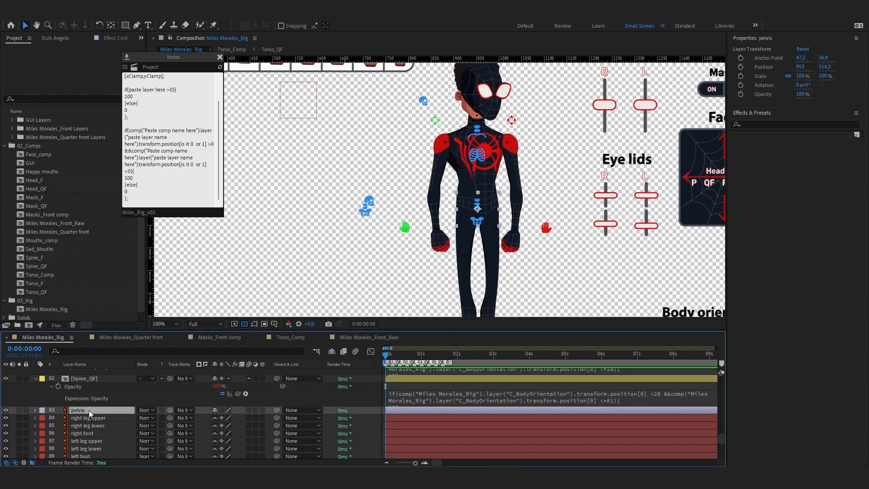
pyautogui.press('Return')
pyautogui.write('hips_F')
pyautogui.press('Return')
pyautogui.click(178, 390)
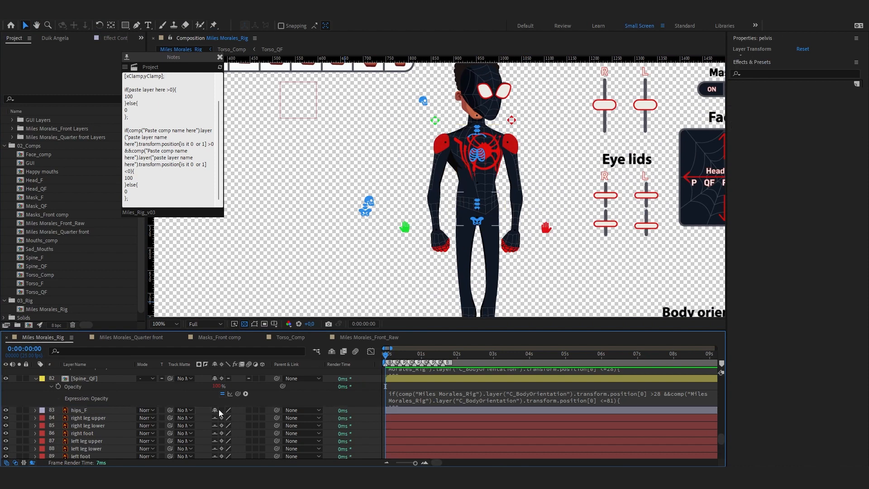
pyautogui.click(43, 410)
pyautogui.click(65, 393)
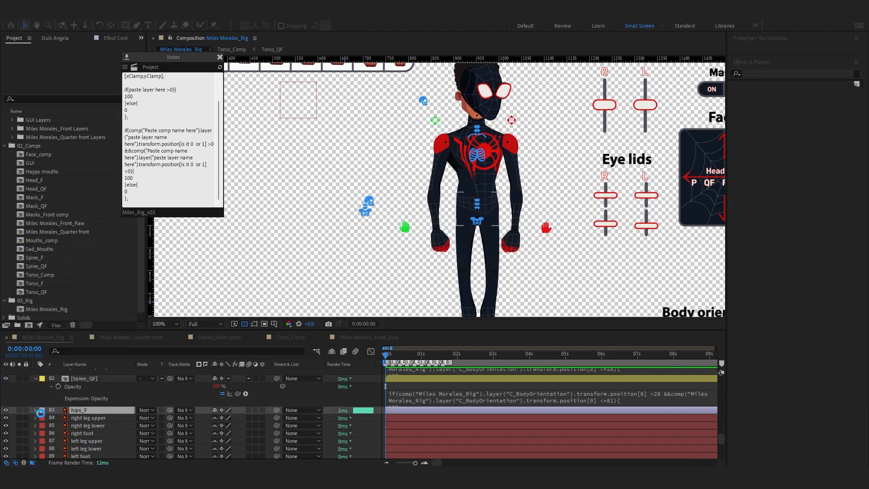
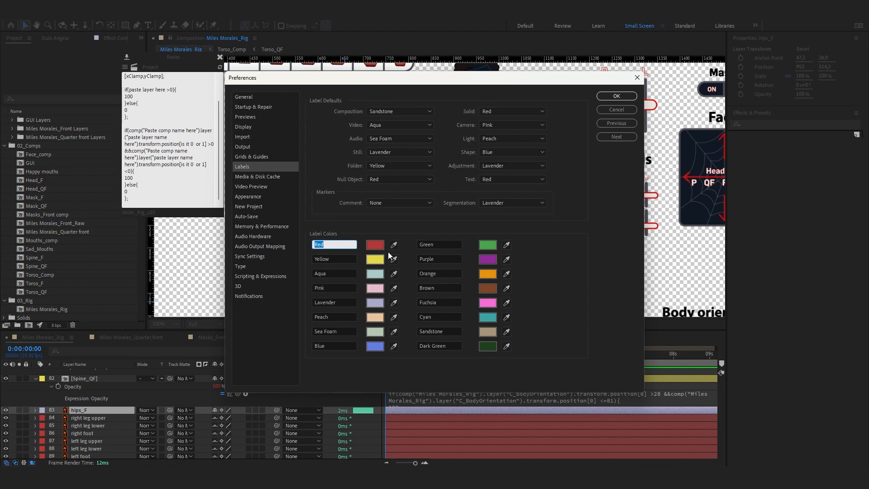
pyautogui.click(637, 83)
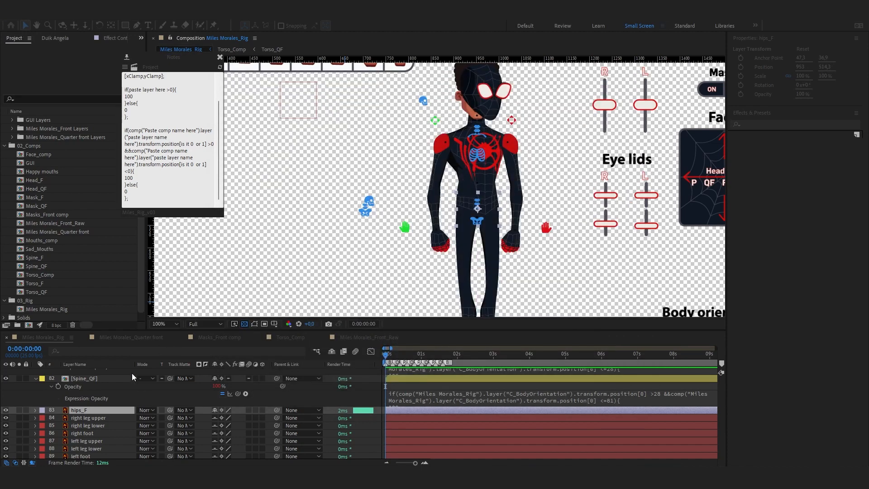
# Set the hips_F layer's label colour to Red.
pyautogui.click(42, 409)
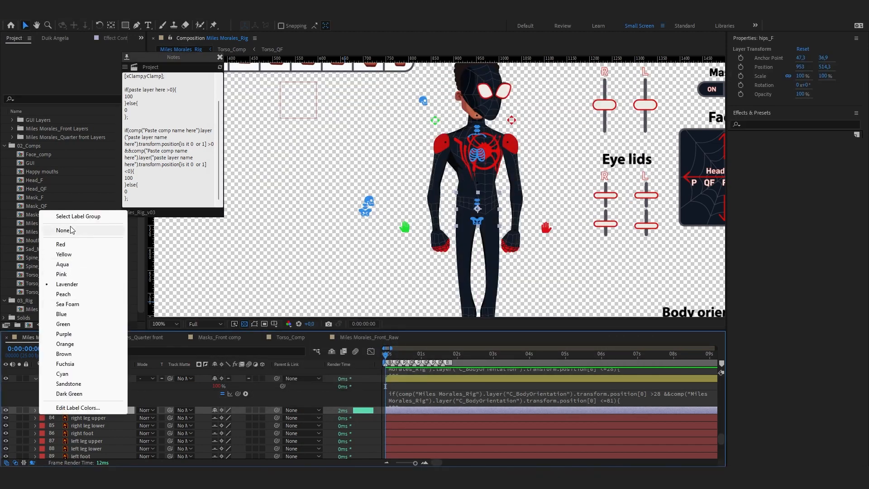
pyautogui.click(72, 244)
pyautogui.click(139, 396)
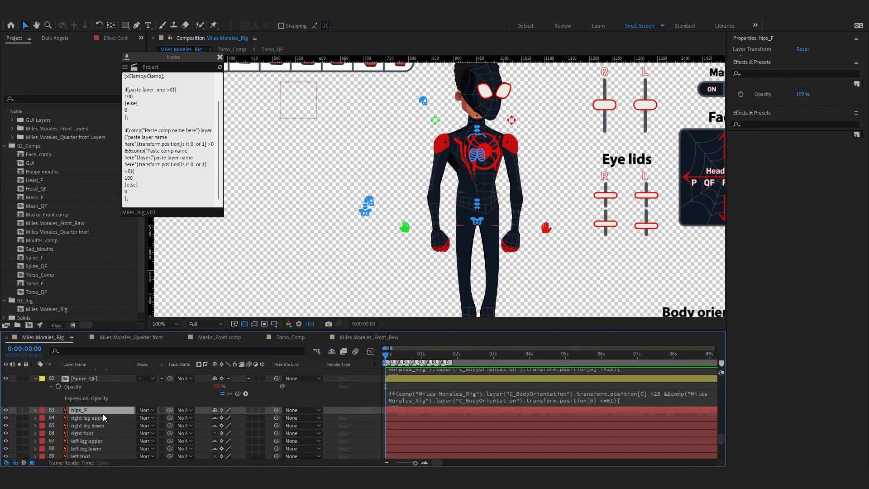
pyautogui.click(107, 410)
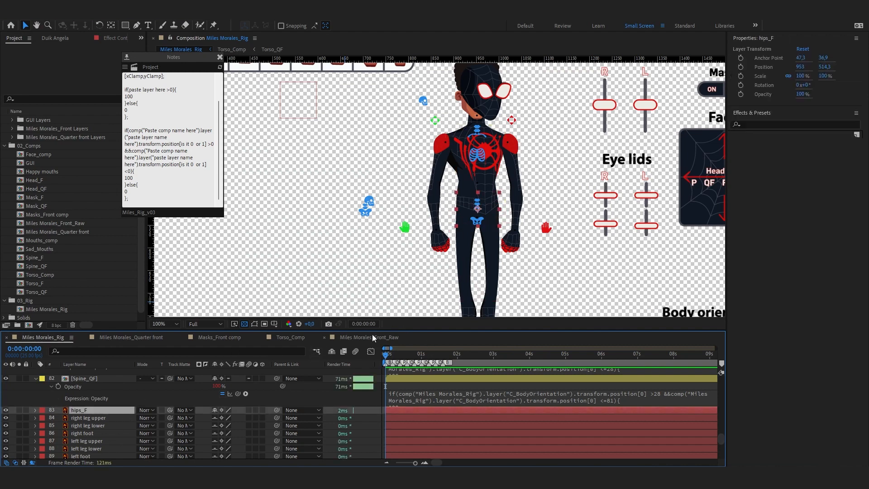
# Close the Miles Morales_Front_Raw composition.
pyautogui.click(373, 338)
pyautogui.click(90, 411)
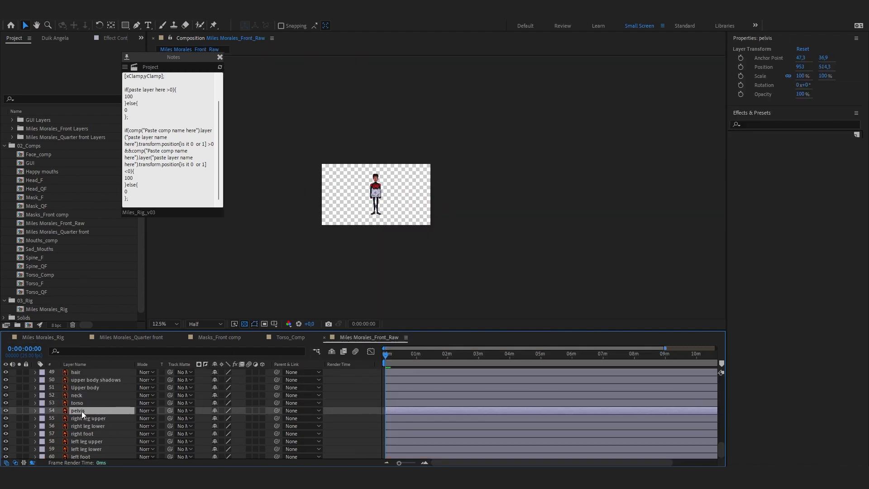
pyautogui.click(324, 338)
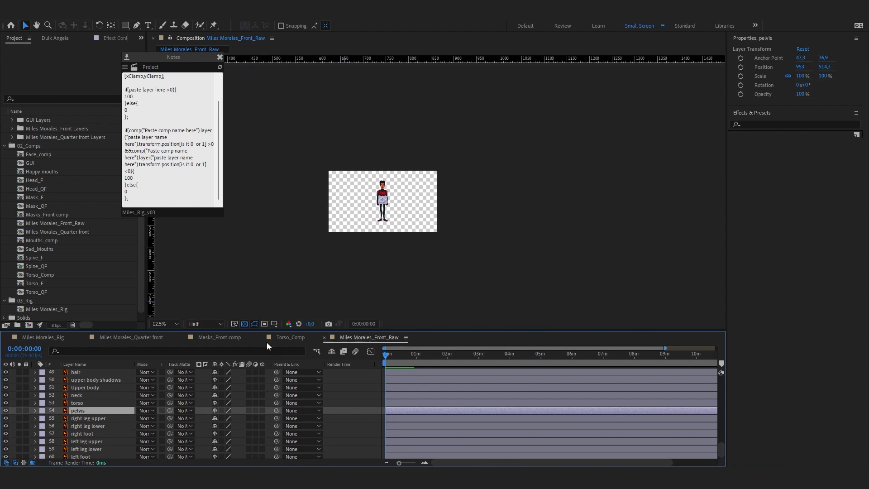
# Copy the Hips_QF layer from the Miles Morales_Quarter front composition into Miles Morales_Rig, directly above hips_F.
pyautogui.click(140, 341)
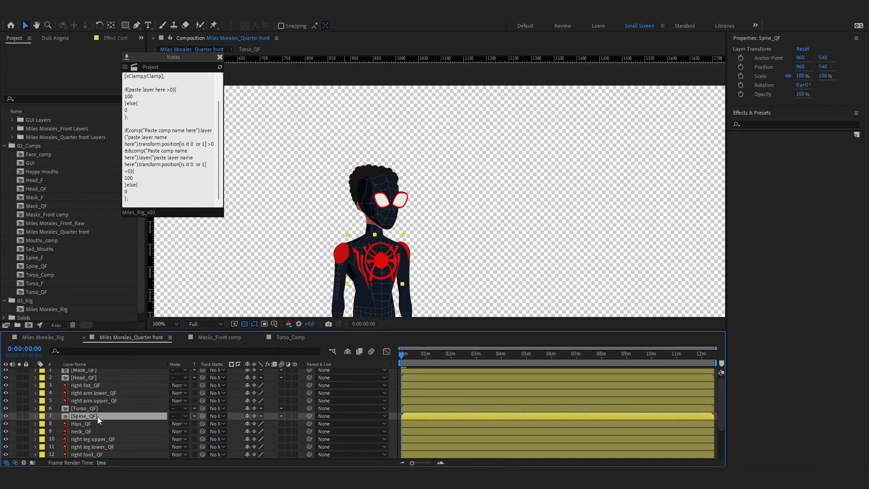
pyautogui.click(91, 426)
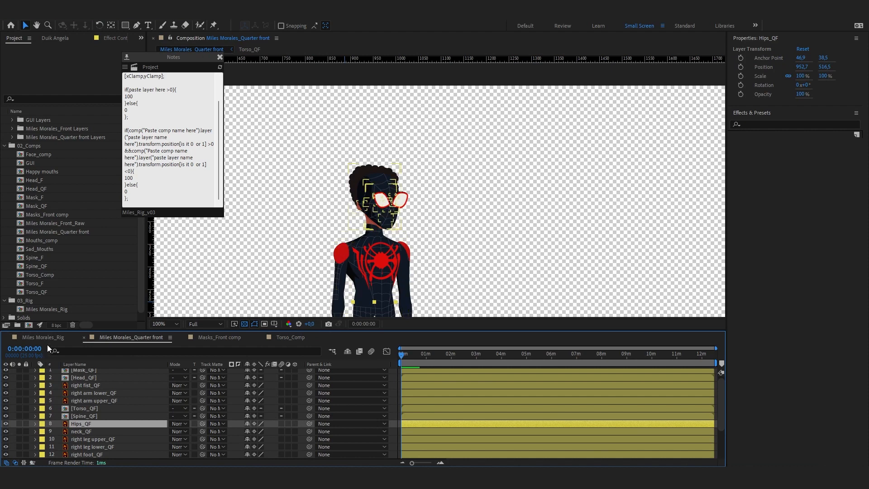
pyautogui.click(44, 337)
pyautogui.hotkey('ctrl', 'v')
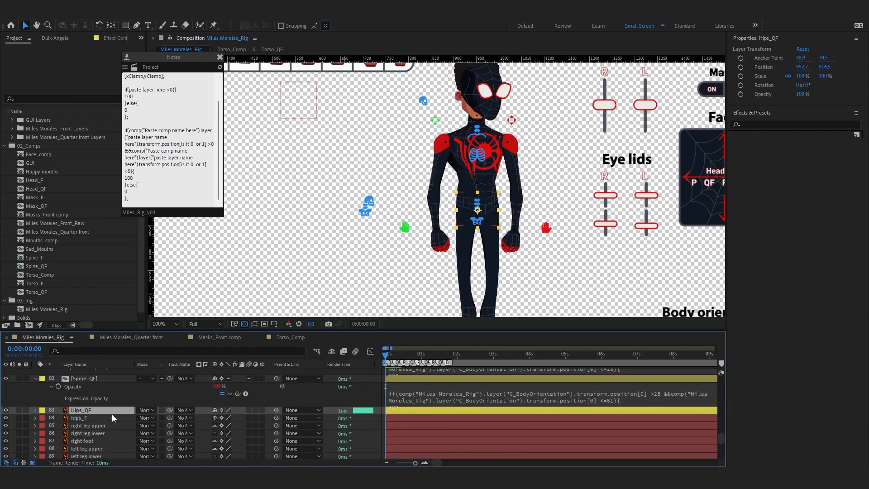
pyautogui.scroll(1, 504, 229)
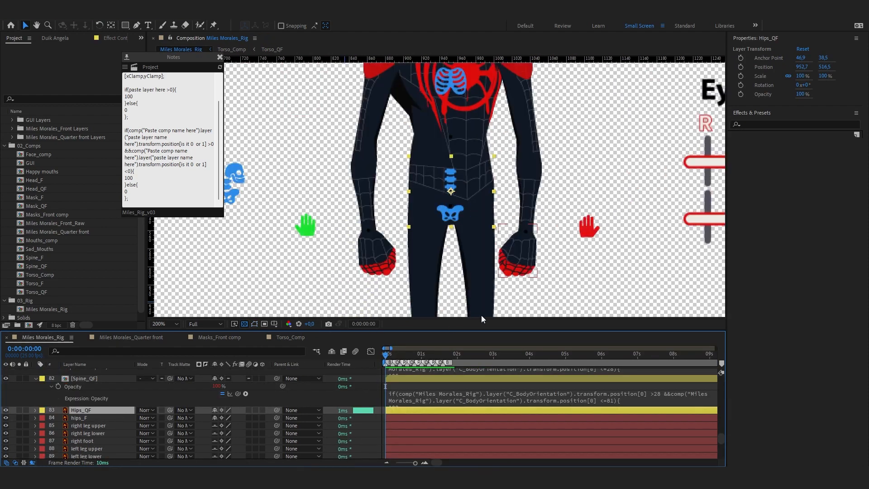
pyautogui.scroll(-1, 472, 205)
# Reveal the opacity of the Hips_QF and hips_F layers and move Hips_QF directly below hips_F.
pyautogui.keyDown('shift'); pyautogui.click(92, 417); pyautogui.keyUp('shift')
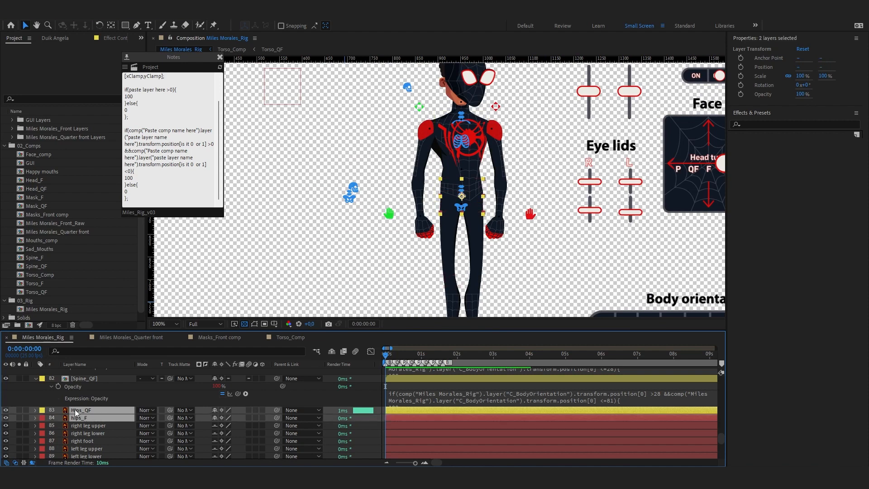
pyautogui.press('t')
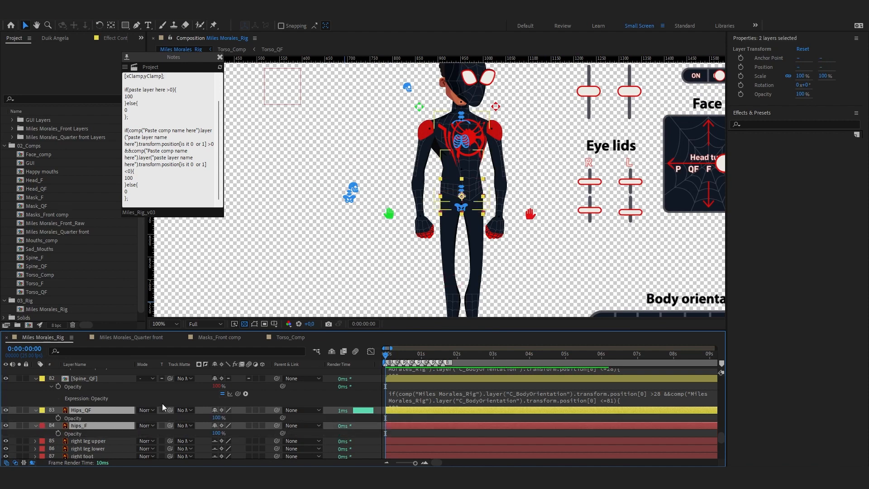
pyautogui.click(162, 403)
pyautogui.moveTo(97, 411); pyautogui.dragTo(97, 434)
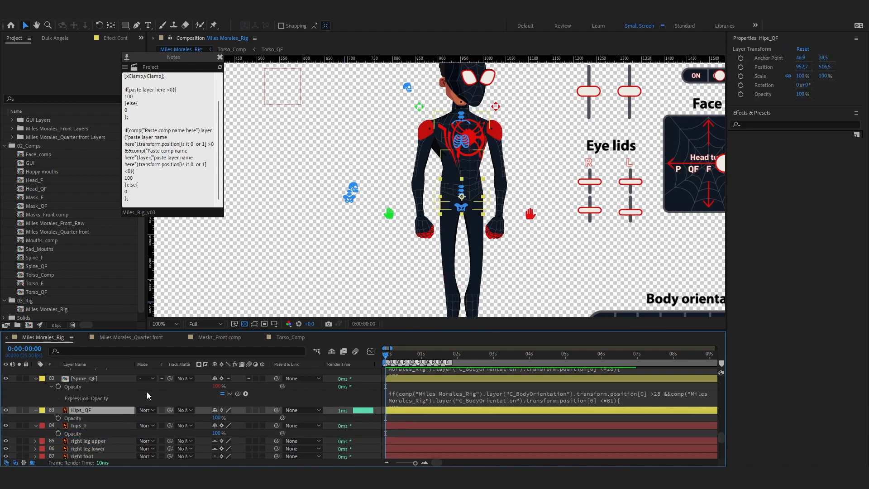
# Copy Spine_QF's opacity expression, with C_BodyOrientation position[0] >28 and <=81, onto the opacity of Hips_QF.
pyautogui.click(449, 402)
pyautogui.click(135, 419)
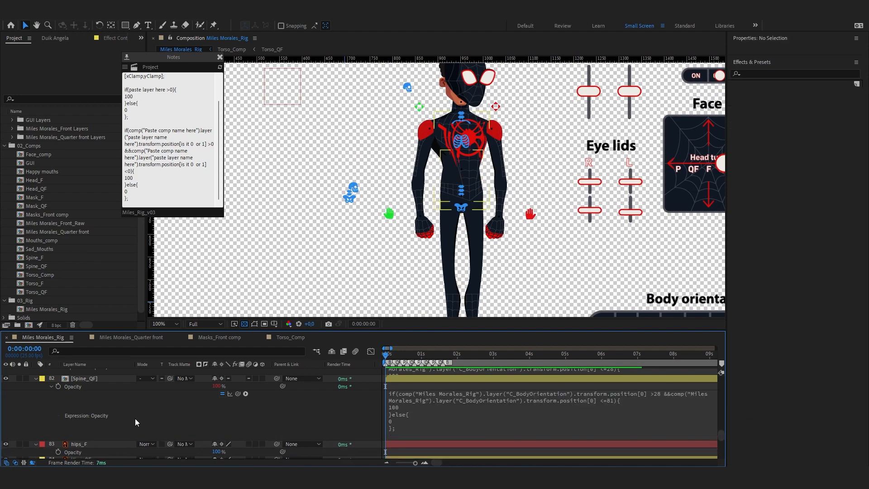
pyautogui.scroll(-2, 135, 418)
pyautogui.click(86, 413)
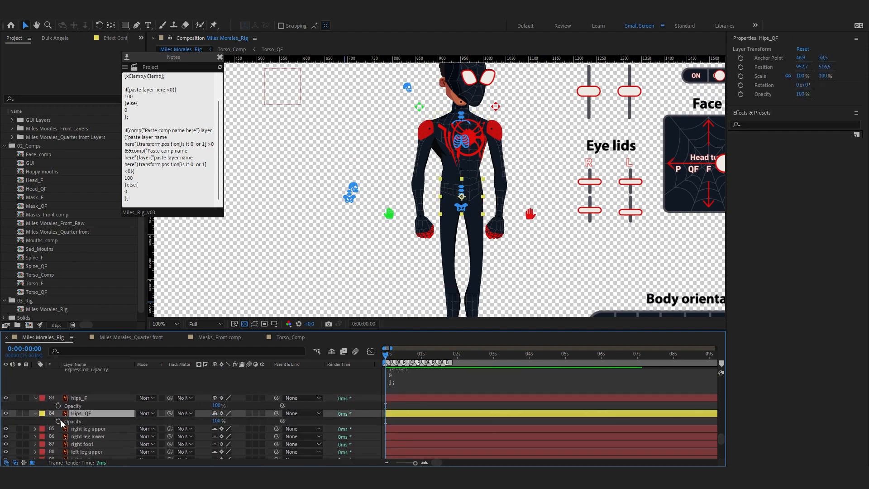
pyautogui.keyDown('alt'); pyautogui.click(58, 421); pyautogui.keyUp('alt')
pyautogui.click(176, 389)
# Copy Spine_F's opacity expression, with C_BodyOrientation position[0] >=-28 and <=28, onto the opacity of hips_F.
pyautogui.scroll(3, 185, 385)
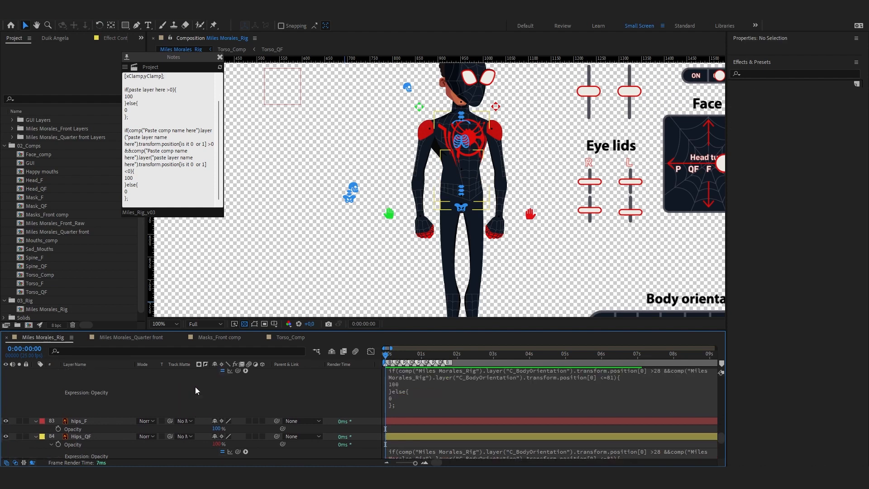
pyautogui.click(407, 384)
pyautogui.hotkey('ctrl', 'c')
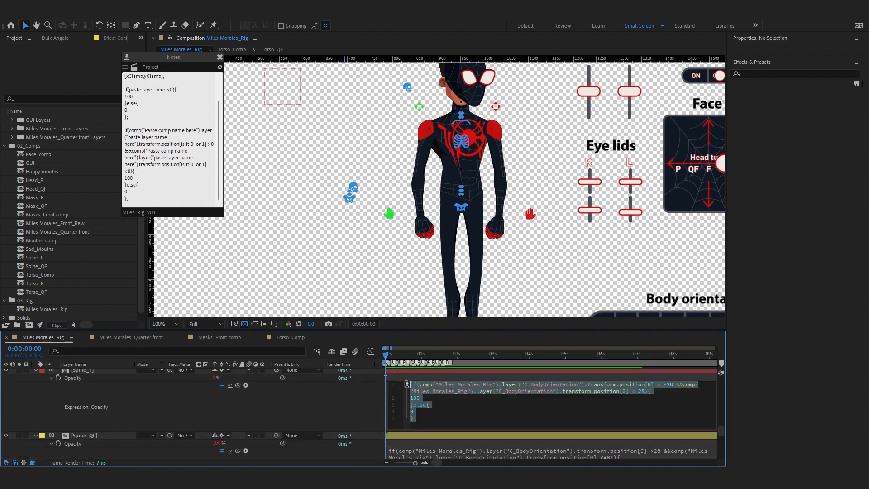
pyautogui.click(290, 410)
pyautogui.scroll(-2, 93, 410)
pyautogui.scroll(-1, 93, 410)
pyautogui.keyDown('alt'); pyautogui.click(58, 441); pyautogui.keyUp('alt')
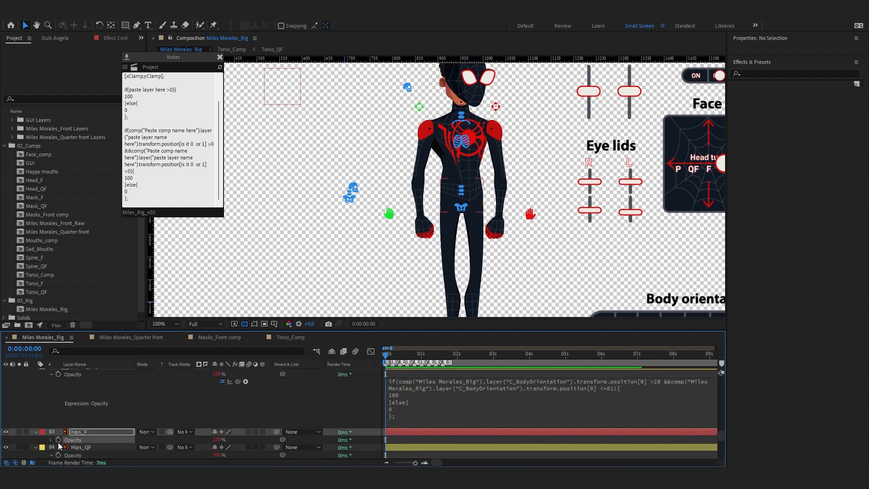
pyautogui.hotkey('ctrl', 'v')
pyautogui.click(168, 412)
pyautogui.scroll(-2, 400, 265)
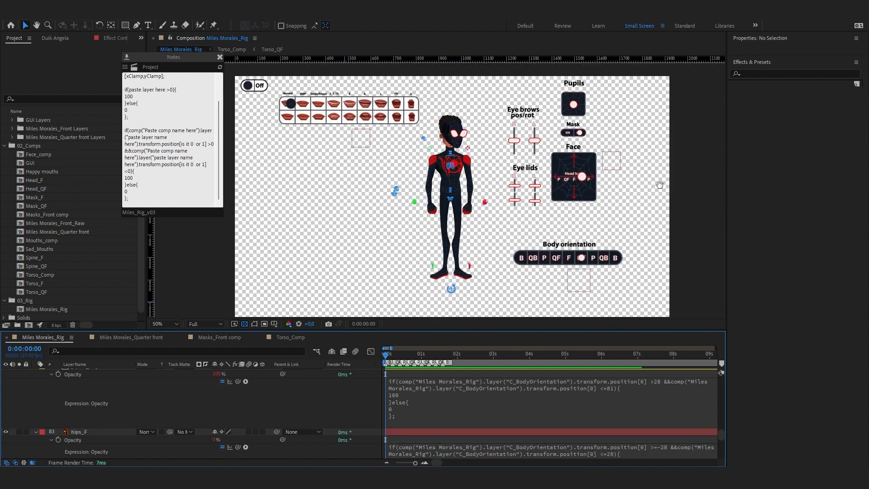
# Collapse the opacity properties of the Spine_F, Spine_QF, hips_F and Hips_QF layers.
pyautogui.scroll(1, 121, 411)
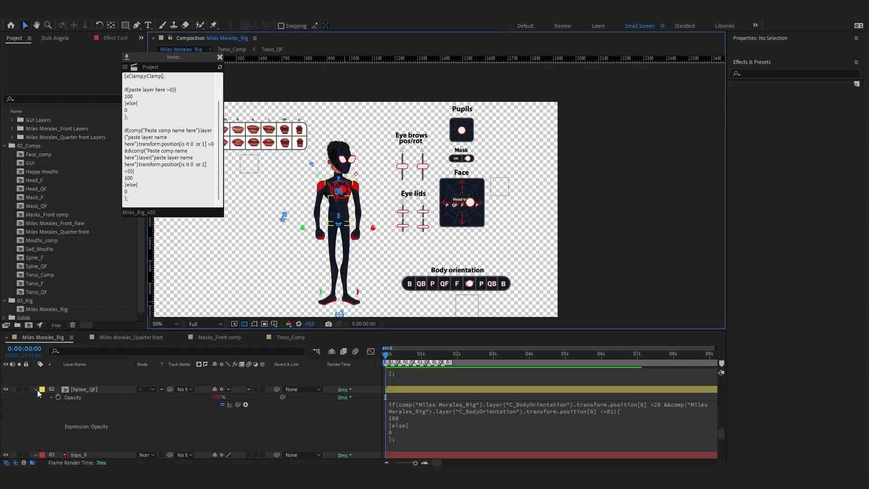
pyautogui.scroll(3, 39, 391)
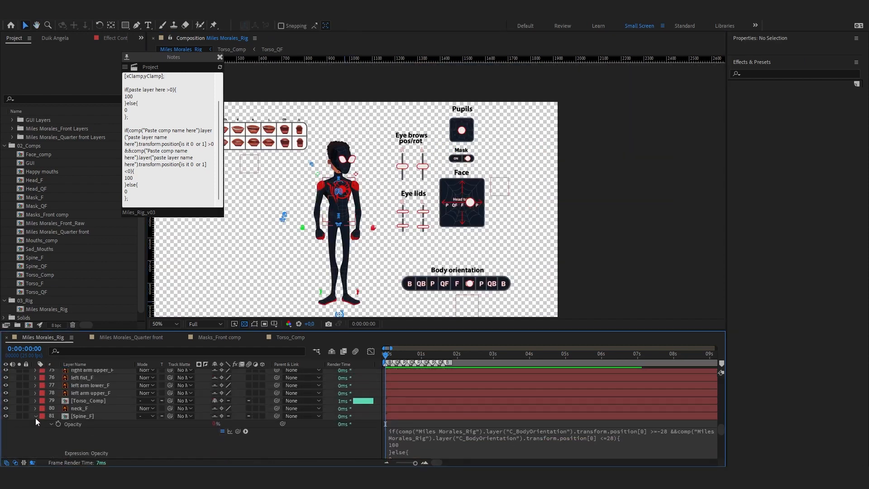
pyautogui.click(36, 416)
pyautogui.scroll(-1, 35, 417)
pyautogui.click(35, 415)
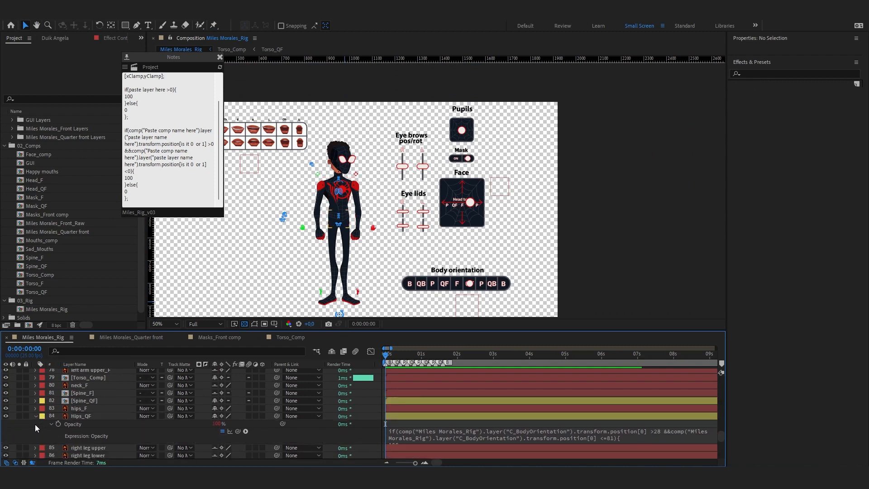
pyautogui.click(35, 416)
# Select the Torso_Comp, Spine_F, Spine_QF, hips_F and Hips_QF layers and solo them briefly to inspect the torso parts.
pyautogui.click(87, 392)
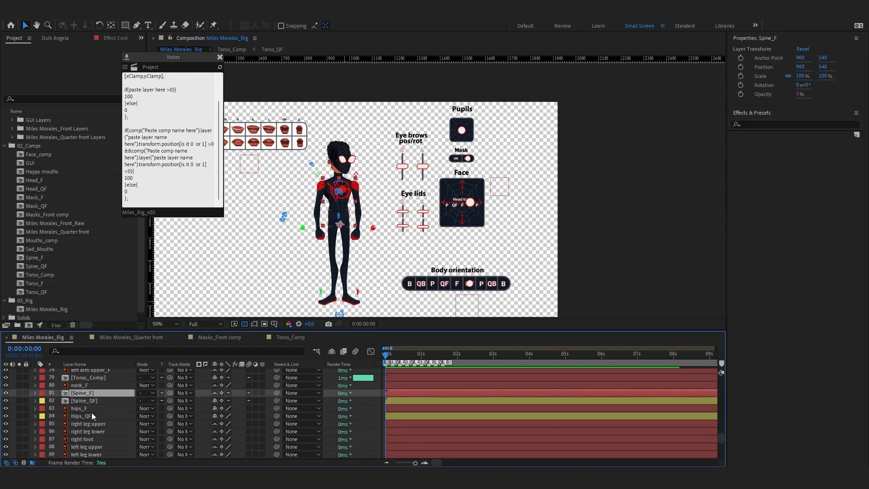
pyautogui.keyDown('shift'); pyautogui.click(89, 416); pyautogui.keyUp('shift')
pyautogui.click(85, 379)
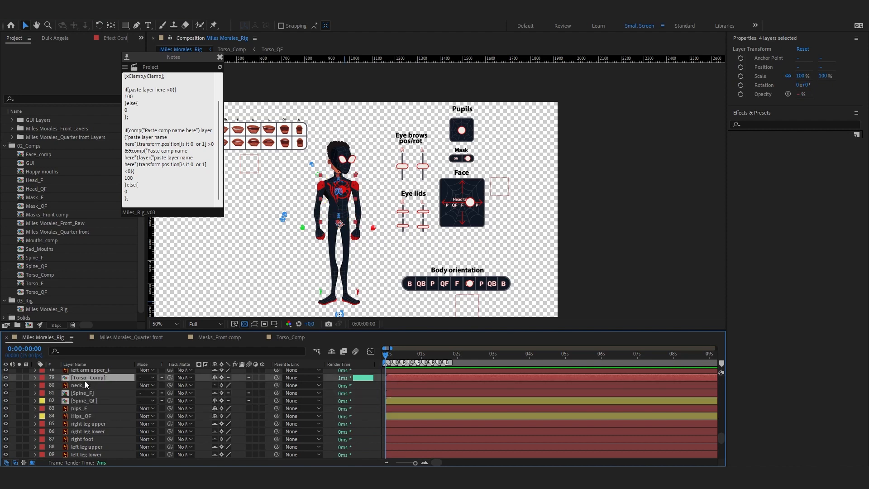
pyautogui.keyDown('ctrl'); pyautogui.click(85, 392); pyautogui.keyUp('ctrl')
pyautogui.keyDown('ctrl'); pyautogui.click(83, 401); pyautogui.keyUp('ctrl')
pyautogui.scroll(1, 82, 401)
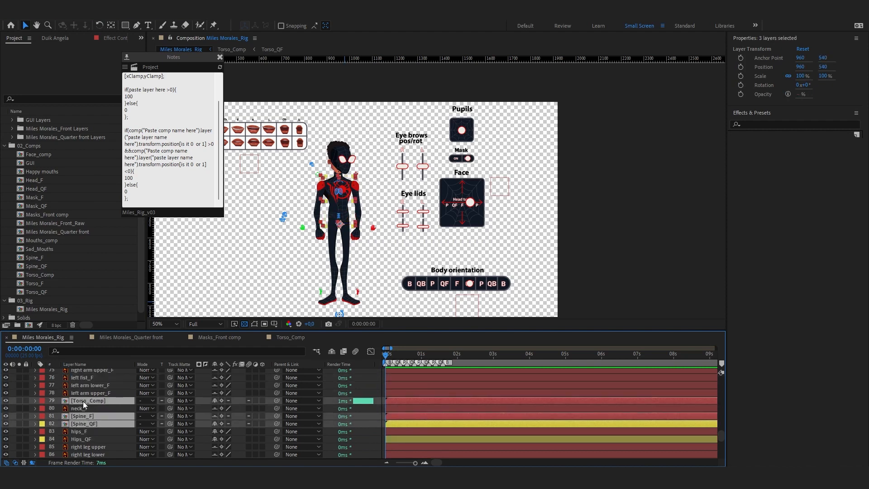
pyautogui.scroll(-1, 83, 401)
pyautogui.keyDown('ctrl'); pyautogui.click(80, 408); pyautogui.keyUp('ctrl')
pyautogui.keyDown('ctrl'); pyautogui.click(83, 416); pyautogui.keyUp('ctrl')
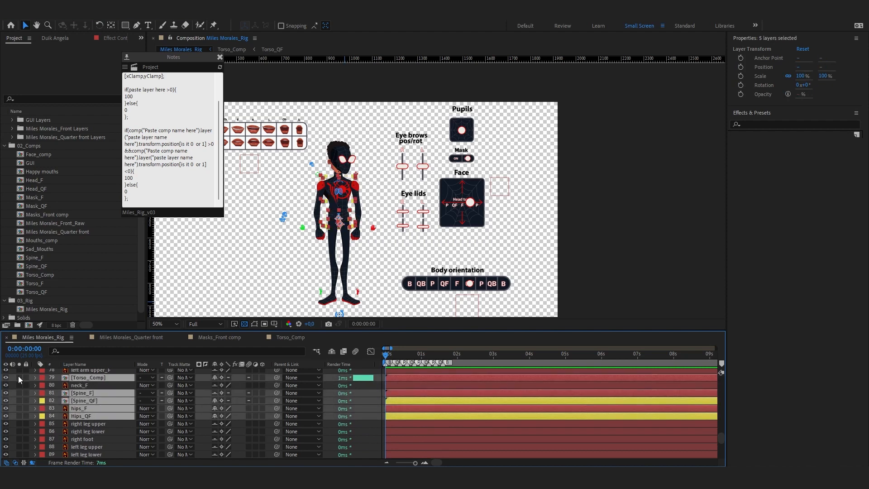
pyautogui.click(18, 377)
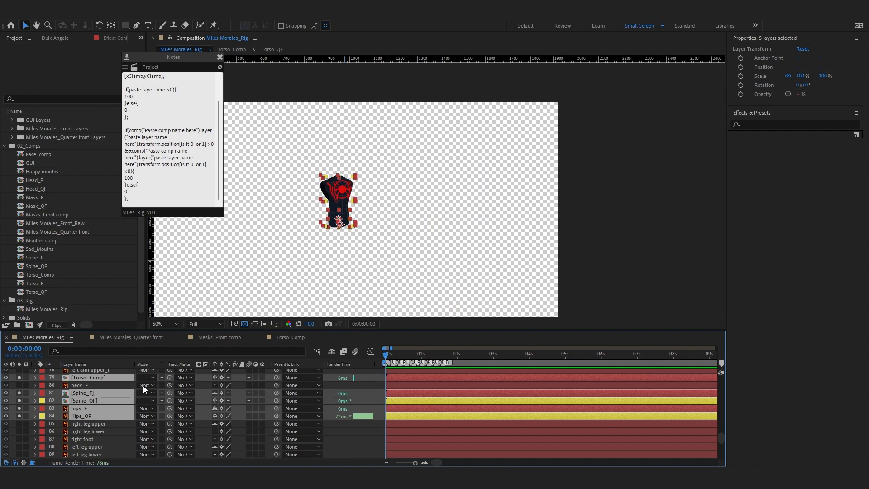
pyautogui.click(18, 378)
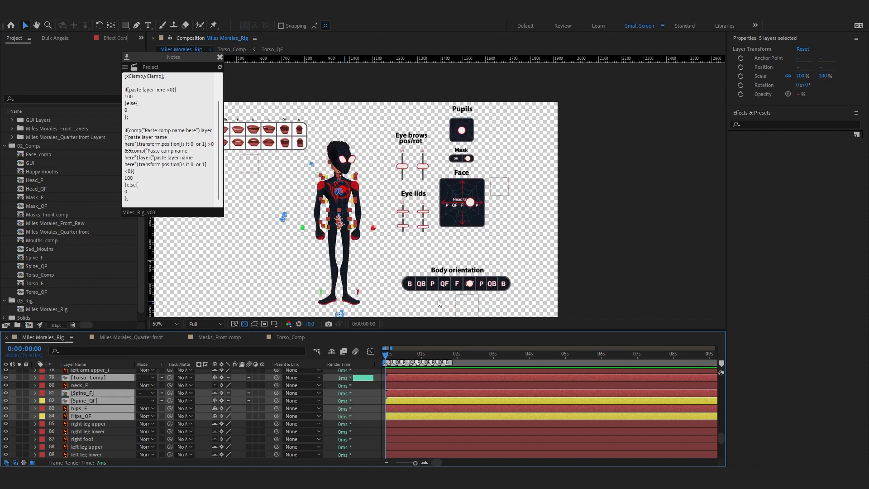
# Solo the C_BodyOrientation layer together with the Body guides layer to isolate the Body orientation slider.
pyautogui.click(470, 285)
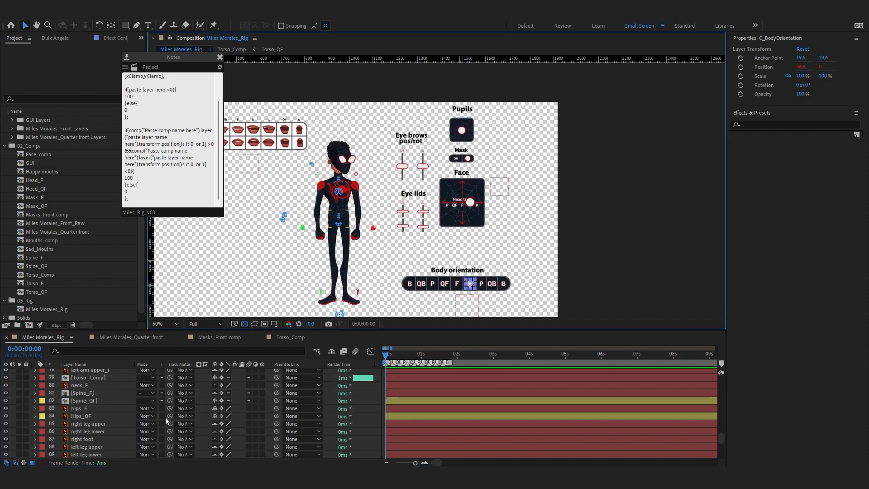
pyautogui.press('p')
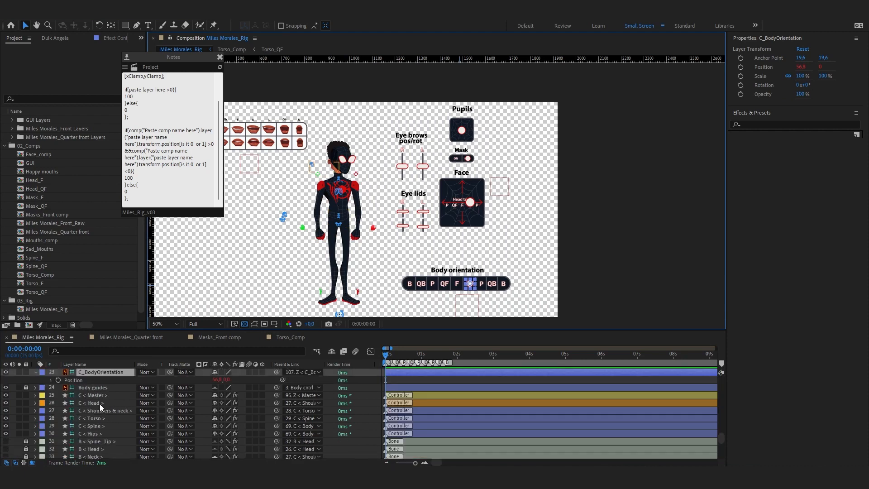
pyautogui.press('p')
pyautogui.click(20, 371)
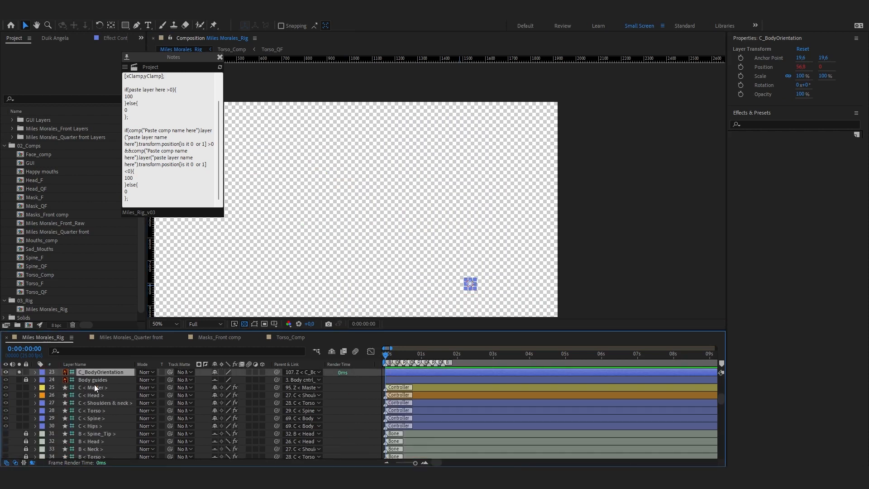
pyautogui.scroll(-5, 123, 388)
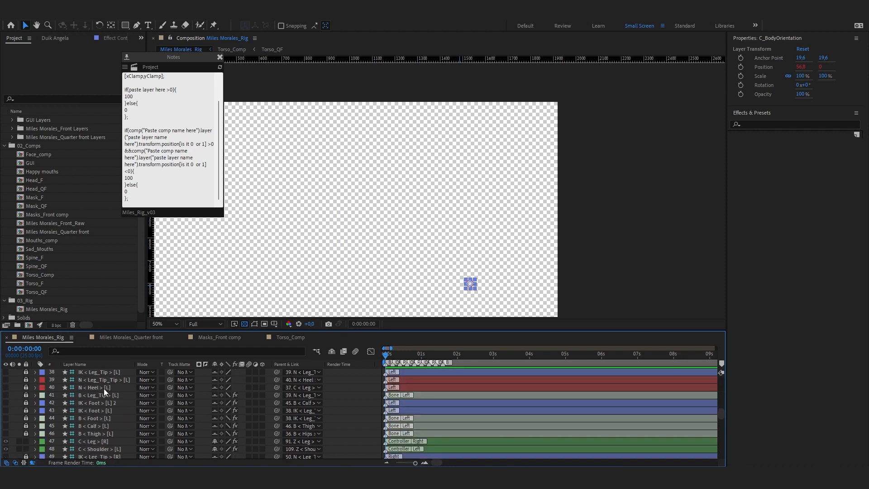
pyautogui.scroll(6, 76, 392)
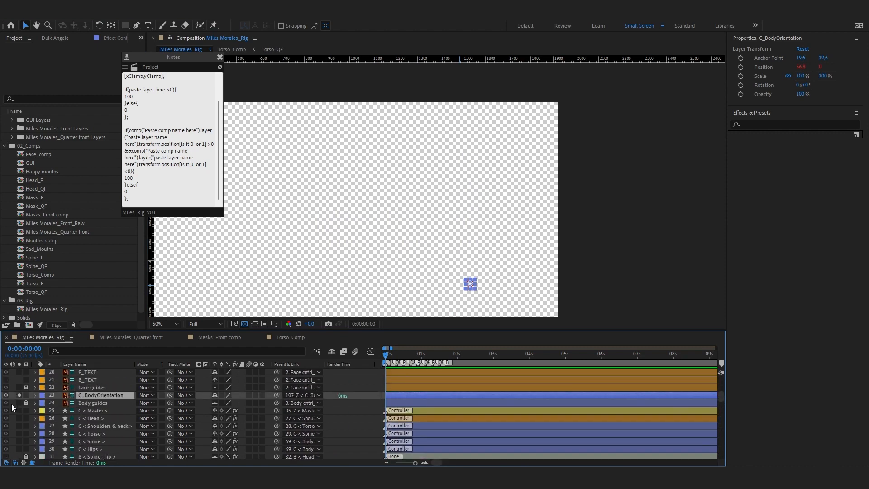
pyautogui.click(19, 403)
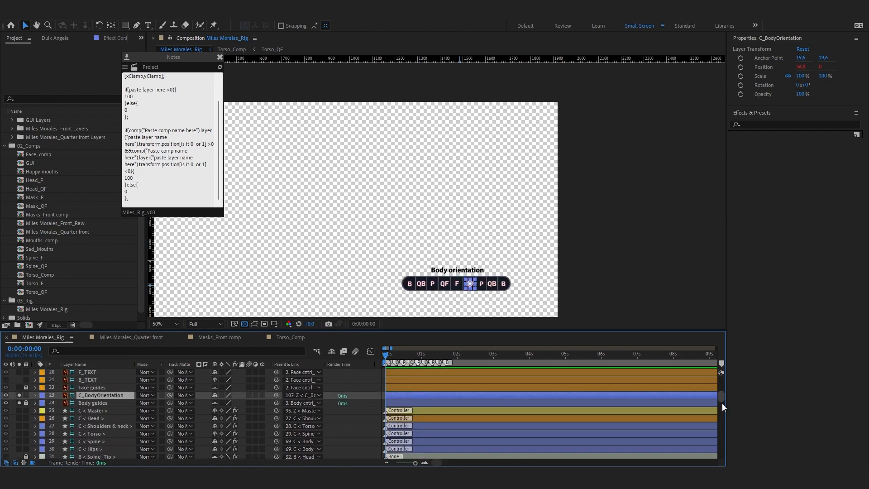
# Select the Torso_Comp, Spine_F, Spine_QF, hips_F and Hips_QF layers and solo them alongside the slider.
pyautogui.moveTo(722, 404); pyautogui.dragTo(721, 430)
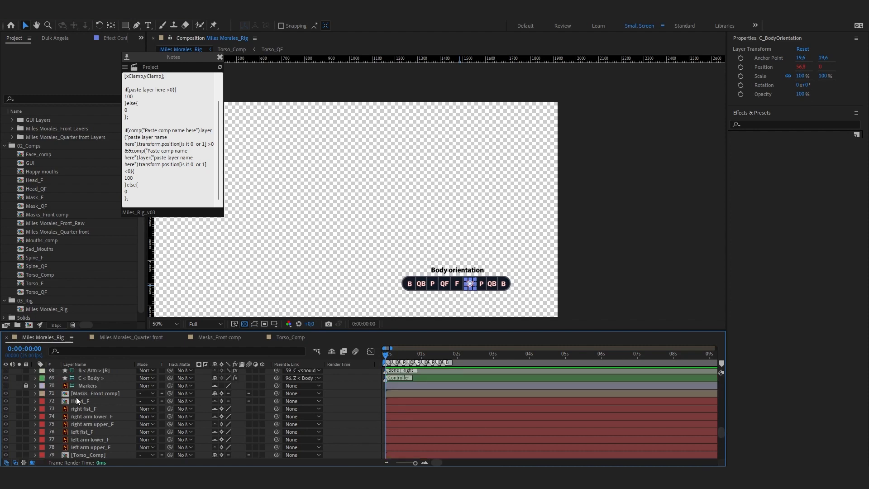
pyautogui.scroll(-5, 76, 399)
pyautogui.click(81, 380)
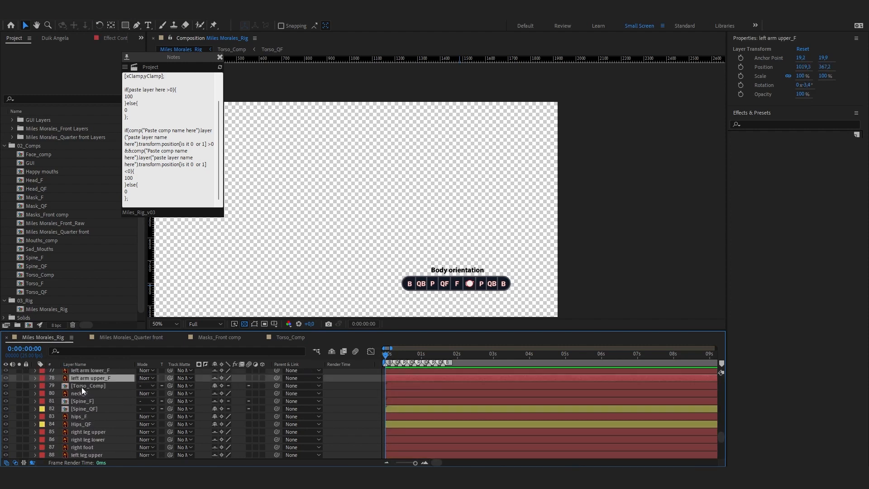
pyautogui.click(81, 386)
pyautogui.keyDown('ctrl'); pyautogui.click(81, 401); pyautogui.keyUp('ctrl')
pyautogui.keyDown('ctrl'); pyautogui.click(80, 408); pyautogui.keyUp('ctrl')
pyautogui.keyDown('ctrl'); pyautogui.click(84, 416); pyautogui.keyUp('ctrl')
pyautogui.keyDown('ctrl'); pyautogui.click(83, 424); pyautogui.keyUp('ctrl')
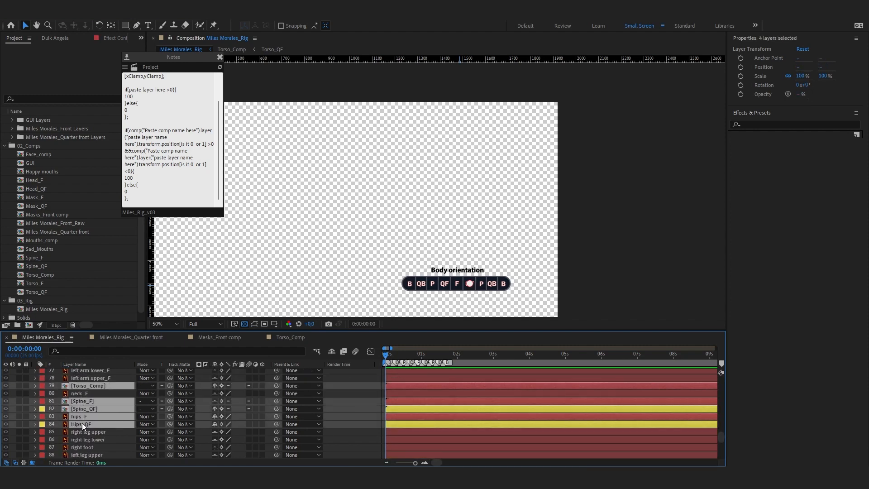
pyautogui.click(18, 416)
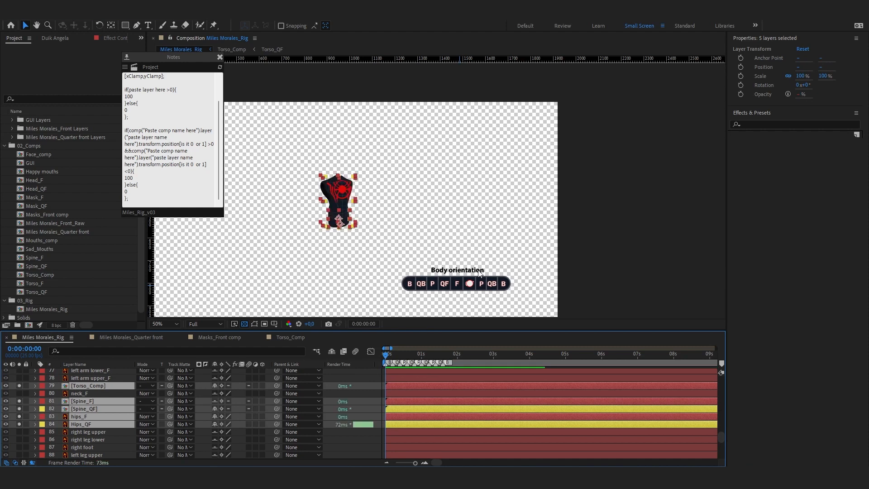
# Test the Body orientation slider by moving it to F, and undo the move and the layer soloing.
pyautogui.click(469, 284)
pyautogui.moveTo(469, 284); pyautogui.dragTo(452, 281)
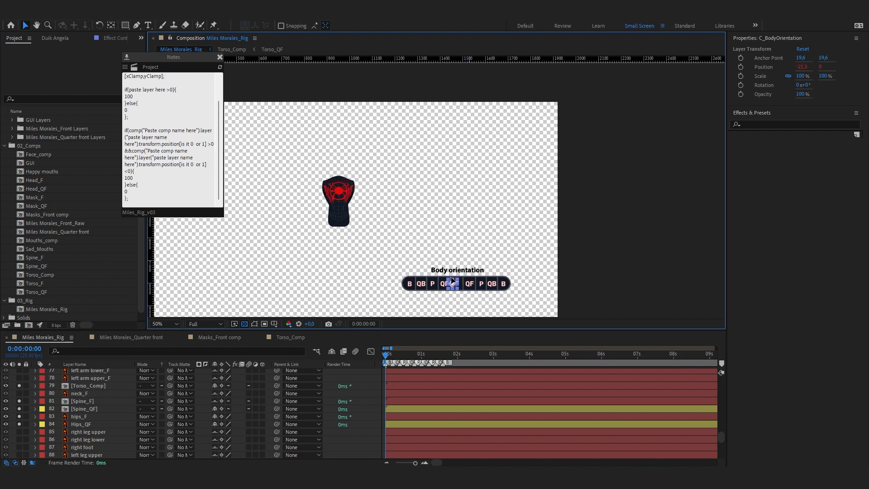
pyautogui.hotkey('ctrl', 'z')
pyautogui.hotkey('ctrl', 'z')
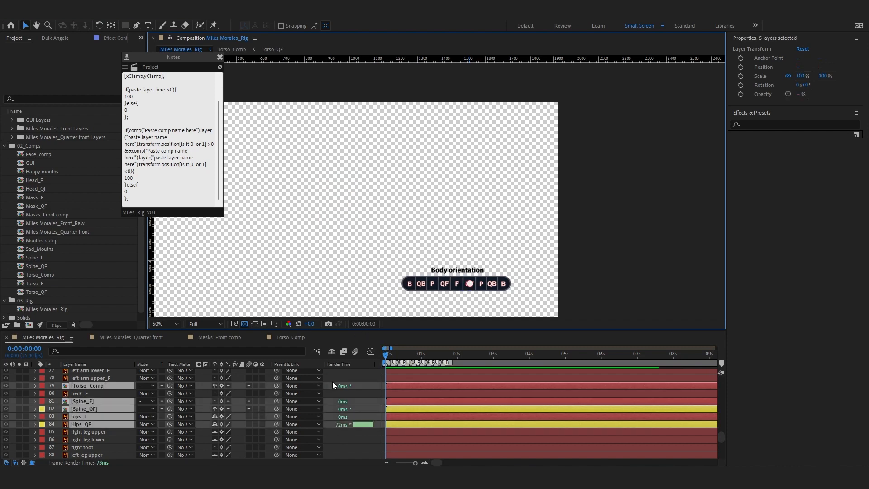
pyautogui.hotkey('ctrl', 'z')
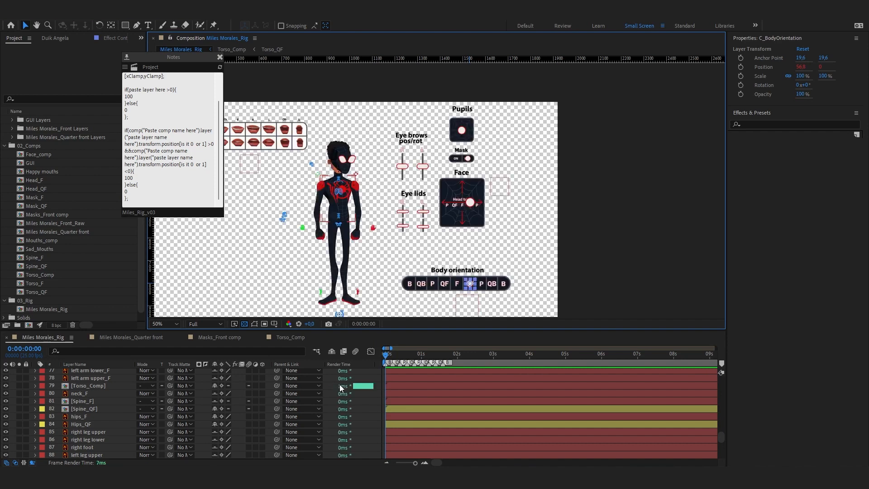
# Save the project and go back to the spine layers in the Miles Morales_Rig composition.
pyautogui.hotkey('ctrl', 's')
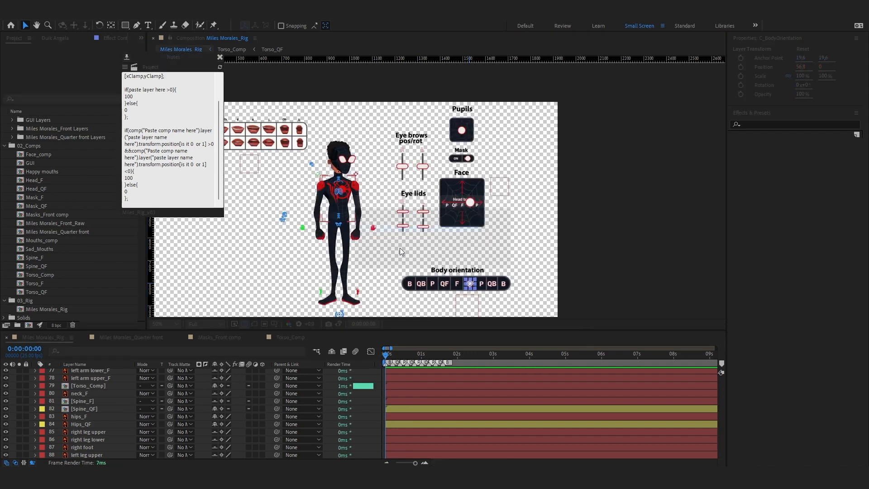
pyautogui.click(89, 403)
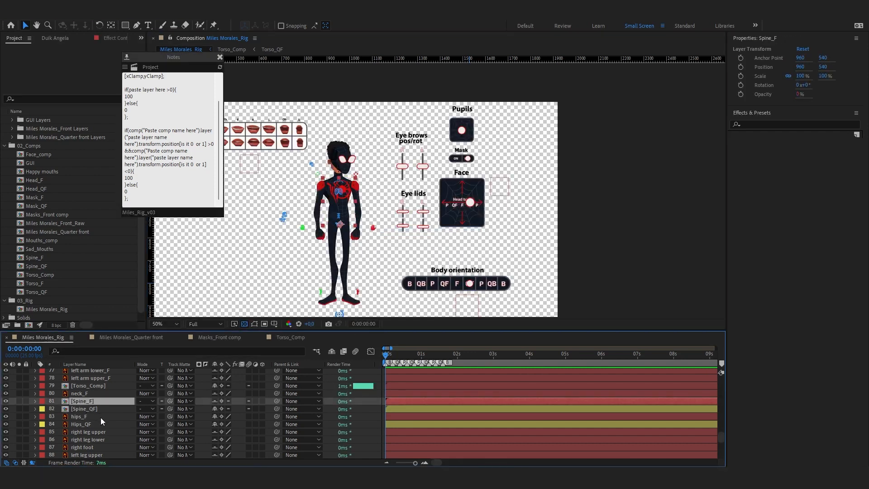
pyautogui.click(101, 417)
pyautogui.click(95, 402)
pyautogui.click(95, 409)
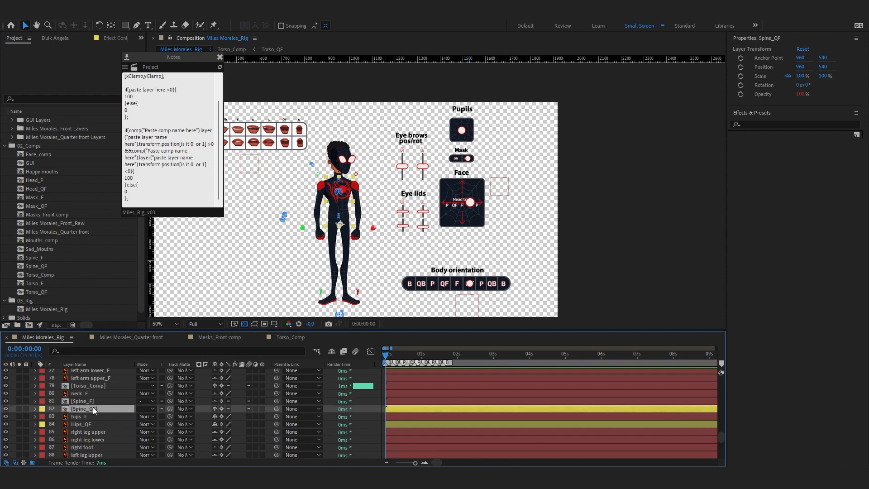
pyautogui.scroll(1, 93, 406)
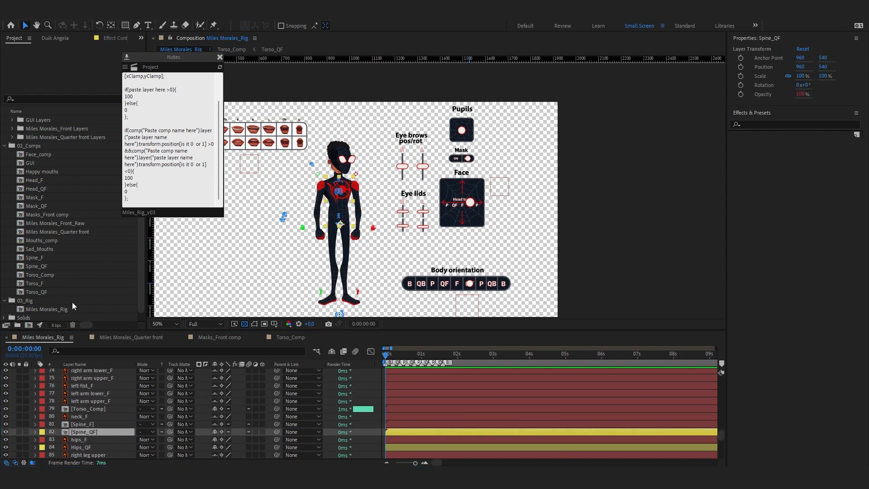
# Pre-compose the Spine_F and Spine_QF layers into a new composition named Spine_Comp, moving all attributes into it.
pyautogui.click(105, 432)
pyautogui.click(90, 424)
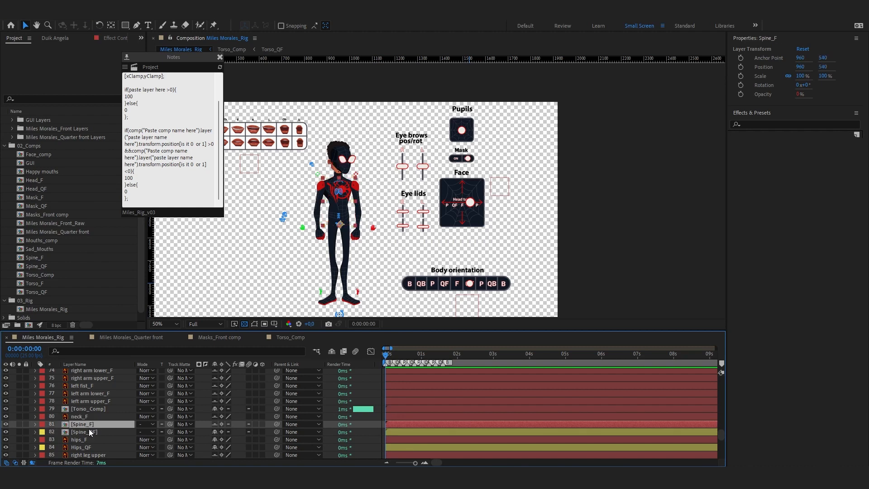
pyautogui.keyDown('ctrl'); pyautogui.click(91, 431); pyautogui.keyUp('ctrl')
pyautogui.rightClick(102, 425)
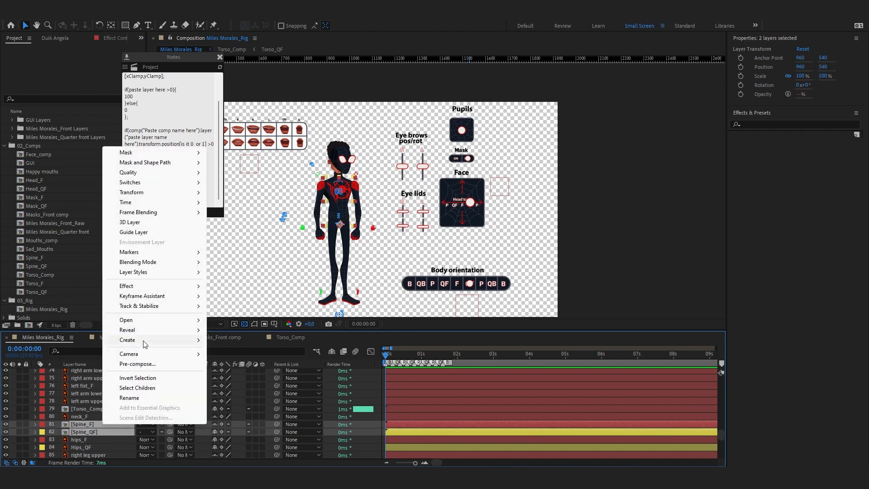
pyautogui.click(137, 363)
pyautogui.write('S')
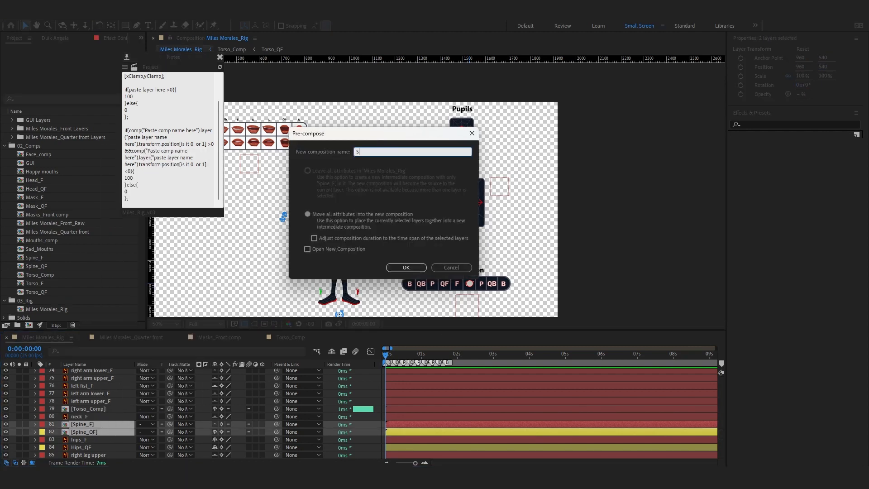
pyautogui.write('pine_Comp')
pyautogui.click(402, 270)
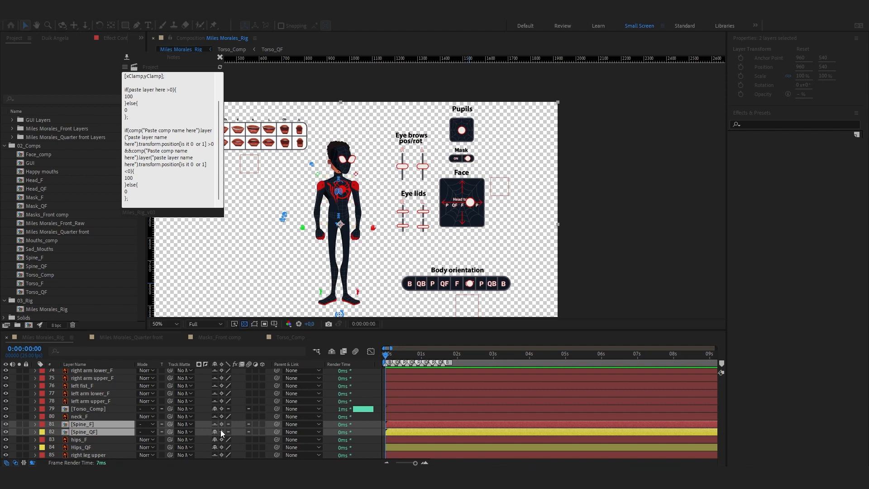
# Pre-compose the hips_F and Hips_QF layers into a new composition named Hips_Comp, moving all attributes into it.
pyautogui.scroll(-1, 124, 425)
pyautogui.scroll(-1, 123, 425)
pyautogui.click(90, 410)
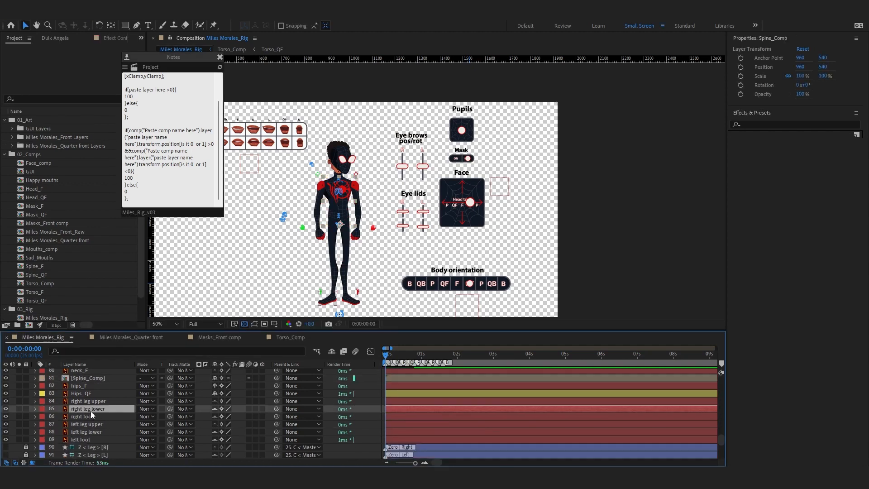
pyautogui.click(87, 385)
pyautogui.keyDown('shift'); pyautogui.click(115, 392); pyautogui.keyUp('shift')
pyautogui.rightClick(92, 385)
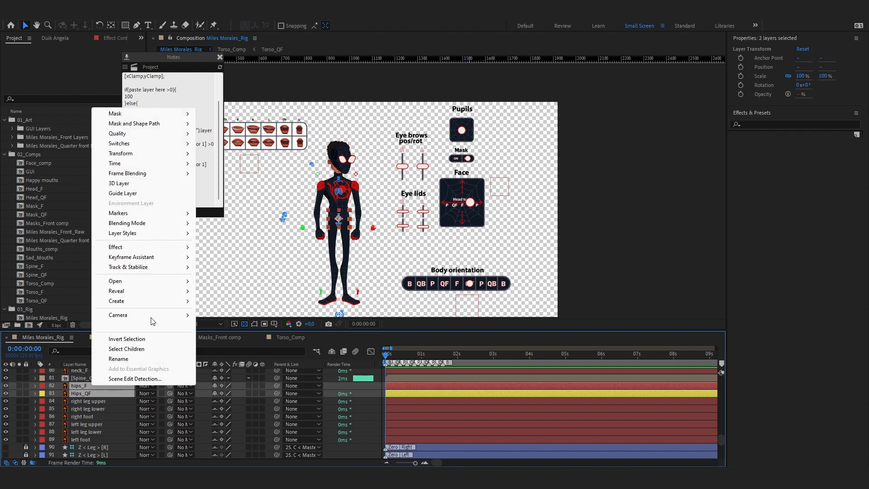
pyautogui.click(136, 324)
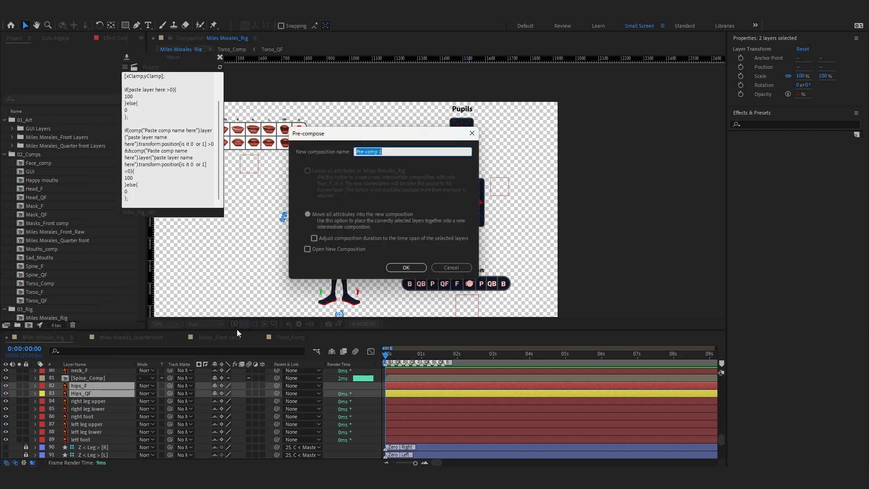
pyautogui.write('Hi')
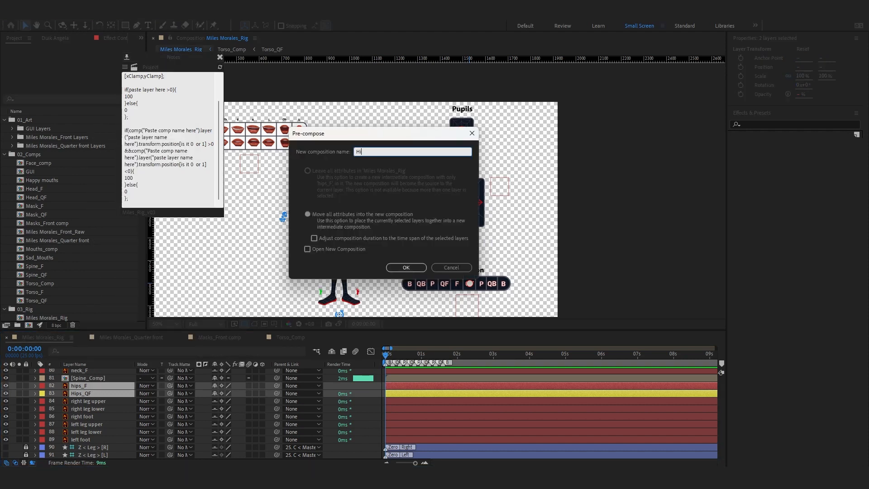
pyautogui.write('ps_co')
pyautogui.click(405, 267)
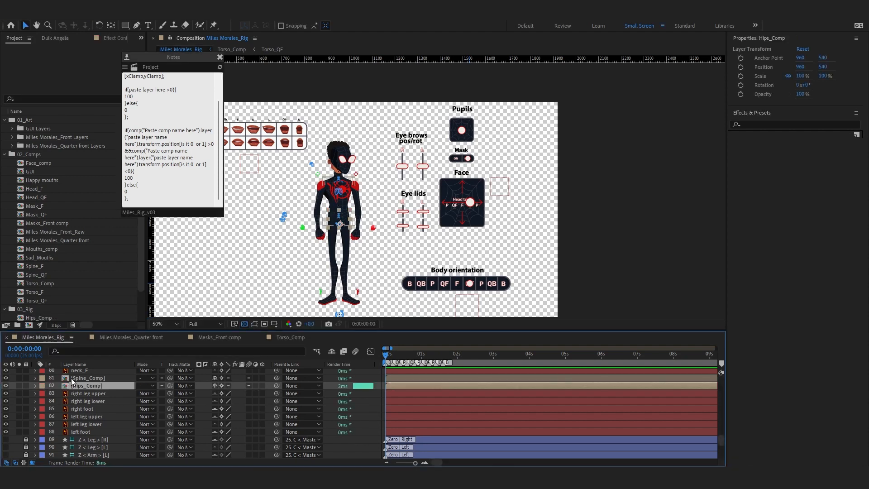
# Set the label colour of the Spine_Comp and Hips_Comp layers to red.
pyautogui.keyDown('shift'); pyautogui.click(71, 378); pyautogui.keyUp('shift')
pyautogui.click(40, 379)
pyautogui.click(71, 212)
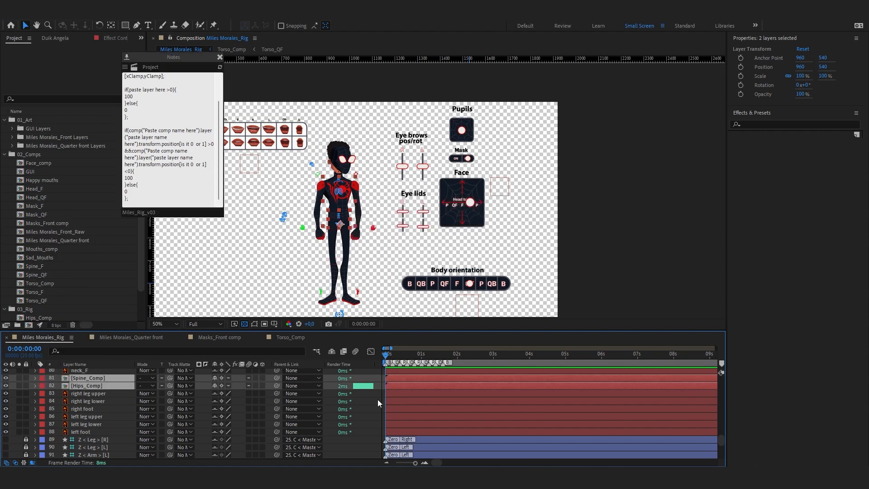
# Move the Body orientation slider to F, and open the Torso_Comp composition after checking the Miles Morales_Quarter front composition.
pyautogui.click(376, 387)
pyautogui.moveTo(468, 286)
pyautogui.mouseDown()
pyautogui.moveTo(449, 286)
pyautogui.moveTo(468, 285)
pyautogui.moveTo(458, 285)
pyautogui.mouseUp()
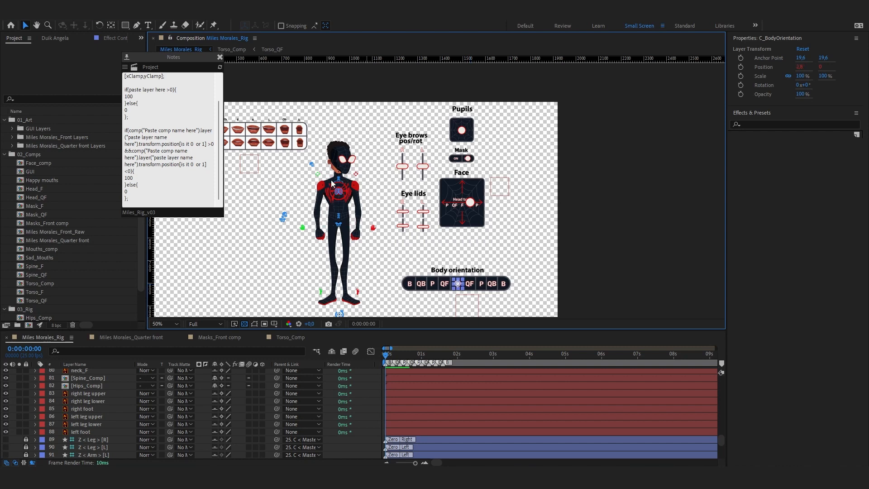
pyautogui.click(148, 337)
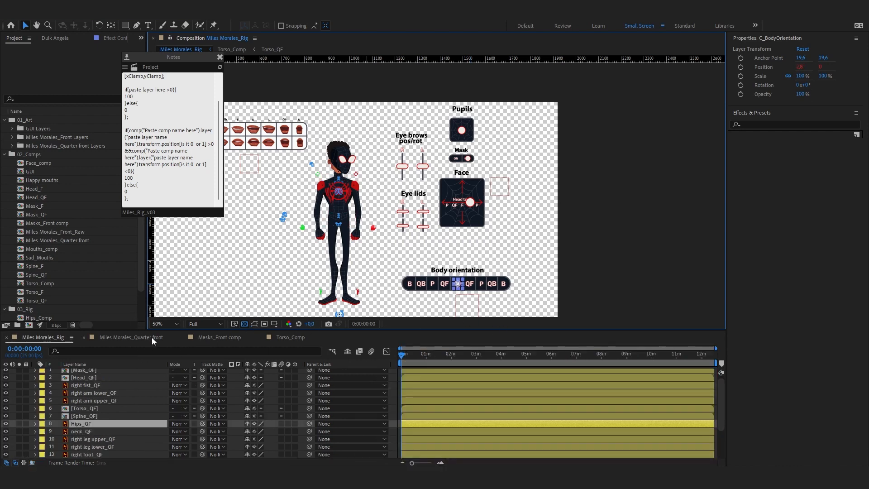
pyautogui.moveTo(420, 241); pyautogui.dragTo(404, 213)
pyautogui.press('v')
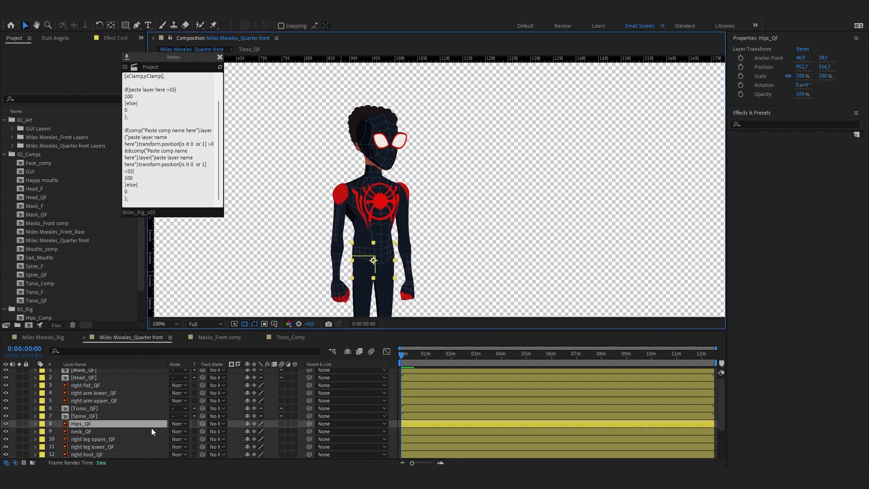
pyautogui.click(218, 338)
pyautogui.click(288, 337)
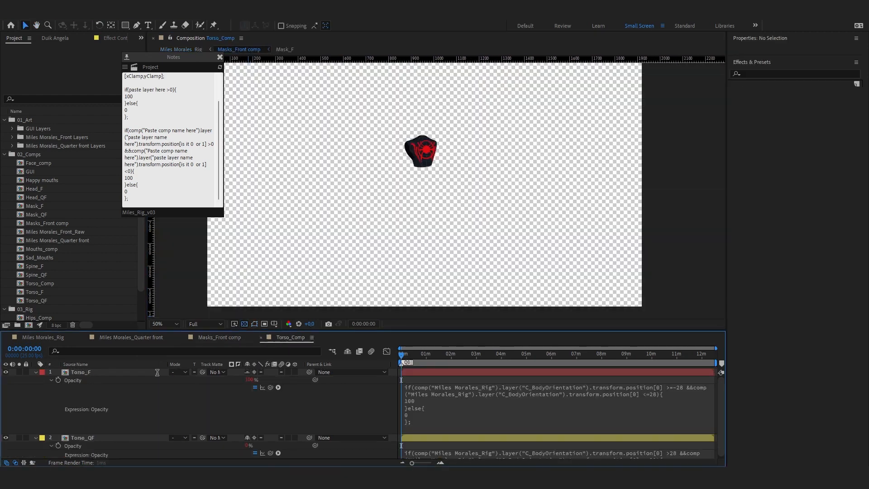
# Duplicate the Torso_QF layer and rename the copy "Torso_QF 2".
pyautogui.click(107, 373)
pyautogui.click(123, 435)
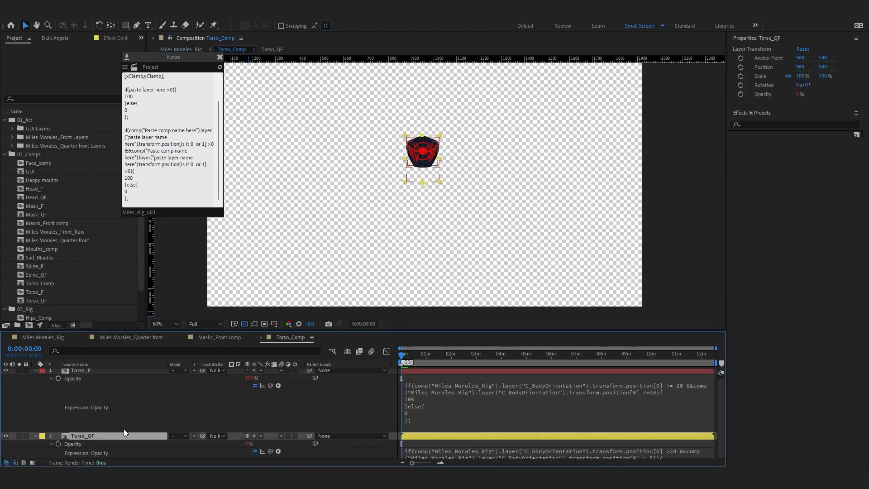
pyautogui.hotkey('ctrl', 'd')
pyautogui.press('Return')
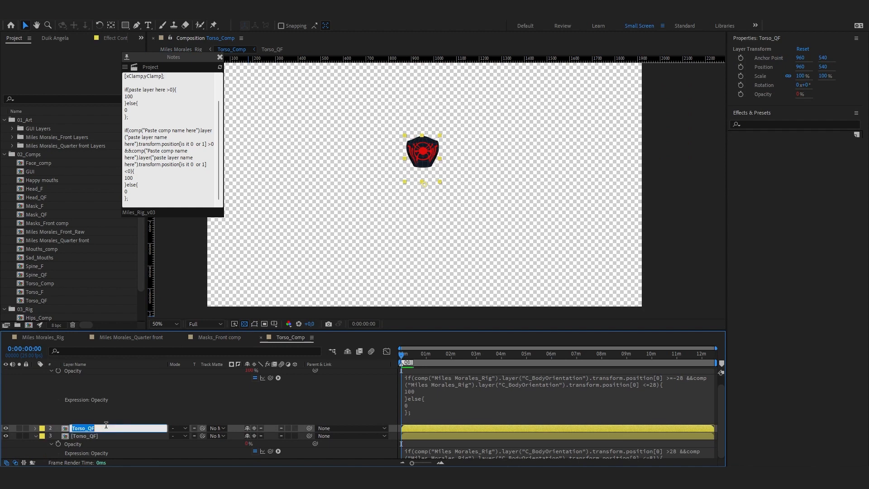
pyautogui.click(106, 427)
pyautogui.write('2')
pyautogui.press('Return')
pyautogui.click(111, 427)
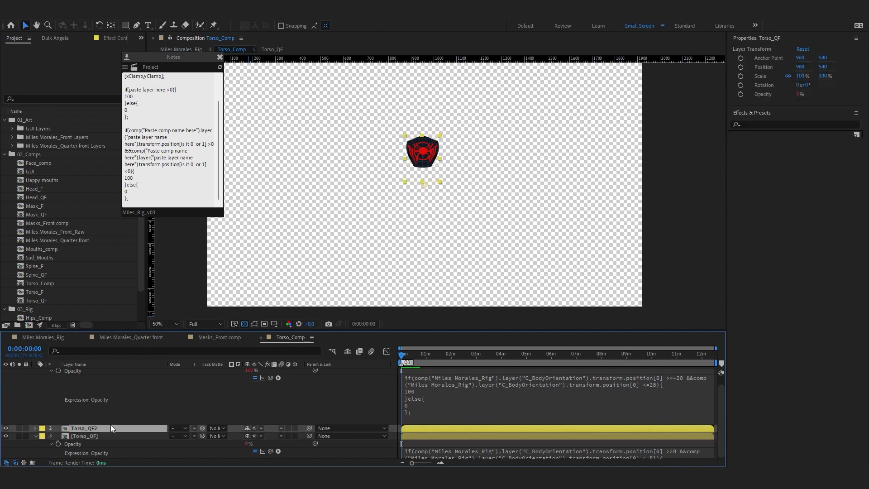
pyautogui.press('Return')
pyautogui.click(93, 428)
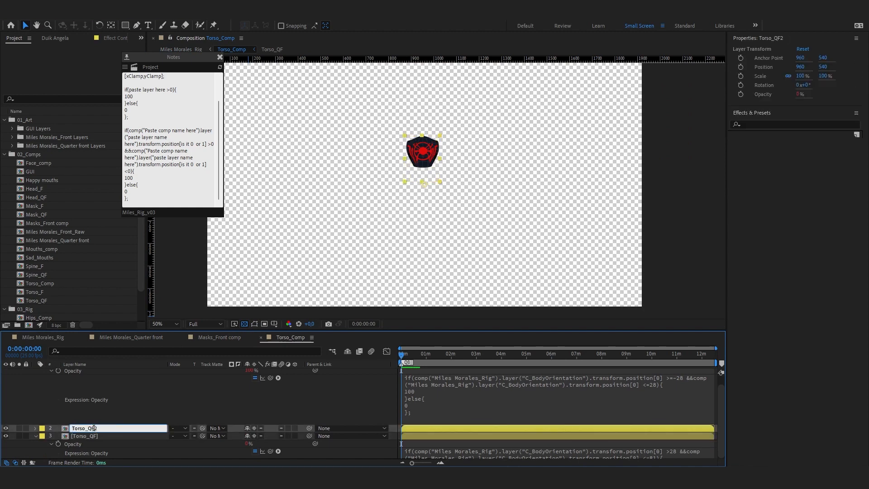
pyautogui.click(130, 411)
# Check the Torso_QF source composition, and move the Torso_QF 2 layer in Torso_Comp to about 1186, 580.
pyautogui.click(85, 434)
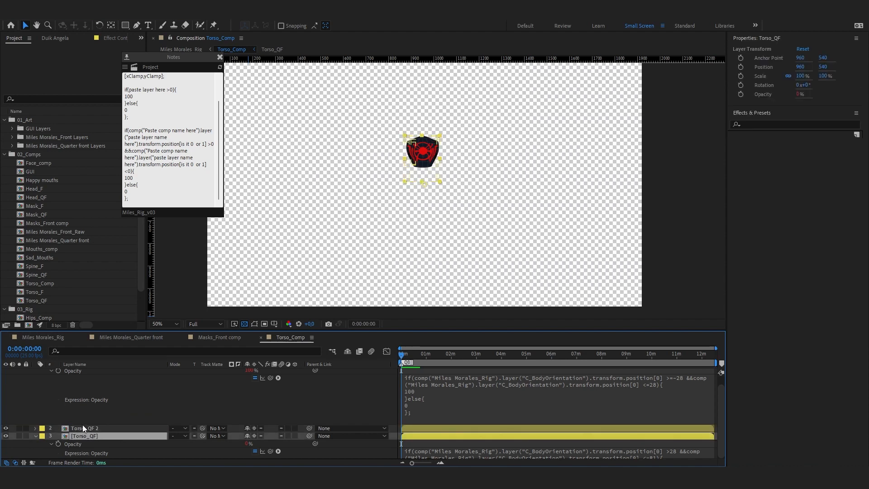
pyautogui.click(84, 427)
pyautogui.doubleClick(102, 437)
pyautogui.click(52, 337)
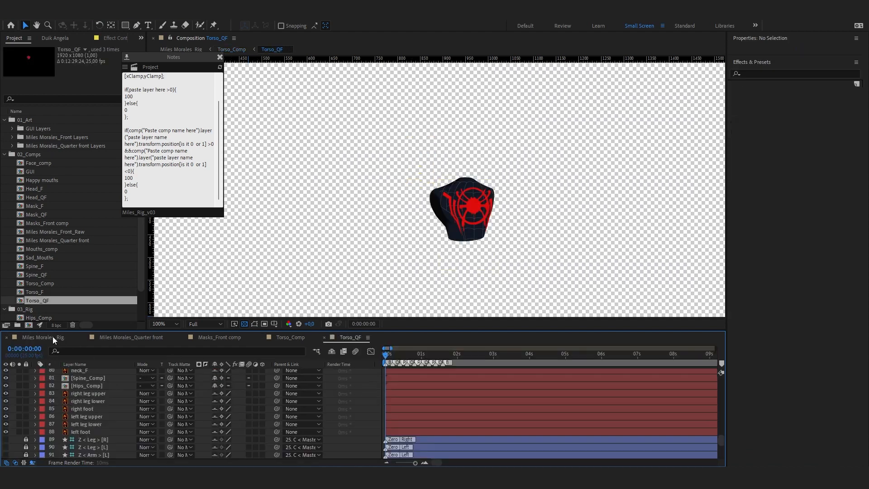
pyautogui.click(290, 337)
pyautogui.click(103, 428)
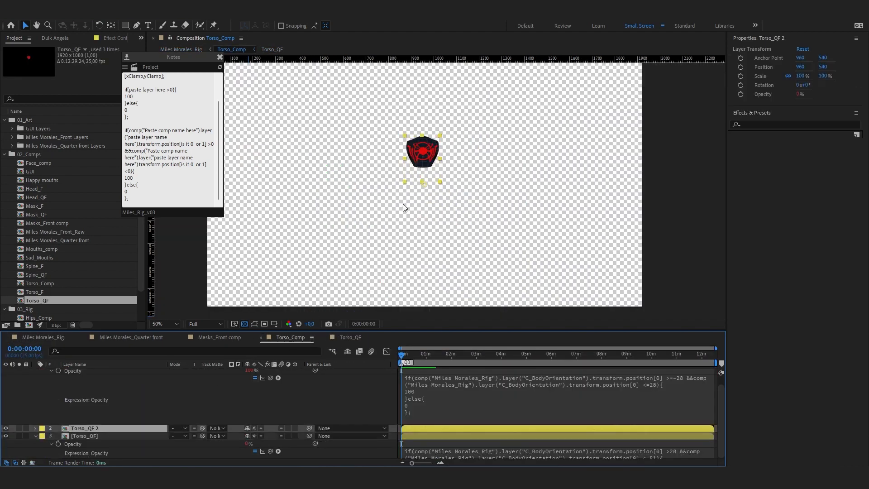
pyautogui.moveTo(409, 167); pyautogui.dragTo(461, 177)
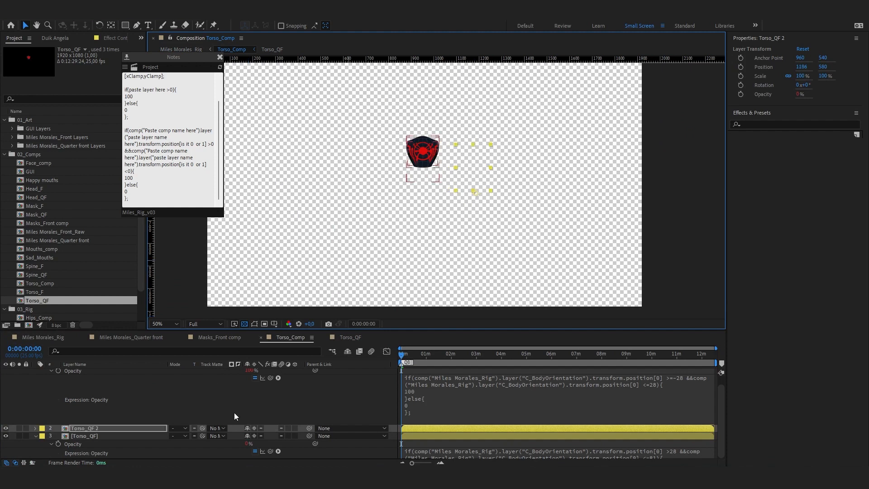
# Reveal the opacity of Torso_QF 2 and disable the opacity expressions on both quarter-front torso layers.
pyautogui.press('t')
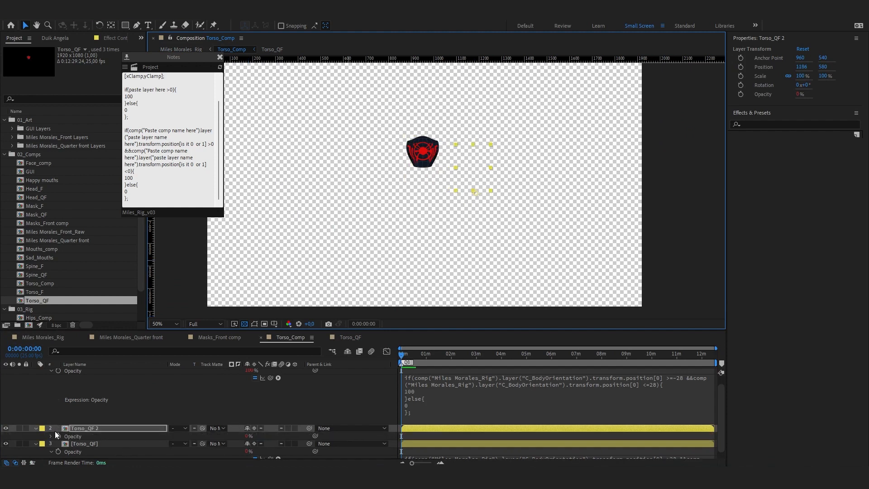
pyautogui.click(50, 438)
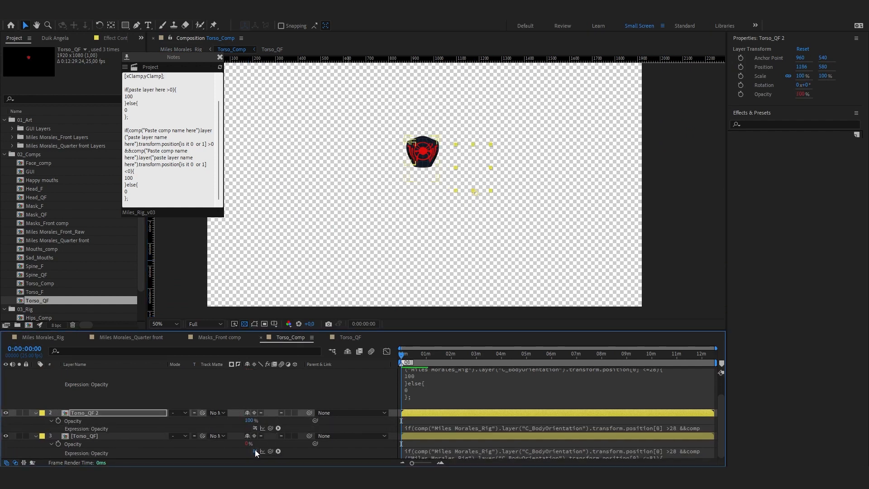
pyautogui.click(254, 451)
pyautogui.press('/')
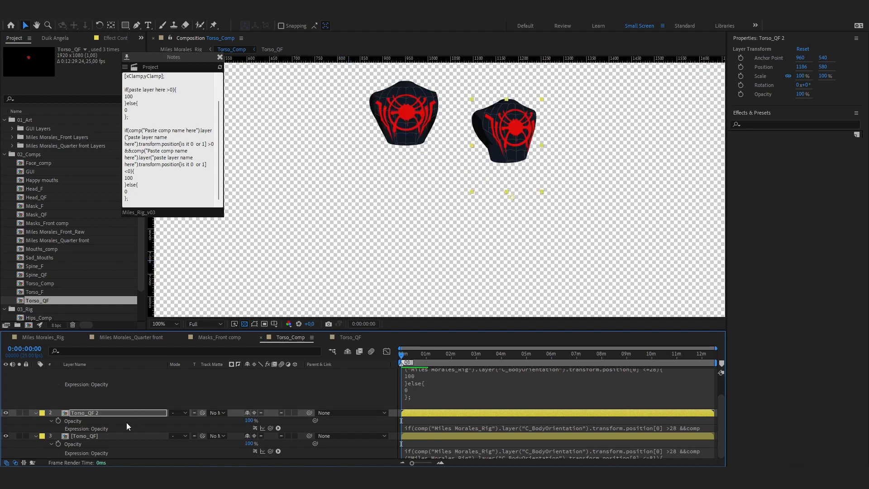
# Move Torso_QF to about 994, 703, and shift the Symbol front_QF layer off the torso inside the Torso_QF composition.
pyautogui.click(104, 435)
pyautogui.moveTo(360, 134); pyautogui.dragTo(430, 214)
pyautogui.doubleClick(88, 436)
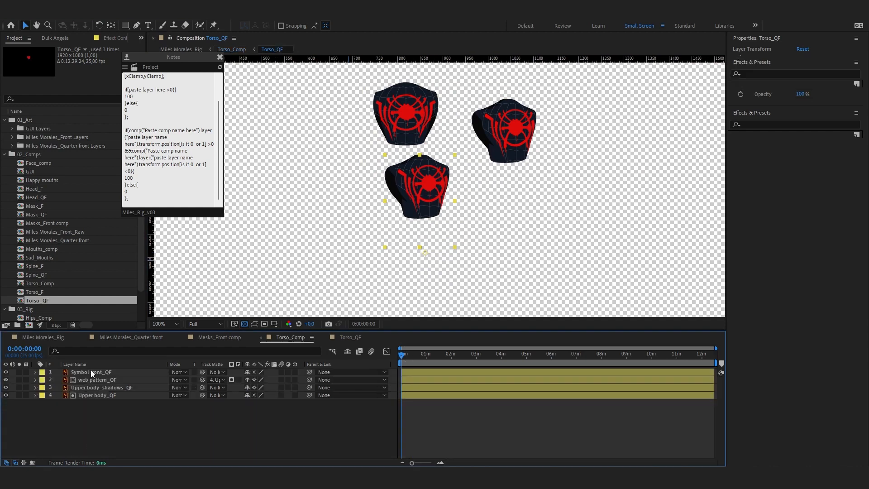
pyautogui.moveTo(468, 206); pyautogui.dragTo(510, 221)
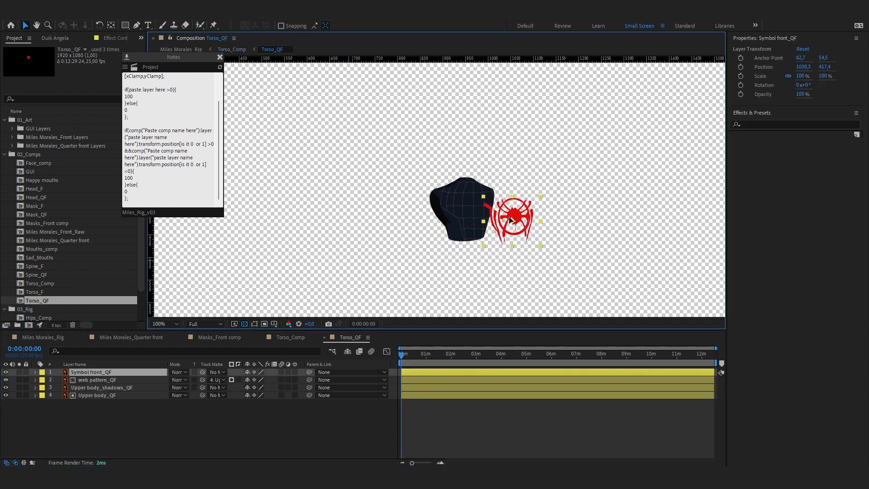
pyautogui.click(276, 336)
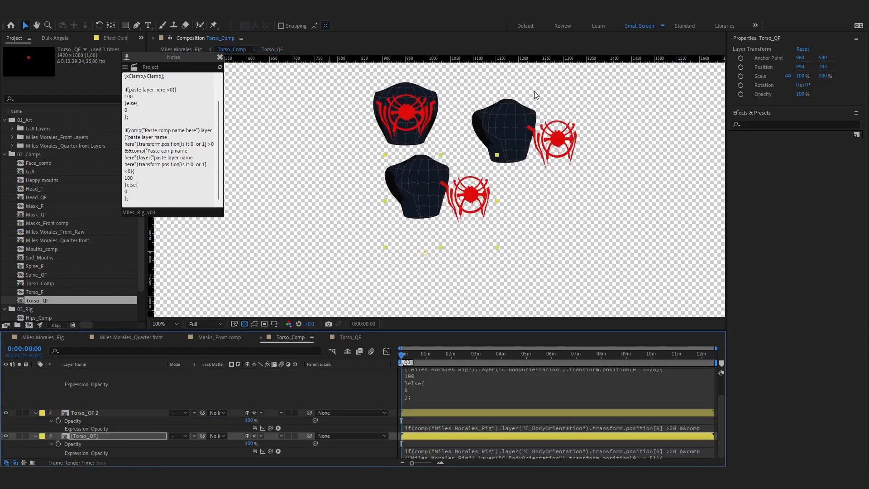
# Undo the test moves and the disabled opacity expressions, keeping the duplicate layer named "Torso_QF 2".
pyautogui.click(131, 412)
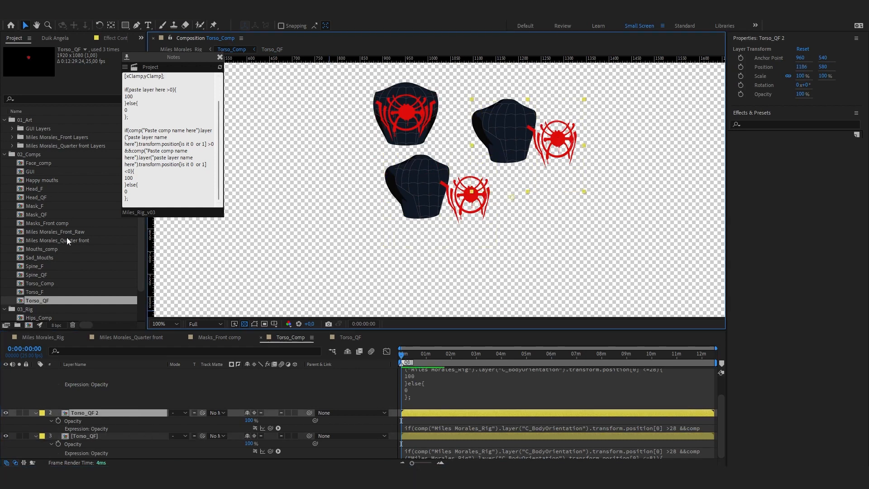
pyautogui.click(273, 384)
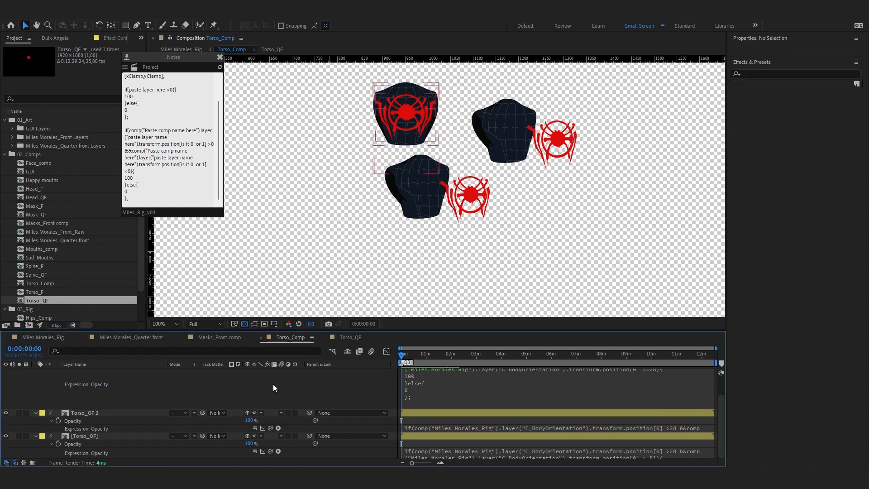
pyautogui.hotkey('ctrl', 'z')
pyautogui.hotkey('ctrl', 'z')
pyautogui.hotkey('ctrl', 'z')
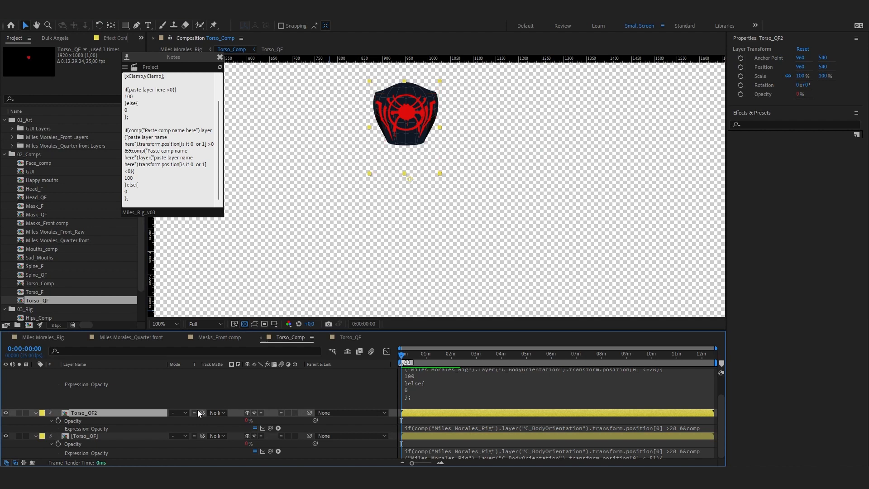
pyautogui.scroll(1, 154, 411)
pyautogui.scroll(-1, 113, 413)
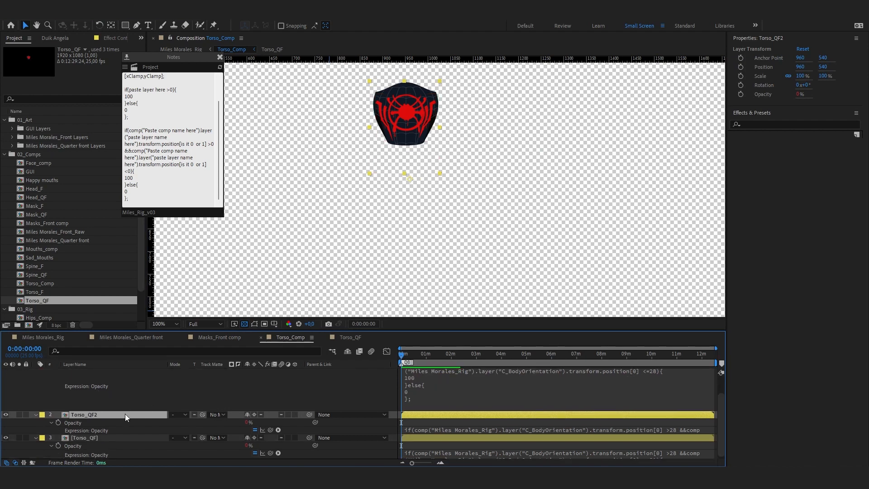
pyautogui.hotkey('ctrl', 'z')
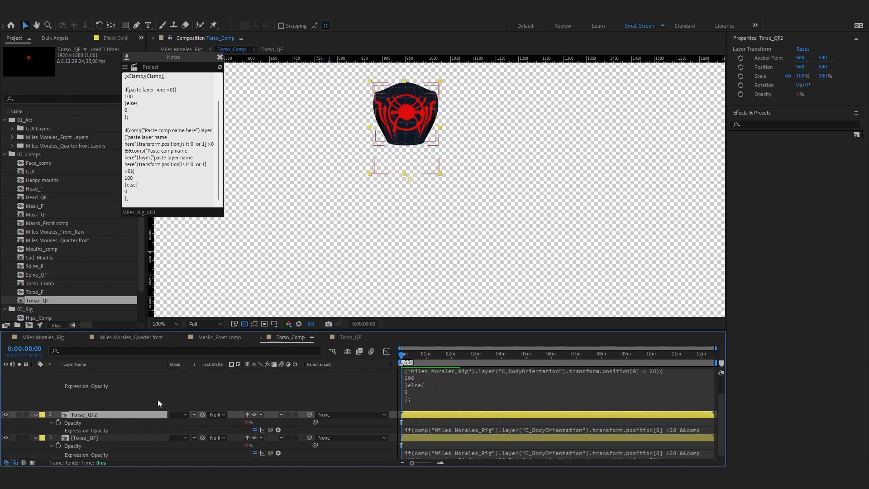
pyautogui.click(153, 389)
pyautogui.click(111, 413)
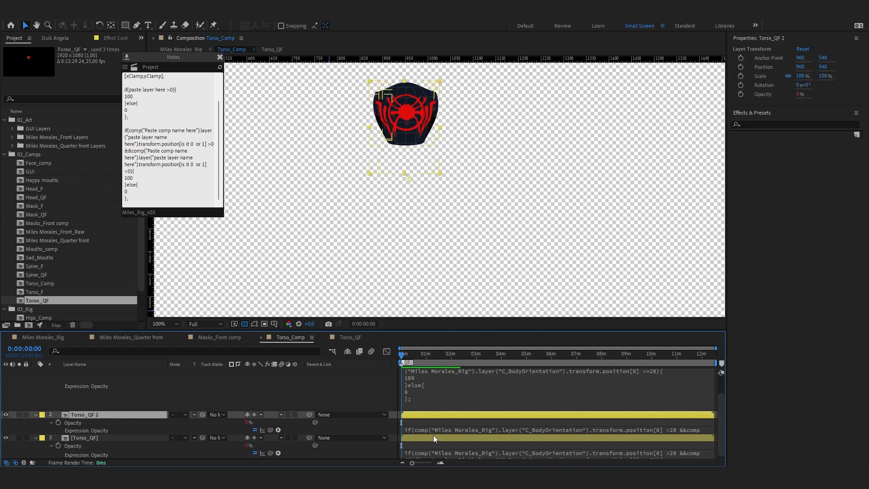
# Disable the opacity expressions on Torso_QF 2 and Torso_QF, and solo both layers.
pyautogui.click(36, 415)
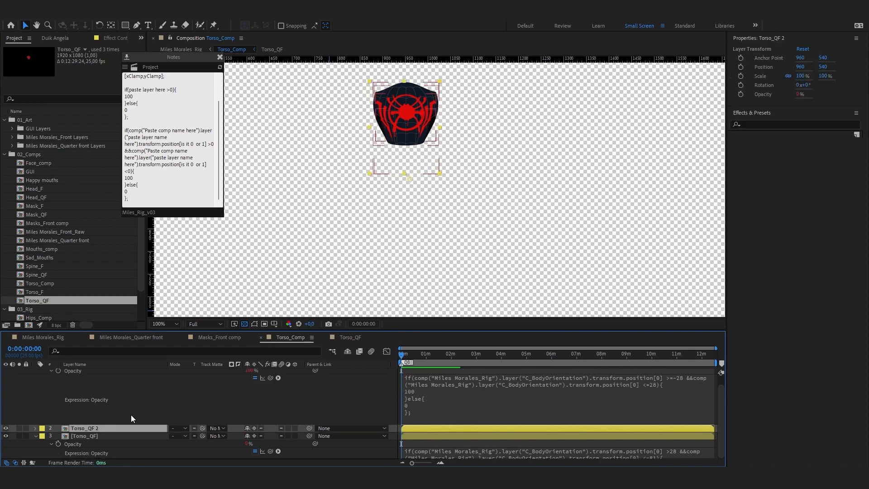
pyautogui.press('t')
pyautogui.rightClick(102, 431)
pyautogui.click(86, 409)
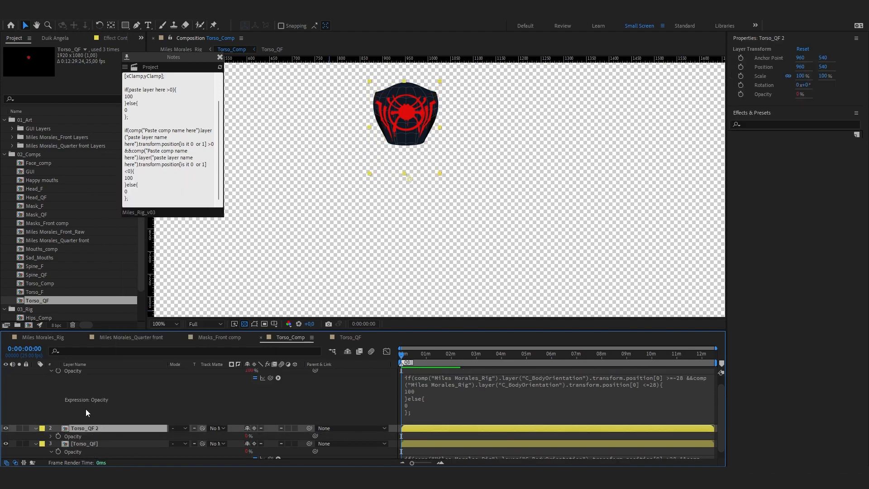
pyautogui.click(51, 436)
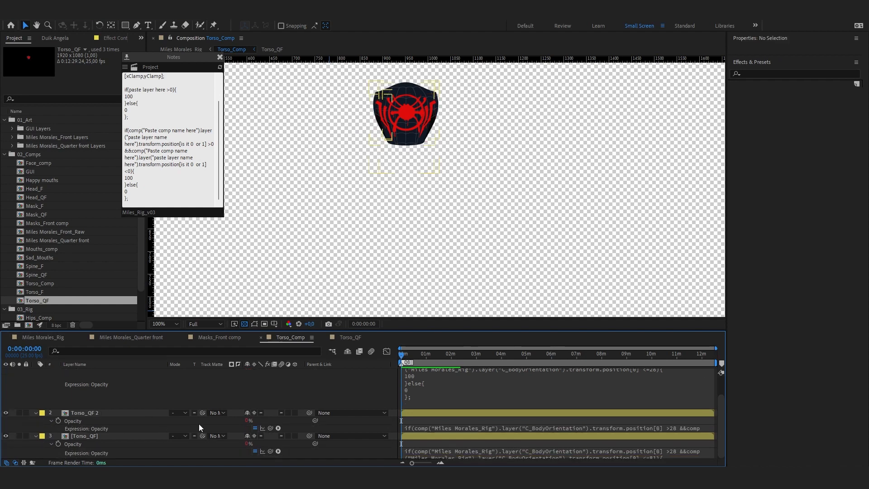
pyautogui.click(256, 451)
pyautogui.click(19, 413)
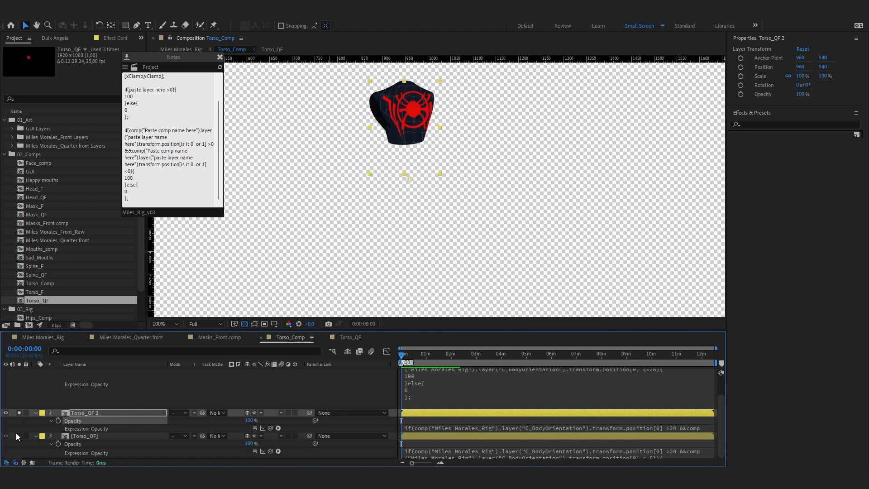
# Flip the Torso_QF 2 layer horizontally and move it to about 933, 540, over the original quarter-front torso.
pyautogui.rightClick(152, 412)
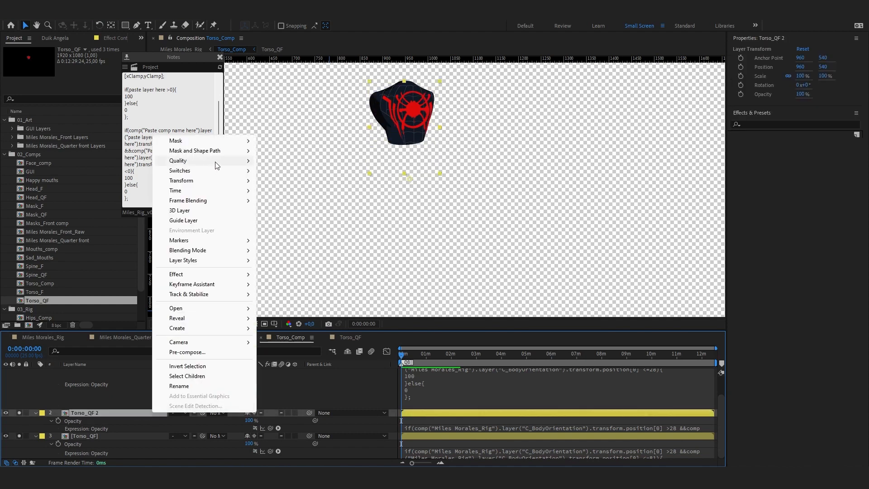
pyautogui.moveTo(203, 181)
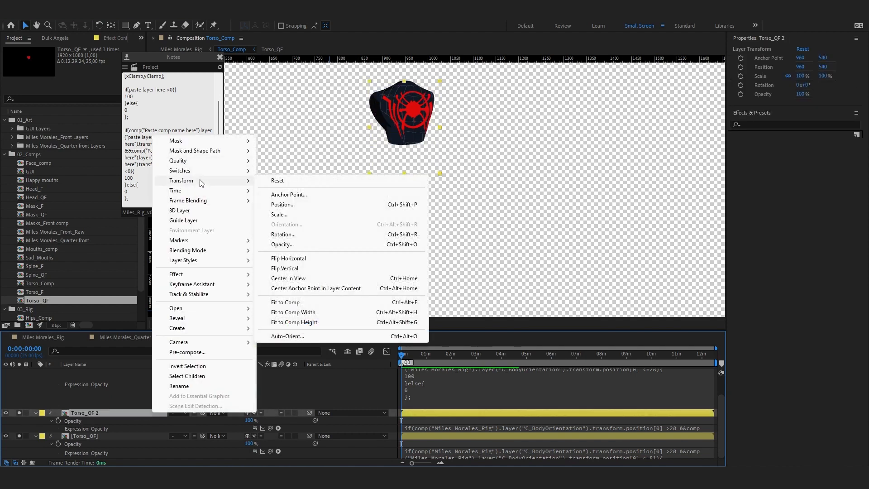
pyautogui.click(335, 258)
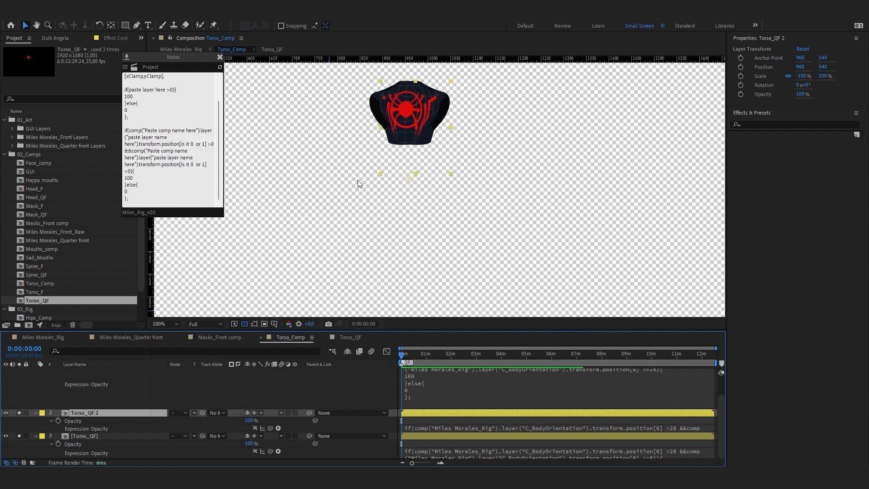
pyautogui.moveTo(438, 109); pyautogui.dragTo(438, 164)
pyautogui.scroll(1, 409, 155)
pyautogui.scroll(-1, 409, 156)
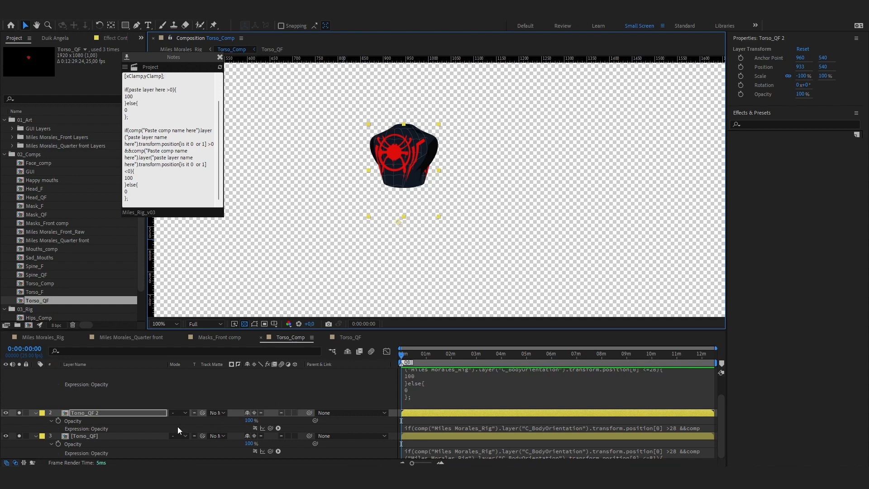
# Save the project and re-enable the opacity expression on Torso_QF 2.
pyautogui.press('Return')
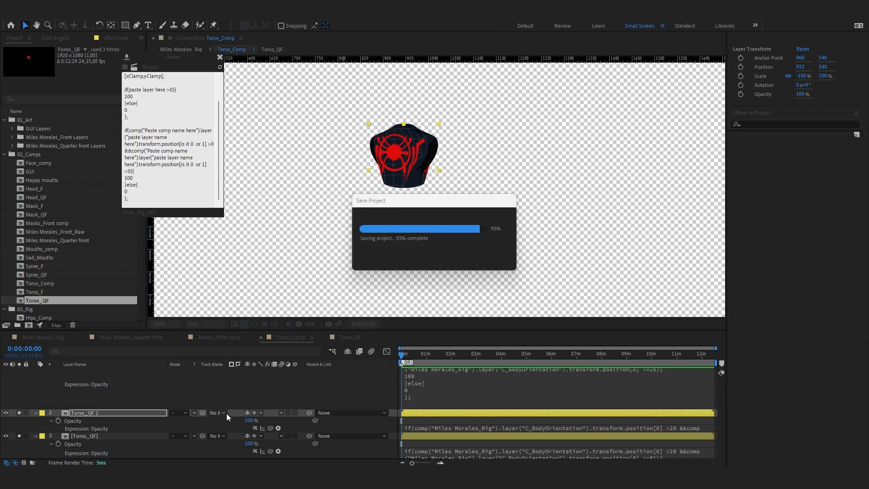
pyautogui.click(612, 428)
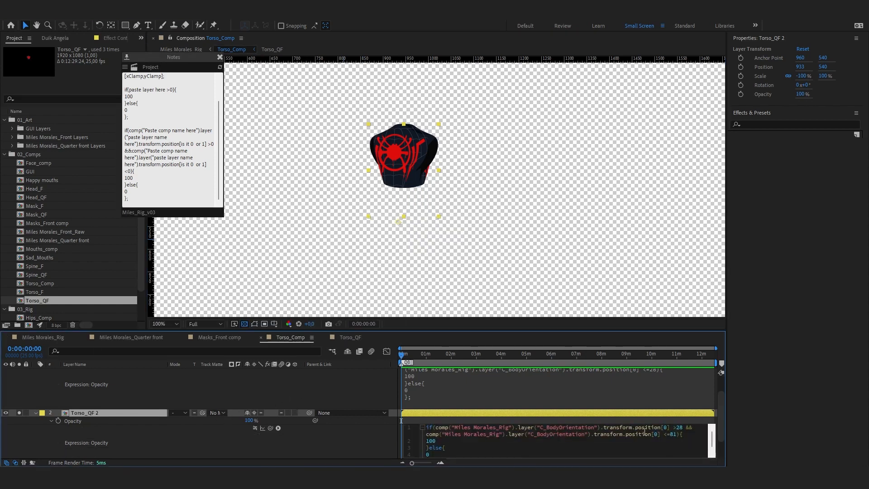
pyautogui.click(333, 439)
pyautogui.scroll(2, 340, 435)
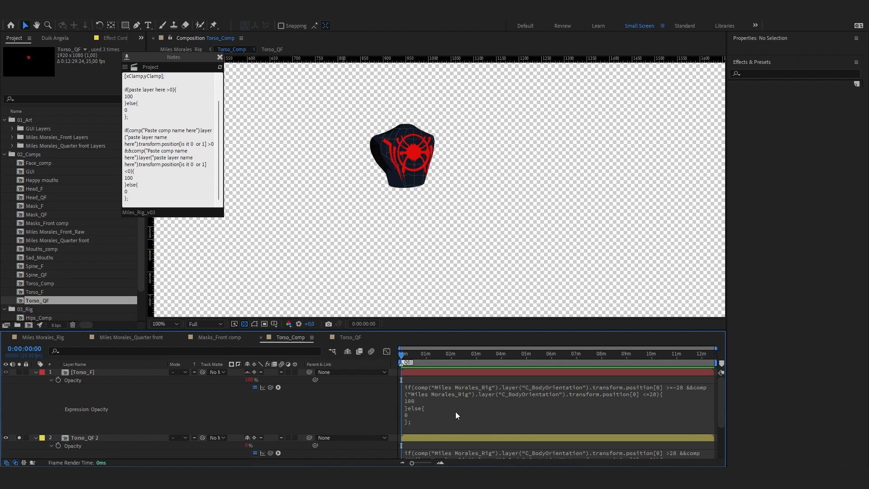
# Compare the C_BodyOrientation position limits in the opacity expressions of Torso_QF 2 and Torso_F.
pyautogui.scroll(-3, 457, 415)
pyautogui.click(596, 417)
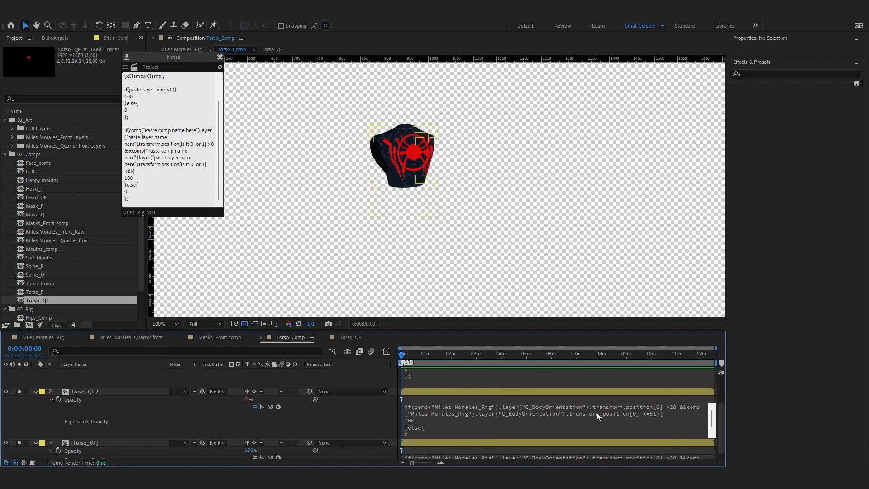
pyautogui.click(664, 413)
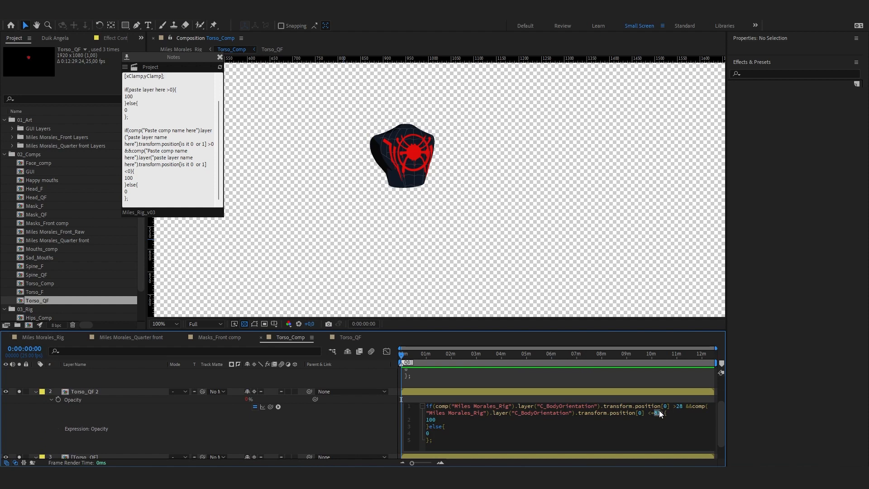
pyautogui.click(305, 419)
pyautogui.scroll(2, 392, 382)
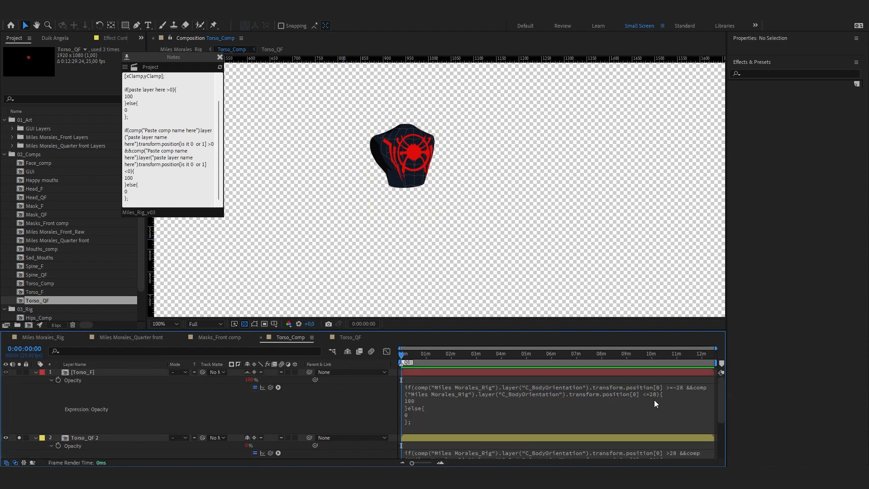
pyautogui.click(655, 403)
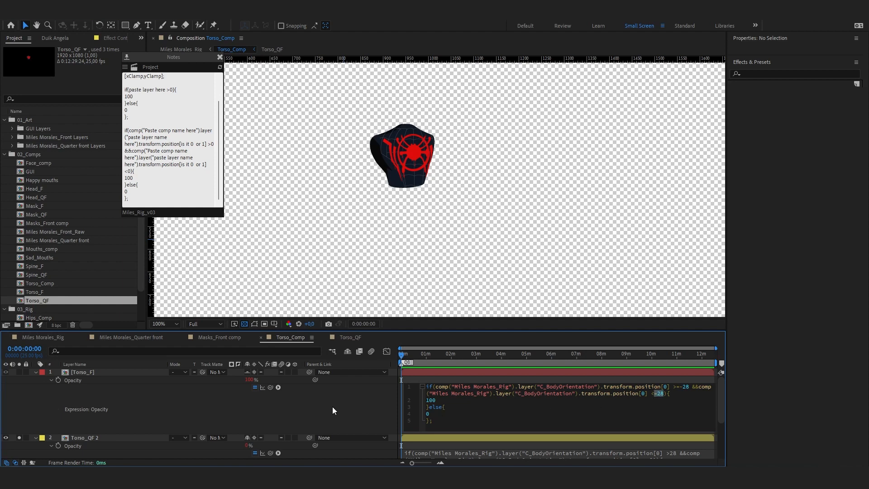
# Set the second C_BodyOrientation position condition in Torso_QF 2's opacity expression to <28.
pyautogui.click(297, 408)
pyautogui.scroll(-2, 560, 450)
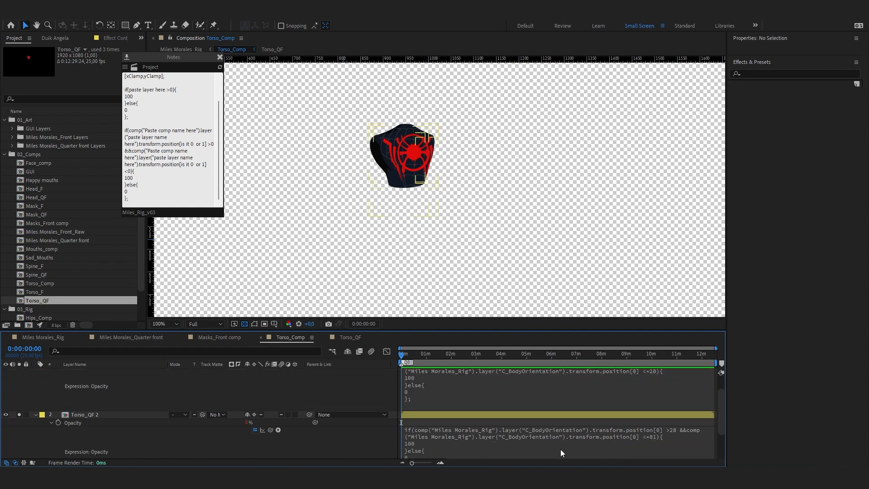
pyautogui.click(632, 433)
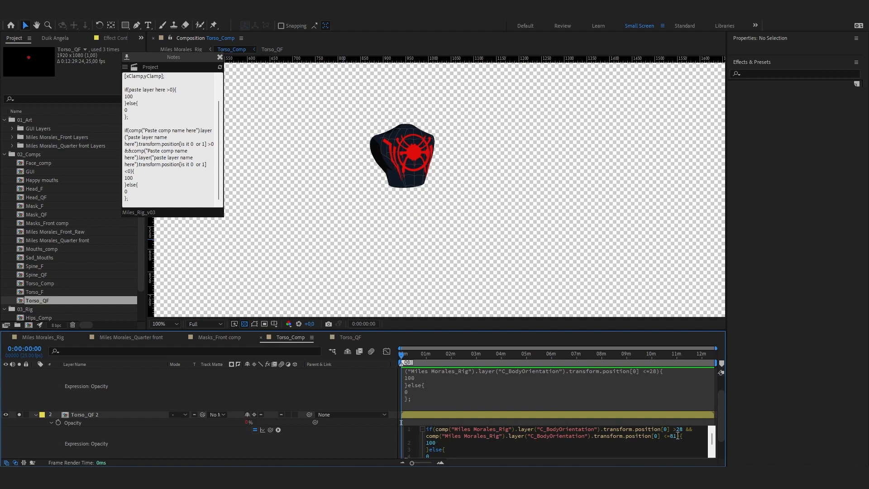
pyautogui.write(')')
pyautogui.click(355, 389)
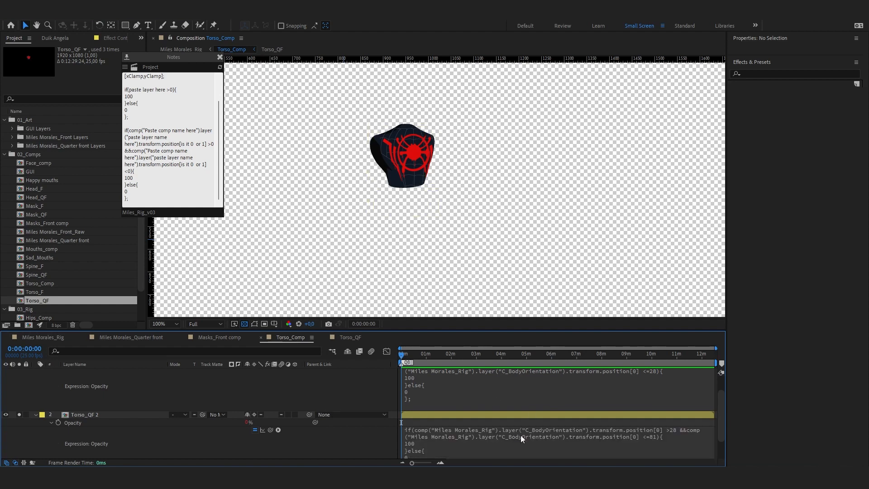
pyautogui.click(679, 436)
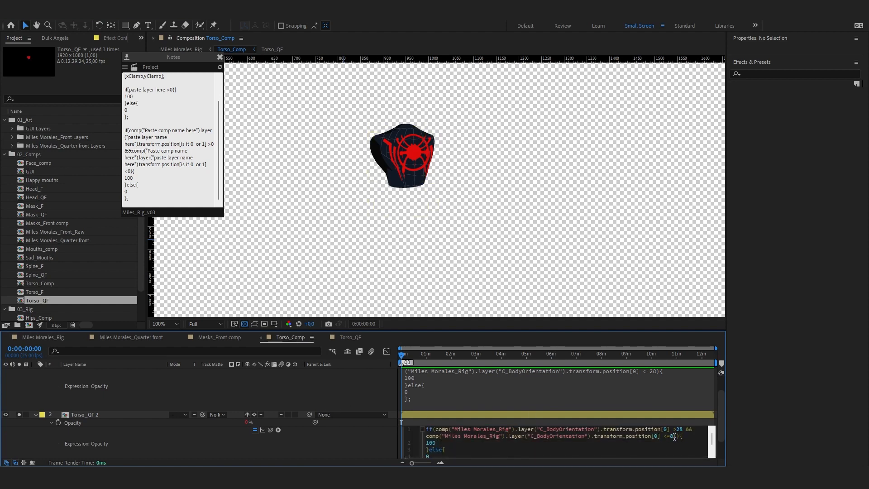
pyautogui.write('28')
pyautogui.click(358, 399)
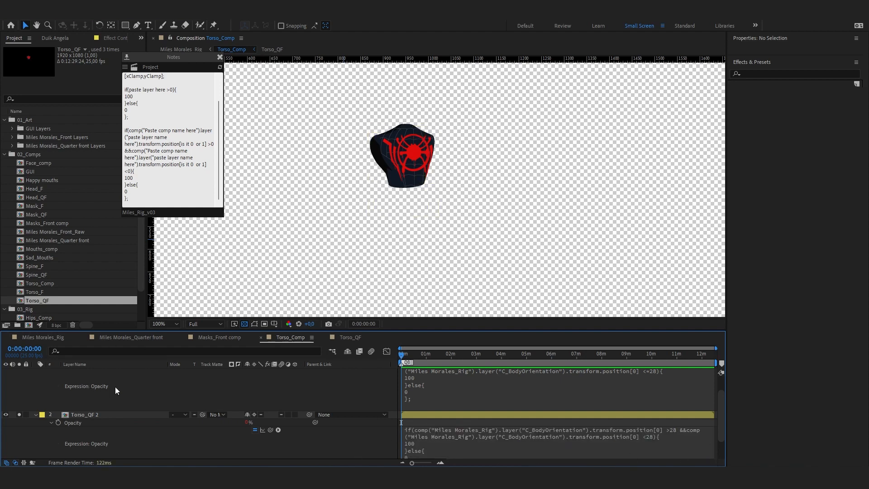
# In Miles Morales_Rig, move the Body orientation control from F to the boundary between the left-hand P and QF.
pyautogui.click(103, 414)
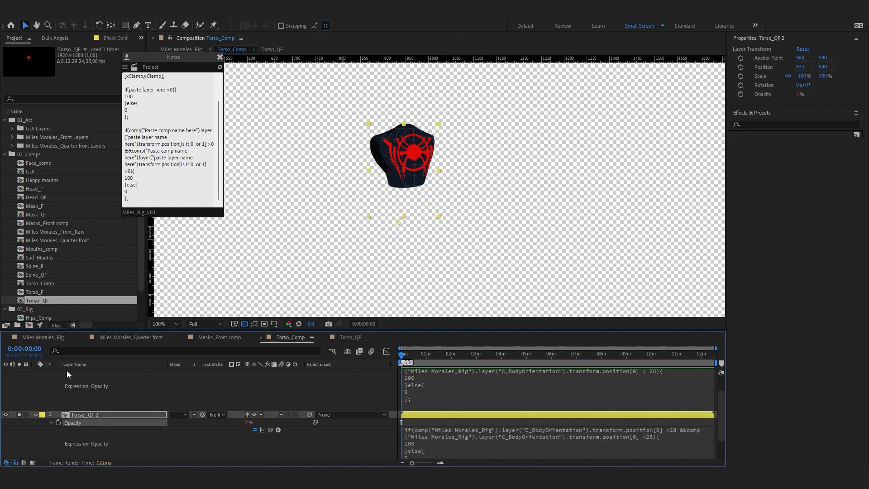
pyautogui.click(53, 337)
pyautogui.click(457, 285)
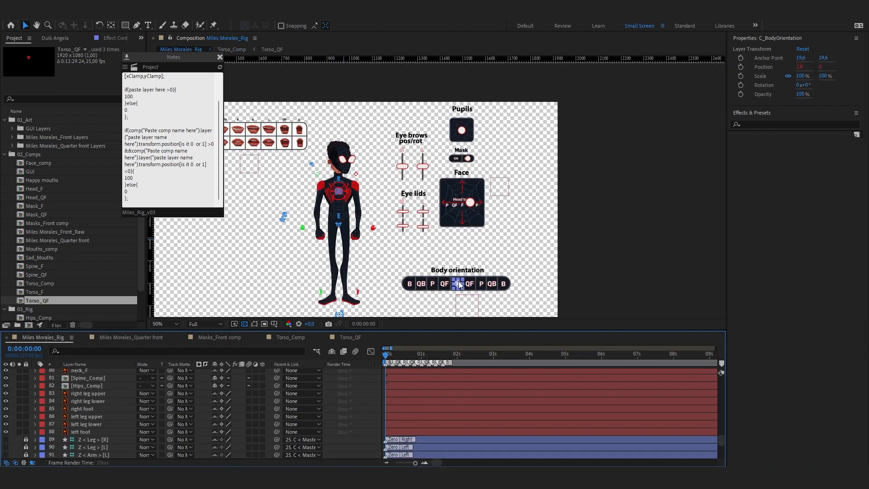
pyautogui.scroll(2, 457, 285)
pyautogui.moveTo(459, 285); pyautogui.dragTo(433, 262)
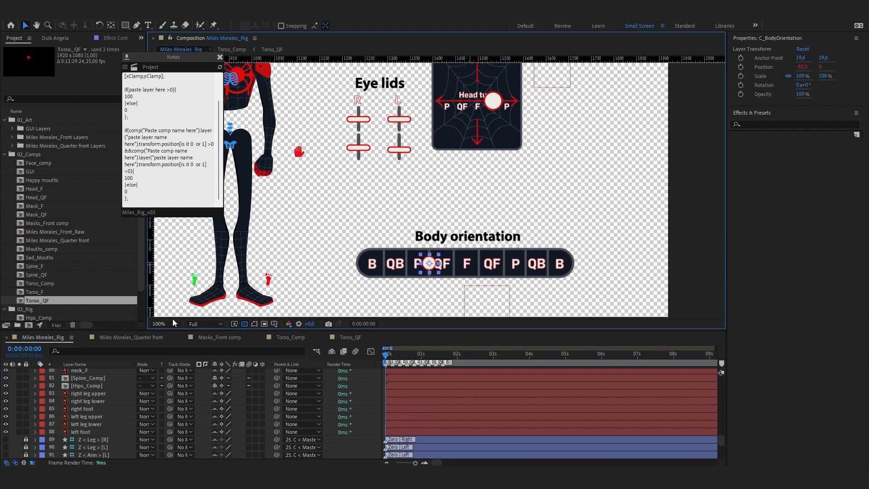
# Compare the C_BodyOrientation position limits in the opacity expressions of Torso_QF 2 and Torso_QF in Torso_Comp.
pyautogui.click(350, 337)
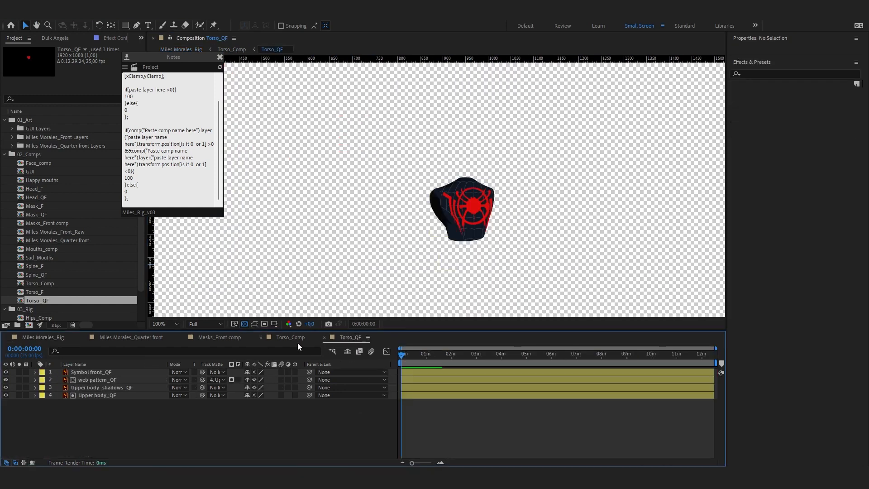
pyautogui.click(290, 337)
pyautogui.scroll(-1, 86, 406)
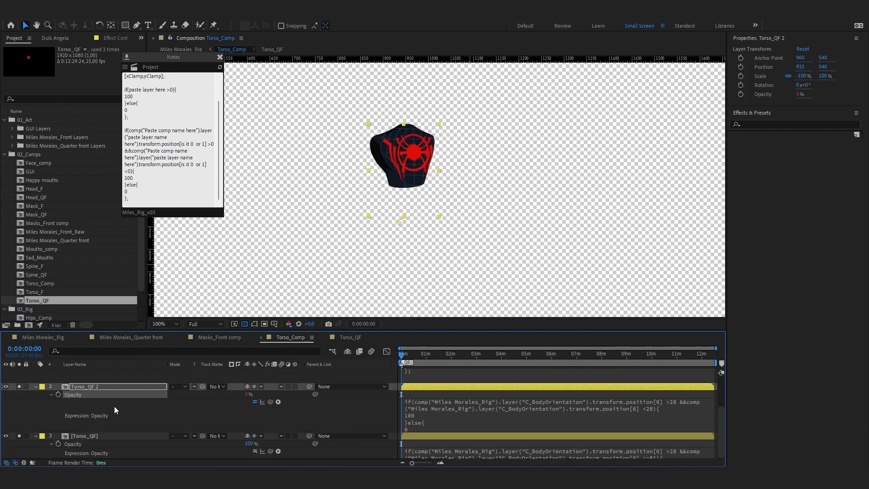
pyautogui.click(119, 435)
pyautogui.scroll(-1, 583, 446)
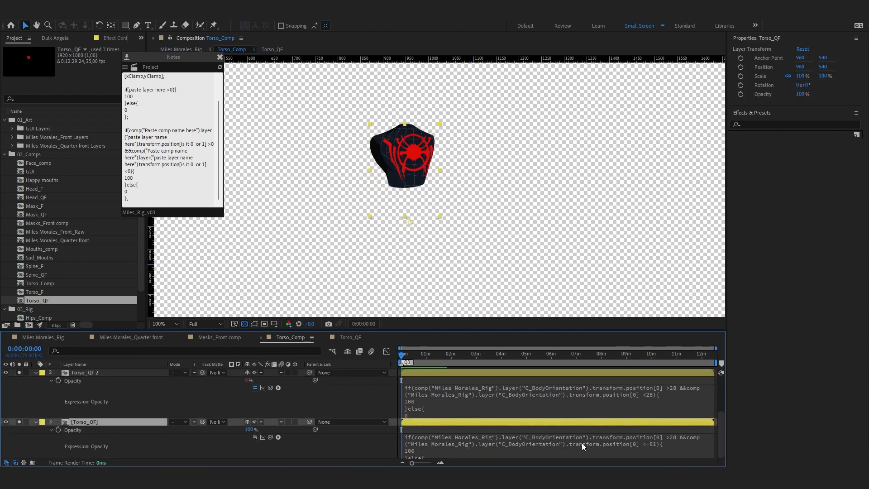
pyautogui.scroll(1, 533, 393)
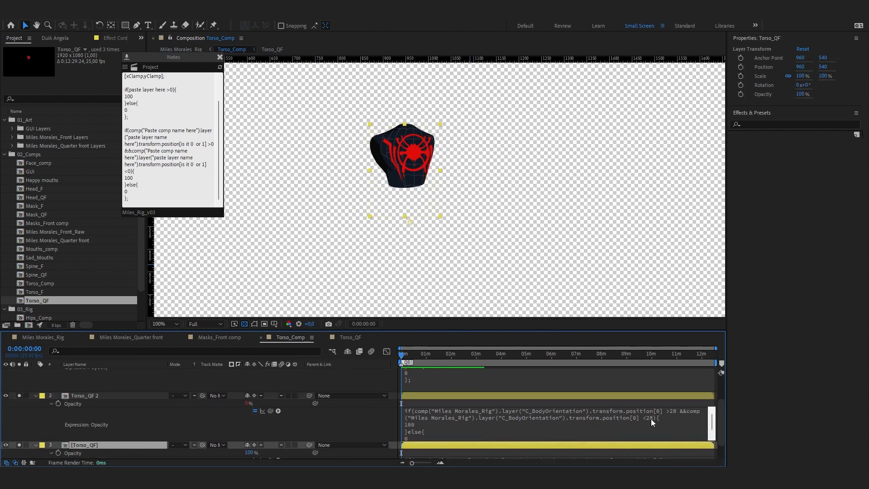
# Change Torso_QF 2's opacity expression so it shows the layer when C_BodyOrientation's position is <-28 and >-81.
pyautogui.click(667, 417)
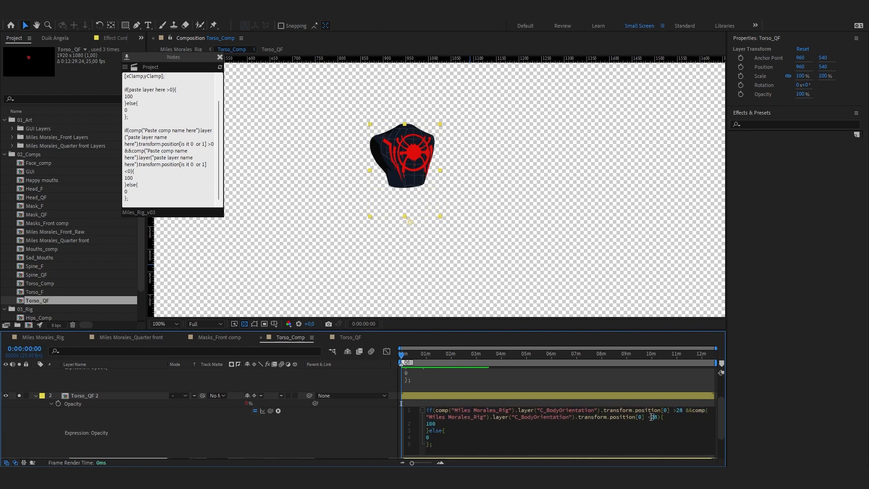
pyautogui.write('{>')
pyautogui.click(377, 426)
pyautogui.scroll(-3, 580, 420)
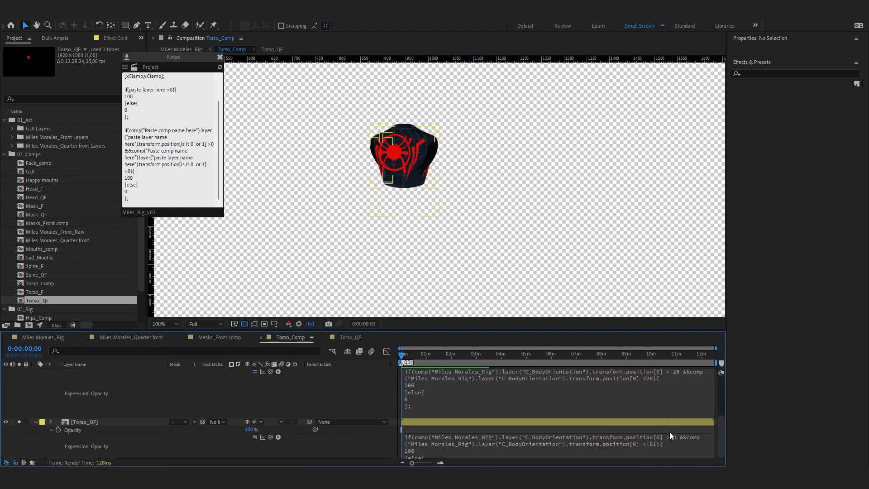
pyautogui.scroll(2, 666, 425)
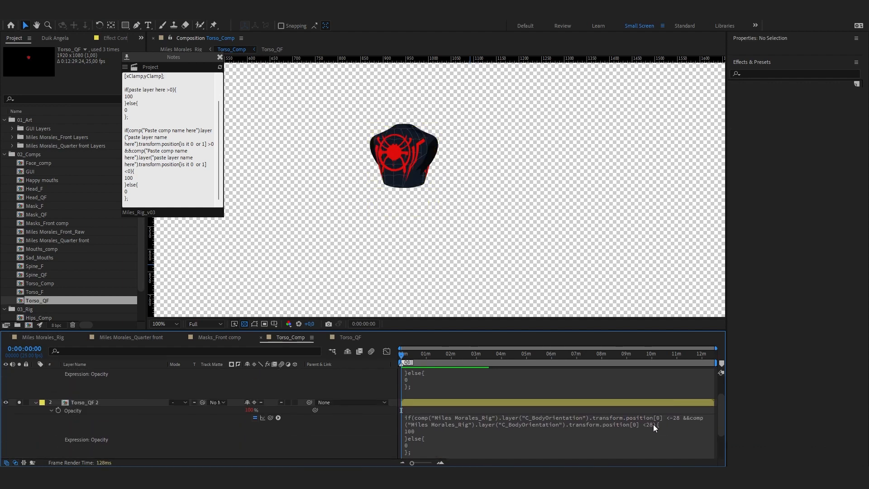
pyautogui.click(654, 425)
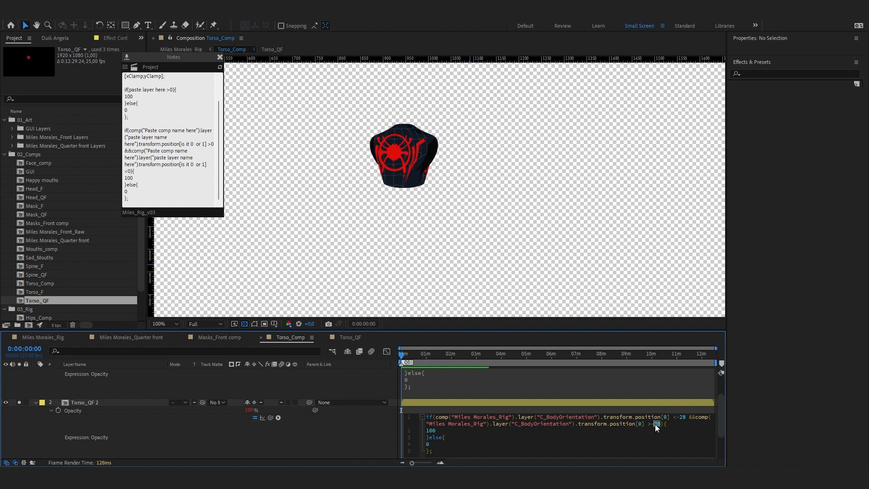
pyautogui.write('81')
pyautogui.click(352, 439)
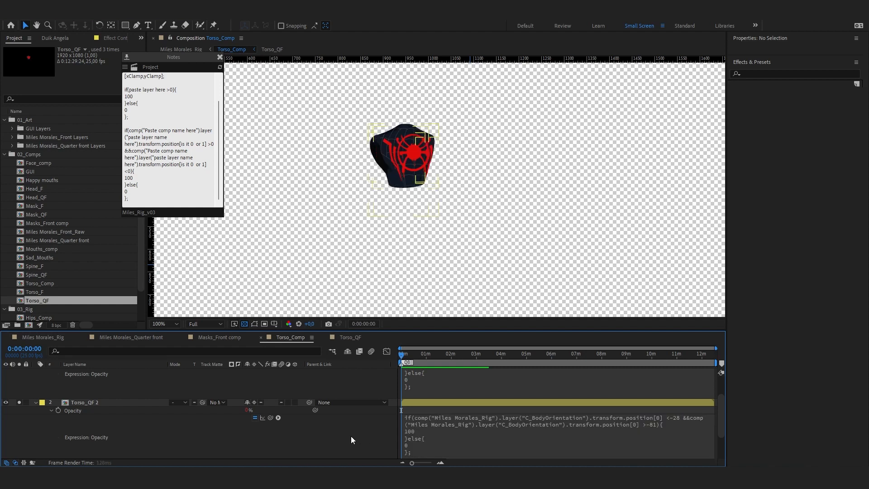
# In Miles Morales_Rig, move the Body orientation control to the left-hand QF and check the character's torso.
pyautogui.click(63, 337)
pyautogui.click(429, 264)
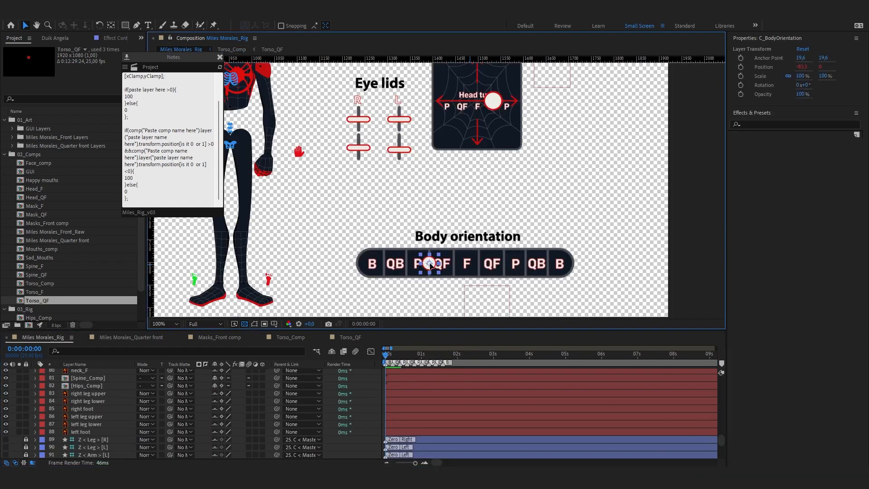
pyautogui.moveTo(430, 267); pyautogui.dragTo(438, 265)
pyautogui.moveTo(342, 166); pyautogui.dragTo(429, 200)
pyautogui.scroll(-1, 398, 186)
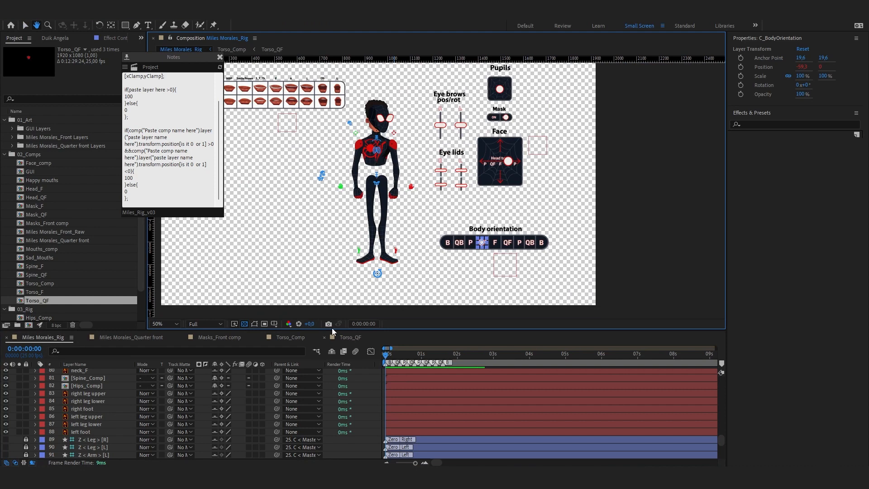
# Re-enable the opacity expression on Torso_QF, check the flipped torso on the rig, and move the Body orientation control to F.
pyautogui.click(290, 337)
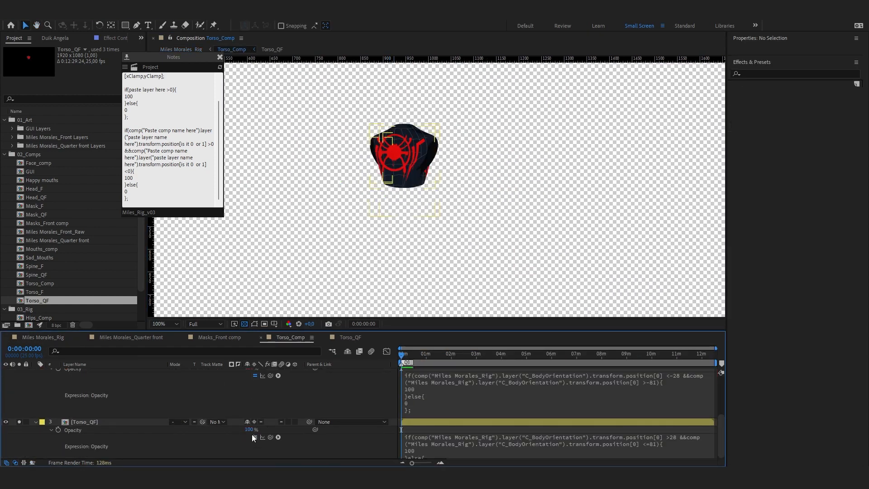
pyautogui.click(50, 336)
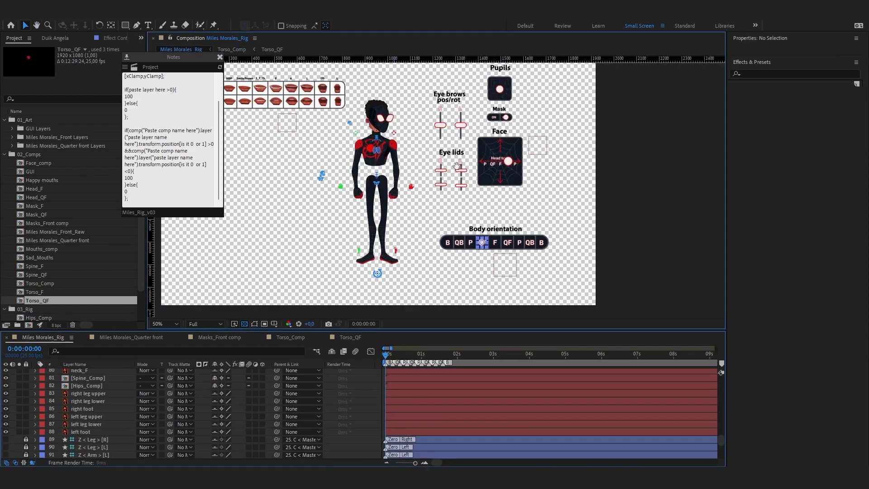
pyautogui.moveTo(458, 157); pyautogui.dragTo(458, 172)
pyautogui.scroll(1, 496, 239)
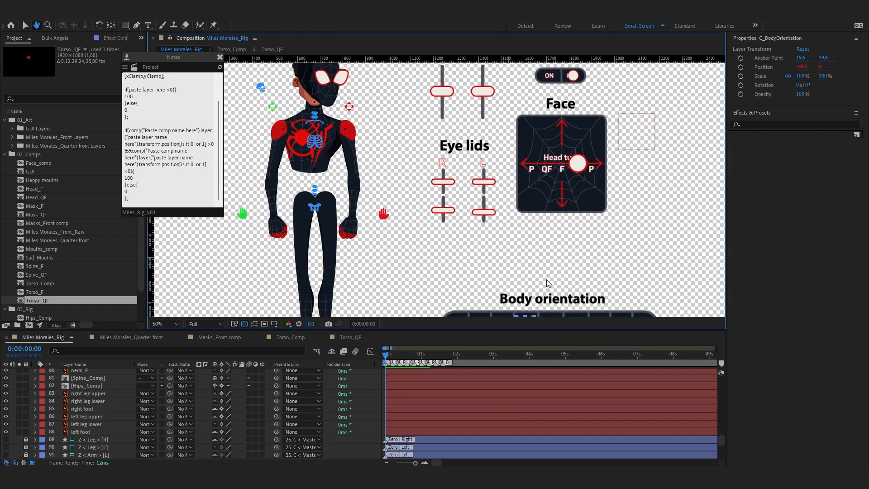
pyautogui.scroll(-1, 545, 299)
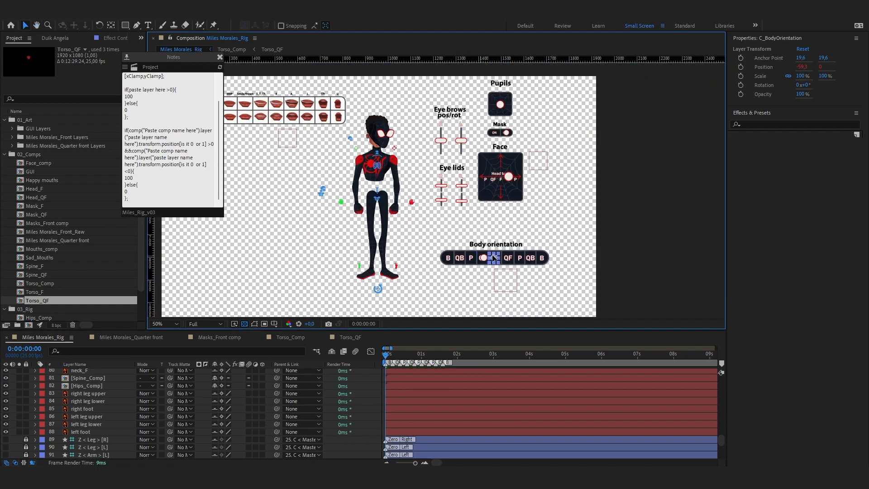
pyautogui.moveTo(492, 255); pyautogui.dragTo(493, 255)
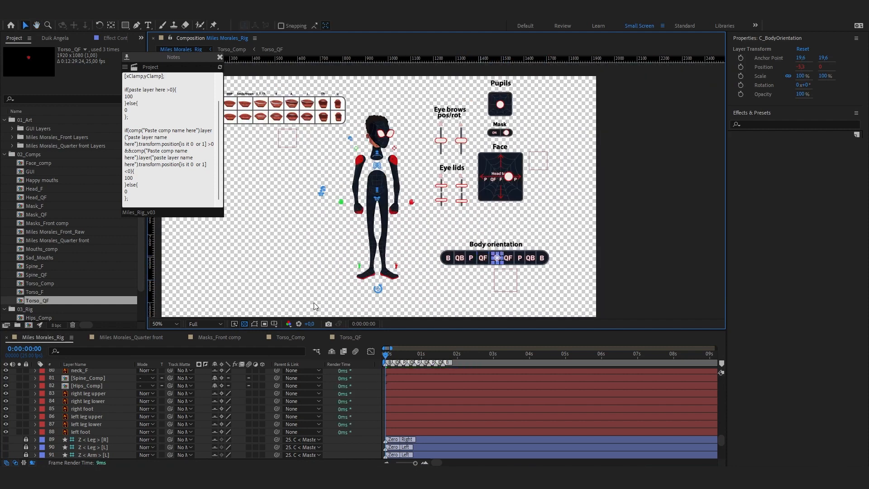
# Turn off solo on the Torso_QF 2 and Torso_QF layers in Torso_Comp and return to Miles Morales_Rig.
pyautogui.click(290, 337)
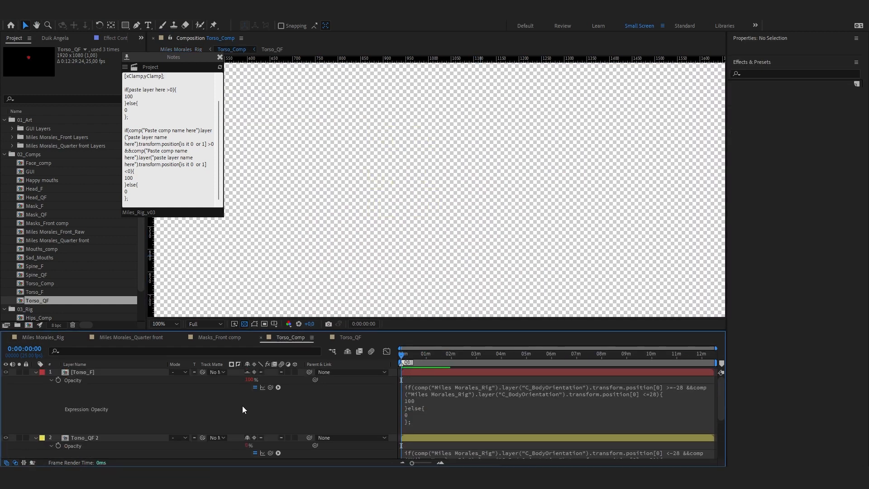
pyautogui.scroll(-5, 243, 406)
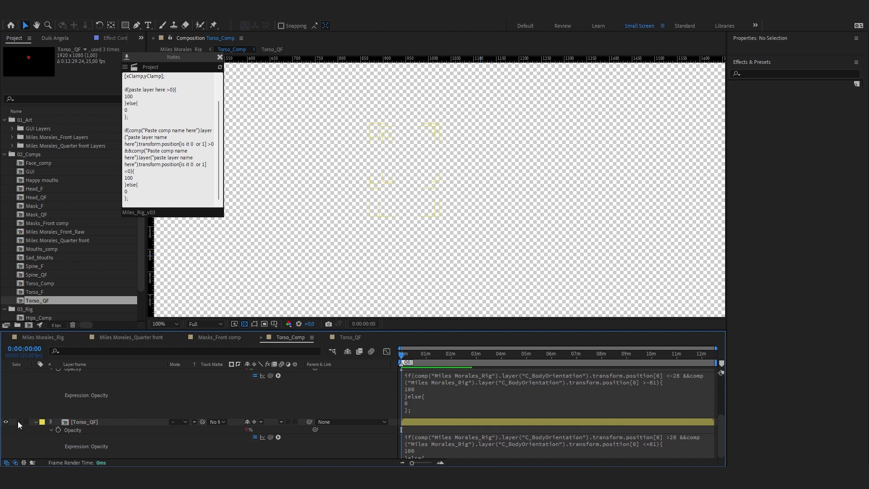
pyautogui.click(17, 420)
pyautogui.scroll(3, 108, 402)
pyautogui.click(39, 337)
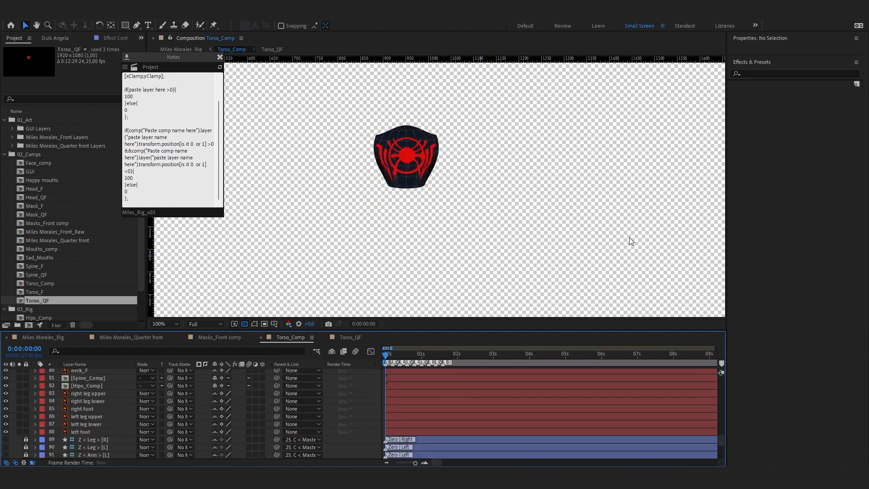
# Test the torso switching by sliding the Body orientation control around F and to the left-hand QF.
pyautogui.moveTo(497, 261)
pyautogui.mouseDown()
pyautogui.moveTo(487, 261)
pyautogui.moveTo(503, 260)
pyautogui.mouseUp()
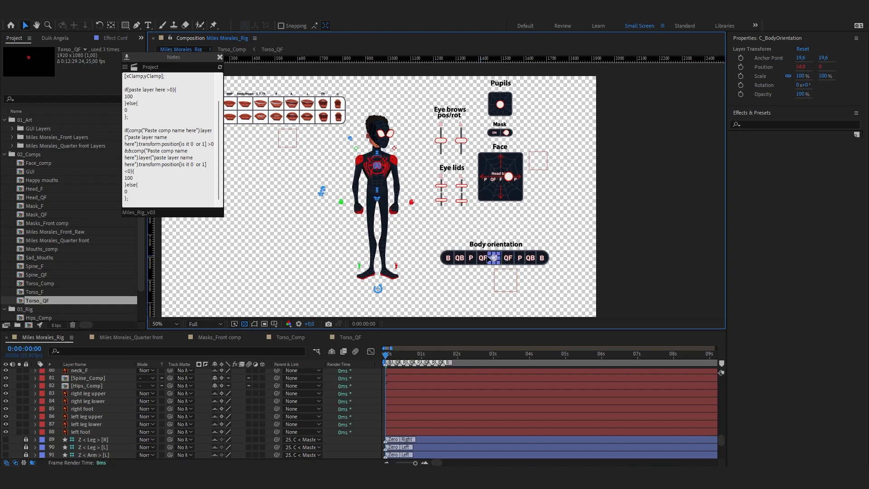
pyautogui.moveTo(494, 258); pyautogui.dragTo(484, 258)
pyautogui.moveTo(487, 254); pyautogui.dragTo(482, 255)
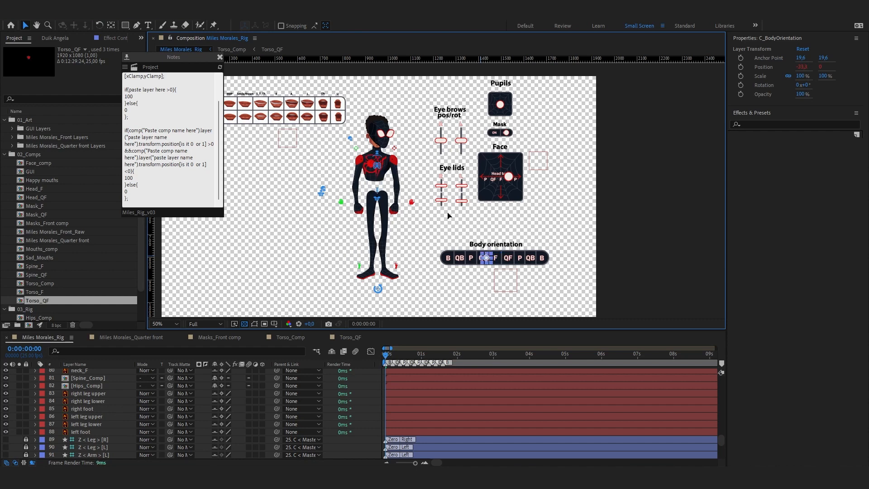
pyautogui.scroll(1, 351, 148)
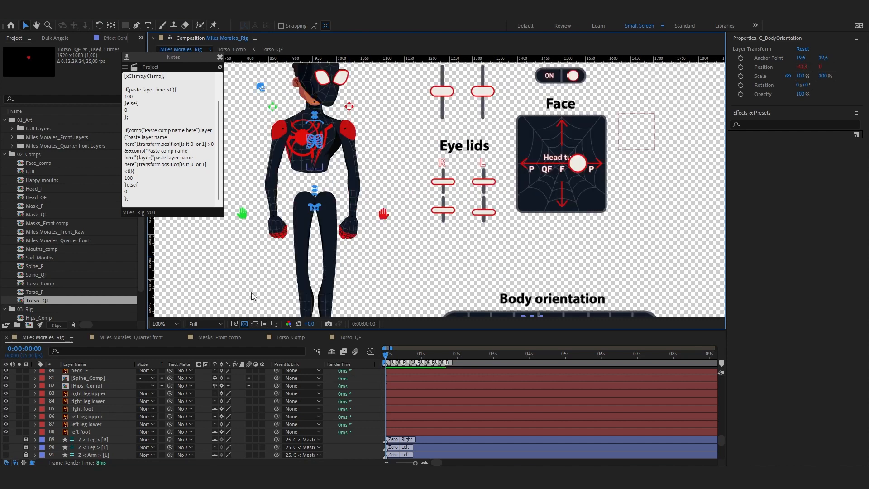
# Select Torso_QF 2 in Torso_Comp and open a second, locked composition viewer showing Miles Morales_Rig.
pyautogui.click(290, 337)
pyautogui.scroll(1, 95, 398)
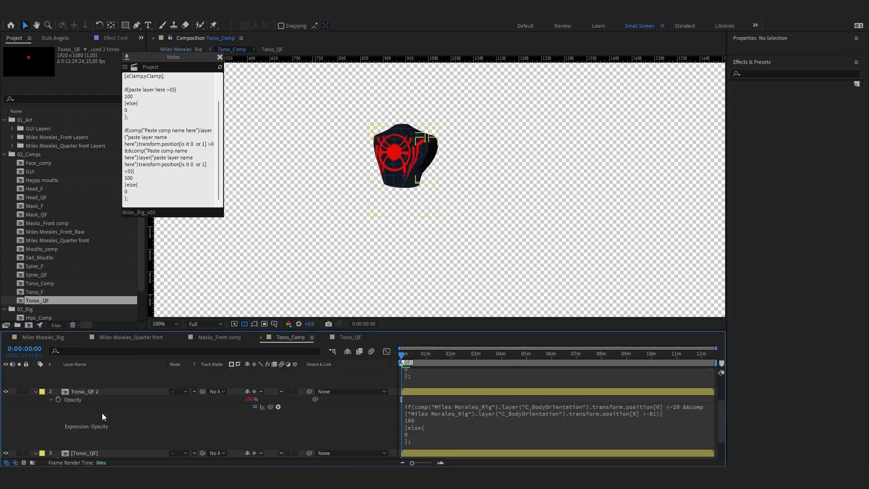
pyautogui.click(102, 437)
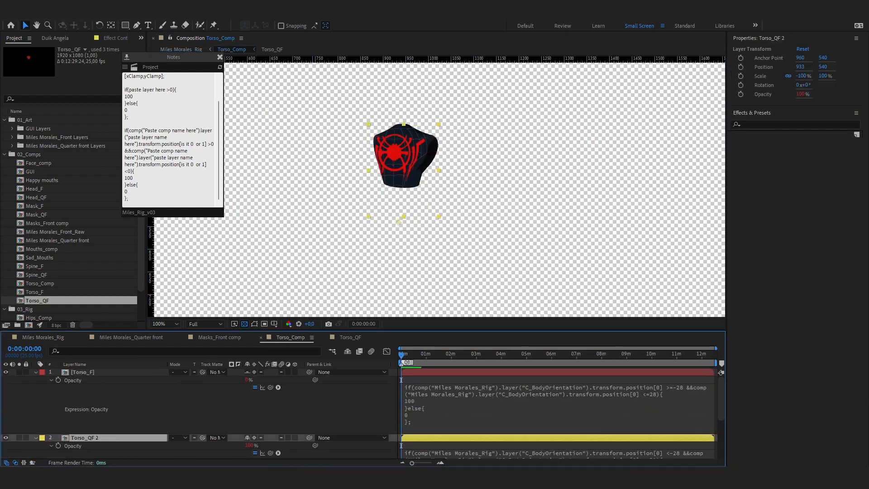
pyautogui.click(230, 38)
pyautogui.click(248, 49)
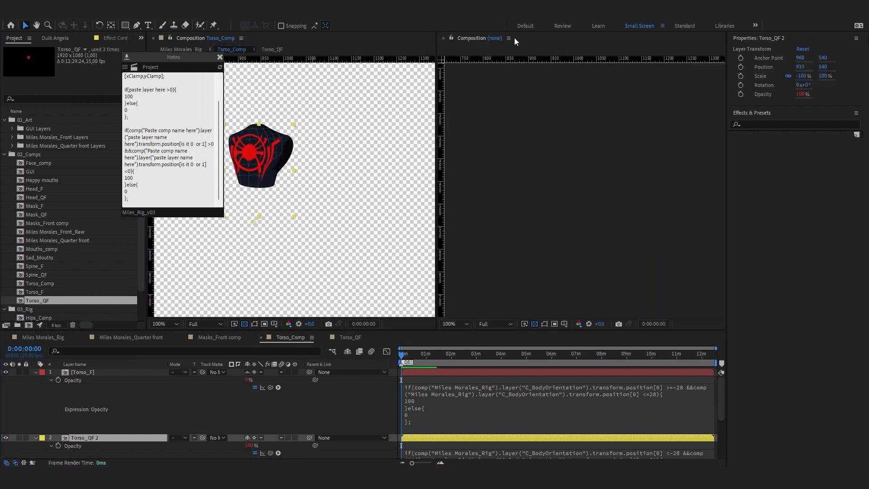
pyautogui.click(507, 39)
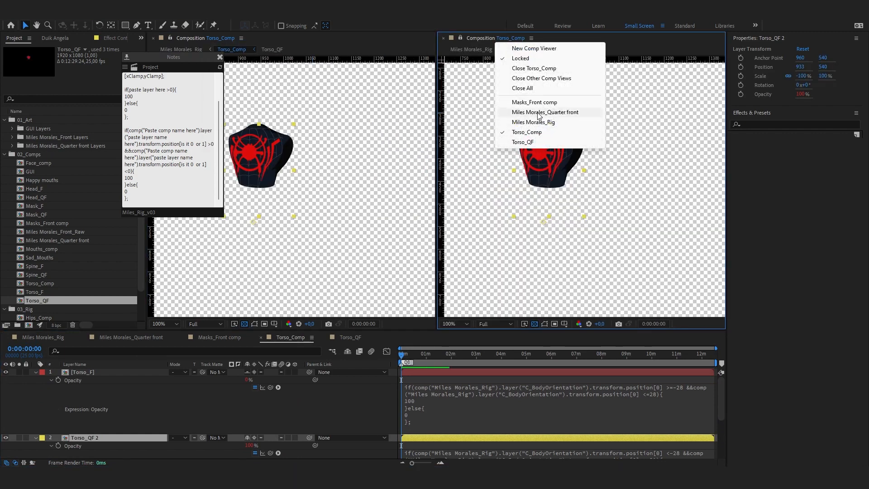
pyautogui.click(546, 123)
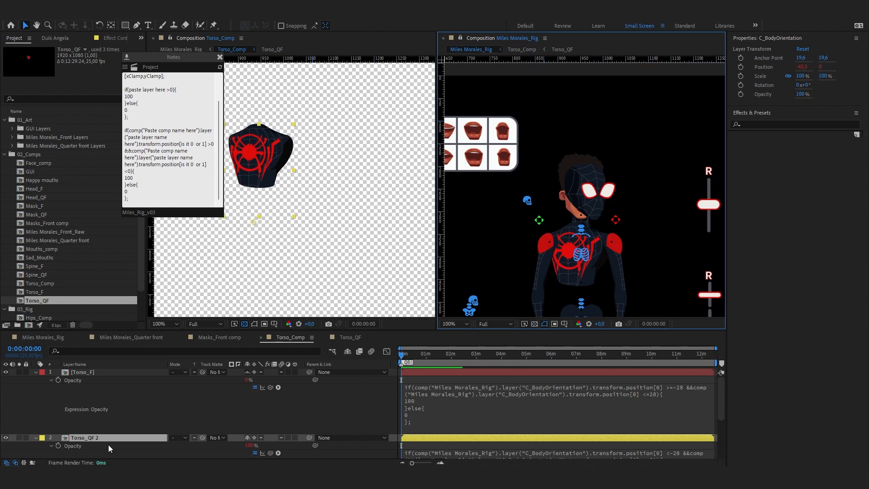
# Nudge the flipped Torso_QF 2 to X position 940, save the project and close the second composition viewer.
pyautogui.click(107, 436)
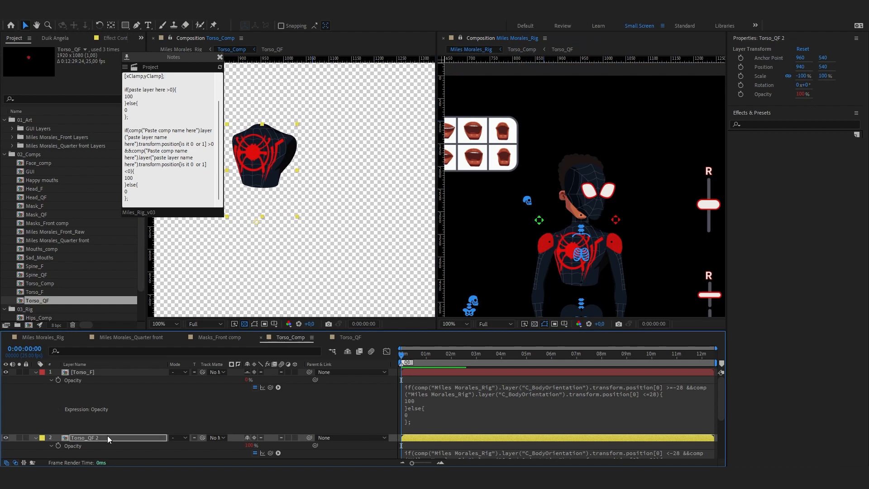
pyautogui.hotkey('ctrl', 's')
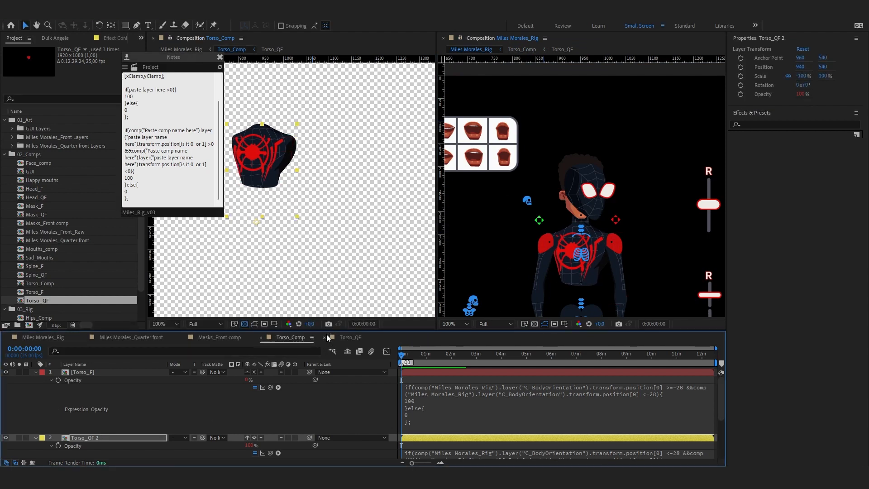
pyautogui.click(443, 38)
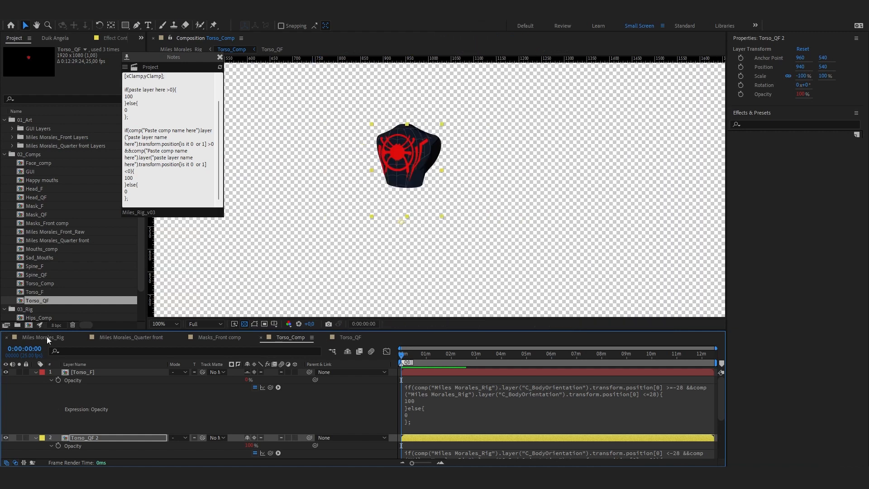
# Return to Miles Morales_Rig and move the Body orientation control to F.
pyautogui.click(47, 336)
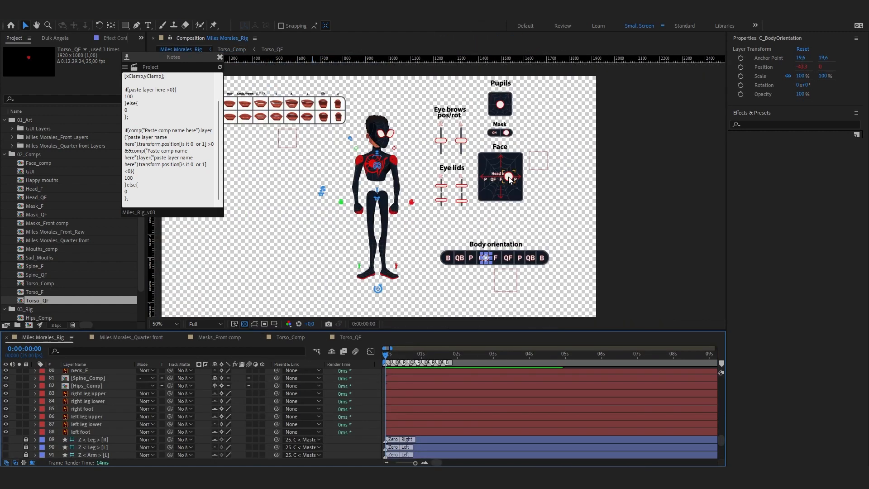
pyautogui.click(485, 259)
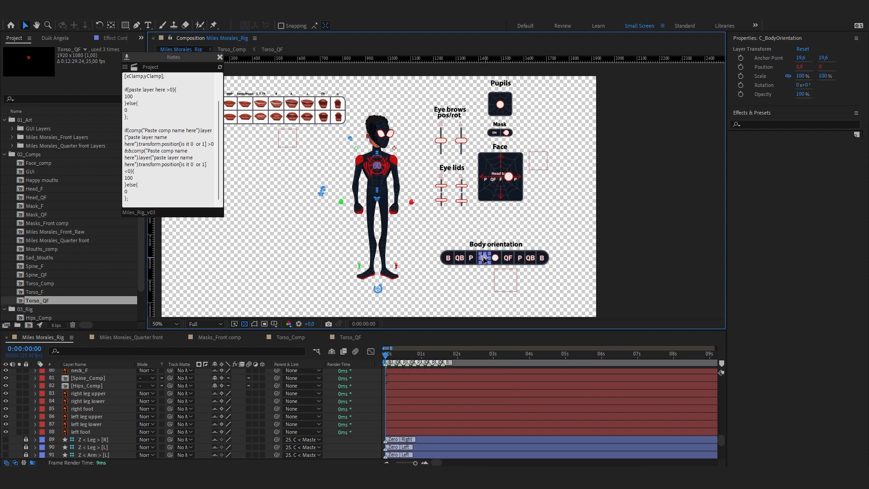
pyautogui.moveTo(485, 259); pyautogui.dragTo(486, 259)
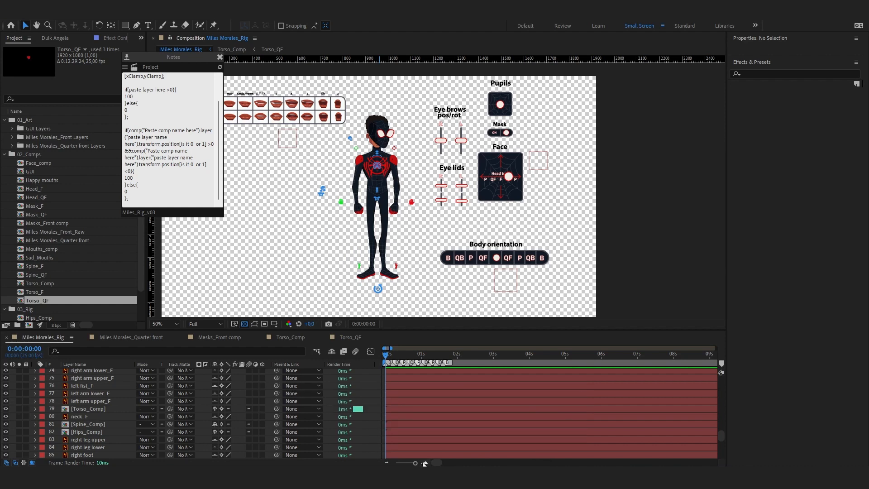
# Copy the Head_QF layer from Miles Morales_Quarter front into Miles Morales_Rig, below Head_F.
pyautogui.click(378, 185)
pyautogui.scroll(1, 379, 186)
pyautogui.hotkey('ctrl', 'z')
pyautogui.click(131, 337)
pyautogui.click(86, 380)
pyautogui.hotkey('ctrl', 'c')
pyautogui.click(37, 339)
pyautogui.hotkey('ctrl', 'v')
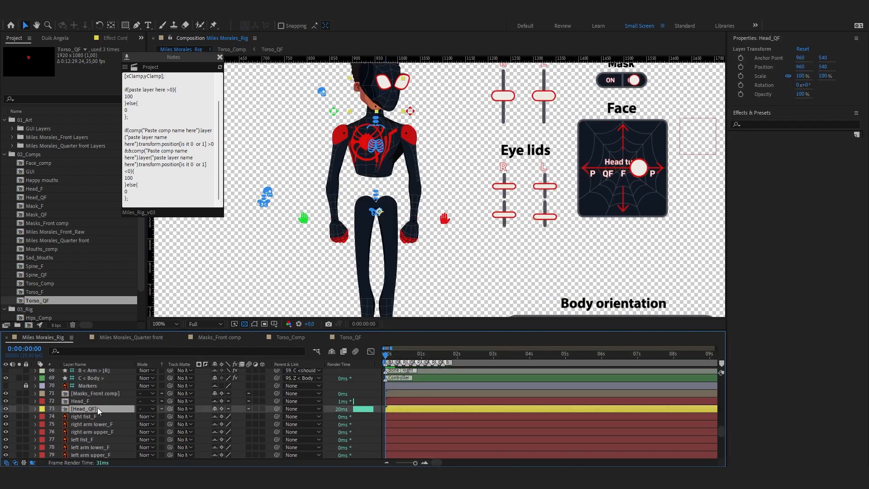
# Hide the Masks_Front comp layer and reveal the opacity of Head_F and Head_QF.
pyautogui.scroll(1, 398, 136)
pyautogui.moveTo(384, 136); pyautogui.dragTo(421, 186)
pyautogui.click(6, 393)
pyautogui.keyDown('shift'); pyautogui.click(98, 400); pyautogui.keyUp('shift')
pyautogui.press('t')
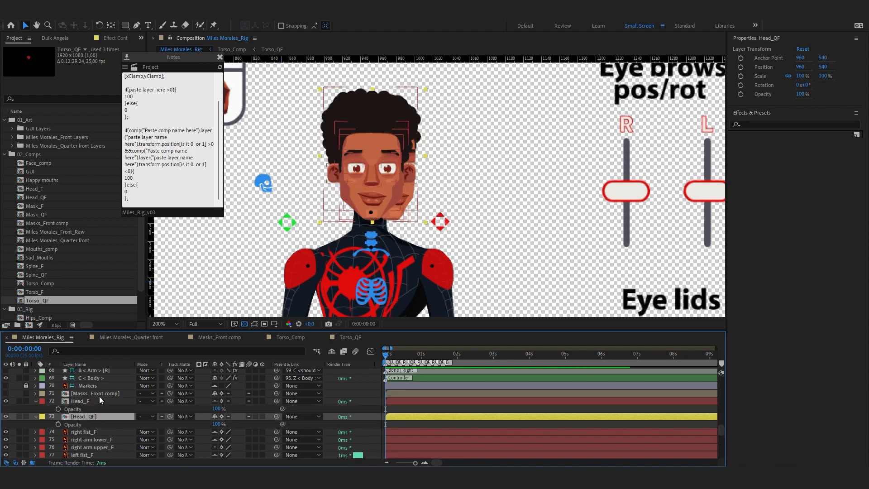
# Copy the C_Face opacity expressions from Masks_Front comp to Head_F and Head_QF, and test them by moving the Face control to F.
pyautogui.click(99, 394)
pyautogui.click(219, 337)
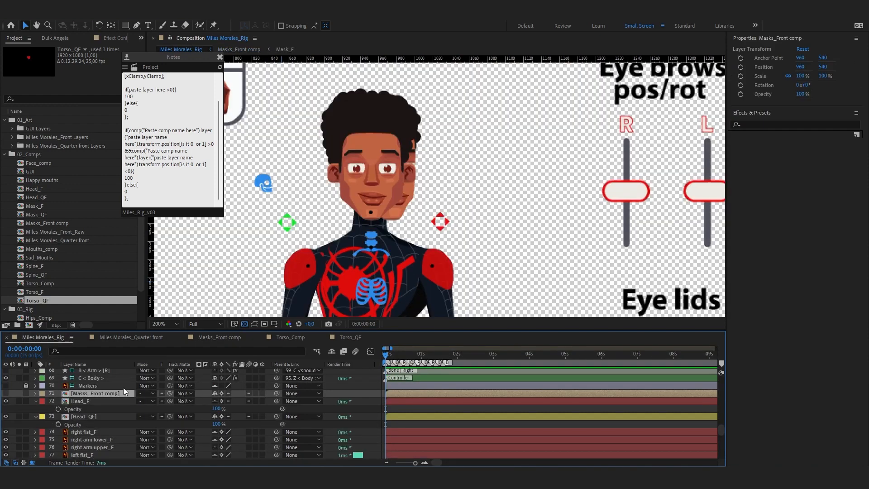
pyautogui.scroll(-1, 325, 410)
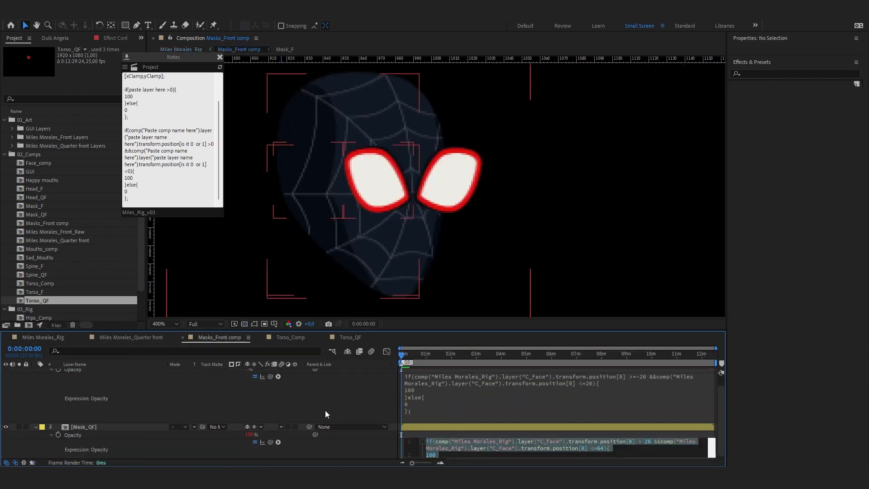
pyautogui.click(132, 339)
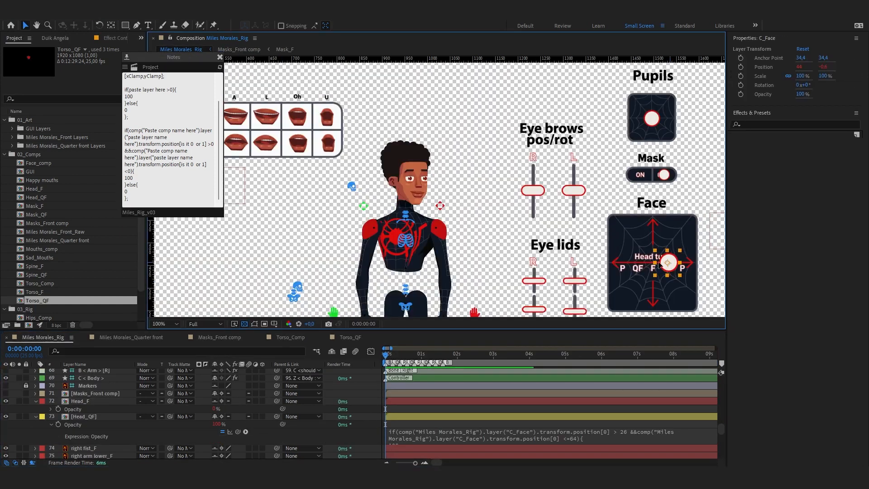
pyautogui.moveTo(659, 263); pyautogui.dragTo(645, 263)
# Add the neck_QF layer to the rig beneath neck_F and solo both neck layers.
pyautogui.scroll(-5, 82, 424)
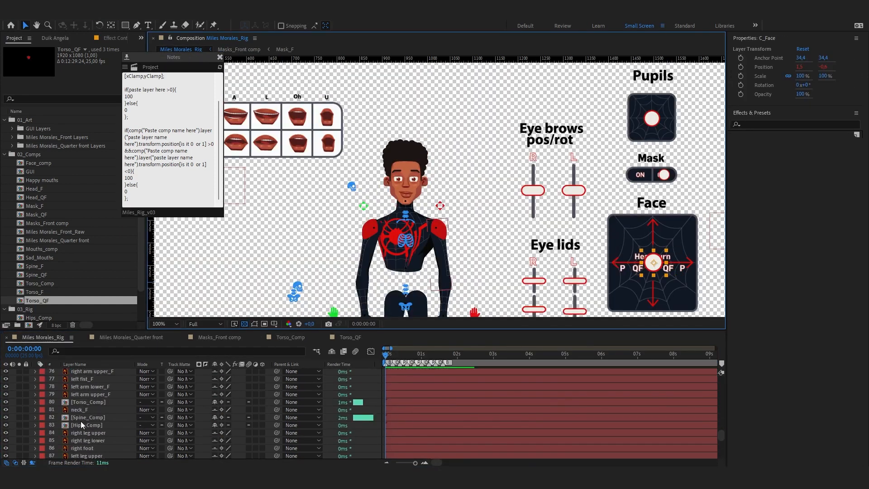
pyautogui.scroll(4, 82, 424)
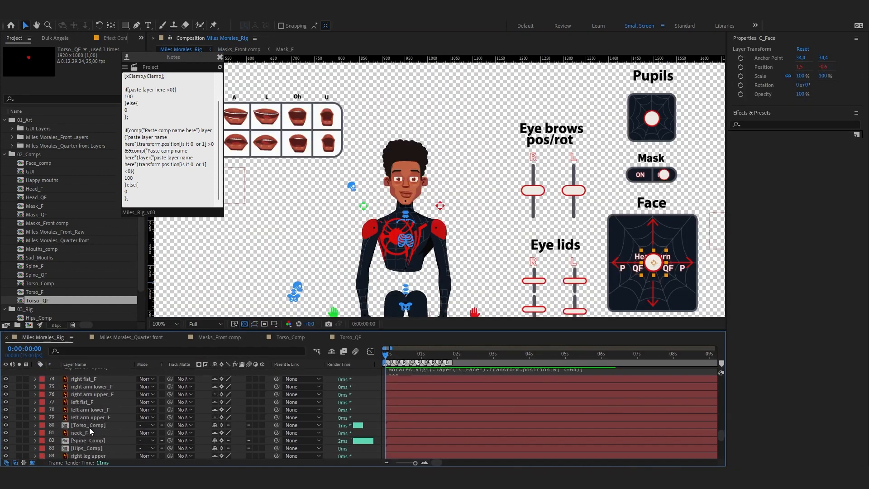
pyautogui.click(81, 410)
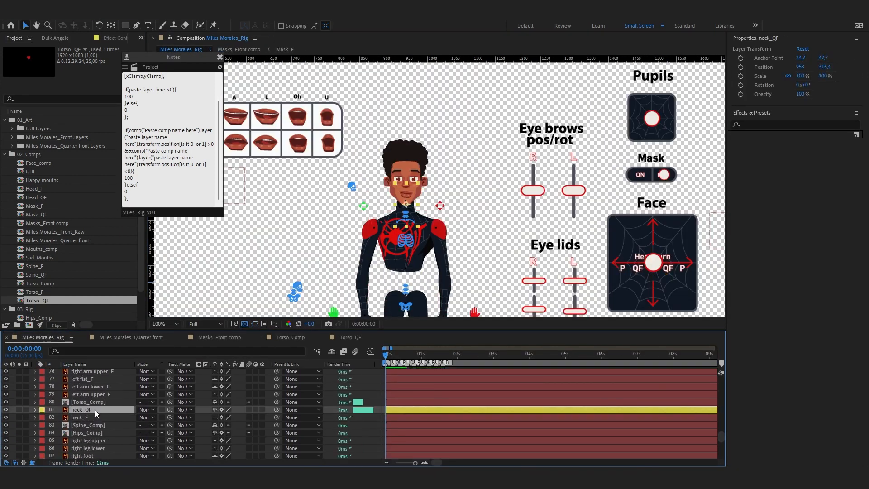
pyautogui.keyDown('shift'); pyautogui.click(72, 418); pyautogui.keyUp('shift')
pyautogui.click(19, 417)
pyautogui.press('.')
pyautogui.click(104, 417)
pyautogui.moveTo(360, 235)
pyautogui.mouseDown()
pyautogui.moveTo(381, 235)
pyautogui.moveTo(366, 236)
pyautogui.mouseUp()
pyautogui.hotkey('ctrl', 'z')
# Apply the C_Face opacity expressions of Head_F and Head_QF to neck_F and neck_QF respectively.
pyautogui.press('t')
pyautogui.click(80, 410)
pyautogui.press('t')
pyautogui.keyDown('alt'); pyautogui.click(57, 433); pyautogui.keyUp('alt')
pyautogui.write('After Effects must have keyframes selected from one layer in order to export them as text.')
pyautogui.hotkey('ctrl', 'z')
pyautogui.scroll(5, 271, 440)
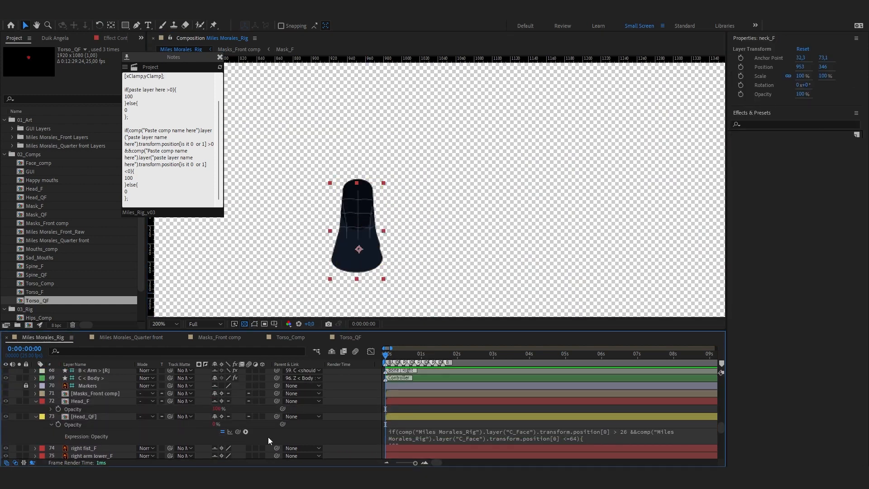
pyautogui.scroll(-5, 270, 441)
pyautogui.scroll(5, 68, 416)
pyautogui.scroll(-5, 90, 416)
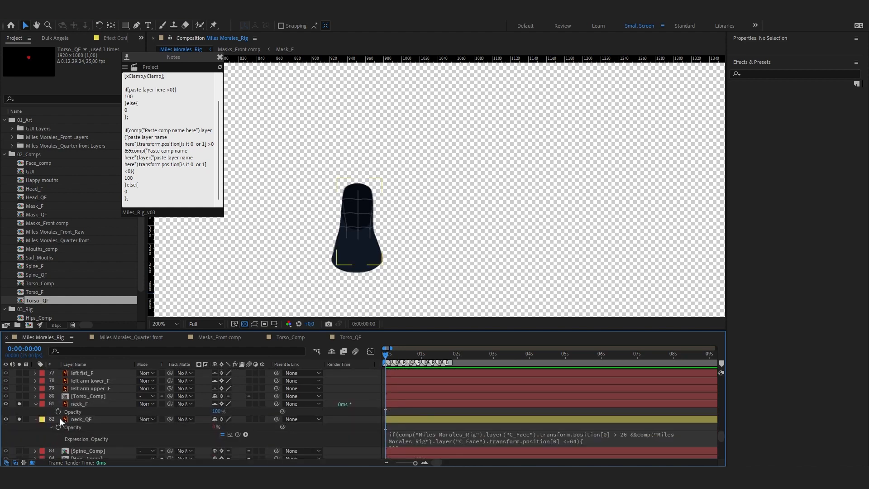
pyautogui.click(52, 411)
# Save the project, turn off solo on both neck layers and test the neck switching with the Face control.
pyautogui.hotkey('ctrl', 's')
pyautogui.click(19, 403)
pyautogui.click(19, 435)
pyautogui.scroll(-1, 363, 149)
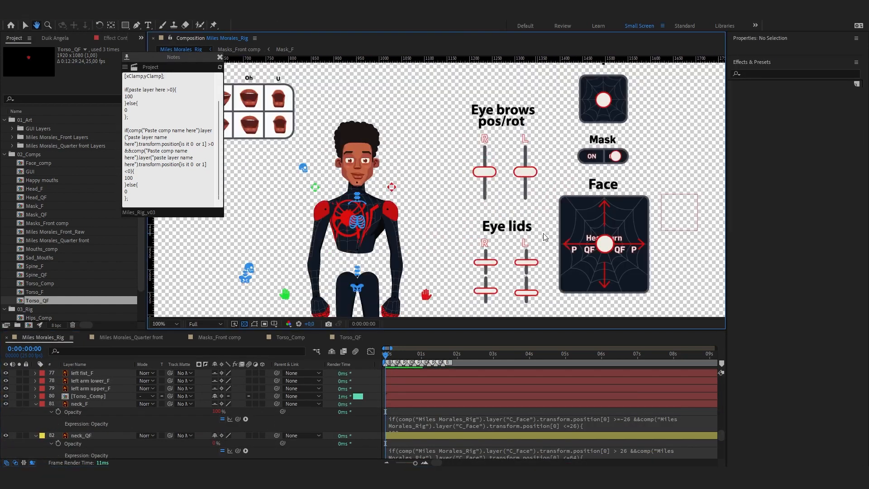
pyautogui.moveTo(609, 252); pyautogui.dragTo(622, 254)
pyautogui.hotkey('ctrl', 'z')
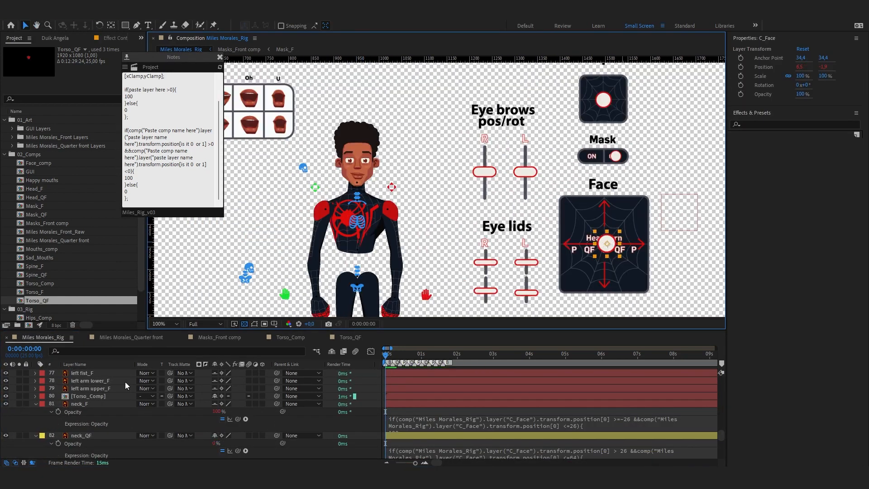
pyautogui.click(131, 337)
pyautogui.click(217, 338)
pyautogui.click(150, 338)
pyautogui.scroll(-2, 156, 395)
pyautogui.click(43, 337)
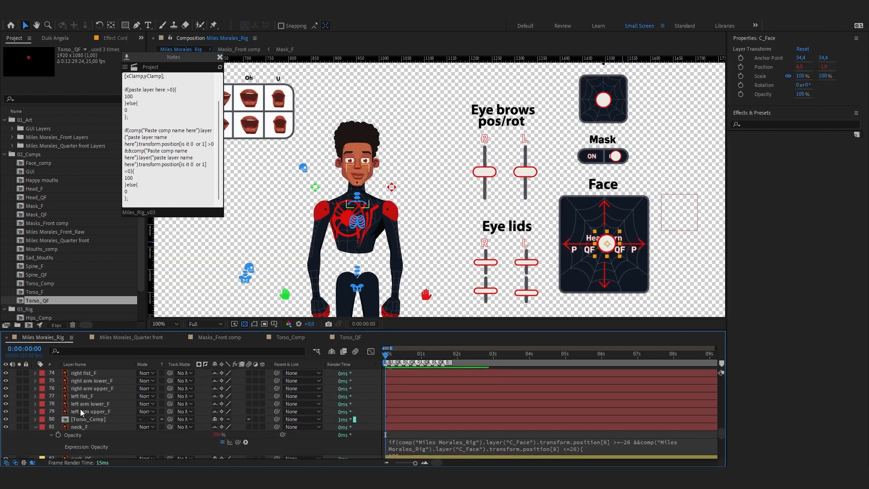
# Pre-compose neck_F and neck_QF into a composition named Neck_Comp.
pyautogui.click(35, 428)
pyautogui.click(35, 411)
pyautogui.click(90, 403)
pyautogui.keyDown('shift'); pyautogui.click(93, 411); pyautogui.keyUp('shift')
pyautogui.rightClick(94, 411)
pyautogui.click(113, 347)
pyautogui.write('Neck_Comp')
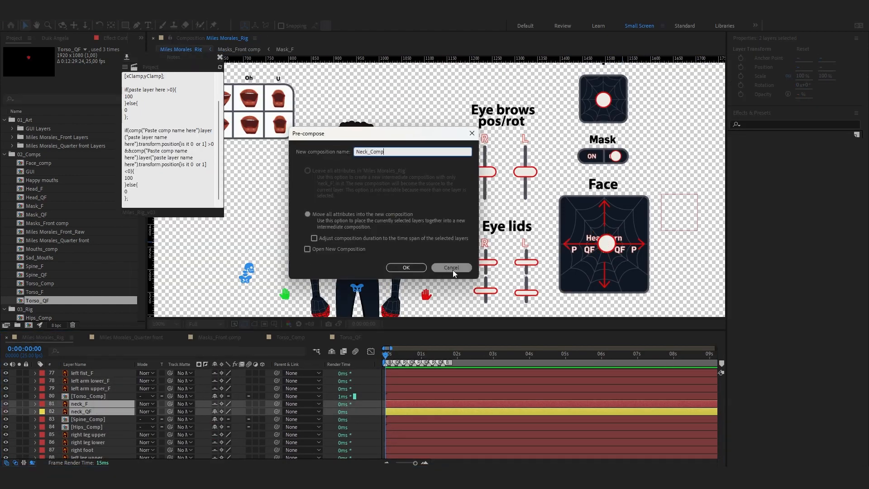
pyautogui.click(406, 267)
# Set the label colour of Neck_Comp to Red and save the project.
pyautogui.click(42, 404)
pyautogui.click(68, 238)
pyautogui.scroll(-1, 77, 404)
pyautogui.click(91, 389)
pyautogui.click(97, 396)
pyautogui.hotkey('ctrl', 's')
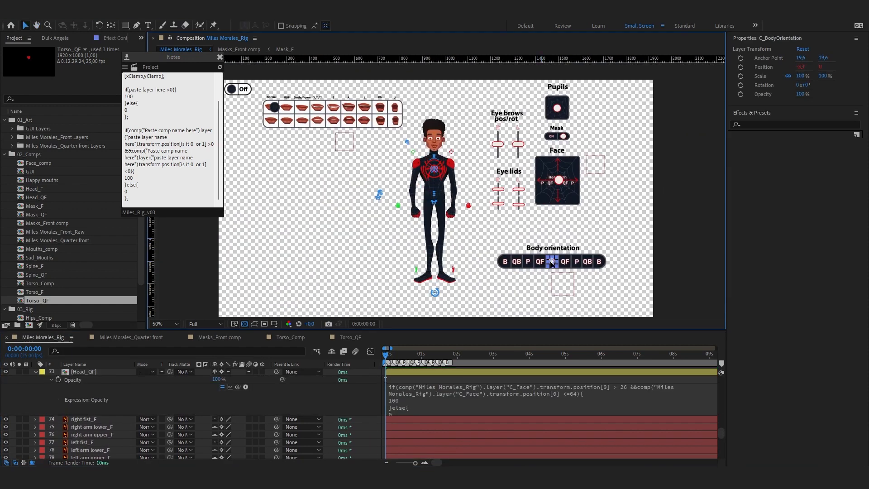
# Pre-compose Head_F and Head_QF into a composition named Head_Front_Comp.
pyautogui.scroll(2, 82, 407)
pyautogui.click(81, 417)
pyautogui.scroll(2, 54, 408)
pyautogui.click(35, 401)
pyautogui.click(35, 409)
pyautogui.click(63, 401)
pyautogui.keyDown('shift'); pyautogui.click(82, 409); pyautogui.keyUp('shift')
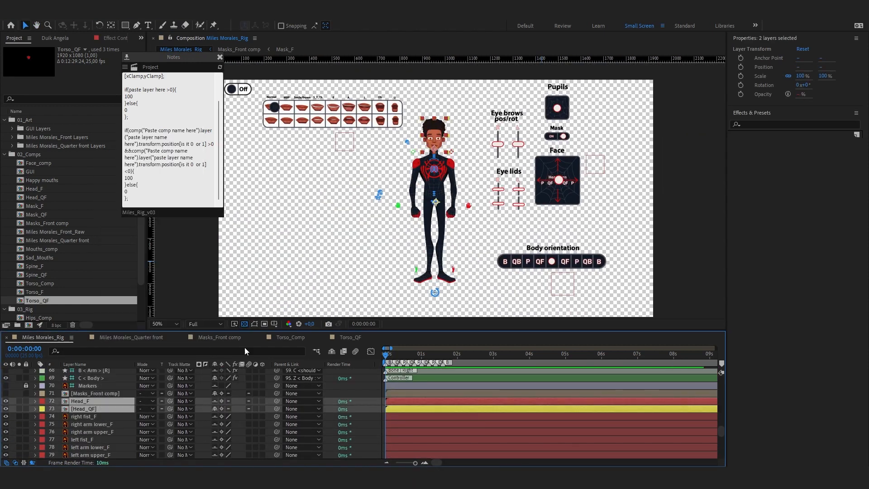
pyautogui.hotkey('ctrl', 'shift', 'c')
pyautogui.write('Head_Front_Comp')
pyautogui.press('Return')
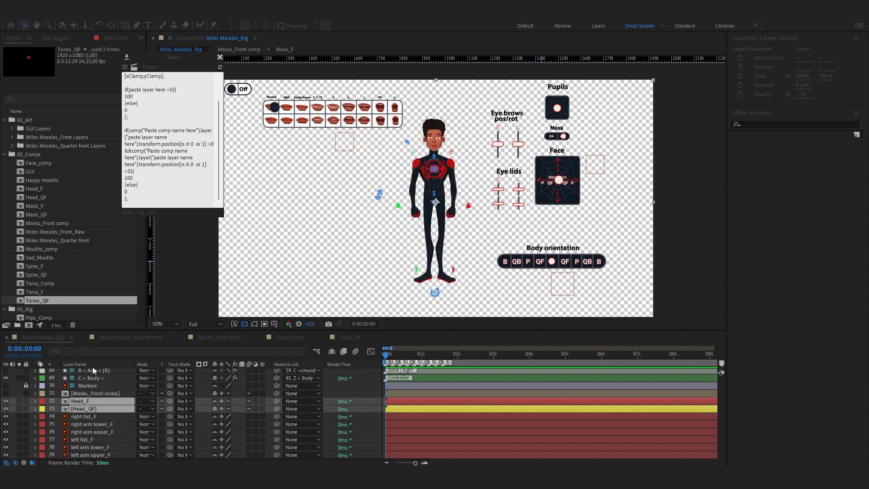
# Try Orange label colours on Masks_Front comp and Head_Front_Comp.
pyautogui.keyDown('shift'); pyautogui.click(68, 393); pyautogui.keyUp('shift')
pyautogui.scroll(1, 55, 401)
pyautogui.click(40, 420)
pyautogui.click(65, 351)
pyautogui.scroll(-2, 91, 407)
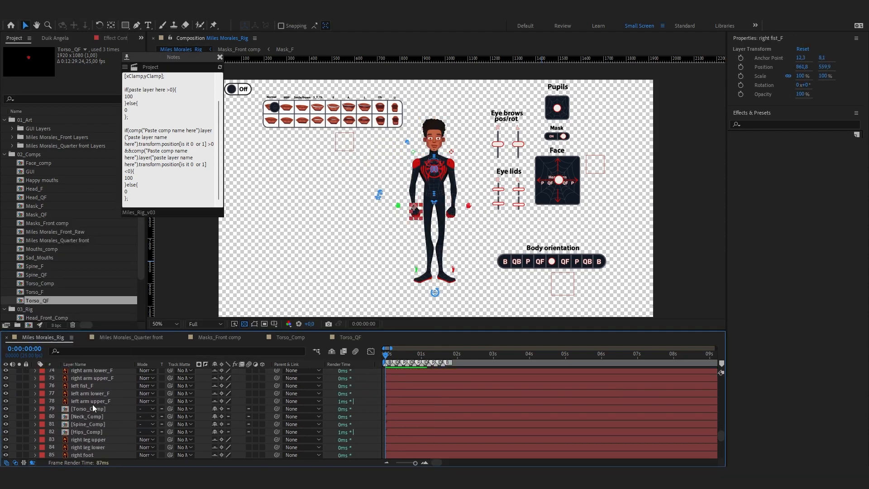
# Try a Green label colour on the right fist and right arm layers.
pyautogui.click(81, 401)
pyautogui.keyDown('shift'); pyautogui.click(81, 385); pyautogui.keyUp('shift')
pyautogui.click(41, 388)
pyautogui.click(72, 279)
# Try a Purple label colour on Torso_Comp, Neck_Comp, Spine_Comp and Hips_Comp.
pyautogui.scroll(-2, 82, 398)
pyautogui.click(84, 386)
pyautogui.keyDown('shift'); pyautogui.click(83, 409); pyautogui.keyUp('shift')
pyautogui.click(41, 393)
pyautogui.click(72, 320)
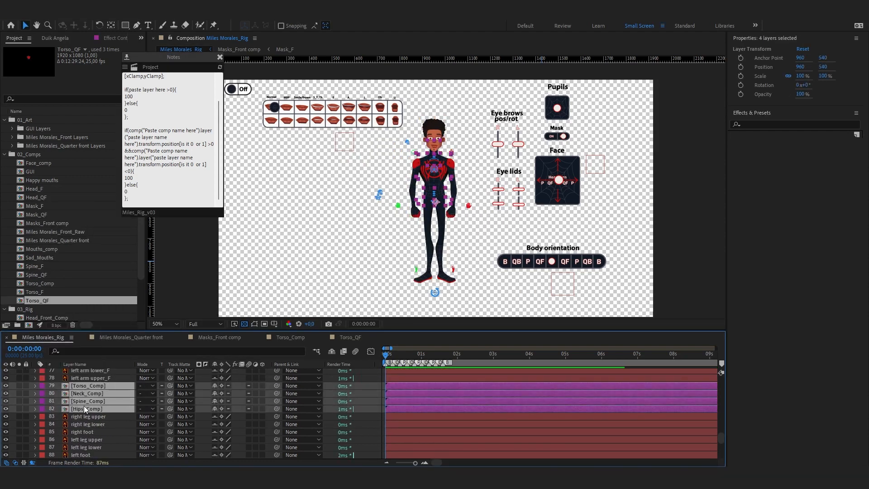
# Try a Green label colour on the right leg and right foot layers.
pyautogui.scroll(-1, 83, 399)
pyautogui.click(83, 394)
pyautogui.keyDown('shift'); pyautogui.click(84, 408); pyautogui.keyUp('shift')
pyautogui.click(40, 394)
pyautogui.click(71, 309)
pyautogui.click(94, 393)
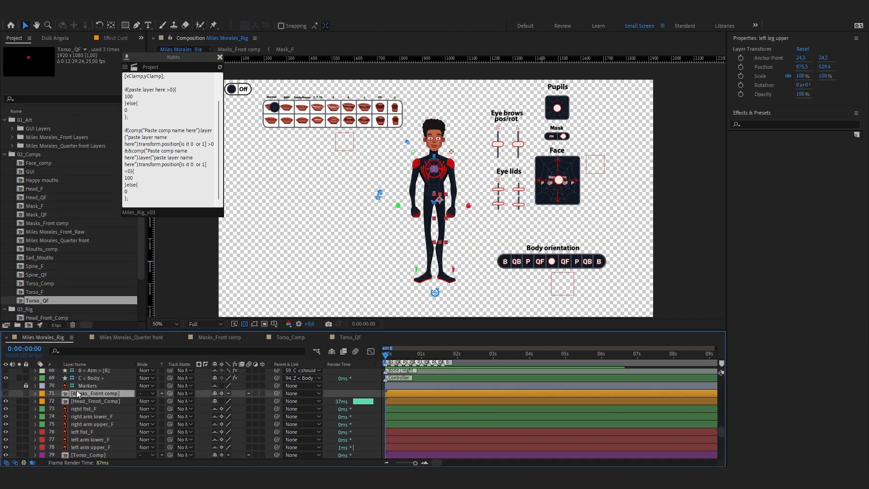
# Undo the label colour changes on the head, arm, body and leg layers.
pyautogui.hotkey('ctrl', 'z')
pyautogui.hotkey('ctrl', 'z')
pyautogui.hotkey('ctrl', 'z')
pyautogui.hotkey('ctrl', 'z')
# Set the label colours of Masks_Front comp and Head_Front_Comp to Orange and save the project.
pyautogui.click(40, 396)
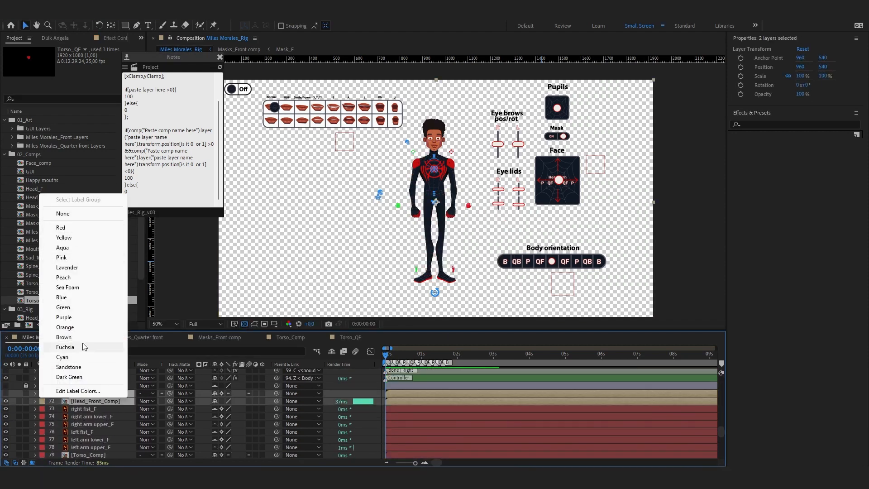
pyautogui.click(77, 337)
pyautogui.click(73, 395)
pyautogui.click(40, 396)
pyautogui.click(67, 327)
pyautogui.hotkey('ctrl', 's')
pyautogui.click(82, 401)
pyautogui.click(40, 403)
pyautogui.click(76, 337)
# Set the label colour of Torso_Comp, Neck_Comp, Spine_Comp and Hips_Comp to Blue.
pyautogui.scroll(-3, 85, 399)
pyautogui.click(85, 386)
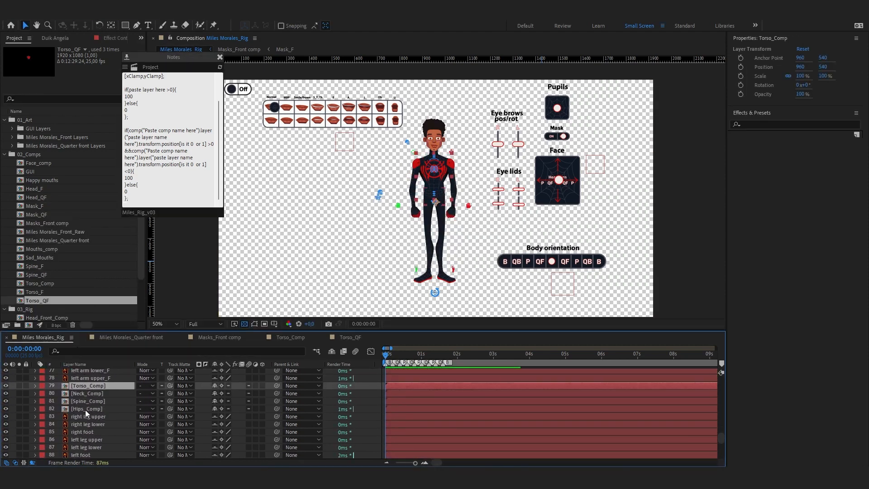
pyautogui.keyDown('shift'); pyautogui.click(85, 408); pyautogui.keyUp('shift')
pyautogui.click(40, 388)
pyautogui.click(72, 310)
pyautogui.click(40, 388)
pyautogui.click(68, 289)
# Slide the Body orientation control to the left-hand QF and open Spine_Comp.
pyautogui.scroll(3, 93, 414)
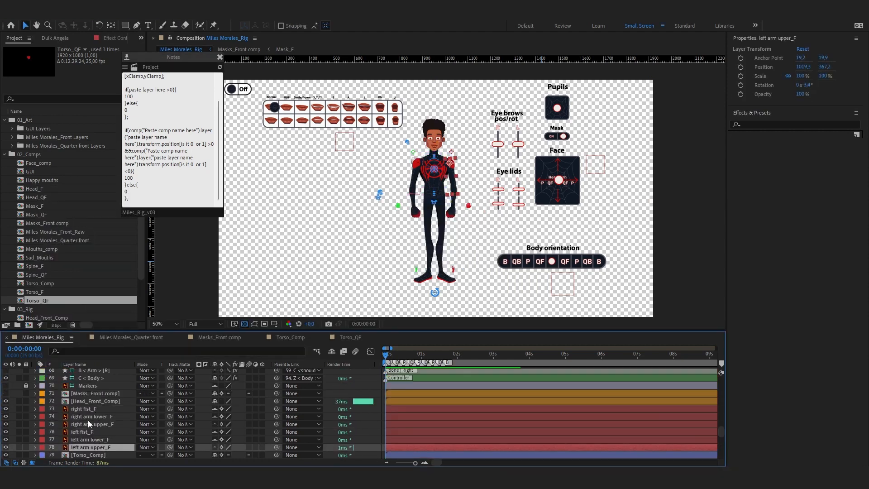
pyautogui.click(87, 410)
pyautogui.scroll(-2, 82, 432)
pyautogui.click(88, 425)
pyautogui.scroll(1, 411, 248)
pyautogui.moveTo(686, 275); pyautogui.dragTo(665, 276)
pyautogui.doubleClick(88, 424)
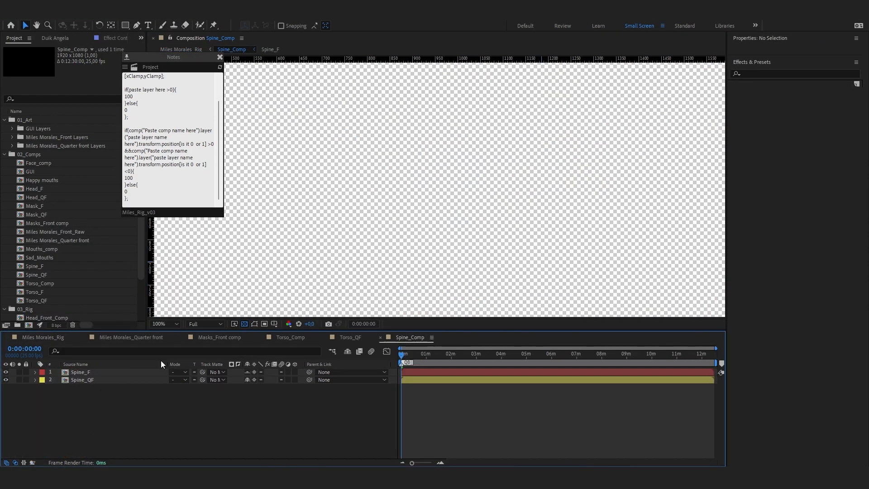
# Duplicate Spine_QF in Spine_Comp and disable the opacity expression on the copy.
pyautogui.click(99, 380)
pyautogui.hotkey('ctrl', 'd')
pyautogui.press('F2')
pyautogui.click(88, 380)
pyautogui.press('t')
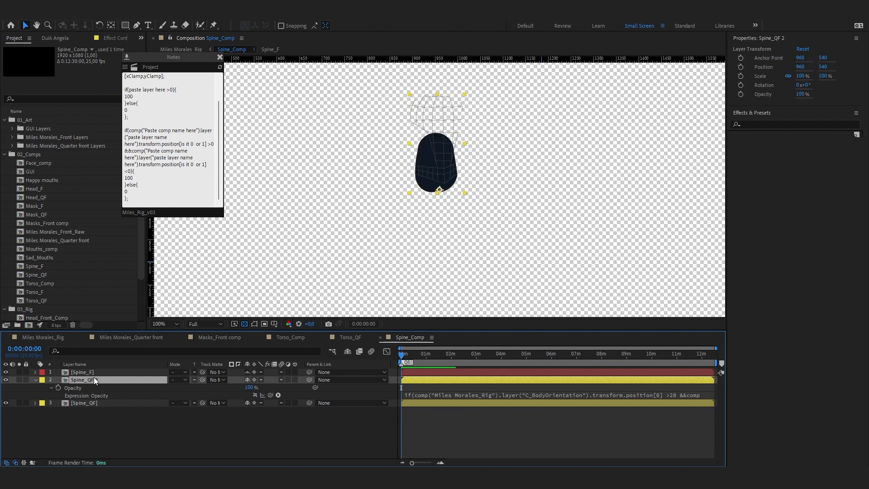
pyautogui.doubleClick(91, 380)
pyautogui.click(444, 337)
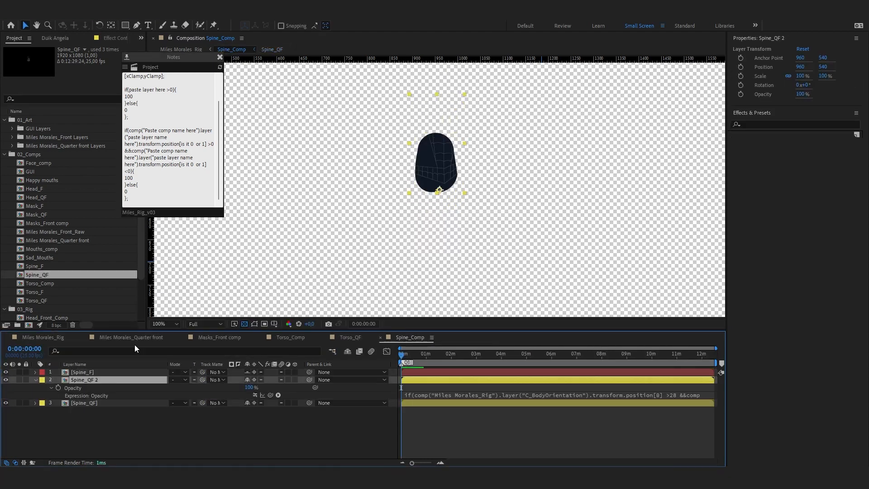
# Flip Spine_QF 2 horizontally and disable the opacity expression on Spine_F.
pyautogui.rightClick(120, 381)
pyautogui.moveTo(150, 150)
pyautogui.click(262, 227)
pyautogui.click(77, 372)
pyautogui.press('t')
pyautogui.click(255, 388)
pyautogui.click(120, 393)
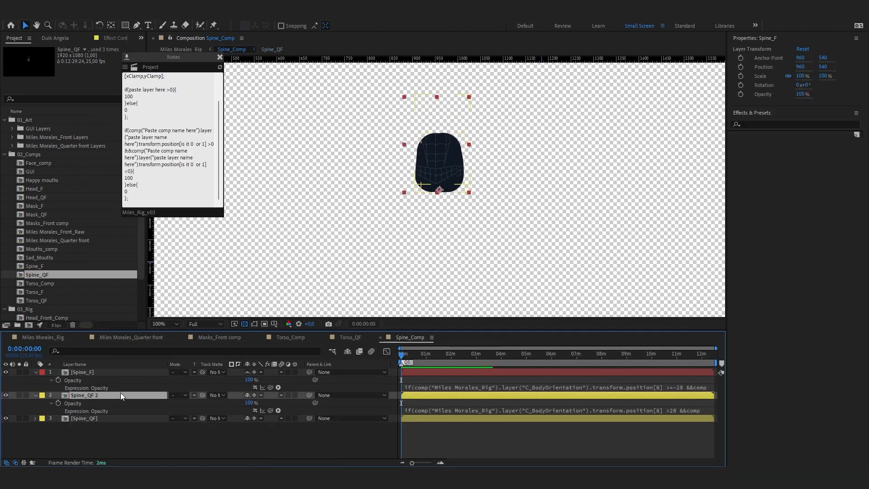
# Solo Spine_QF 2 and open a second composition viewer showing the torso area of Miles Morales_Rig.
pyautogui.click(19, 395)
pyautogui.hotkey('ctrl', 'alt', 'shift', 'n')
pyautogui.click(471, 49)
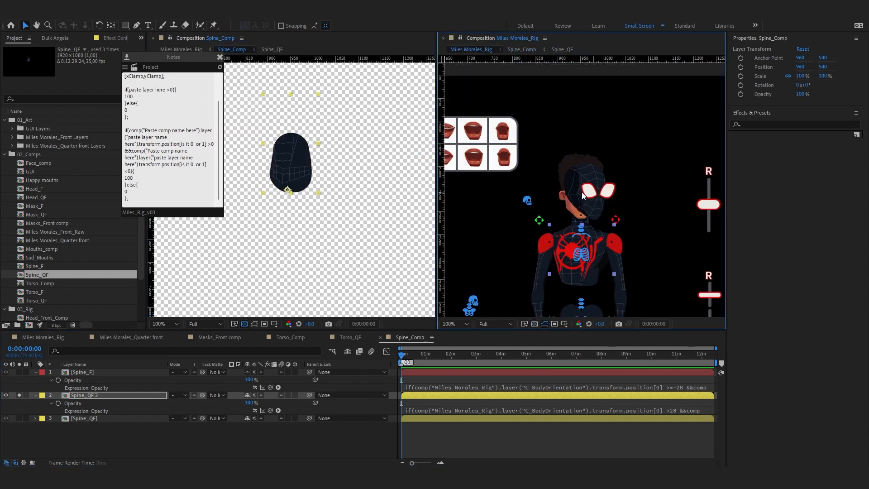
pyautogui.scroll(1, 582, 192)
pyautogui.moveTo(582, 226); pyautogui.dragTo(563, 68)
# Nudge the flipped Spine_QF 2 to X position 939 to align it with the rig.
pyautogui.click(121, 396)
pyautogui.press('Left')
pyautogui.press('Left')
pyautogui.press('Left')
pyautogui.press('Left')
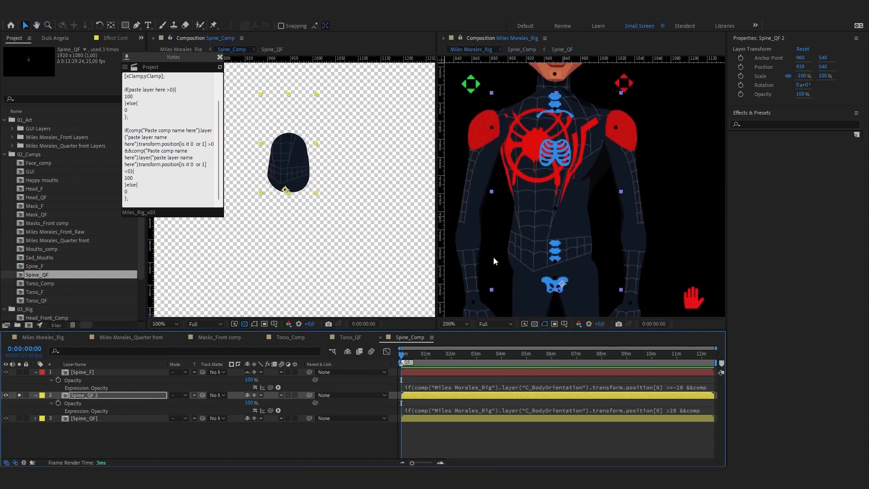
# Set the Spine_QF 2 opacity expression to show it for C_BodyOrientation X below -28 and above -81, and return to Miles Morales_Rig.
pyautogui.press('p')
pyautogui.scroll(-2, 520, 249)
pyautogui.hotkey('ctrl', 's')
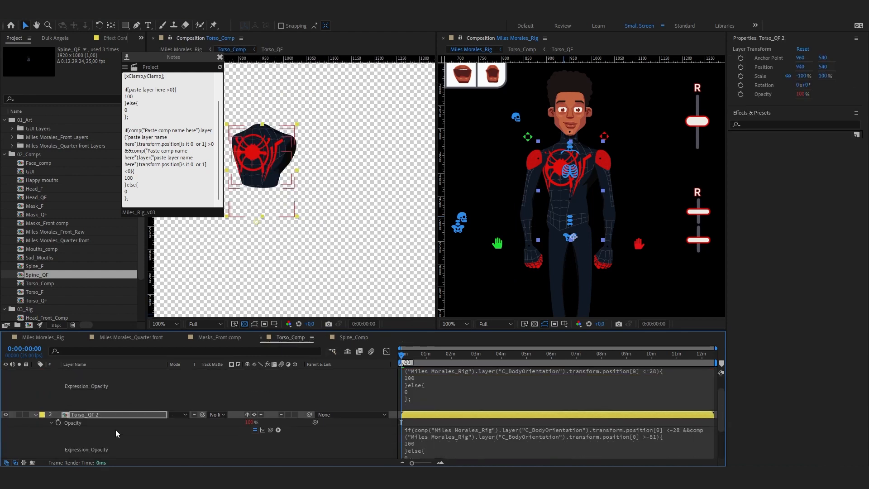
pyautogui.click(54, 409)
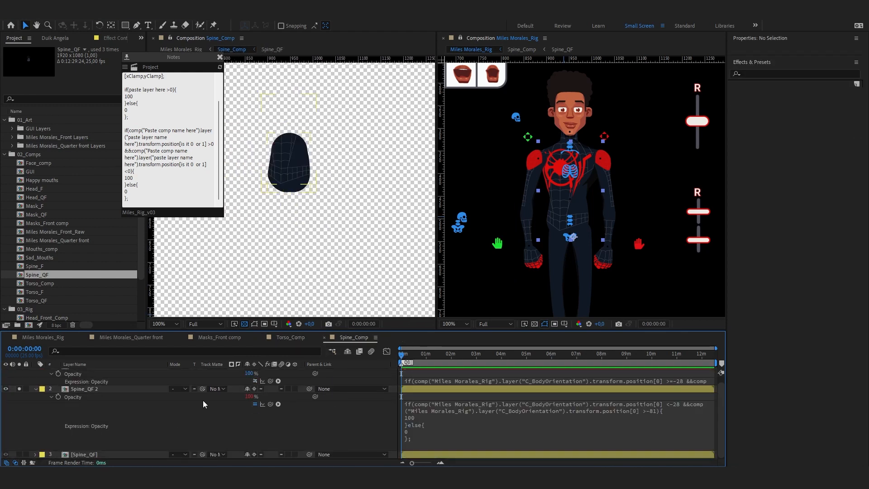
pyautogui.rightClick(151, 416)
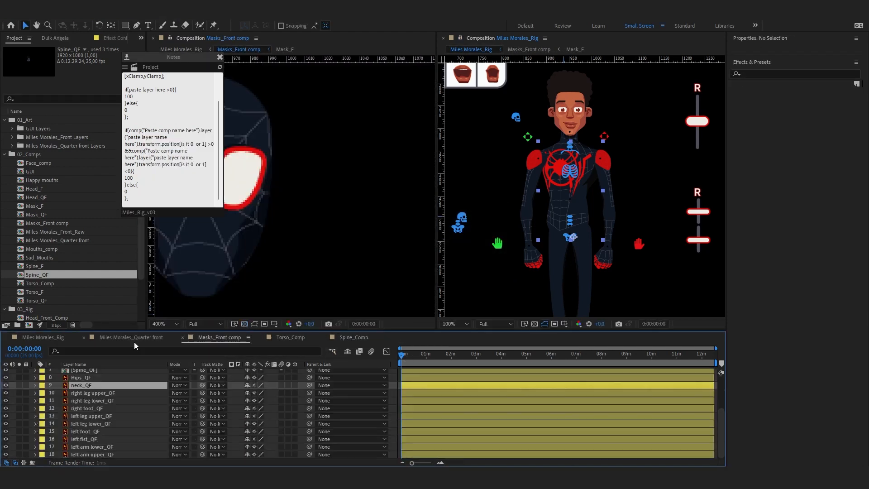
pyautogui.click(43, 338)
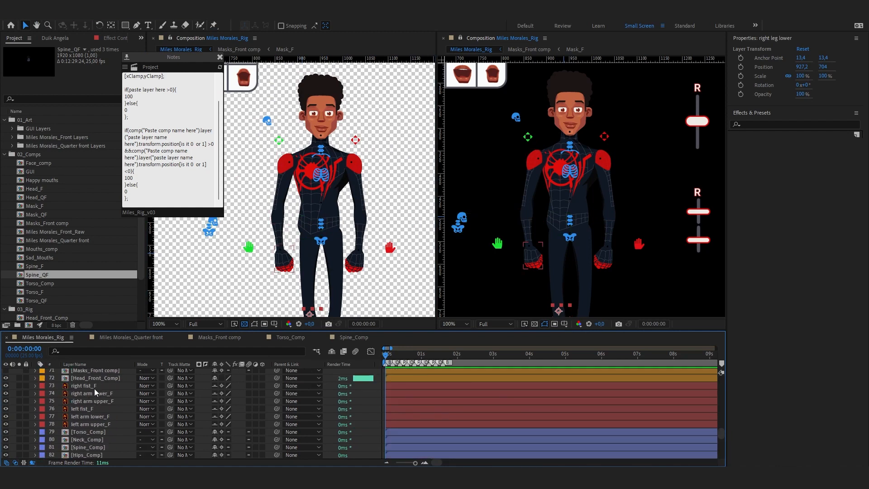
pyautogui.click(93, 386)
pyautogui.hotkey('ctrl', 'shift', 'c')
pyautogui.write('Right_Hand_C')
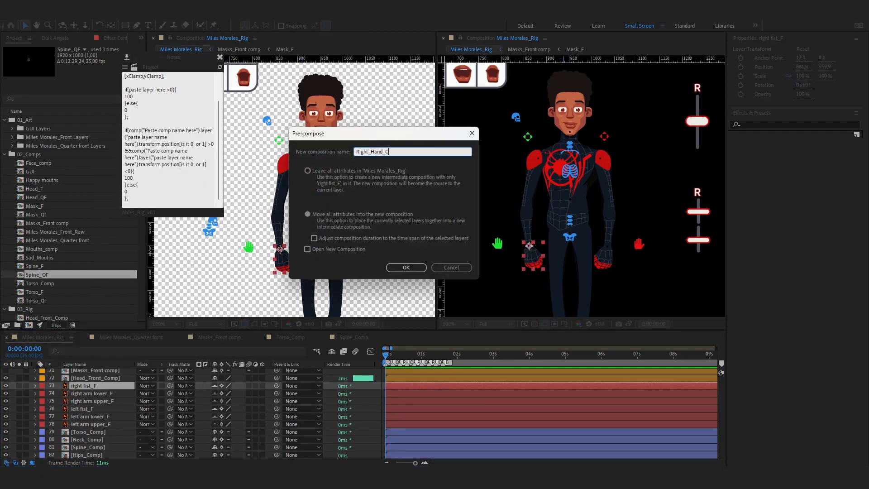
pyautogui.write('omp')
pyautogui.press('Return')
# Duplicate Hips_QF inside Hips_Comp and flip the copy horizontally.
pyautogui.scroll(-3, 91, 426)
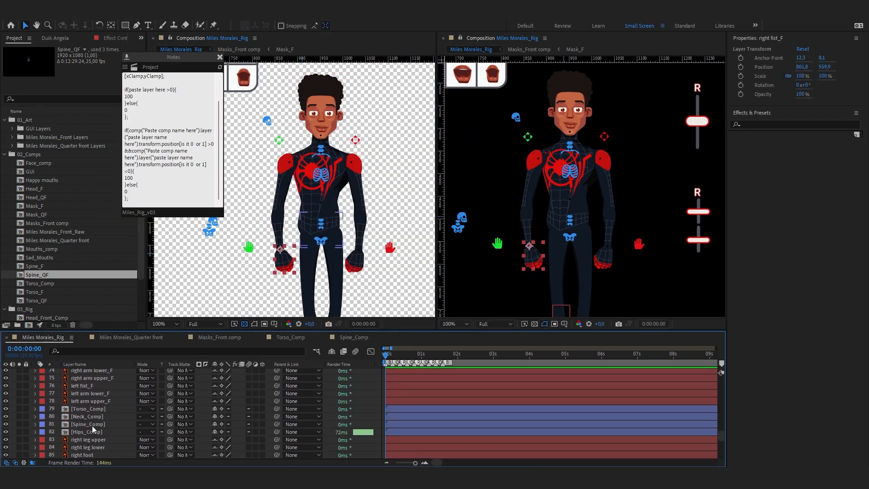
pyautogui.scroll(1, 89, 423)
pyautogui.doubleClick(87, 411)
pyautogui.click(95, 380)
pyautogui.hotkey('ctrl', 'd')
pyautogui.rightClick(96, 384)
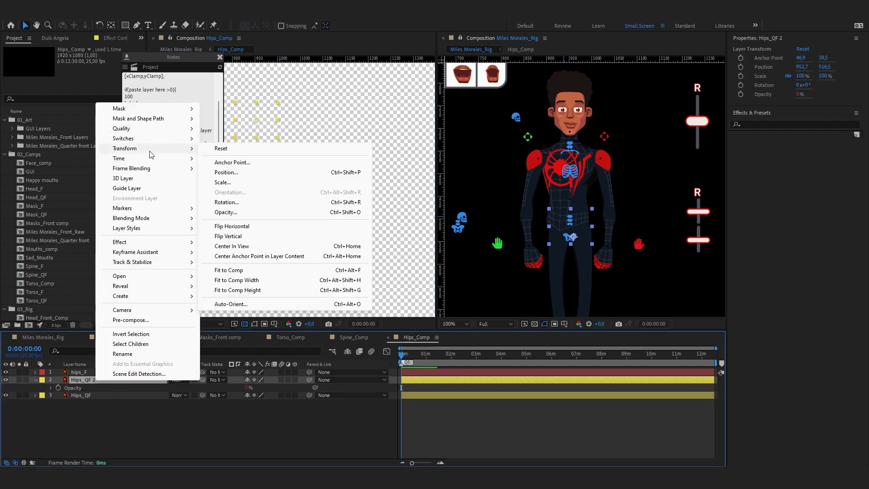
pyautogui.click(243, 227)
# With its opacity expression cleared and the layer soloed, nudge Hips_QF 2 to X position 947.7 to match the rig.
pyautogui.press('t')
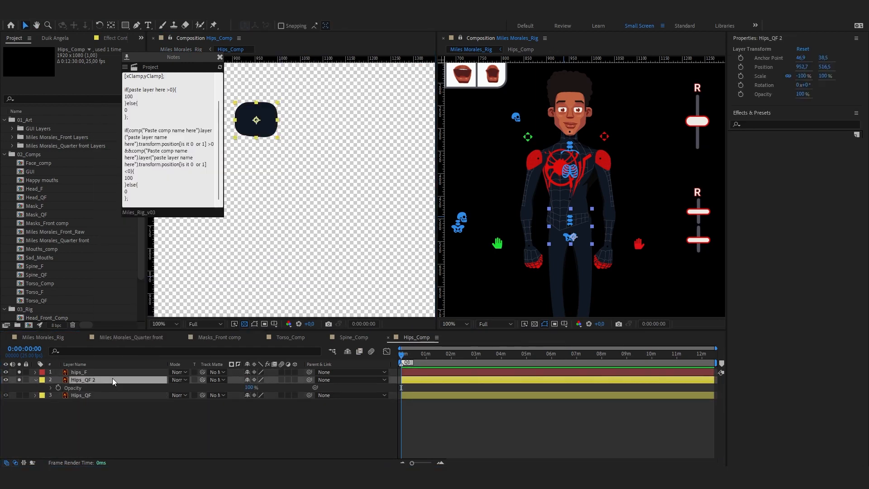
pyautogui.moveTo(256, 150); pyautogui.dragTo(309, 203)
pyautogui.click(19, 372)
pyautogui.press('.')
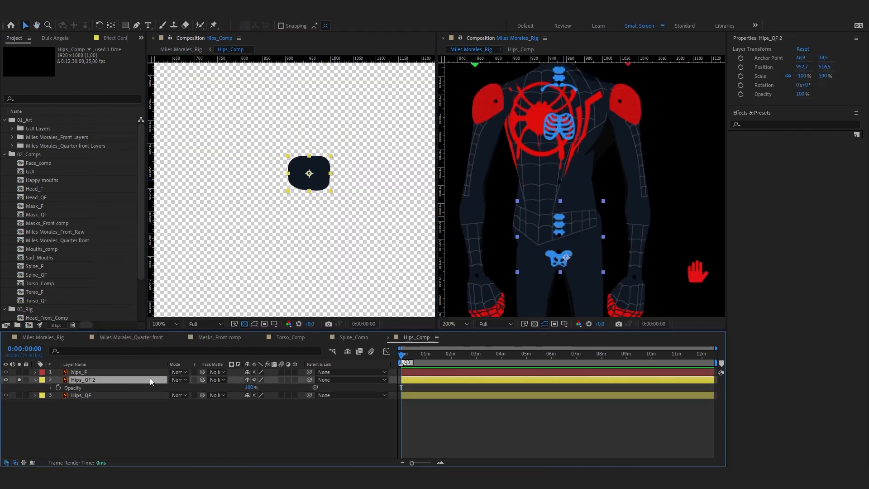
pyautogui.press('Left')
pyautogui.press('Left')
pyautogui.press(',')
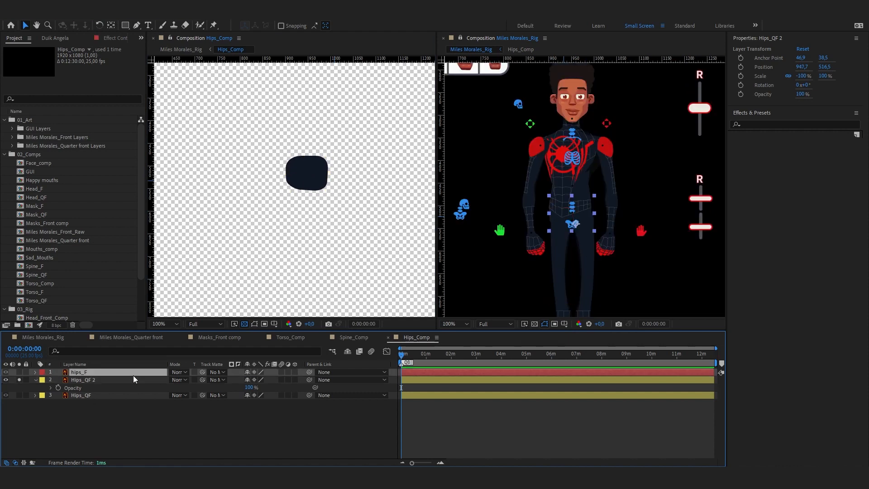
# Give Hips_QF 2 an opacity expression for C_BodyOrientation X below -28 and above -81, turn off its solo, and save the project.
pyautogui.keyDown('alt'); pyautogui.click(58, 387); pyautogui.keyUp('alt')
pyautogui.write('if(comp("Miles Morales_Rig").layer("C_BodyOrientation").transform.position[0] <-28 &&comp("Miles Morales_Rig").layer("C_BodyOrientation").transform.position[0] >-81){ 100 }else{ 0 };')
pyautogui.click(19, 380)
pyautogui.hotkey('ctrl', 'a')
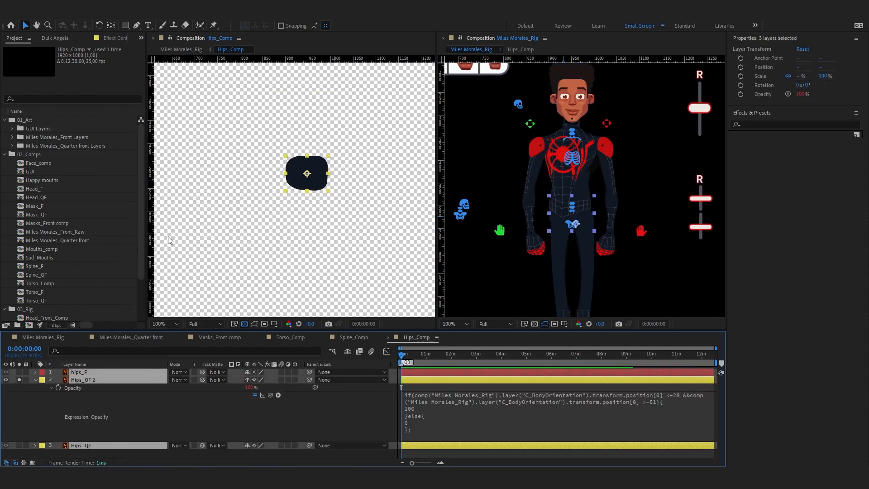
pyautogui.hotkey('ctrl', 'shift', 'a')
pyautogui.hotkey('ctrl', 's')
# Return the Body orientation control to its centre at X 0 and save the project from Miles Morales_Rig.
pyautogui.scroll(-1, 672, 226)
pyautogui.moveTo(672, 226); pyautogui.dragTo(625, 226)
pyautogui.click(637, 270)
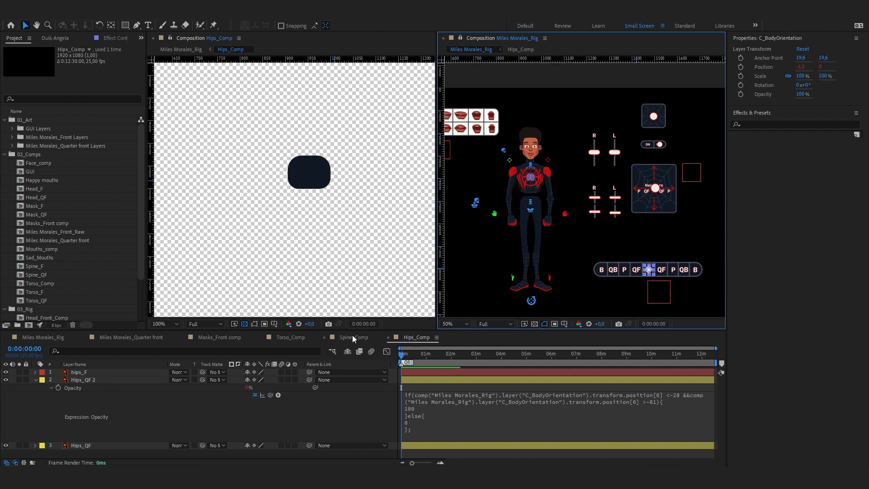
pyautogui.click(352, 338)
pyautogui.click(43, 337)
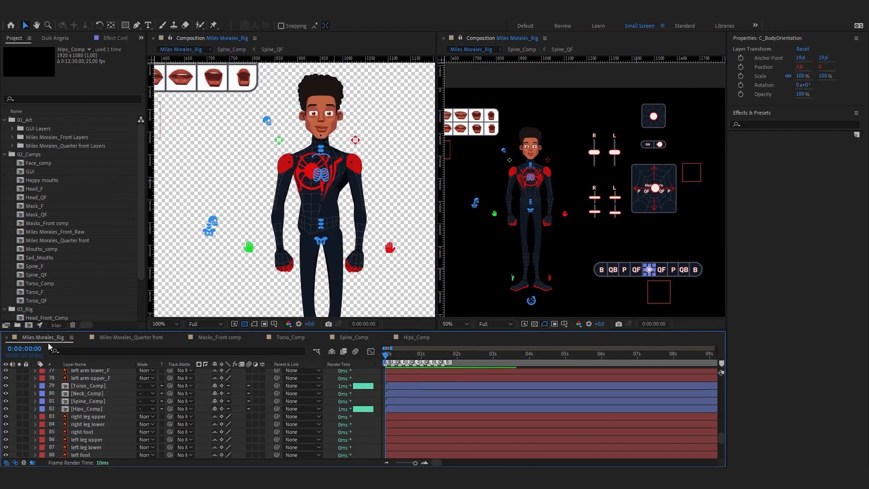
pyautogui.scroll(3, 104, 403)
pyautogui.hotkey('ctrl', 's')
# Import the Miles Morales_profile Illustrator file as a layered composition, filing its layers in 01_Art and the composition in 02_Comps.
pyautogui.hotkey('alt', 'Tab')
pyautogui.click(333, 283)
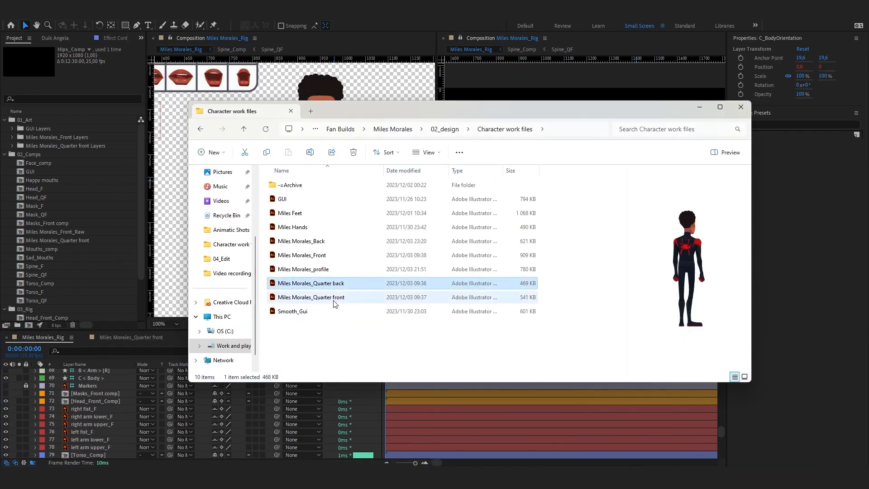
pyautogui.click(333, 300)
pyautogui.click(317, 285)
pyautogui.moveTo(317, 271); pyautogui.dragTo(68, 129)
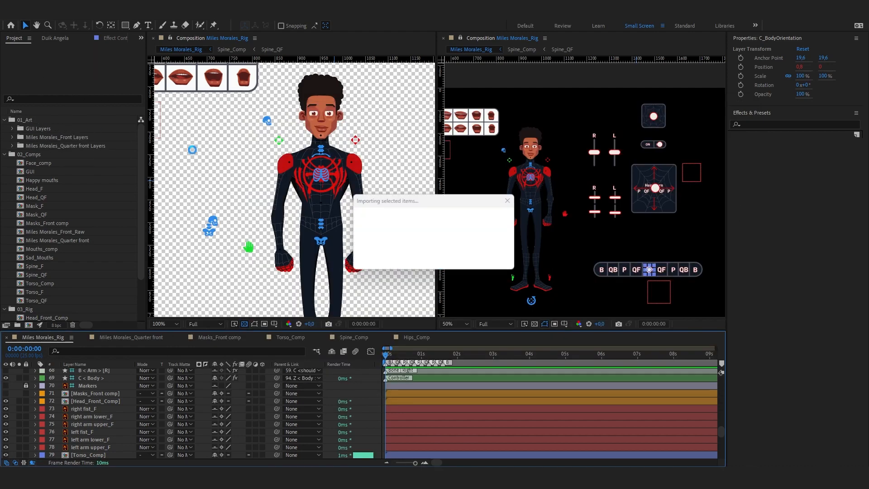
pyautogui.moveTo(49, 172); pyautogui.dragTo(49, 172)
# In Miles Morales_profile, make Mask eyes_P and mask_P visible and pre-compose them as Mask_P.
pyautogui.doubleClick(51, 248)
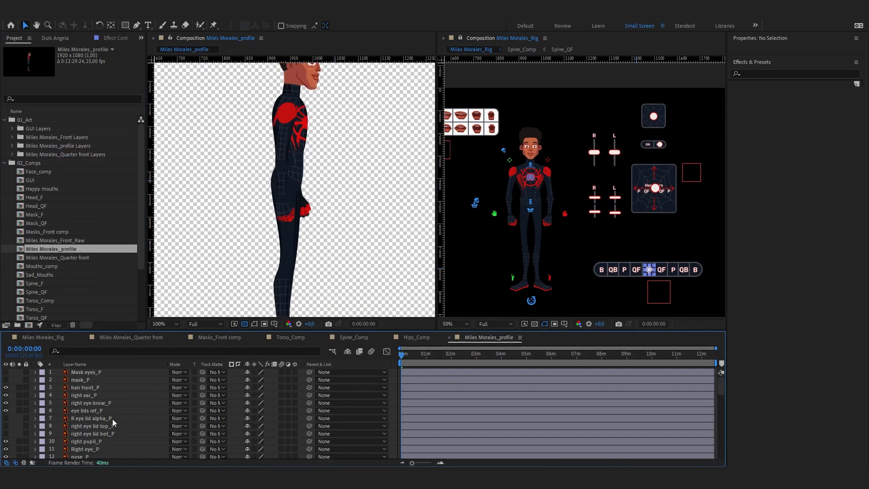
pyautogui.click(83, 372)
pyautogui.keyDown('shift'); pyautogui.click(83, 380); pyautogui.keyUp('shift')
pyautogui.click(6, 373)
pyautogui.rightClick(88, 381)
pyautogui.click(80, 377)
pyautogui.click(219, 337)
pyautogui.press('u')
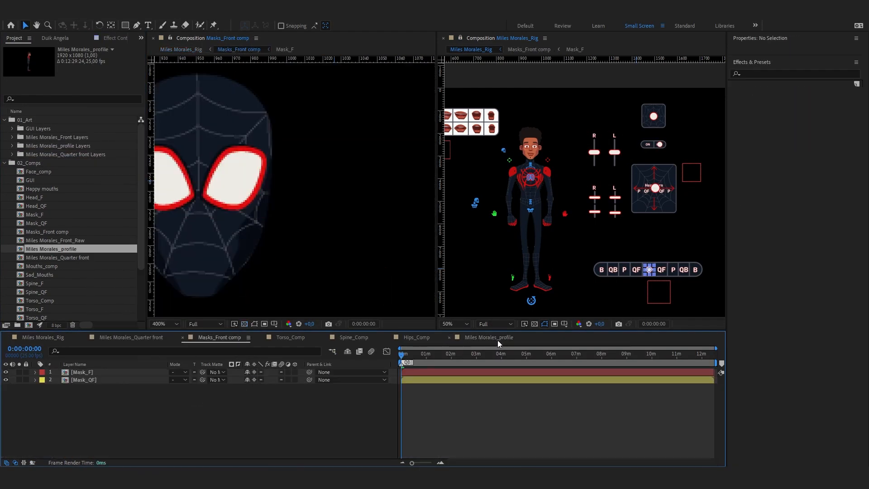
pyautogui.click(489, 337)
pyautogui.hotkey('ctrl', 'shift', 'c')
pyautogui.write('Mask_P')
pyautogui.press('Return')
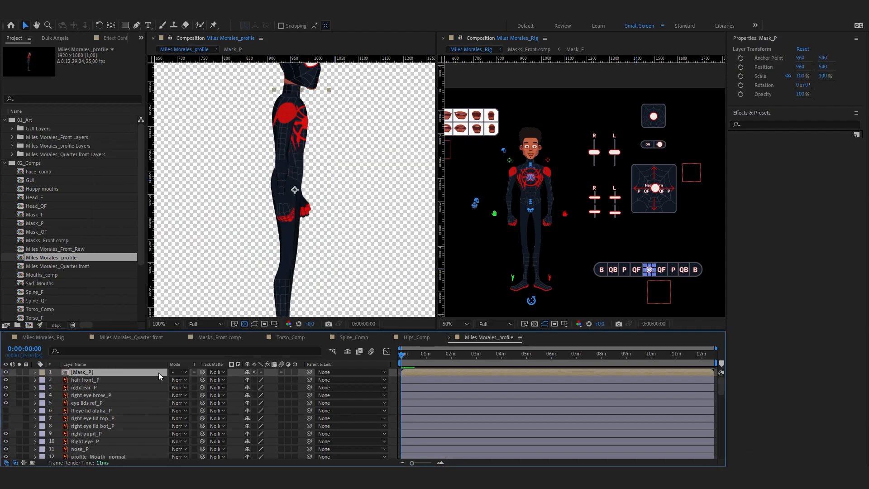
# Assign the Aqua label colour to all layers in Miles Morales_profile and save the project.
pyautogui.hotkey('ctrl', 'a')
pyautogui.click(40, 387)
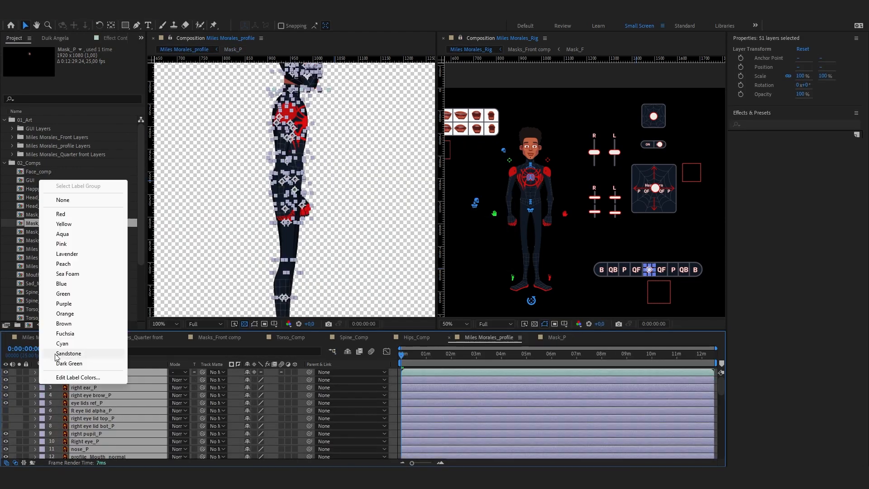
pyautogui.click(66, 234)
pyautogui.click(99, 373)
pyautogui.hotkey('ctrl', 's')
# Duplicate Mask_QF in Masks_Front comp and flip the copy horizontally.
pyautogui.click(530, 339)
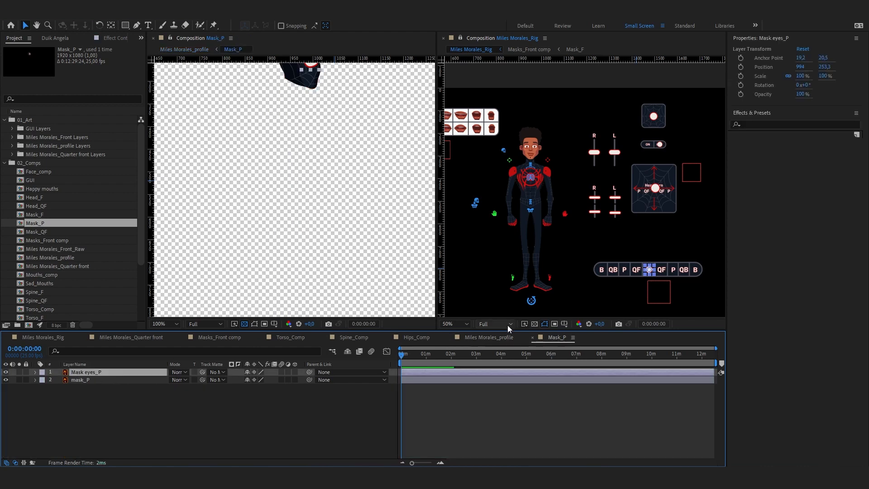
pyautogui.click(112, 380)
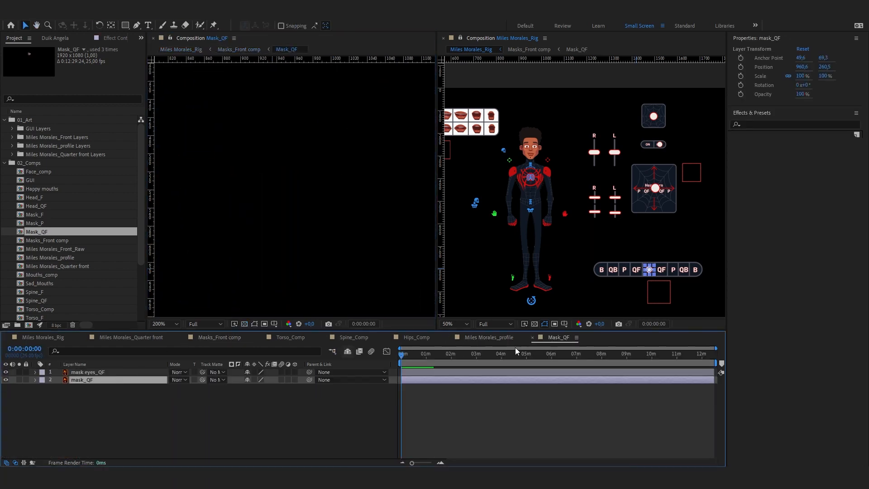
pyautogui.click(227, 336)
pyautogui.hotkey('ctrl', 'd')
pyautogui.press('Return')
pyautogui.rightClick(95, 380)
pyautogui.moveTo(127, 147)
pyautogui.click(243, 226)
pyautogui.press('t')
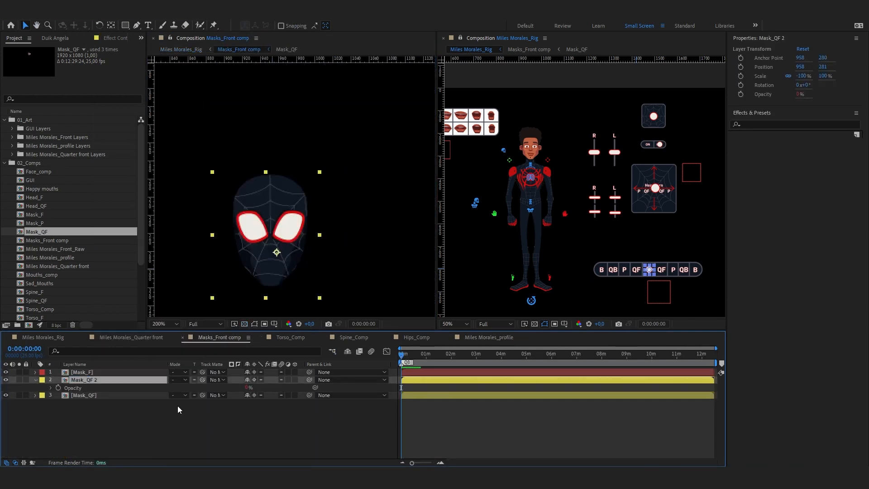
# Clear the opacity expressions on Mask_F, Mask_QF 2 and Mask_QF so all three show at 100%.
pyautogui.hotkey('ctrl', 'a')
pyautogui.rightClick(93, 381)
pyautogui.moveTo(162, 137)
pyautogui.click(235, 180)
pyautogui.press('t')
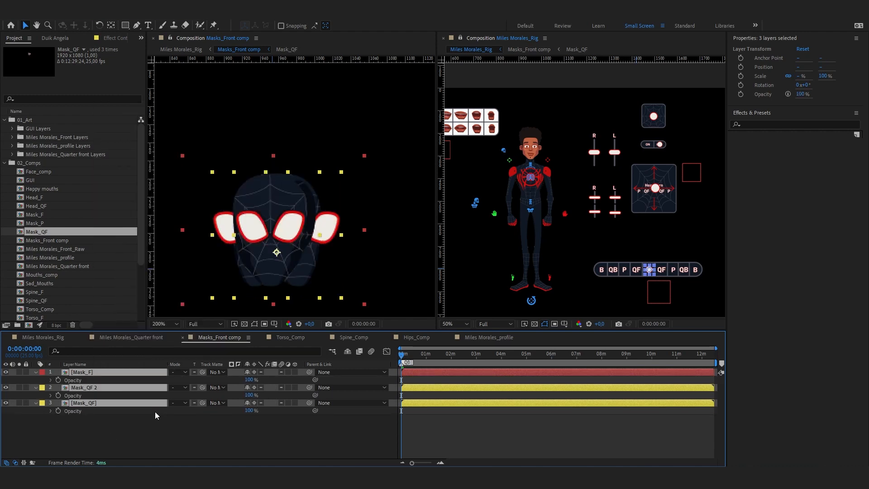
# In Mask_QF, use mask_QF as the track matte for mask eyes_QF and save the project.
pyautogui.click(150, 426)
pyautogui.doubleClick(84, 402)
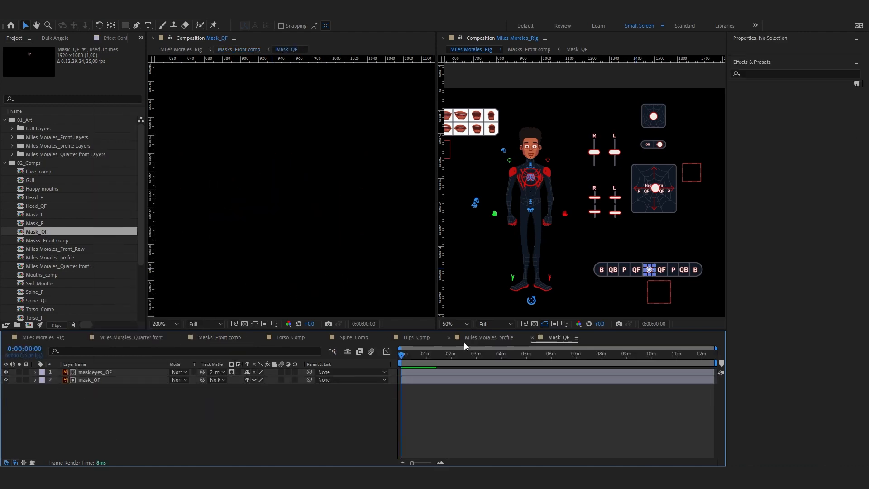
pyautogui.moveTo(384, 272); pyautogui.dragTo(296, 236)
pyautogui.hotkey('ctrl', 'w')
pyautogui.hotkey('ctrl', 's')
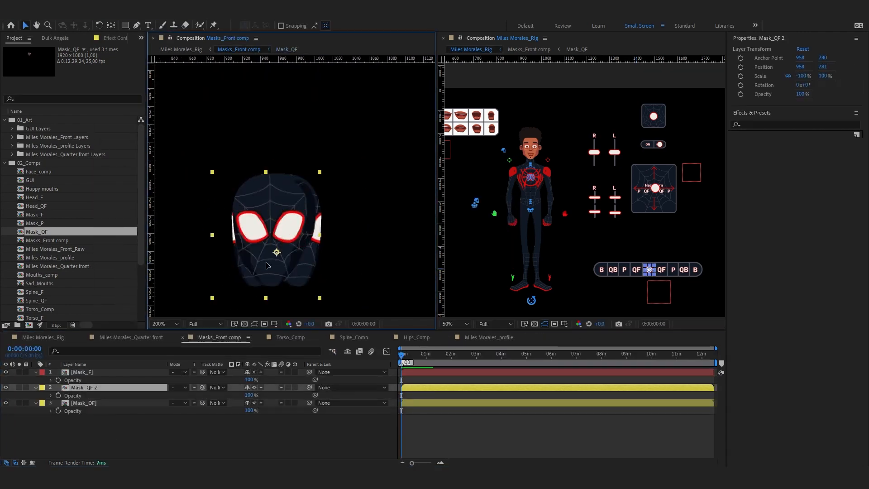
# Shift the flipped Mask_QF 2 to X position 945 in Masks_Front comp and save the project.
pyautogui.moveTo(257, 265); pyautogui.dragTo(254, 265)
pyautogui.hotkey('ctrl', 's')
pyautogui.click(50, 395)
# In Miles Morales_Rig, move the C_Face control toward the left P to about X -67 and reveal its Position.
pyautogui.click(43, 337)
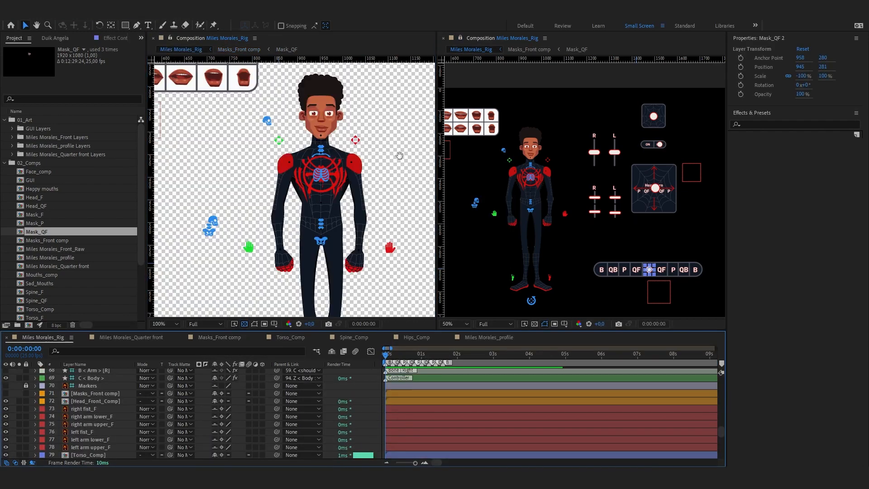
pyautogui.moveTo(398, 277); pyautogui.dragTo(272, 236)
pyautogui.scroll(1, 403, 240)
pyautogui.click(403, 240)
pyautogui.moveTo(407, 244); pyautogui.dragTo(340, 240)
pyautogui.press('p')
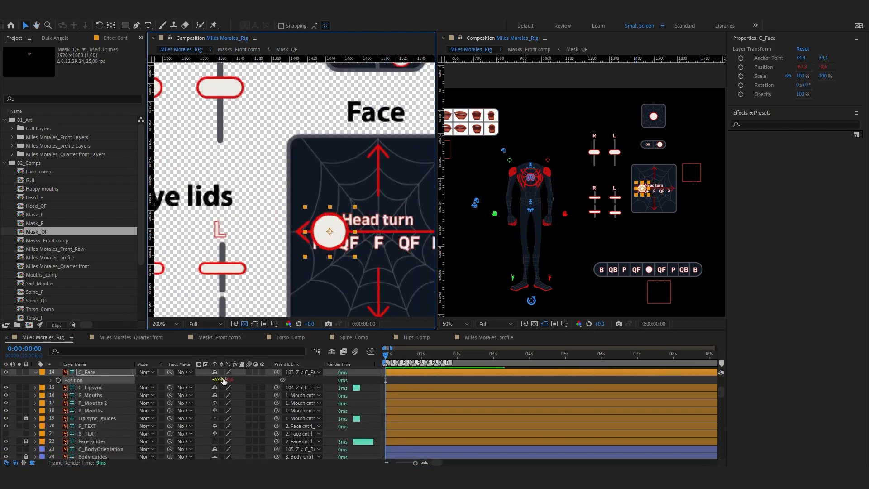
# Set the Mask_QF 2 opacity expression to 100 for C_Face X <= -26 and >= -64, otherwise 0, and save.
pyautogui.click(235, 339)
pyautogui.click(599, 409)
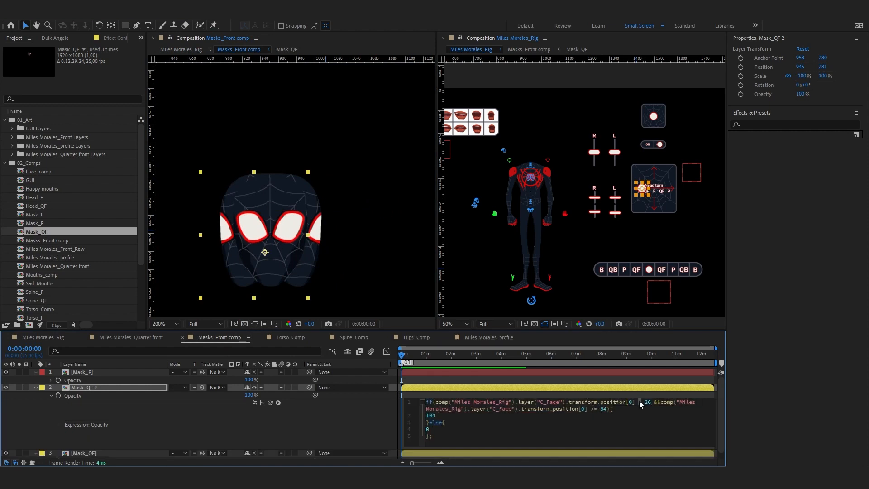
pyautogui.click(317, 425)
pyautogui.hotkey('ctrl', 's')
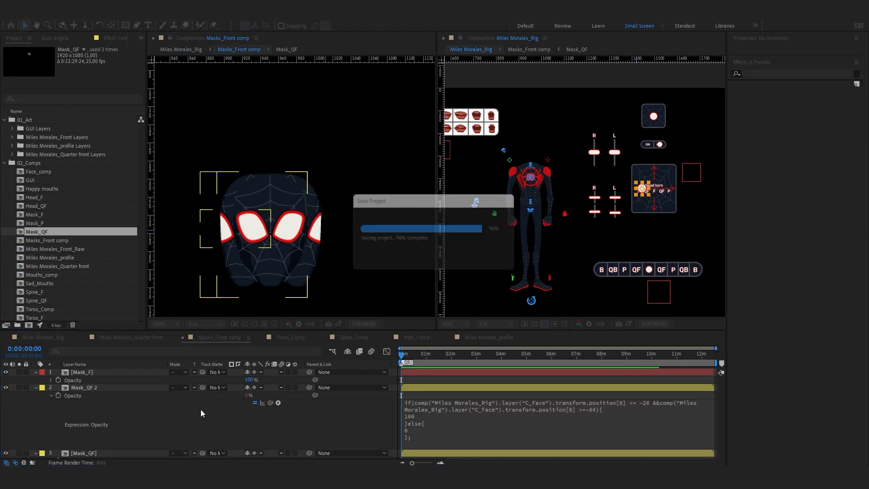
pyautogui.scroll(-1, 200, 410)
pyautogui.hotkey('ctrl', 'a')
# Test the mask switching by moving the C_Face control to the left QF position in Miles Morales_Rig.
pyautogui.click(43, 337)
pyautogui.moveTo(263, 209); pyautogui.dragTo(355, 217)
pyautogui.scroll(3, 145, 406)
pyautogui.scroll(-14, 145, 405)
pyautogui.scroll(-12, 112, 406)
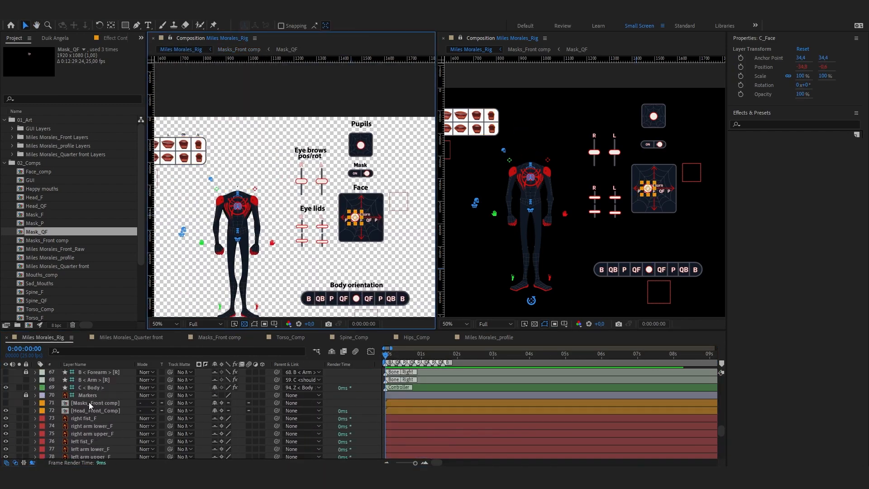
# Undo the C_Face moves and make the Masks_Front comp layer visible in Miles Morales_Rig.
pyautogui.hotkey('ctrl', 'z')
pyautogui.click(89, 402)
pyautogui.hotkey('ctrl', 'z')
pyautogui.doubleClick(97, 410)
pyautogui.click(43, 337)
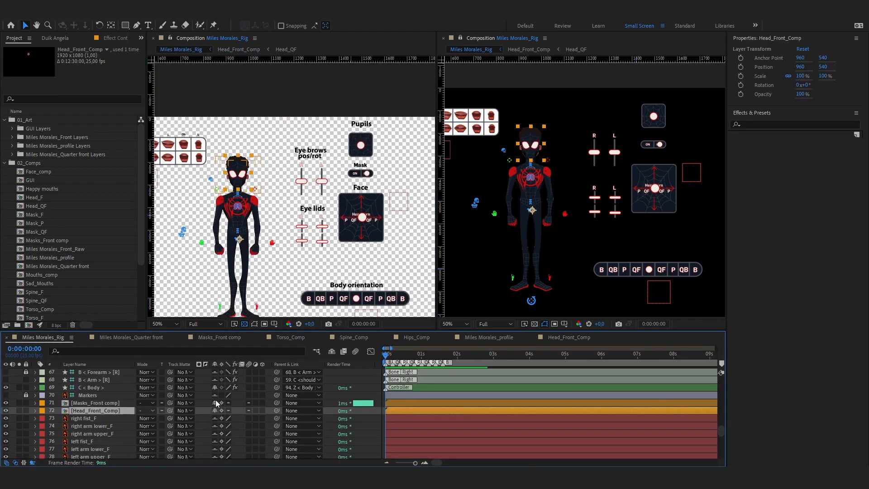
# Toggle Collapse Transformations on Head_Front_Comp and give the Neck_Comp layer the Orange label colour.
pyautogui.click(221, 410)
pyautogui.scroll(-6, 87, 398)
pyautogui.scroll(1, 64, 437)
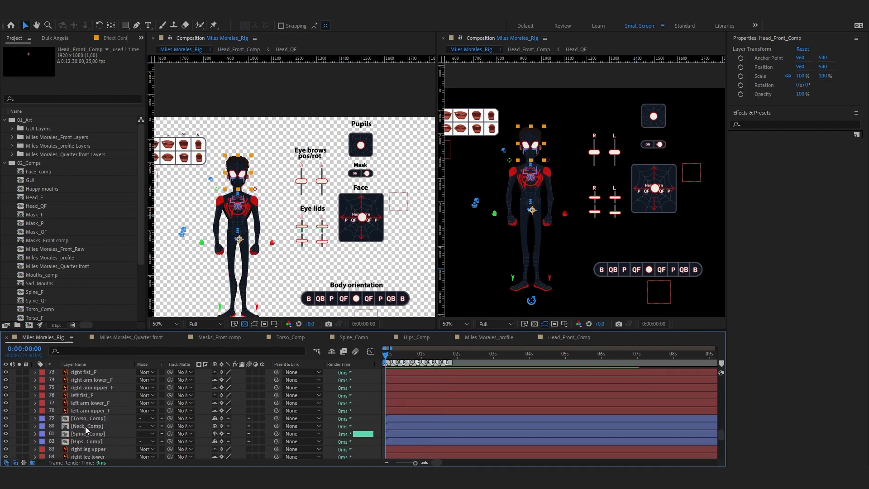
pyautogui.doubleClick(85, 427)
pyautogui.click(31, 336)
pyautogui.click(42, 426)
pyautogui.click(72, 359)
# Add a horizontally flipped duplicate of neck_QF in Neck_Comp and shift it to X position 951.
pyautogui.doubleClick(85, 426)
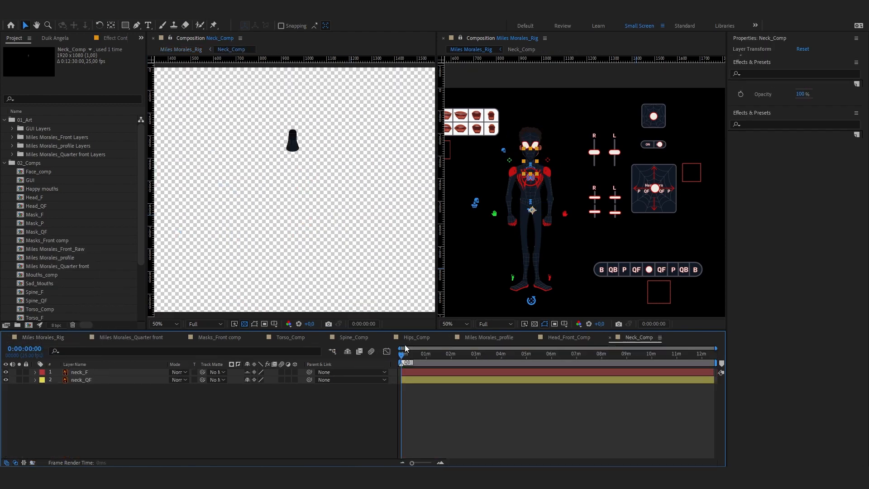
pyautogui.click(113, 388)
pyautogui.hotkey('ctrl', 'd')
pyautogui.rightClick(113, 380)
pyautogui.moveTo(149, 145)
pyautogui.click(253, 223)
pyautogui.scroll(2, 289, 138)
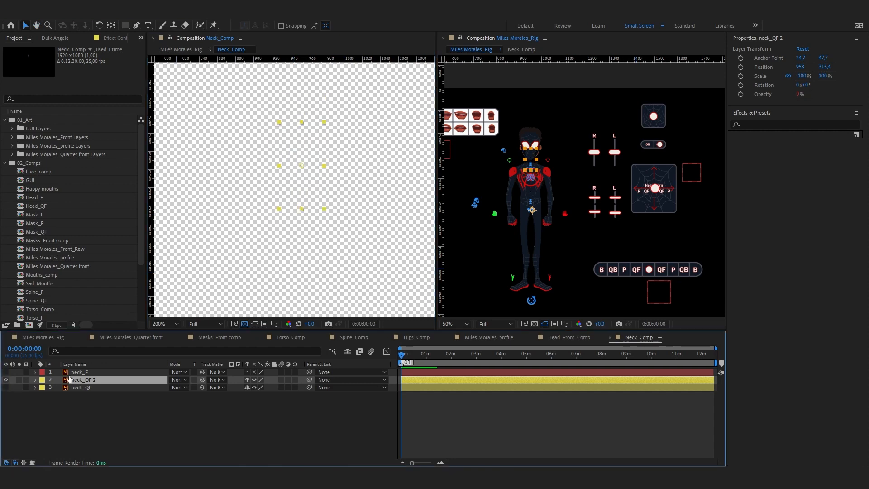
pyautogui.hotkey('ctrl', 'v')
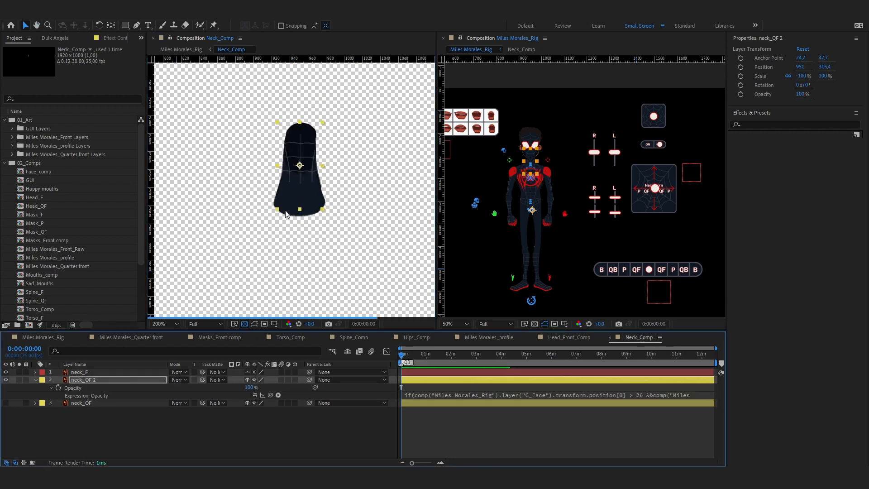
# Add a horizontally flipped duplicate of the Head_QF layer in Head_Front_Comp.
pyautogui.click(560, 339)
pyautogui.hotkey('ctrl', 'd')
pyautogui.hotkey('ctrl', 'z')
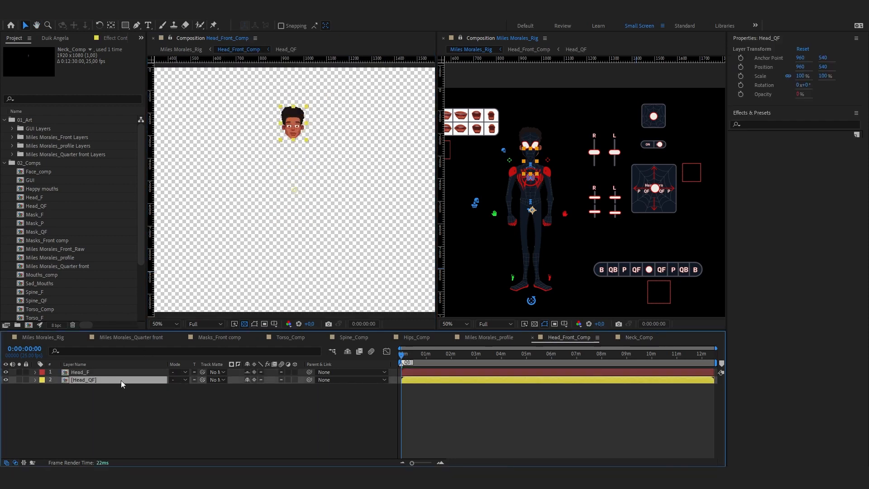
pyautogui.hotkey('ctrl', 'd')
pyautogui.hotkey('ctrl', 'v')
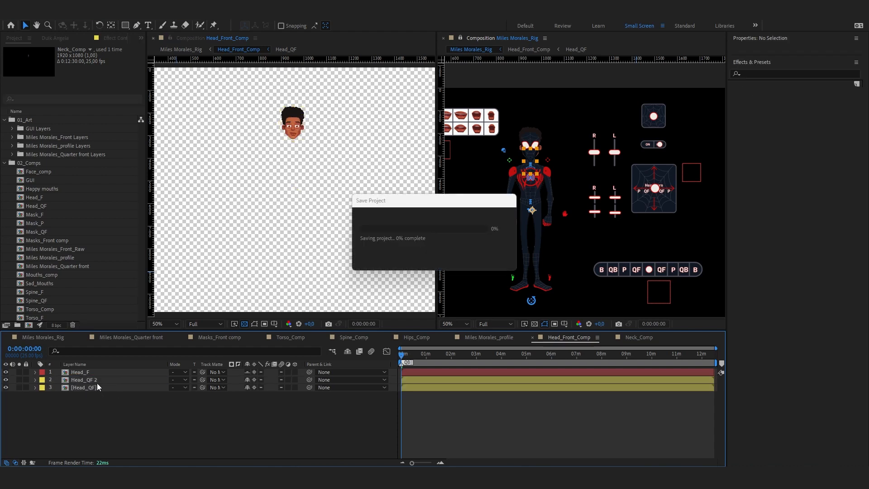
pyautogui.rightClick(99, 381)
pyautogui.moveTo(158, 149)
pyautogui.click(262, 229)
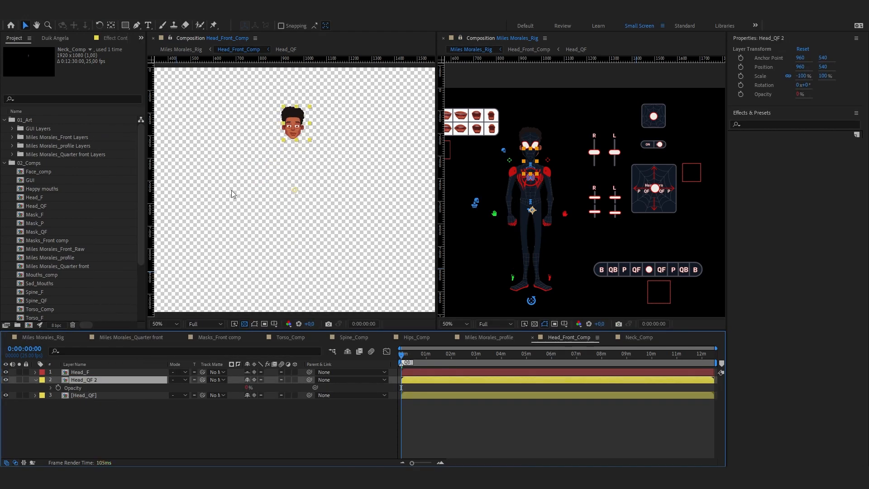
# Disable the opacity expression on the flipped Head_QF copy and shift the copy to X position 943.5.
pyautogui.click(233, 192)
pyautogui.click(51, 387)
pyautogui.click(255, 395)
pyautogui.scroll(2, 301, 188)
pyautogui.moveTo(300, 187); pyautogui.dragTo(290, 299)
pyautogui.moveTo(319, 131); pyautogui.dragTo(304, 131)
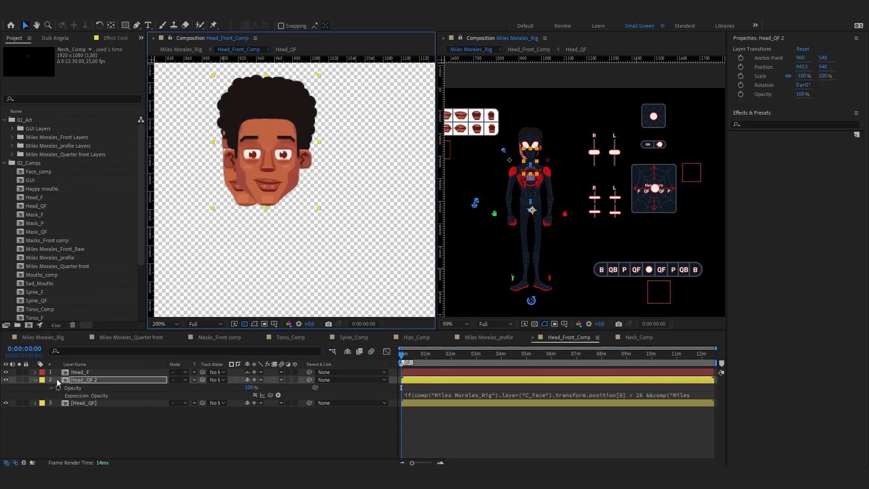
# Solo the flipped Head_QF copy in Head_Front_Comp and compare its placement with Neck_Comp.
pyautogui.click(6, 371)
pyautogui.click(6, 402)
pyautogui.click(7, 403)
pyautogui.click(19, 379)
pyautogui.click(6, 372)
pyautogui.click(638, 337)
pyautogui.click(557, 338)
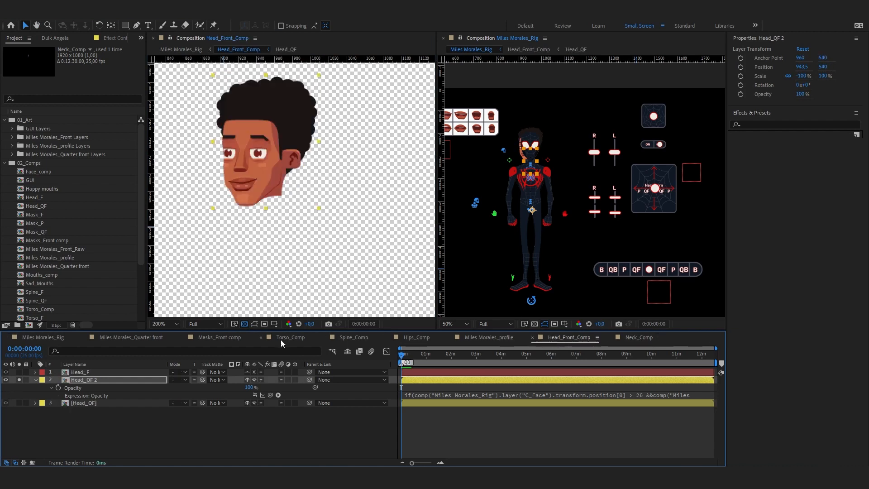
# Check the flipped head in Miles Morales_Rig, make the Masks_Front comp layer visible, and go back to Head_Front_Comp.
pyautogui.click(43, 337)
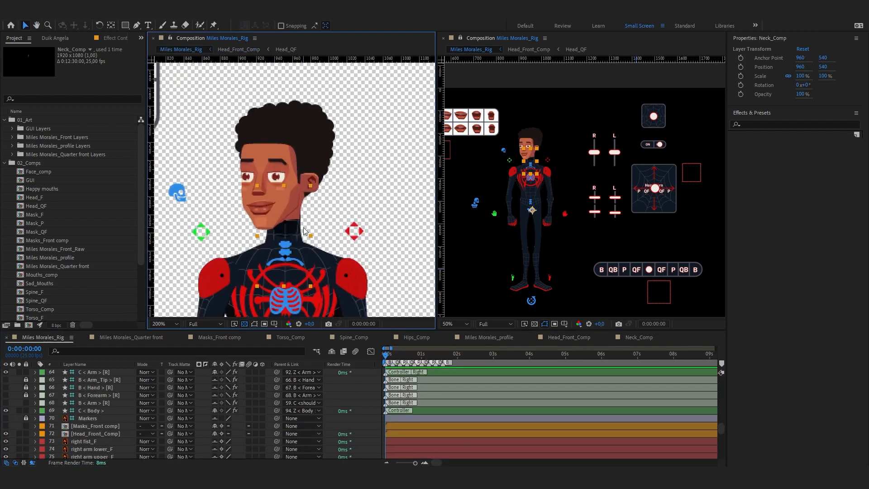
pyautogui.click(254, 161)
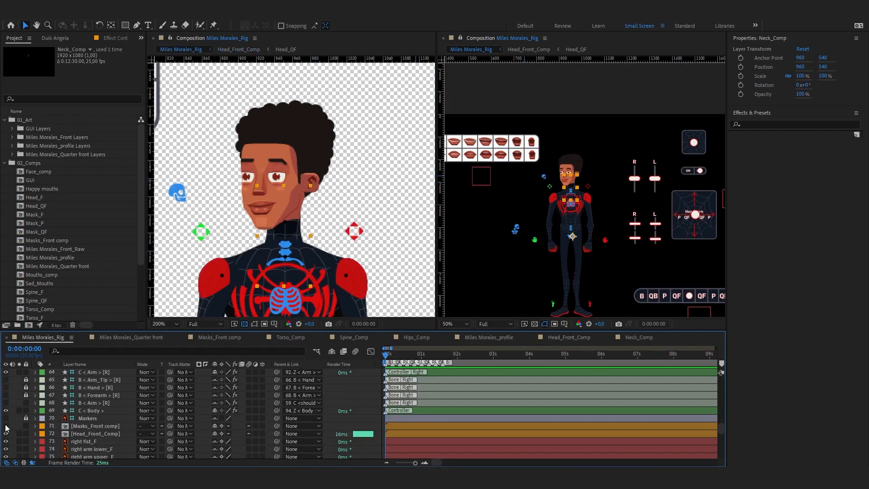
pyautogui.click(6, 426)
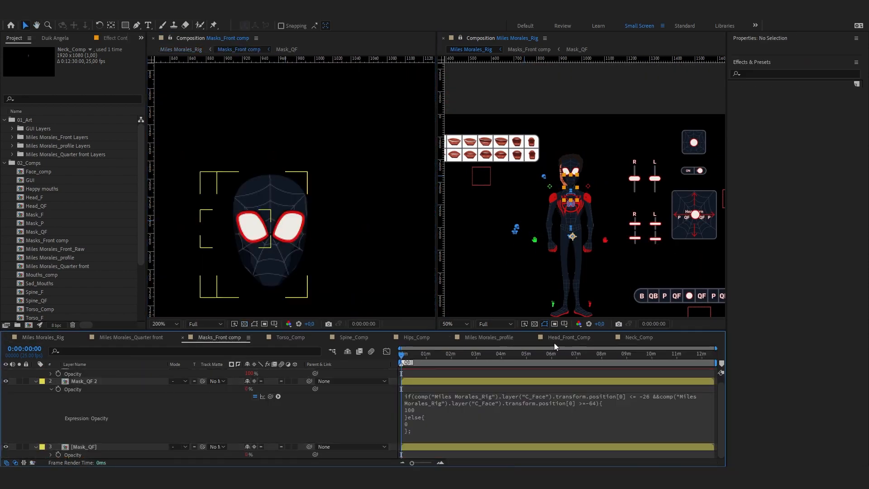
pyautogui.click(566, 338)
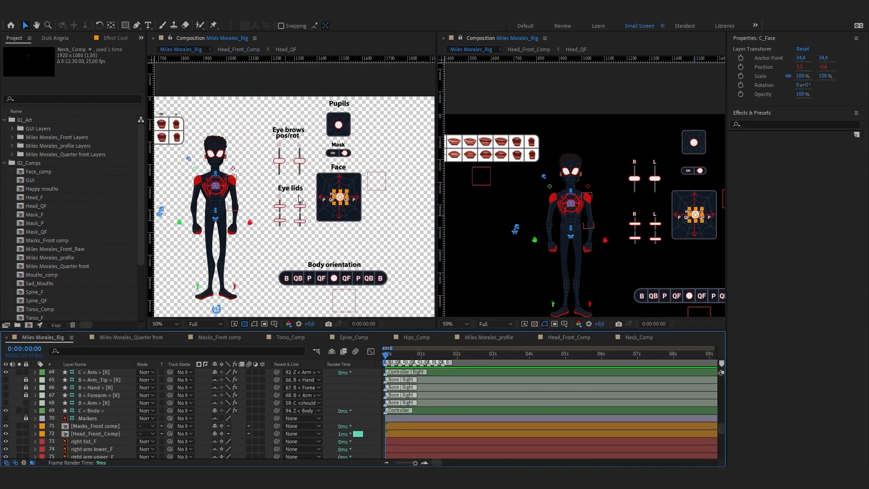
# Collapse the layer properties in Neck_Comp with neck_QF made visible, and save the project.
pyautogui.scroll(-3, 241, 352)
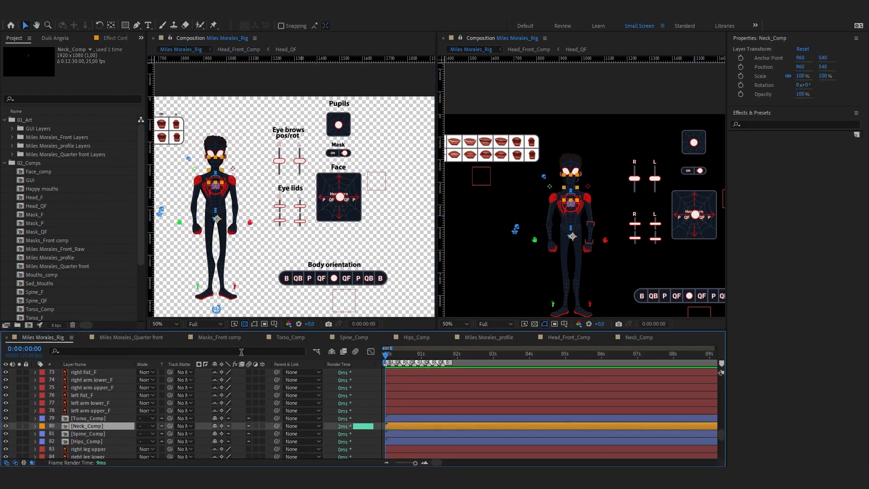
pyautogui.click(638, 337)
pyautogui.click(458, 393)
pyautogui.hotkey('ctrl', 'a')
pyautogui.rightClick(117, 380)
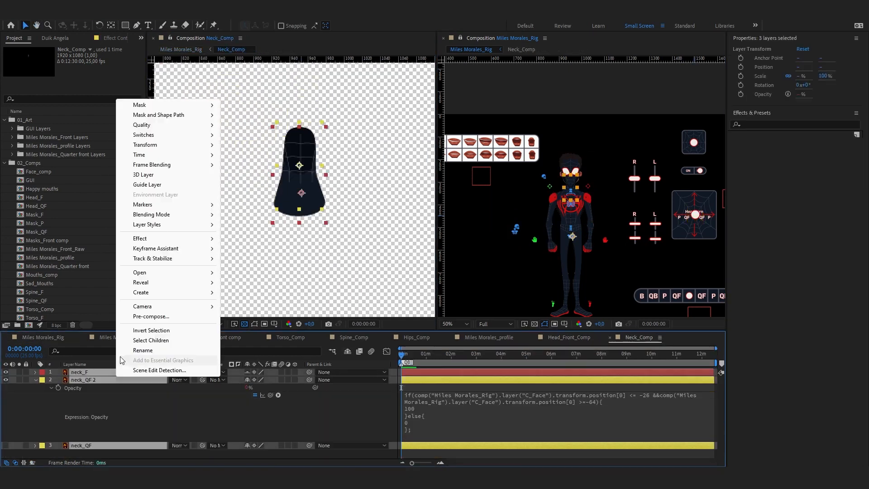
pyautogui.click(136, 406)
pyautogui.press('u')
pyautogui.click(117, 423)
pyautogui.click(35, 388)
pyautogui.click(36, 388)
pyautogui.click(36, 388)
pyautogui.press('u')
pyautogui.hotkey('ctrl', 's')
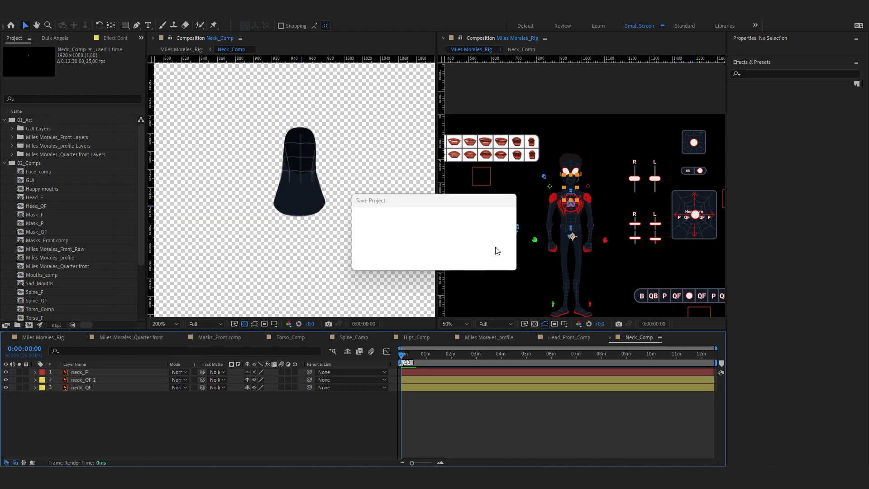
# Test the head, mask and neck switching by moving the C_Face control in Miles Morales_Rig.
pyautogui.click(54, 337)
pyautogui.click(338, 198)
pyautogui.moveTo(339, 197); pyautogui.dragTo(335, 210)
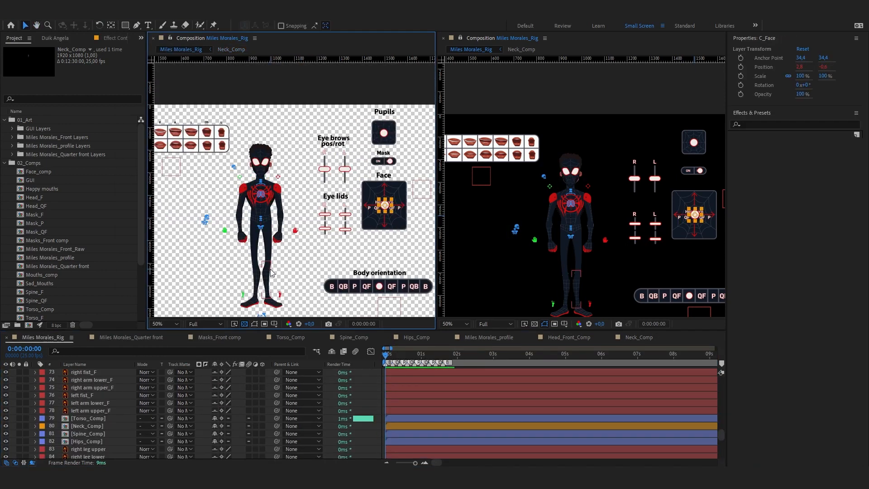
# Close every open composition except Miles Morales_Rig and Miles Morales_Quarter front.
pyautogui.scroll(1, 97, 409)
pyautogui.click(93, 395)
pyautogui.scroll(1, 216, 226)
pyautogui.moveTo(216, 226); pyautogui.dragTo(188, 293)
pyautogui.click(182, 337)
pyautogui.click(183, 337)
pyautogui.click(183, 338)
pyautogui.click(183, 338)
pyautogui.click(183, 337)
pyautogui.click(183, 338)
pyautogui.click(182, 337)
pyautogui.click(104, 379)
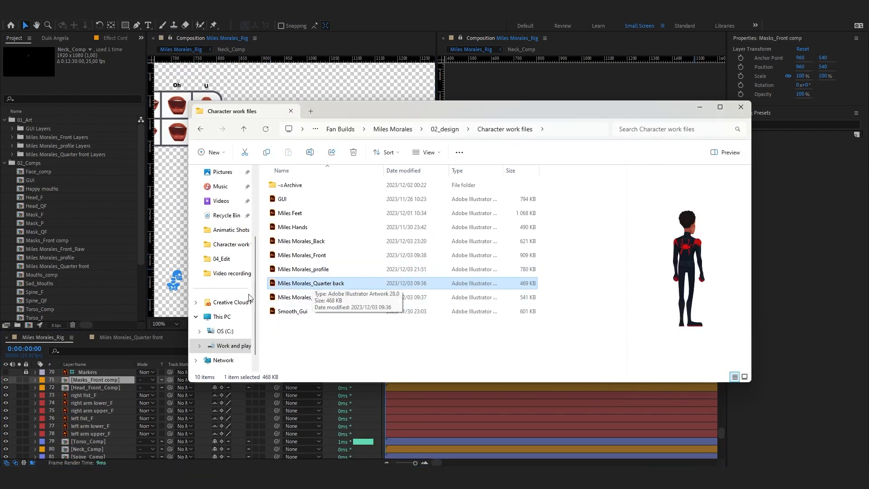
# Open the Miles Morales_profile composition and compare it with the quarter-front and rig compositions.
pyautogui.scroll(-3, 51, 277)
pyautogui.doubleClick(48, 232)
pyautogui.moveTo(326, 219); pyautogui.dragTo(322, 279)
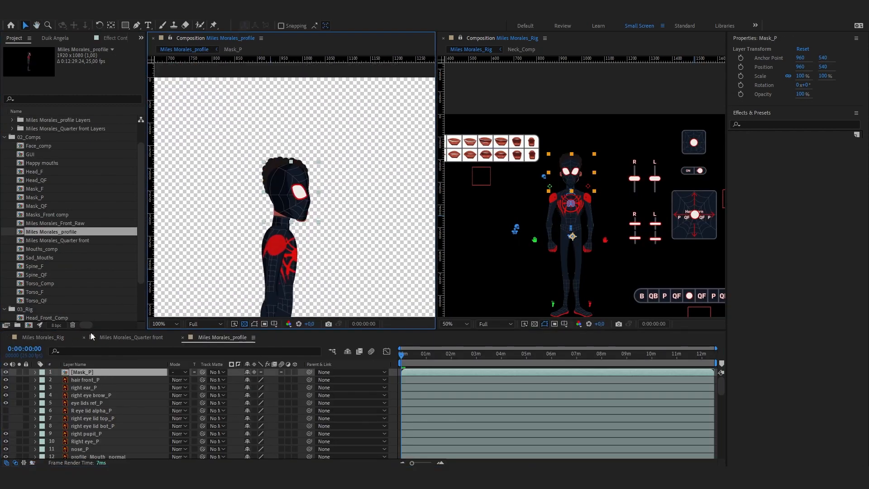
pyautogui.click(61, 338)
pyautogui.click(199, 338)
pyautogui.click(137, 337)
pyautogui.click(50, 337)
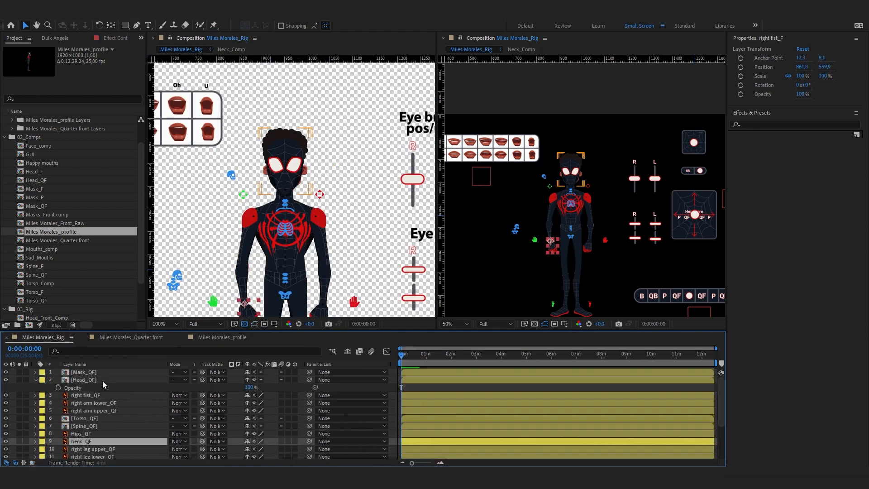
# Solo the right fist_F layer in Miles Morales_Rig to view it alone, and restore the full rig view.
pyautogui.click(86, 396)
pyautogui.click(19, 395)
pyautogui.moveTo(296, 280); pyautogui.dragTo(292, 213)
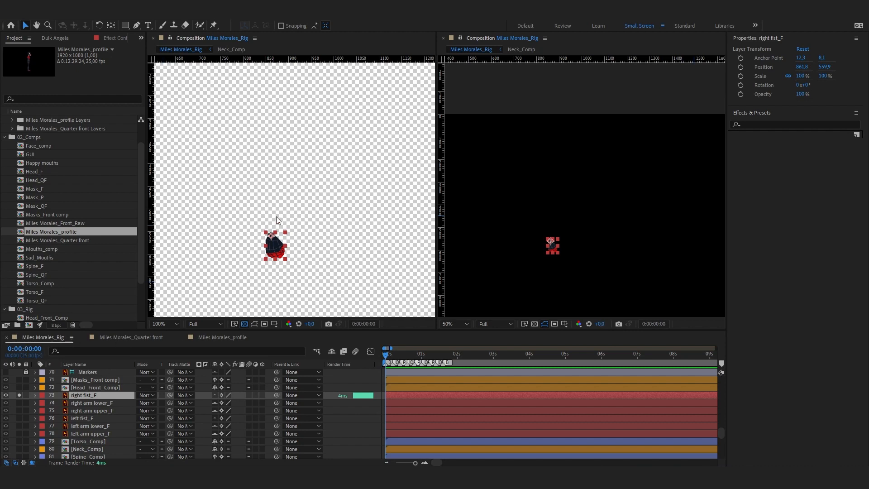
pyautogui.hotkey('ctrl', 'z')
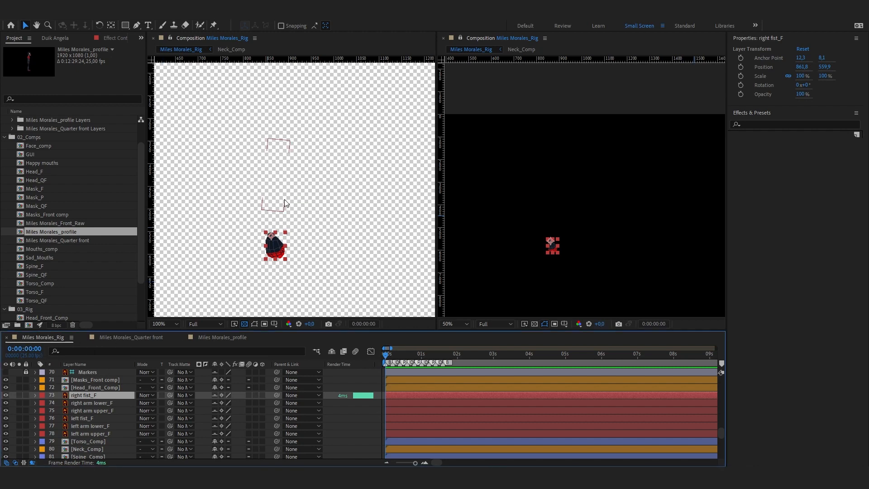
pyautogui.scroll(-1, 292, 200)
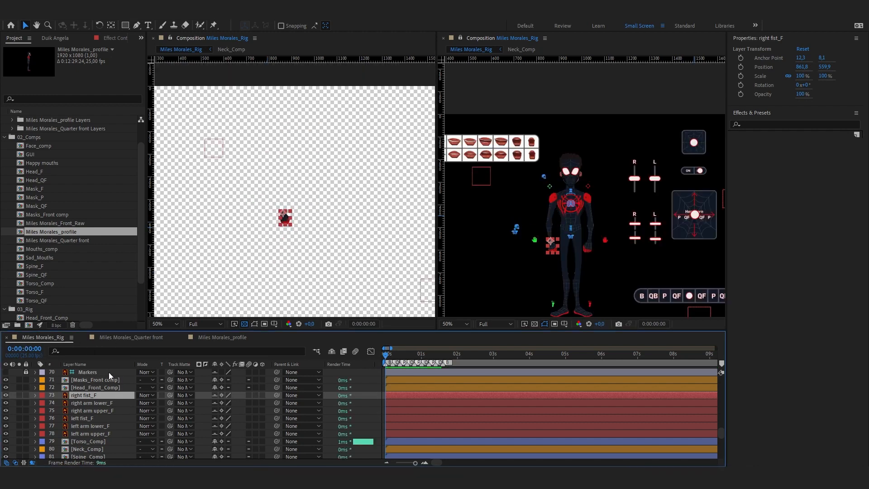
# Review the Miles Morales_Rig layer stack, examining the right and left arm layers.
pyautogui.scroll(1, 99, 385)
pyautogui.scroll(-1, 97, 400)
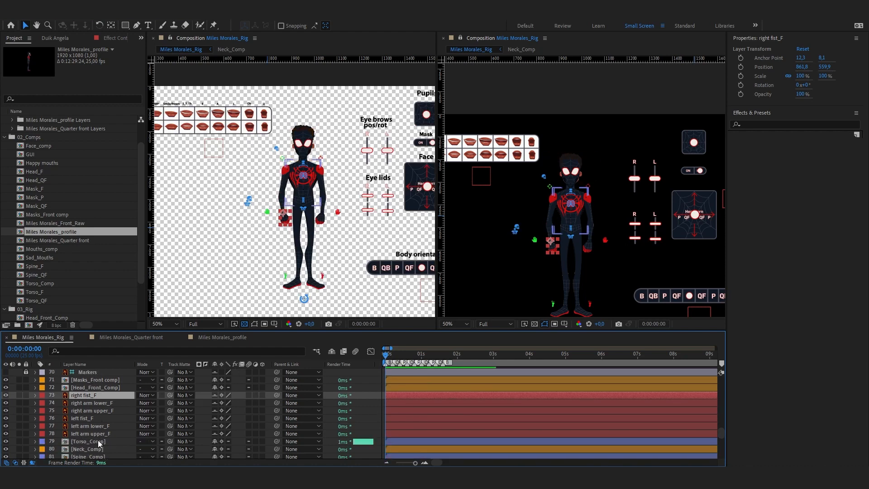
pyautogui.scroll(-2, 98, 440)
pyautogui.scroll(-5, 94, 425)
pyautogui.scroll(5, 108, 407)
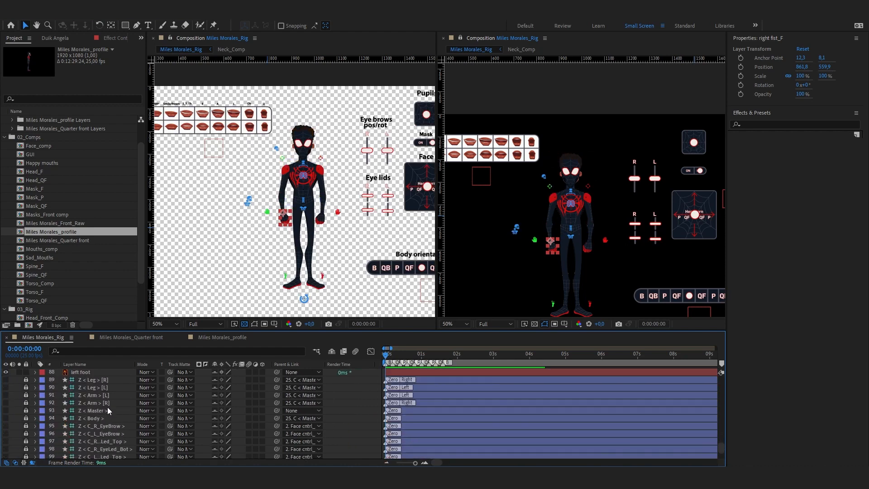
pyautogui.scroll(3, 106, 400)
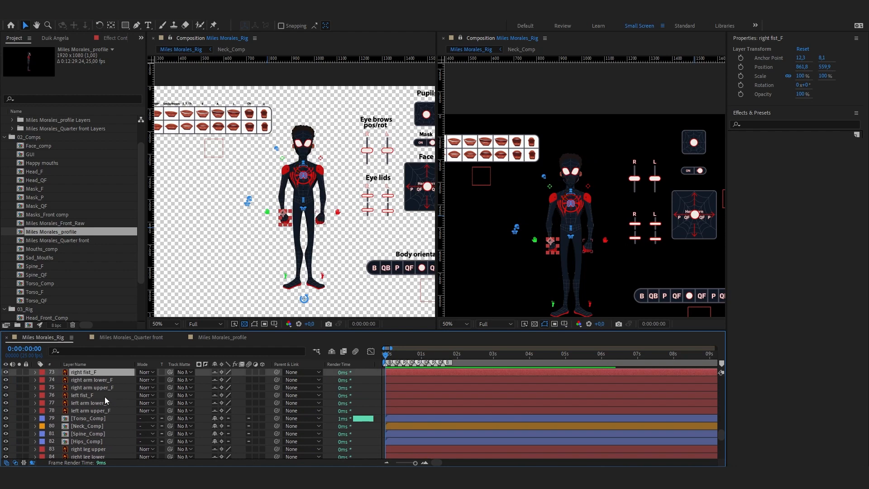
pyautogui.scroll(-2, 102, 395)
pyautogui.scroll(1, 97, 391)
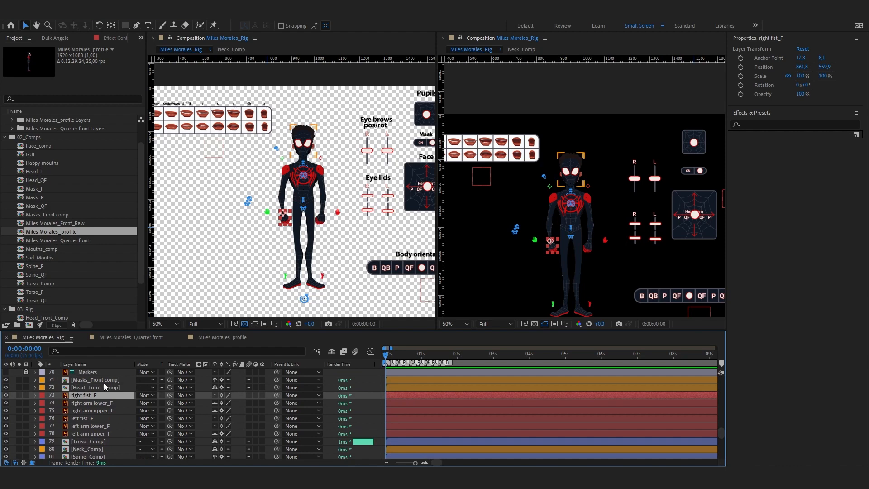
pyautogui.click(94, 402)
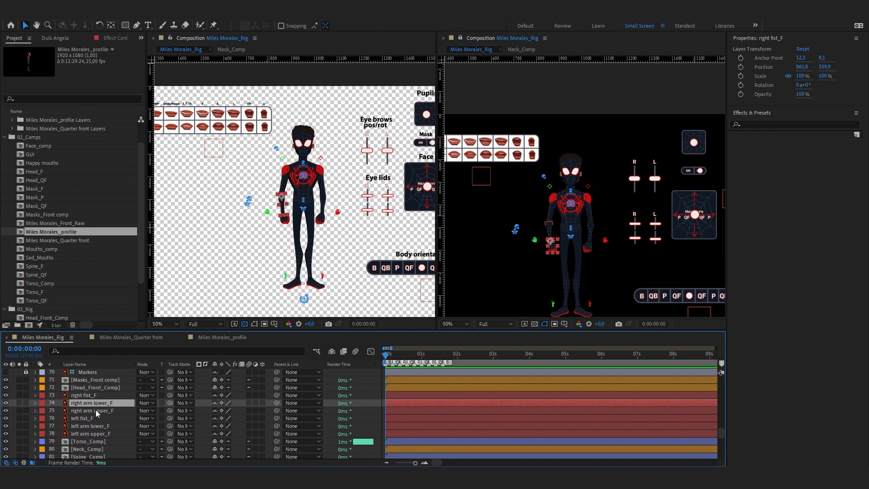
pyautogui.click(95, 410)
pyautogui.click(91, 426)
pyautogui.click(90, 434)
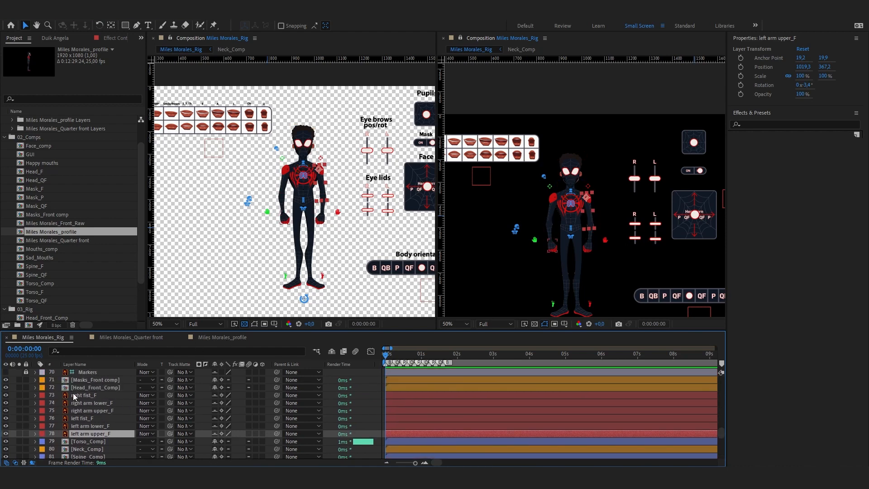
# Parent the Masks_Front comp and Head_Front_Comp layers to the B < Head > bone.
pyautogui.scroll(3, 101, 392)
pyautogui.click(86, 404)
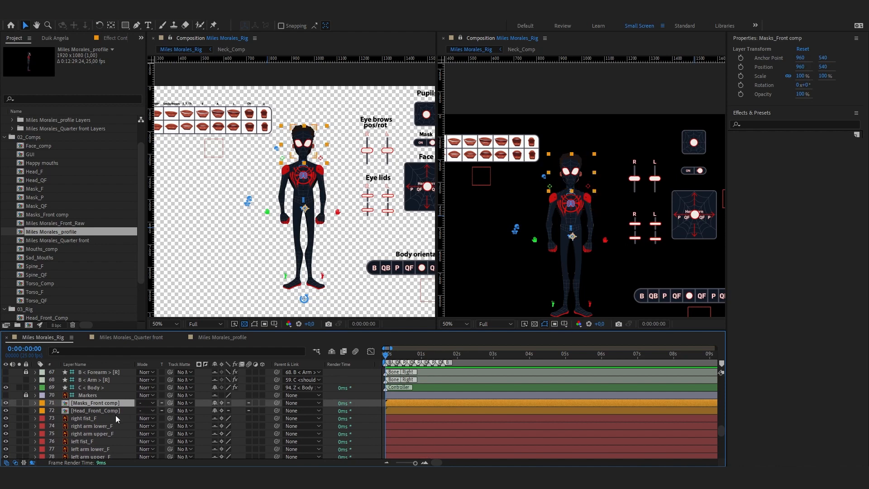
pyautogui.click(291, 403)
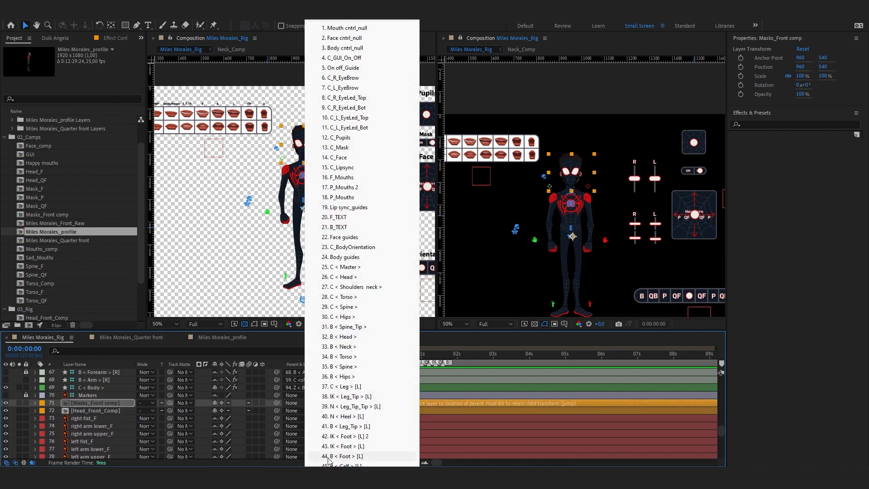
pyautogui.click(353, 337)
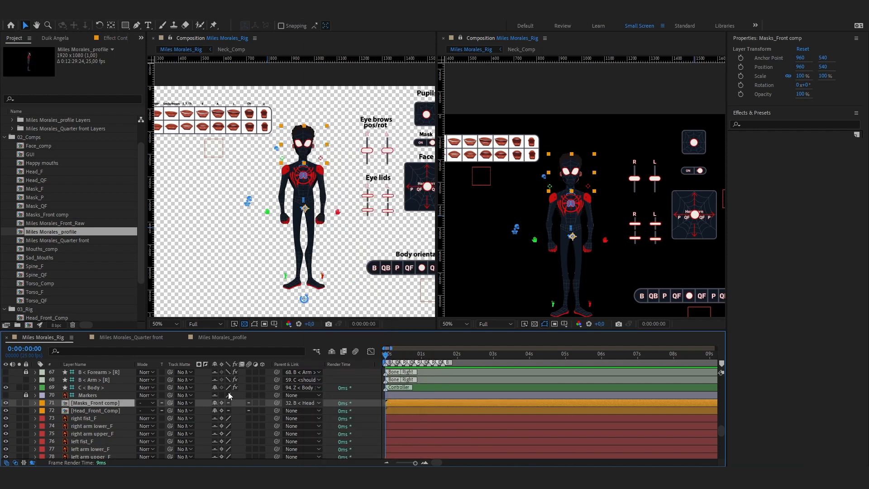
pyautogui.click(108, 410)
pyautogui.click(295, 411)
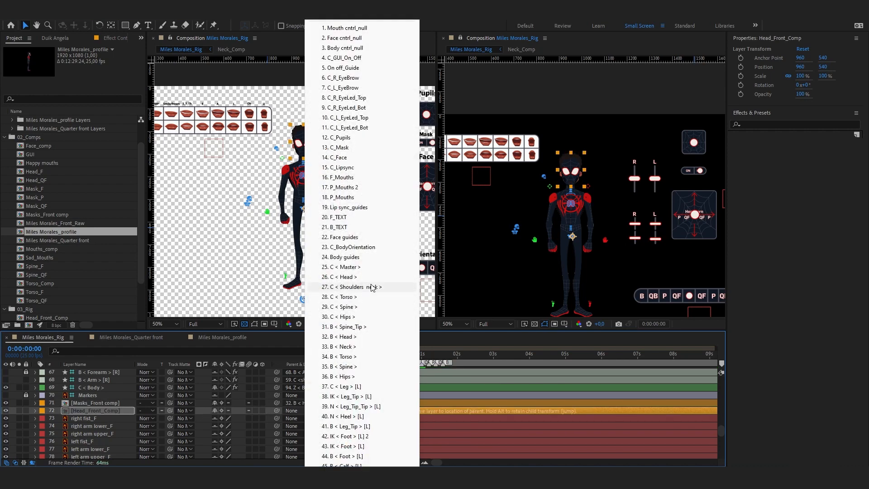
pyautogui.click(357, 336)
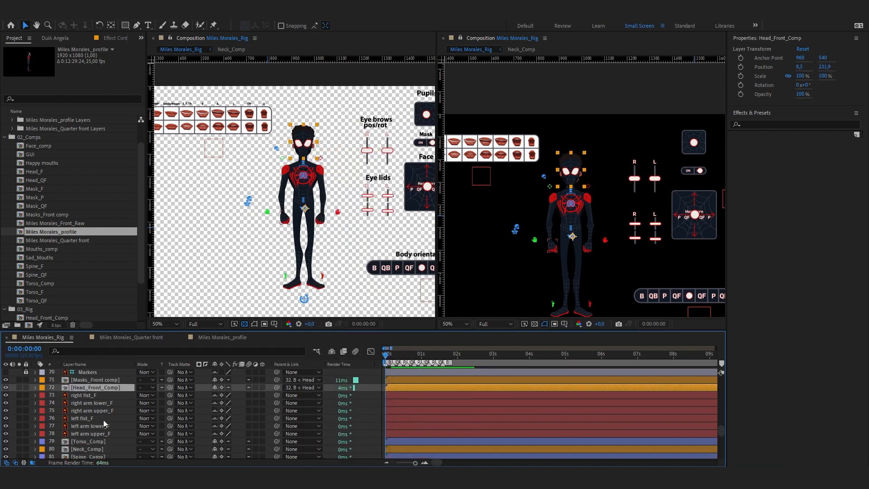
# Parent Torso_Comp to the B < Torso > bone and Neck_Comp to the B < Neck > bone.
pyautogui.scroll(-3, 106, 419)
pyautogui.click(150, 395)
pyautogui.click(298, 395)
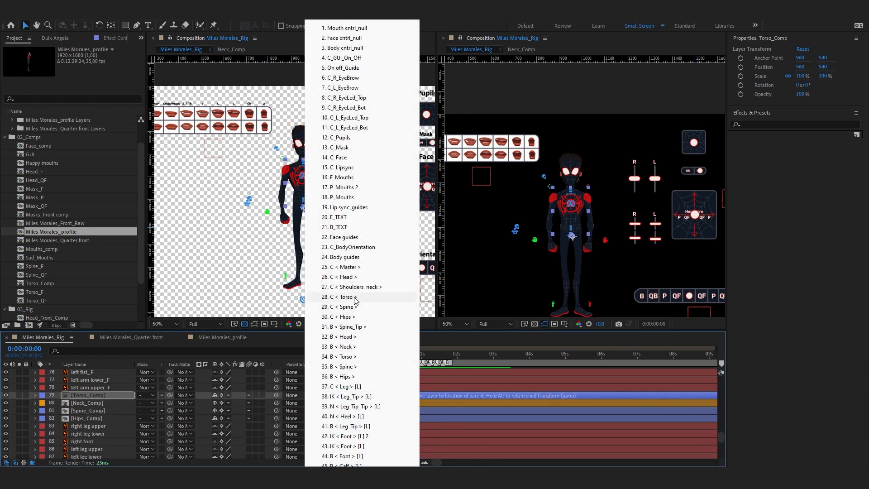
pyautogui.click(353, 359)
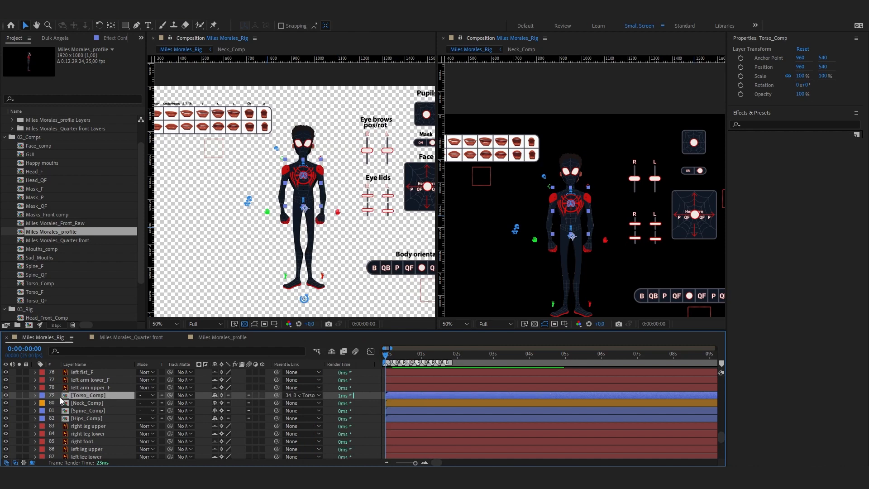
pyautogui.click(301, 403)
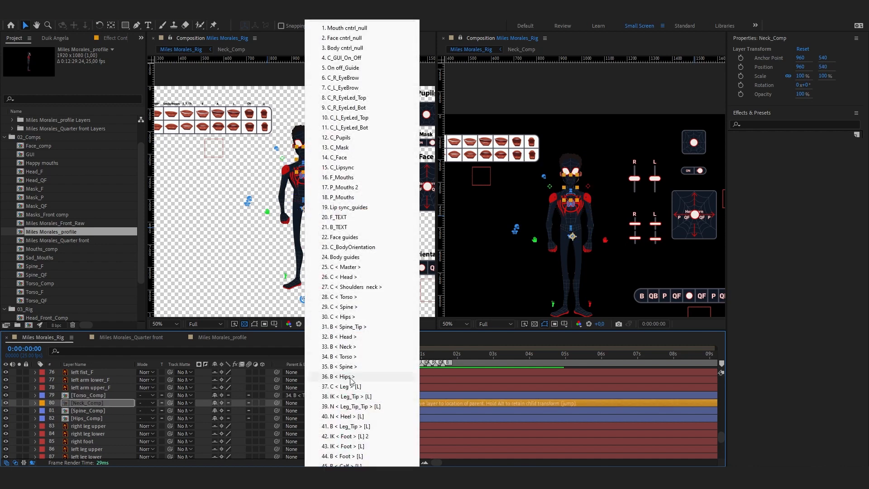
pyautogui.click(344, 347)
# Parent Spine_Comp to the B < Spine > bone and Hips_Comp to the B < Hips > bone, and save the project.
pyautogui.click(219, 411)
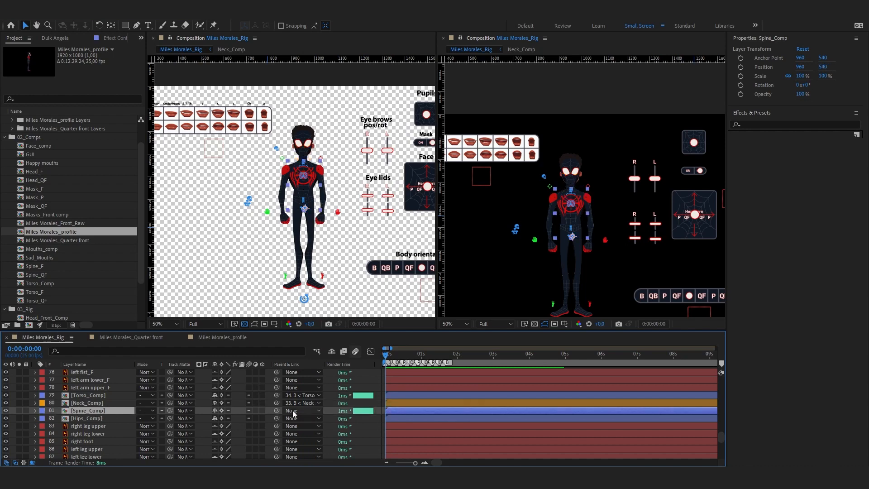
pyautogui.click(301, 410)
pyautogui.click(356, 367)
pyautogui.click(83, 419)
pyautogui.click(301, 418)
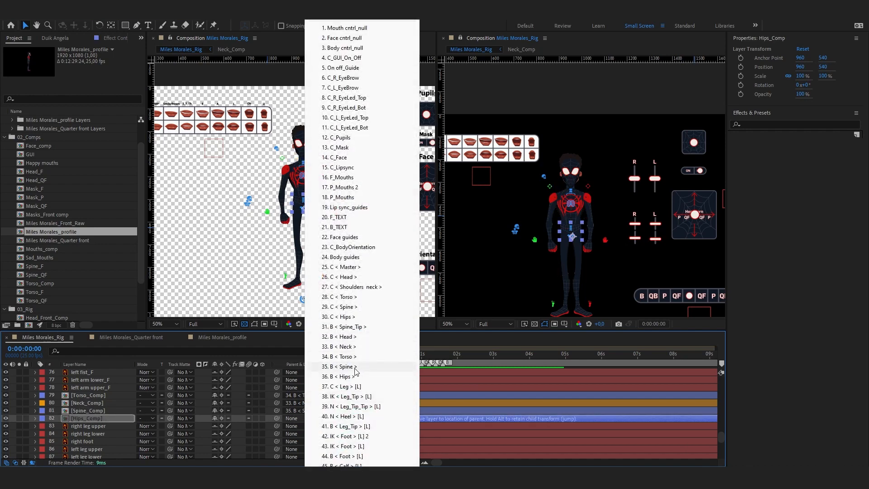
pyautogui.click(344, 376)
pyautogui.hotkey('ctrl', 's')
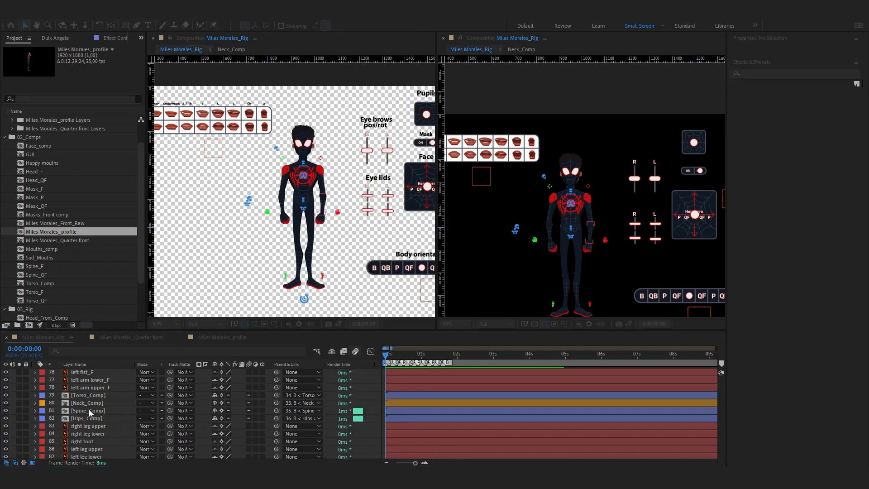
# Check Torso_Comp in the rig and bring the C_BodyOrientation control into view to test it.
pyautogui.click(81, 396)
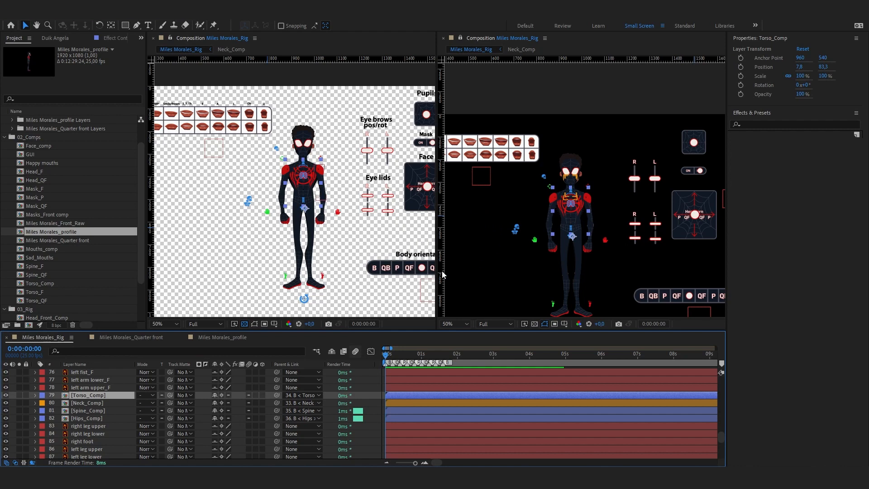
pyautogui.press('h')
pyautogui.moveTo(407, 269)
pyautogui.mouseDown()
pyautogui.moveTo(386, 268)
pyautogui.moveTo(415, 268)
pyautogui.moveTo(388, 267)
pyautogui.moveTo(402, 268)
pyautogui.mouseUp()
pyautogui.press('v')
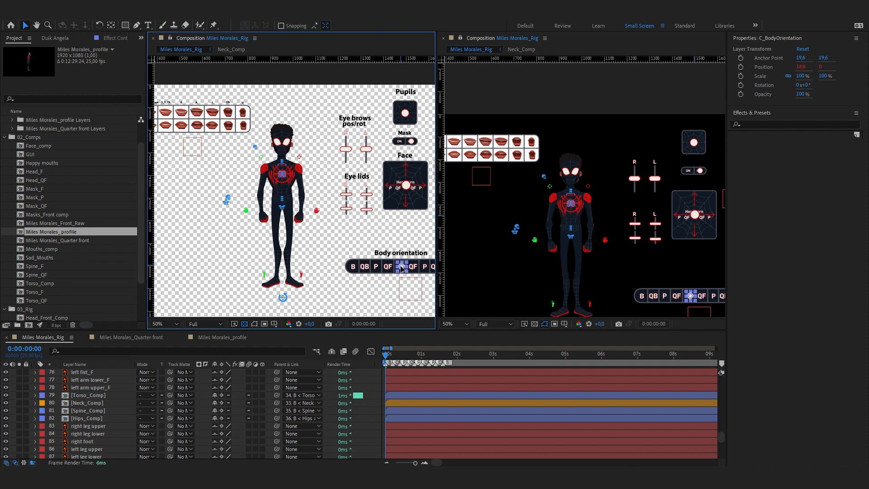
# Review the Miles Morales_Rig layer stack, examining the head, torso, neck, spine and hips comps and the separate limb layers.
pyautogui.scroll(-1, 97, 425)
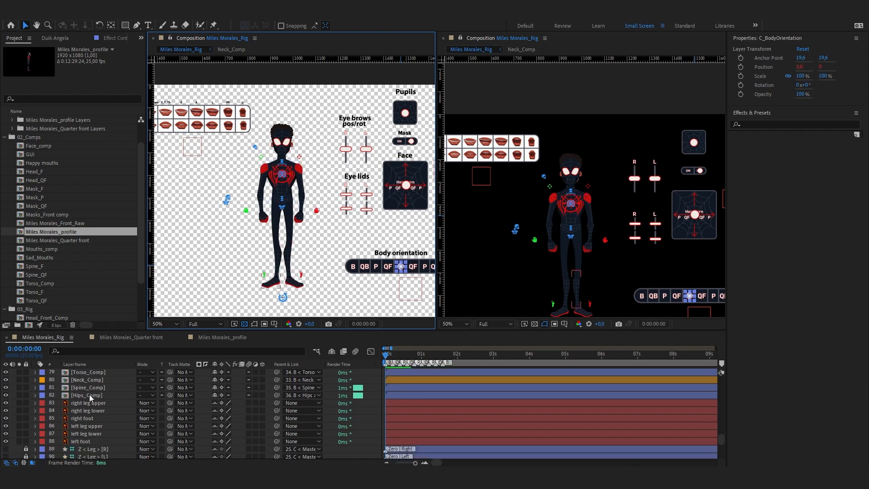
pyautogui.scroll(1, 90, 398)
pyautogui.scroll(2, 88, 400)
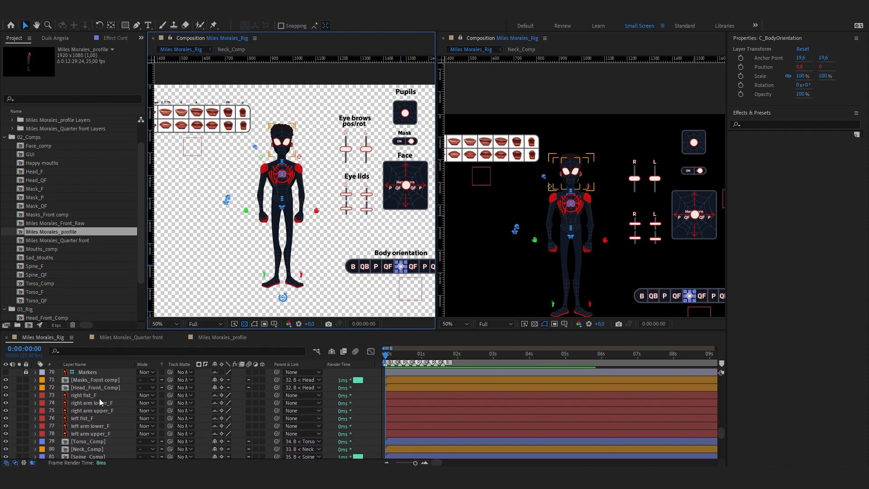
pyautogui.scroll(-2, 102, 436)
pyautogui.scroll(2, 101, 438)
pyautogui.scroll(1, 97, 390)
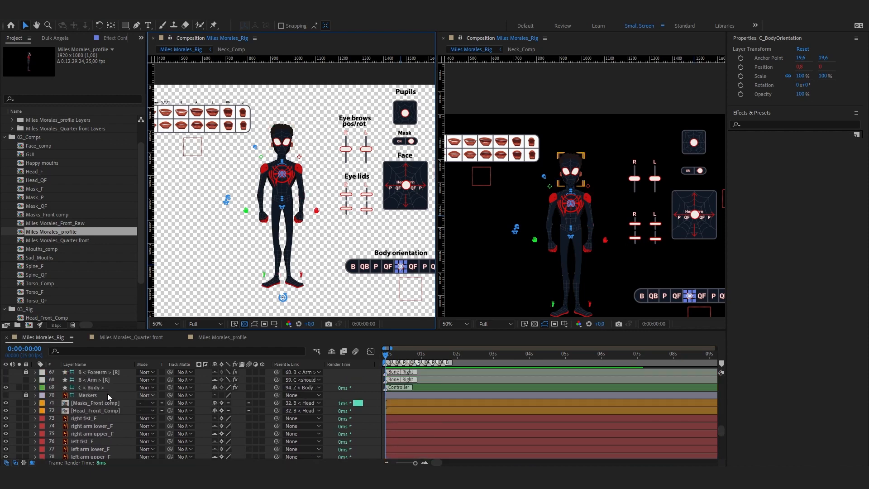
pyautogui.click(96, 403)
pyautogui.hotkey('ctrl', 'Down')
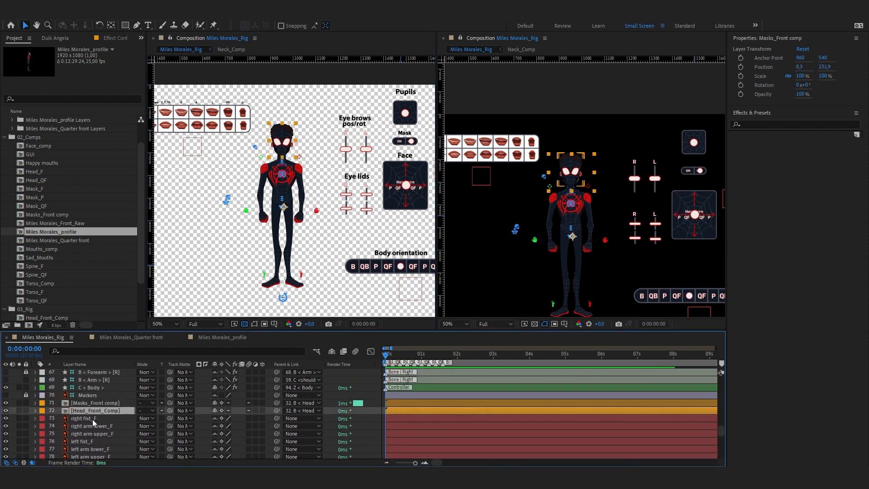
pyautogui.scroll(-2, 101, 421)
pyautogui.click(97, 419)
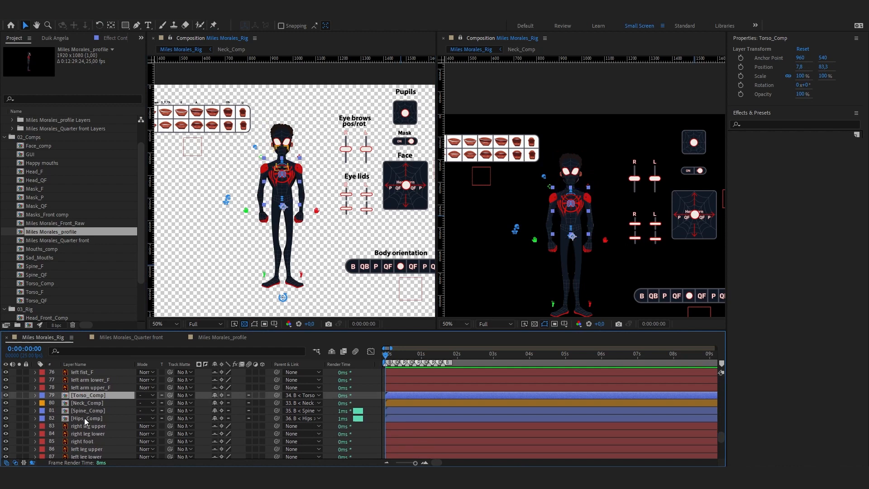
pyautogui.scroll(-1, 90, 416)
pyautogui.scroll(3, 88, 417)
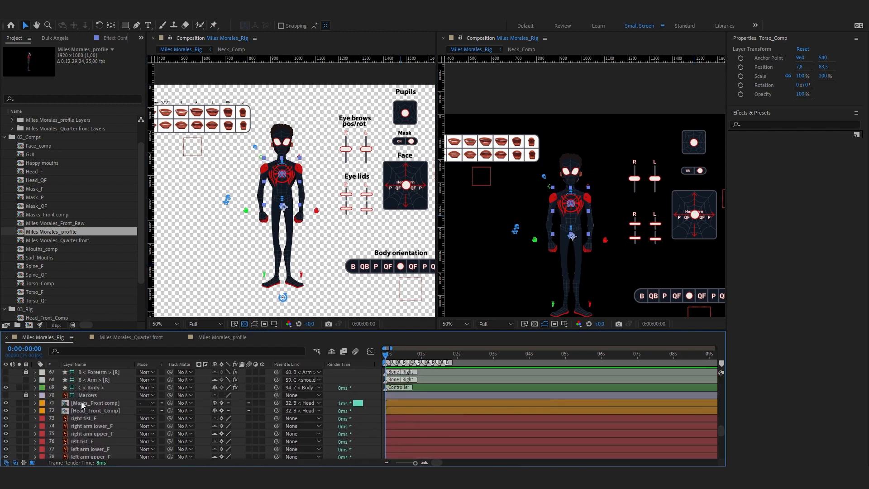
# Solo right fist_F and copy right fist_QF from Miles Morales_Quarter front into Miles Morales_Rig directly above it.
pyautogui.click(97, 417)
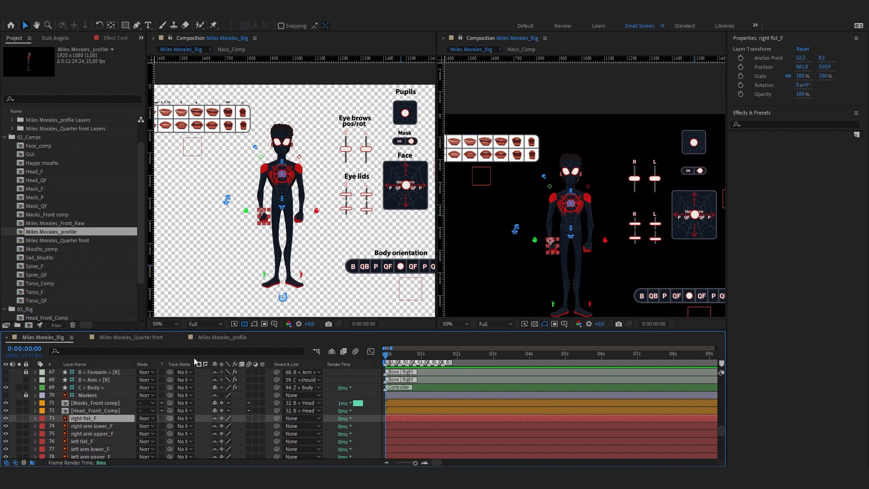
pyautogui.click(101, 339)
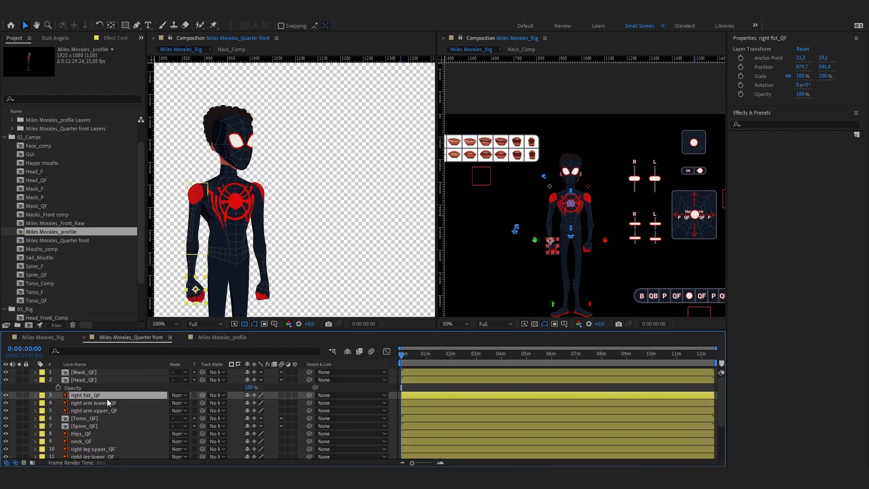
pyautogui.click(44, 338)
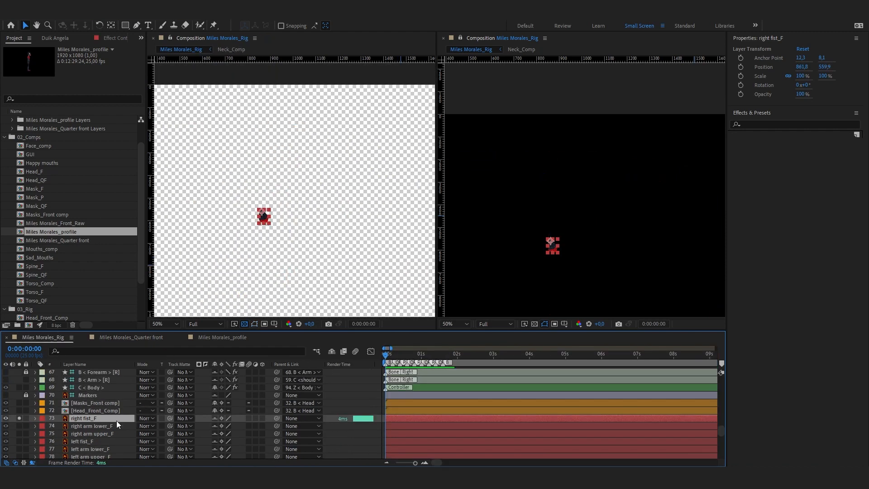
pyautogui.hotkey('ctrl', 'v')
# Position the right fist_QF layer so that it overlaps the right fist_F layer.
pyautogui.scroll(4, 273, 213)
pyautogui.moveTo(181, 247); pyautogui.dragTo(405, 206)
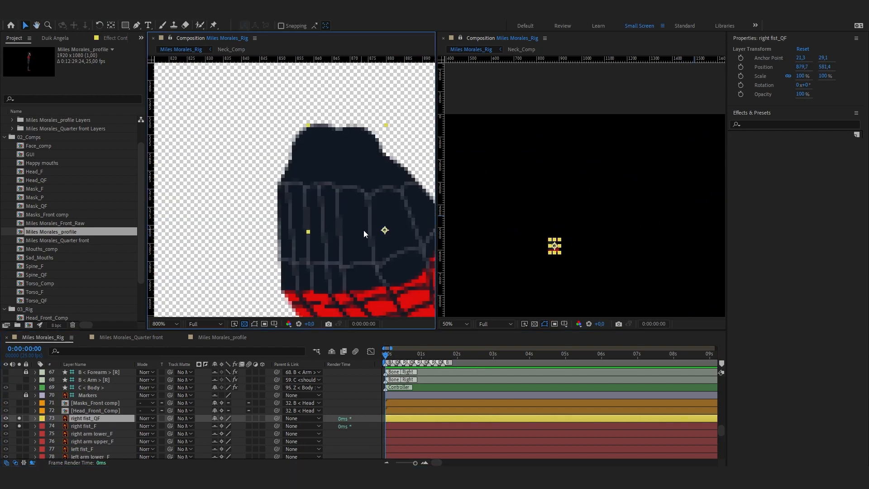
pyautogui.moveTo(364, 231); pyautogui.dragTo(241, 138)
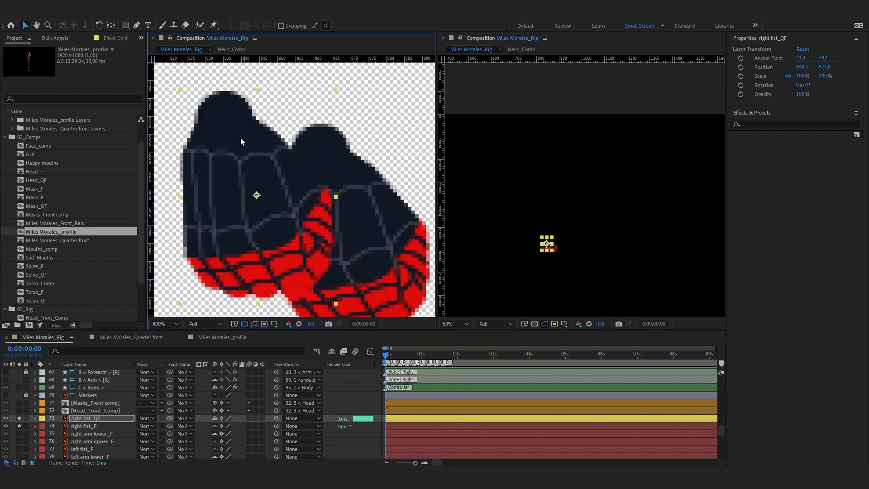
pyautogui.press('y')
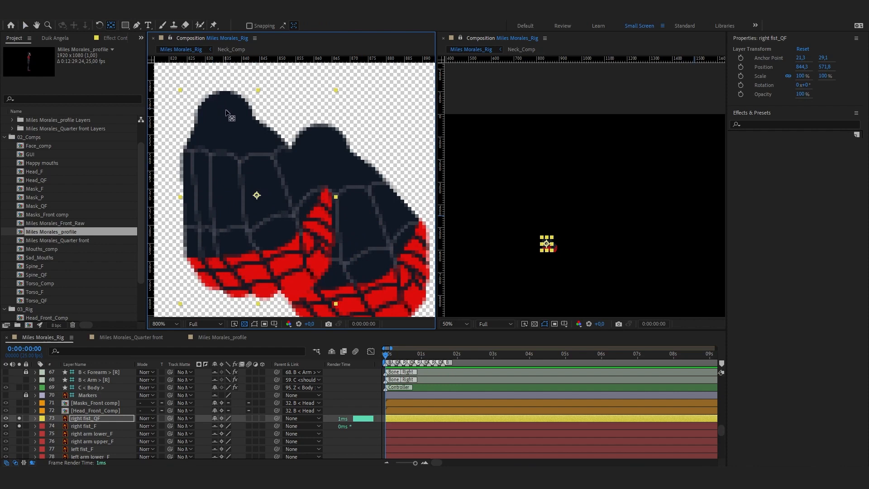
pyautogui.press('v')
pyautogui.moveTo(225, 127); pyautogui.dragTo(324, 163)
# Lower the opacity of right fist_QF and right fist_F together to 55%.
pyautogui.keyDown('shift'); pyautogui.click(96, 425); pyautogui.keyUp('shift')
pyautogui.press('t')
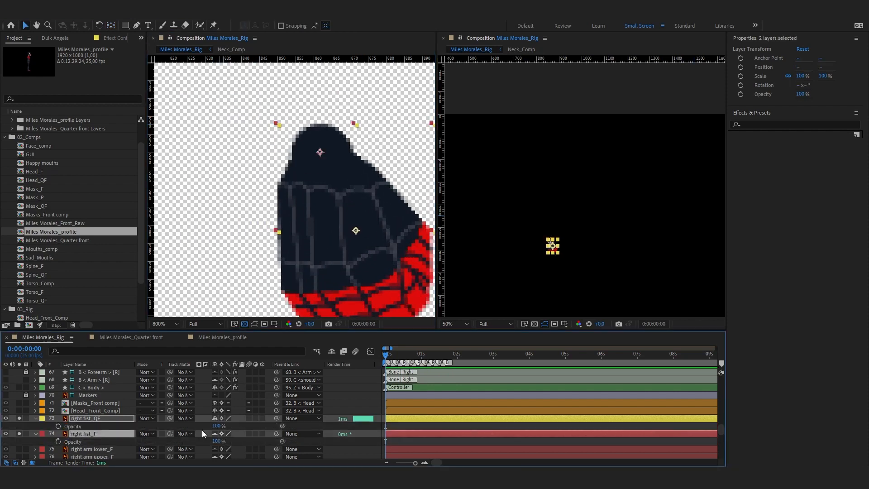
pyautogui.moveTo(217, 428); pyautogui.dragTo(217, 426)
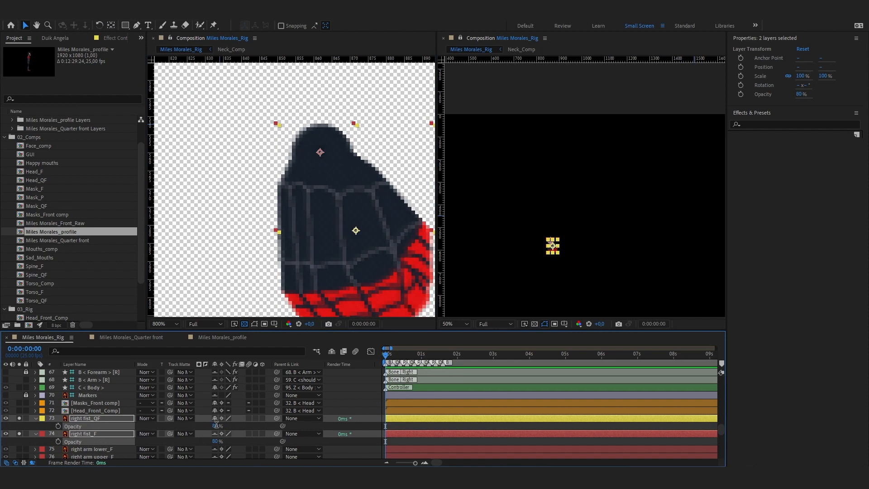
# Try moving right fist_F away from right fist_QF and undo the move.
pyautogui.click(99, 434)
pyautogui.moveTo(363, 230); pyautogui.dragTo(255, 249)
pyautogui.scroll(-1, 351, 230)
pyautogui.hotkey('ctrl', 'z')
# Compare the two overlapping right fist layers and unsolo both to view them against the whole rig.
pyautogui.click(97, 419)
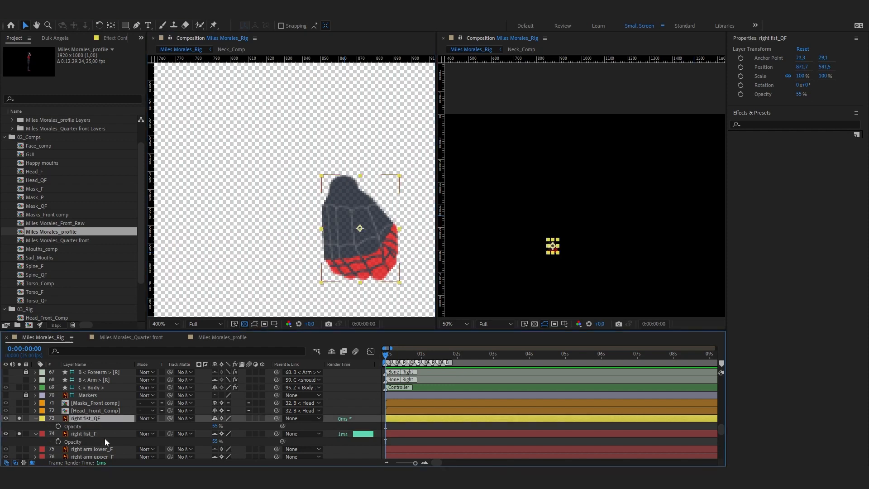
pyautogui.click(103, 433)
pyautogui.click(119, 418)
pyautogui.moveTo(371, 255); pyautogui.dragTo(371, 255)
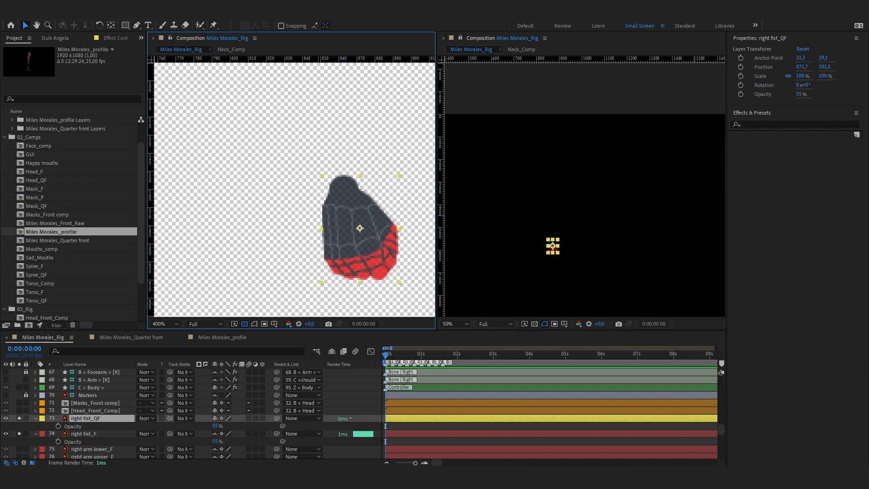
pyautogui.click(18, 418)
pyautogui.click(19, 433)
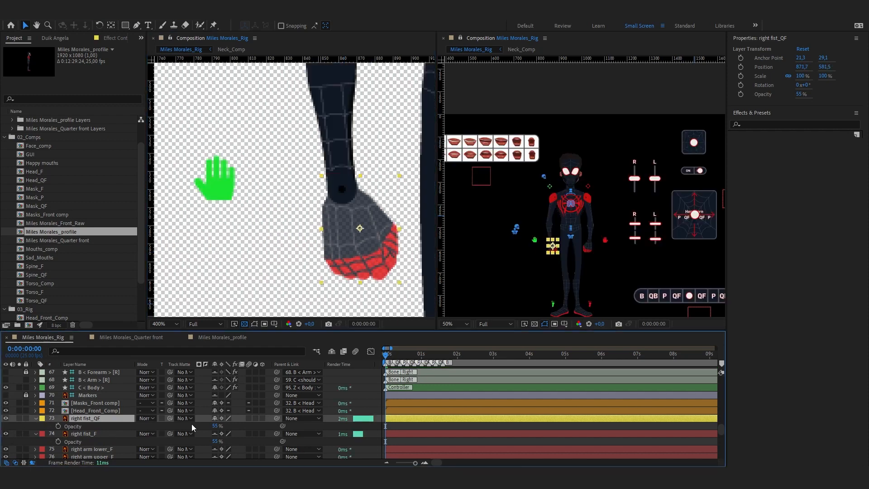
pyautogui.click(192, 424)
pyautogui.scroll(-2, 366, 229)
pyautogui.moveTo(366, 229); pyautogui.dragTo(296, 236)
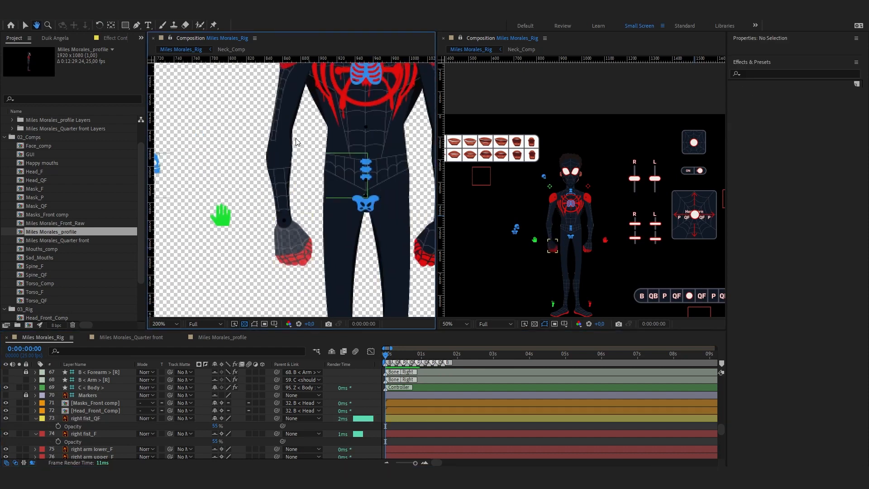
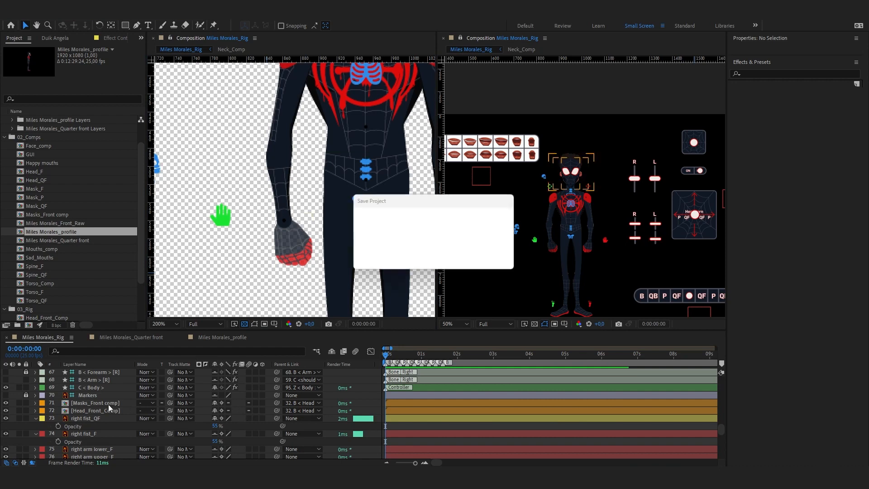
# Move the anchor point of right fist_QF to the wrist joint at the end of the forearm.
pyautogui.click(104, 418)
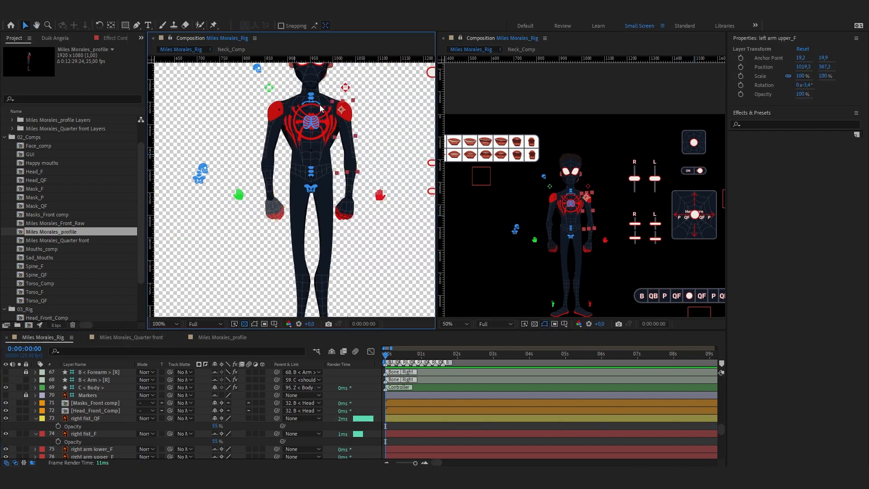
pyautogui.moveTo(321, 84); pyautogui.dragTo(325, 112)
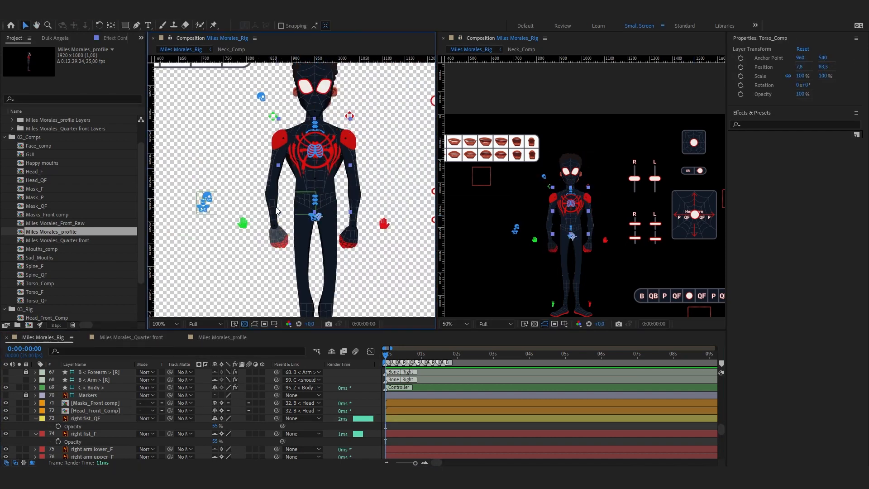
pyautogui.click(104, 418)
pyautogui.scroll(2, 261, 280)
pyautogui.press('y')
pyautogui.moveTo(327, 231); pyautogui.dragTo(309, 193)
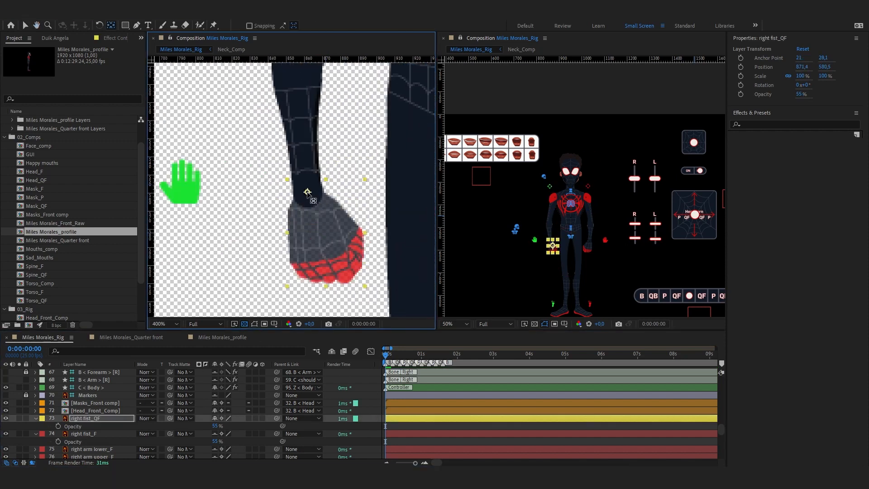
# Show the Markers layer as reference, align right fist_F's anchor point with the wrist marker, and hide Markers again.
pyautogui.click(84, 434)
pyautogui.scroll(3, 75, 412)
pyautogui.scroll(-3, 75, 413)
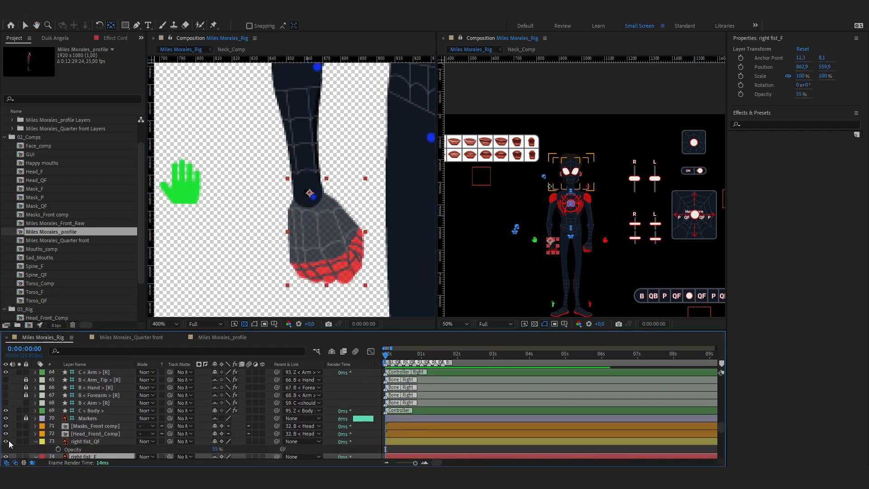
pyautogui.scroll(1, 310, 204)
pyautogui.moveTo(325, 197); pyautogui.dragTo(321, 197)
pyautogui.scroll(-2, 109, 427)
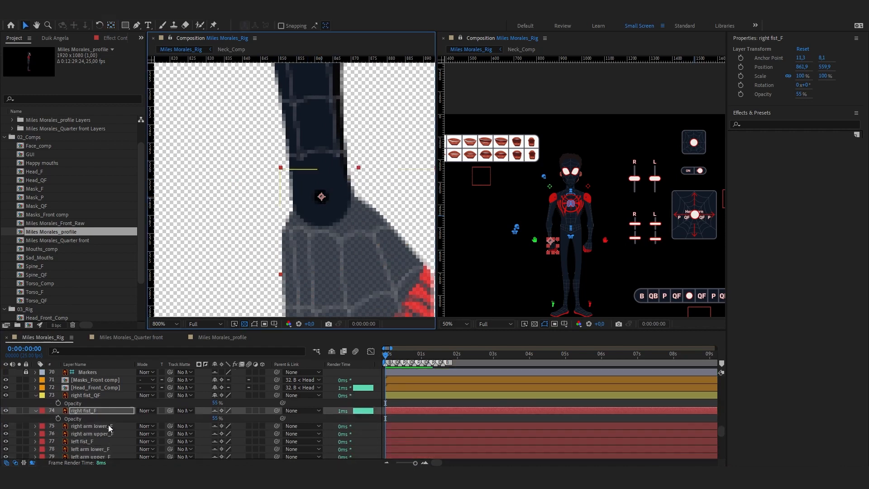
# Compare the anchor positions of right fist_QF and right fist_F, and save the project.
pyautogui.click(90, 396)
pyautogui.click(99, 410)
pyautogui.press('v')
pyautogui.hotkey('ctrl', 's')
pyautogui.click(101, 395)
pyautogui.keyDown('shift'); pyautogui.click(100, 410); pyautogui.keyUp('shift')
pyautogui.scroll(-2, 301, 220)
pyautogui.scroll(1, 302, 267)
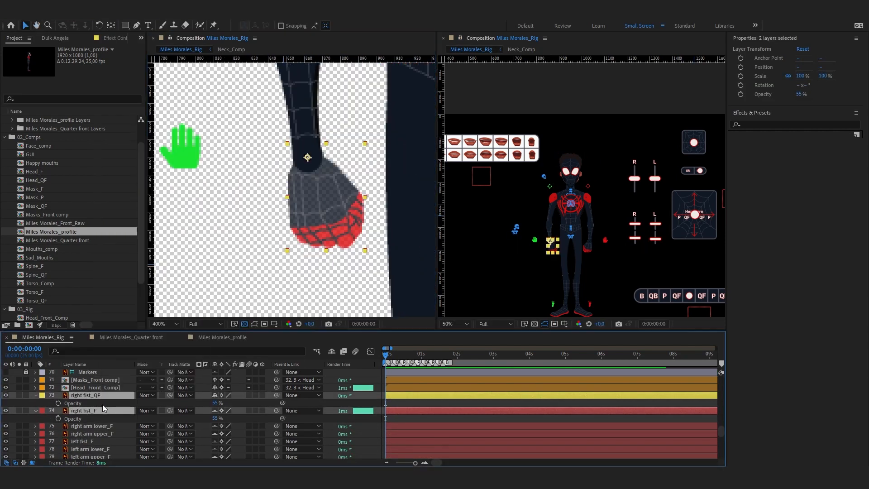
# Match right fist_QF's anchor point to right fist_F's at 11.3, 8.1 and place right fist_F above right fist_QF.
pyautogui.click(100, 410)
pyautogui.scroll(1, 311, 194)
pyautogui.press('t')
pyautogui.press('a')
pyautogui.click(101, 395)
pyautogui.press('a')
pyautogui.click(216, 418)
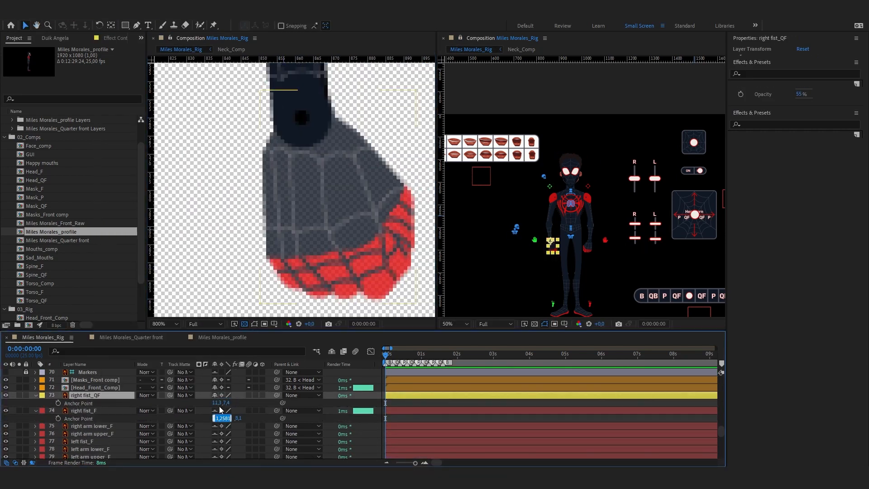
pyautogui.moveTo(100, 396); pyautogui.dragTo(136, 416)
pyautogui.click(228, 419)
pyautogui.click(258, 422)
# Try shifting right fist_F sideways over right fist_QF and undo the shift.
pyautogui.moveTo(302, 213); pyautogui.dragTo(312, 214)
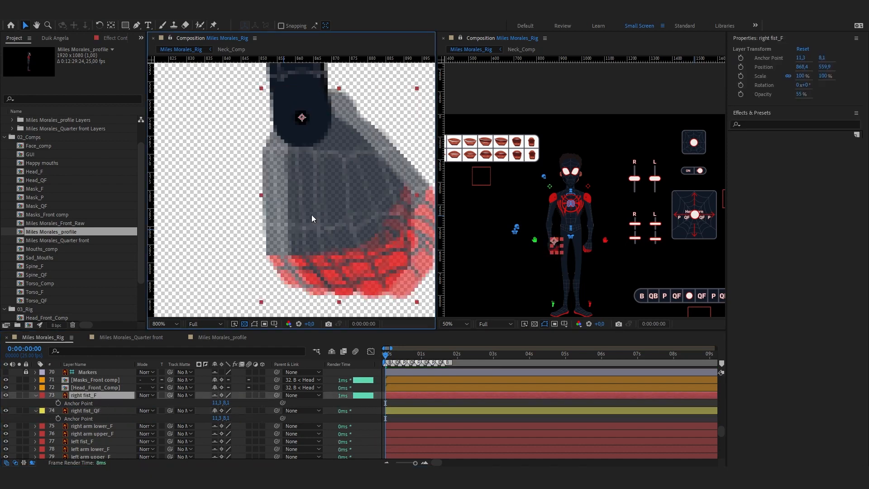
pyautogui.hotkey('ctrl', 'z')
pyautogui.scroll(-1, 311, 214)
# Restore the opacity of both right fist layers to 100%.
pyautogui.press('t')
pyautogui.click(109, 409)
pyautogui.keyDown('shift'); pyautogui.click(108, 395); pyautogui.keyUp('shift')
pyautogui.press('t')
pyautogui.moveTo(216, 403); pyautogui.dragTo(240, 402)
# Pre-compose right fist_F and right fist_QF as Hand_Comp, give it a Green label, and save the project.
pyautogui.rightClick(113, 397)
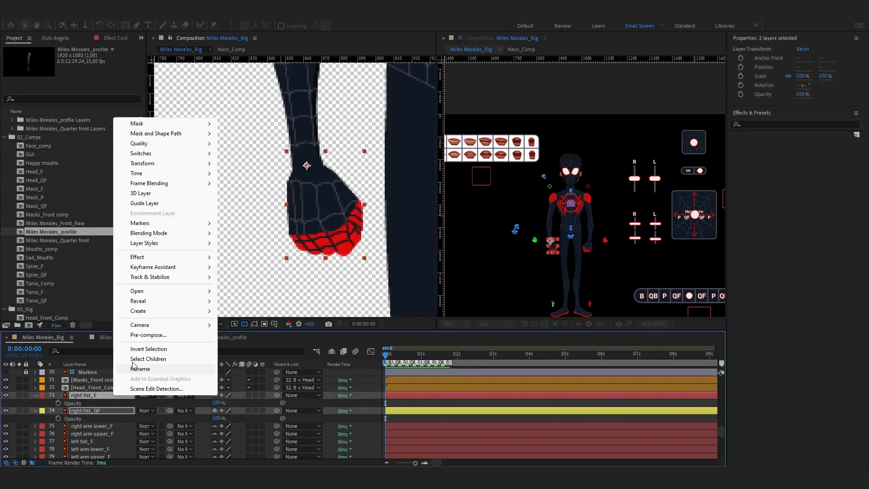
pyautogui.click(138, 335)
pyautogui.press('Return')
pyautogui.click(42, 395)
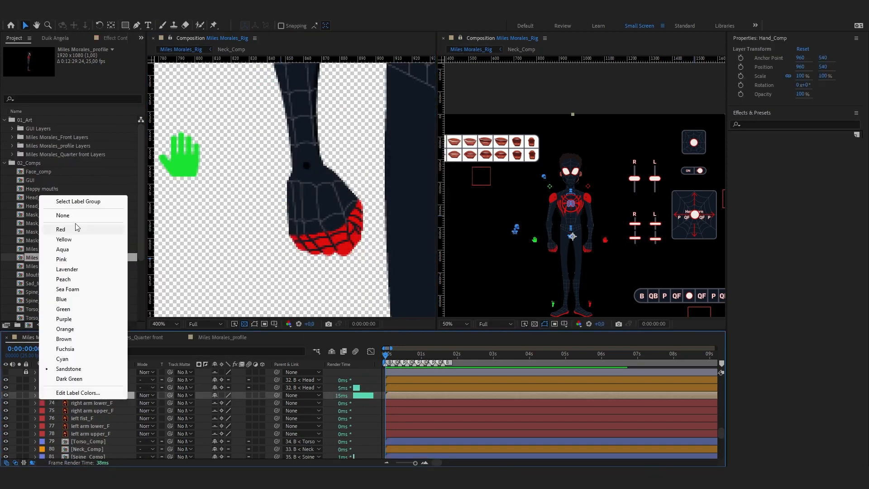
pyautogui.click(63, 308)
pyautogui.hotkey('ctrl', 's')
# Copy right arm lower_QF from the Miles Morales_Quarter front comp into Miles Morales_Rig, placing it directly below right arm lower_F.
pyautogui.click(102, 401)
pyautogui.click(131, 338)
pyautogui.click(100, 402)
pyautogui.click(43, 337)
pyautogui.click(111, 395)
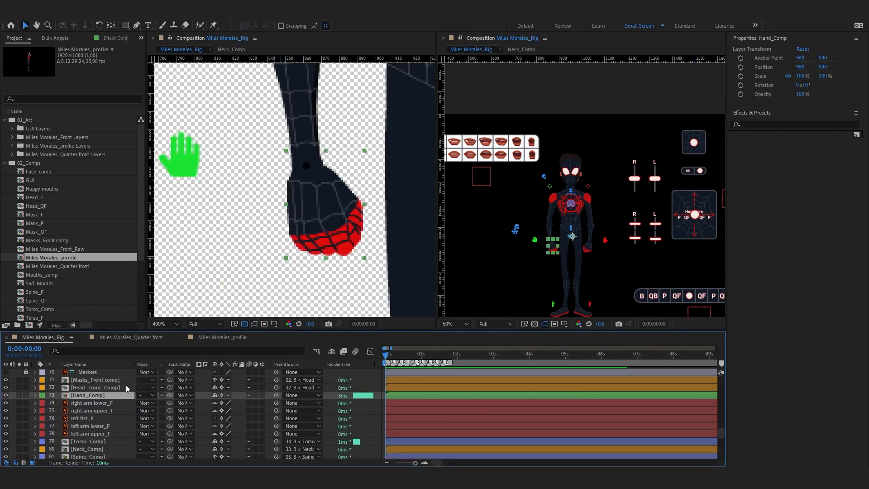
pyautogui.click(131, 337)
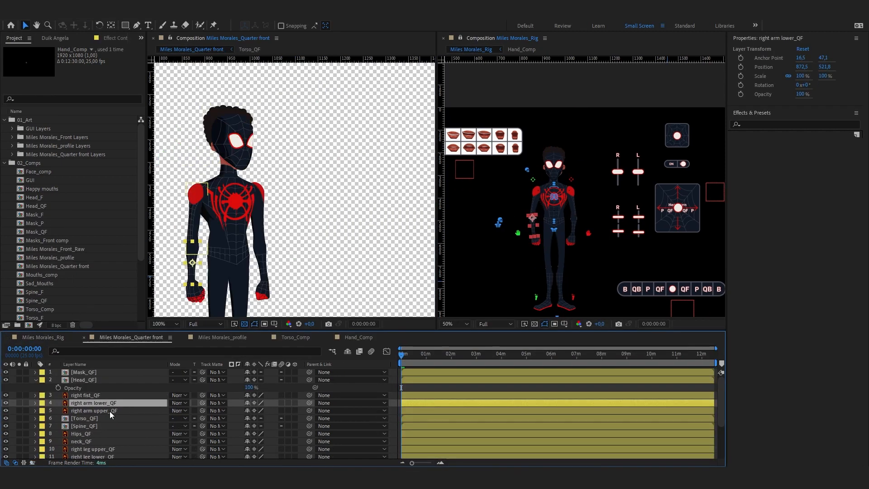
pyautogui.hotkey('ctrl', 'c')
pyautogui.click(43, 337)
pyautogui.hotkey('ctrl', 'v')
pyautogui.moveTo(99, 404); pyautogui.dragTo(103, 411)
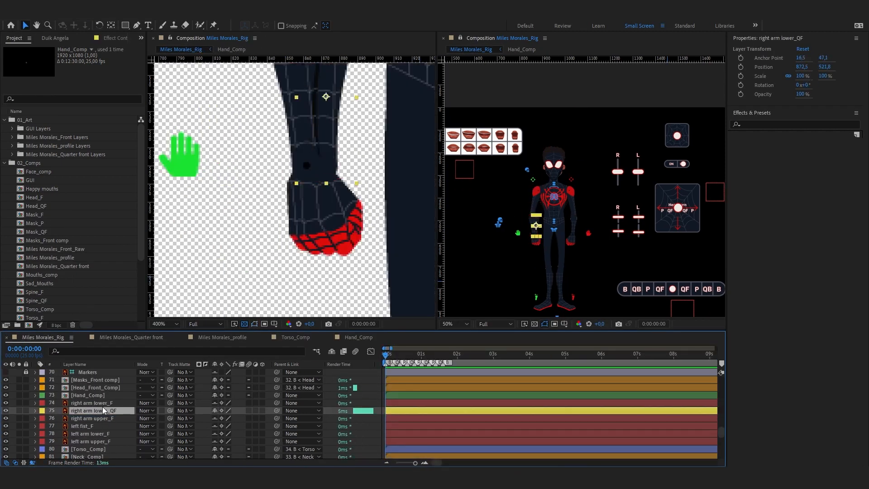
# Copy right arm upper_QF from the Quarter front comp into the rig, directly below right arm upper_F.
pyautogui.keyDown('shift'); pyautogui.click(102, 403); pyautogui.keyUp('shift')
pyautogui.click(102, 402)
pyautogui.click(150, 337)
pyautogui.hotkey('ctrl', 'c')
pyautogui.click(43, 337)
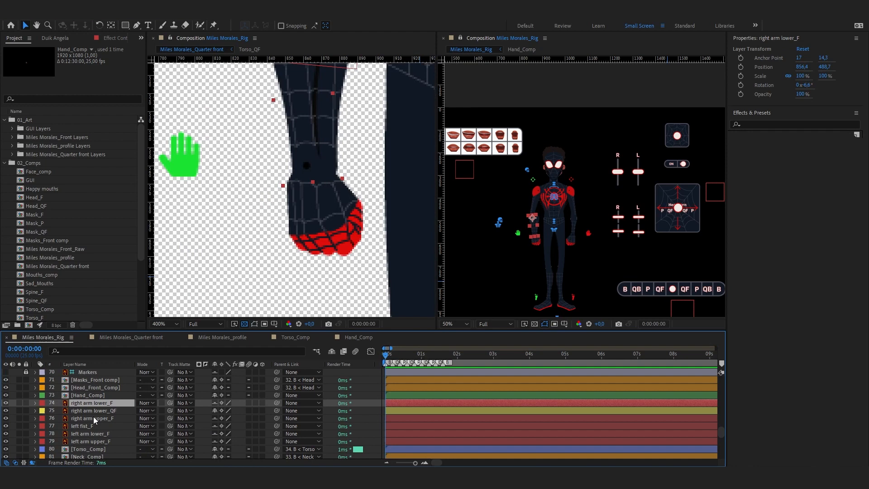
pyautogui.click(95, 426)
pyautogui.hotkey('ctrl', 'v')
pyautogui.click(107, 419)
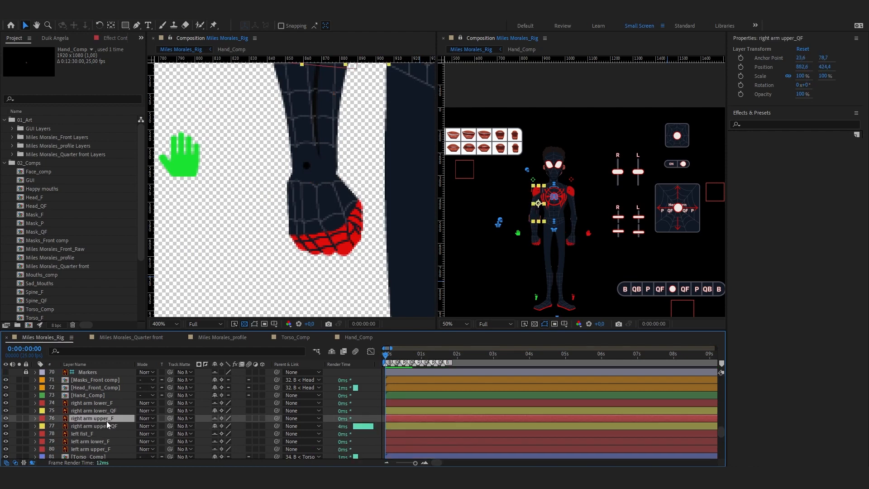
# Solo the two lower right arm layers and set right arm lower_QF's anchor point to 17, 14.3 to match right arm lower_F.
pyautogui.click(104, 403)
pyautogui.click(19, 402)
pyautogui.click(19, 411)
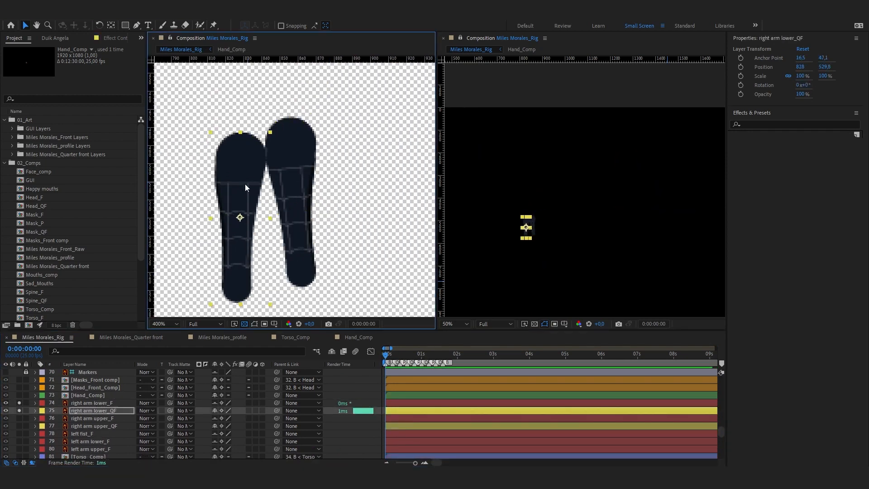
pyautogui.press('y')
pyautogui.press('a')
pyautogui.click(95, 417)
pyautogui.press('a')
pyautogui.click(205, 410)
pyautogui.hotkey('ctrl', 'c')
pyautogui.click(233, 419)
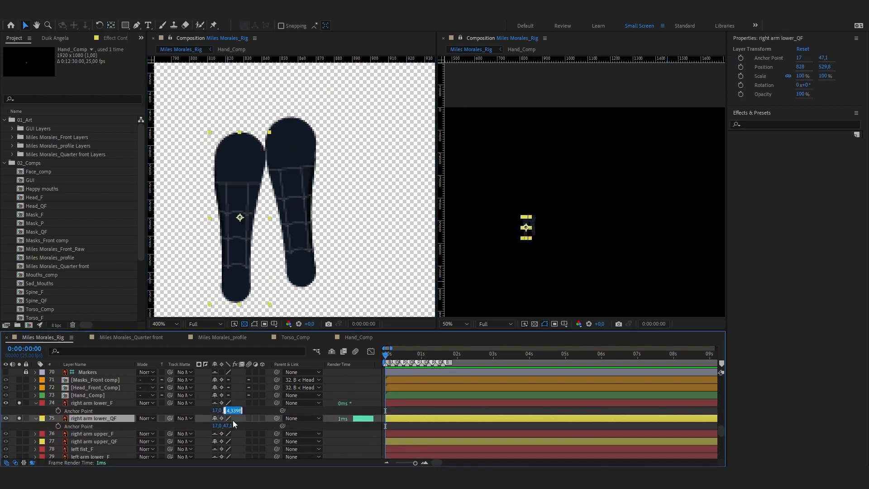
pyautogui.hotkey('ctrl', 'v')
# Align right arm lower_QF over right arm lower_F using guides at the elbow, positioned at 856.5, 489 and rotated -6°.
pyautogui.press('v')
pyautogui.click(99, 416)
pyautogui.moveTo(240, 213); pyautogui.dragTo(250, 172)
pyautogui.click(295, 157)
pyautogui.moveTo(292, 58); pyautogui.dragTo(292, 144)
pyautogui.moveTo(151, 158); pyautogui.dragTo(291, 158)
pyautogui.moveTo(240, 313); pyautogui.dragTo(282, 282)
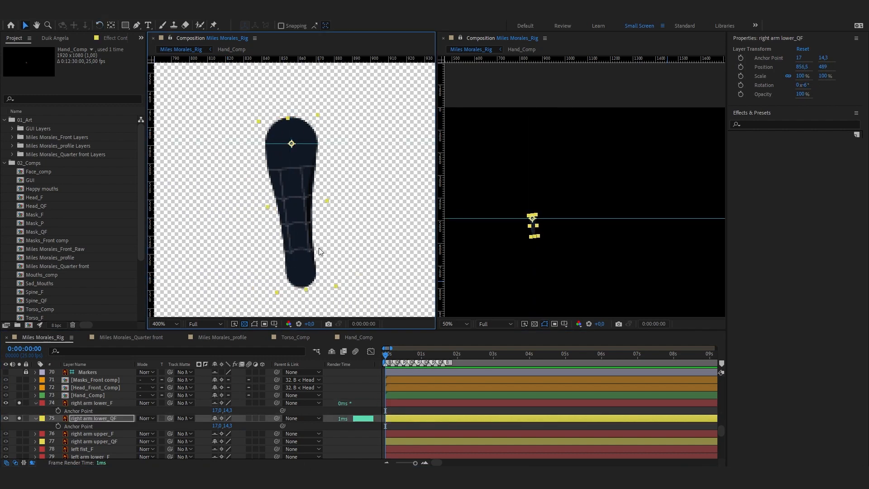
pyautogui.scroll(-2, 319, 252)
# Pre-compose right arm lower_F and right arm lower_QF as Right arm lower_Comp, unsolo it, and give it a Green label.
pyautogui.keyDown('shift'); pyautogui.click(91, 403); pyautogui.keyUp('shift')
pyautogui.hotkey('ctrl', 'shift', 'c')
pyautogui.write('Right arm ')
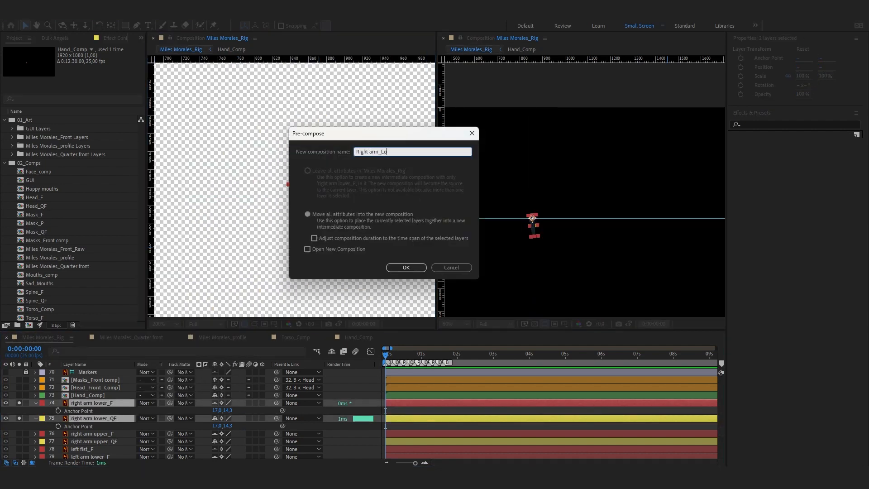
pyautogui.write('lower')
pyautogui.press('Return')
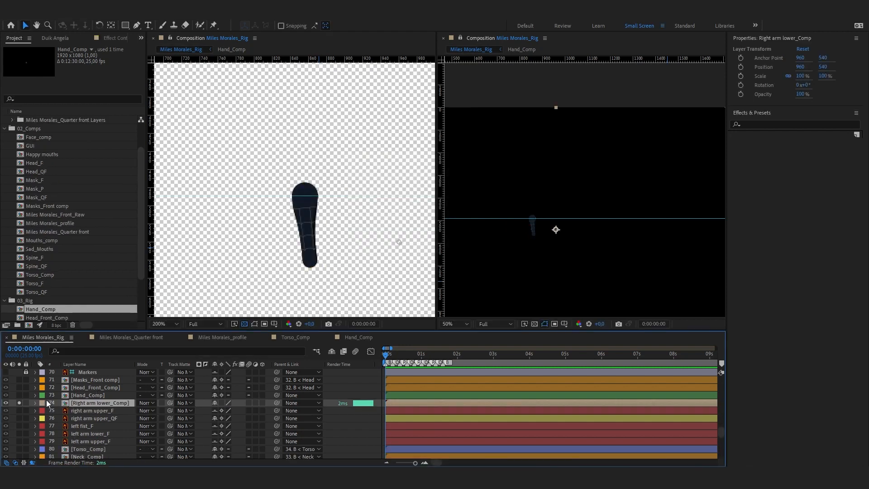
pyautogui.click(19, 403)
pyautogui.click(43, 402)
pyautogui.click(61, 318)
# Solo the two upper right arm layers and match right arm upper_QF's anchor point to right arm upper_F's at 29.1, 19.9.
pyautogui.click(90, 411)
pyautogui.keyDown('shift'); pyautogui.click(108, 417); pyautogui.keyUp('shift')
pyautogui.click(20, 417)
pyautogui.press('F2')
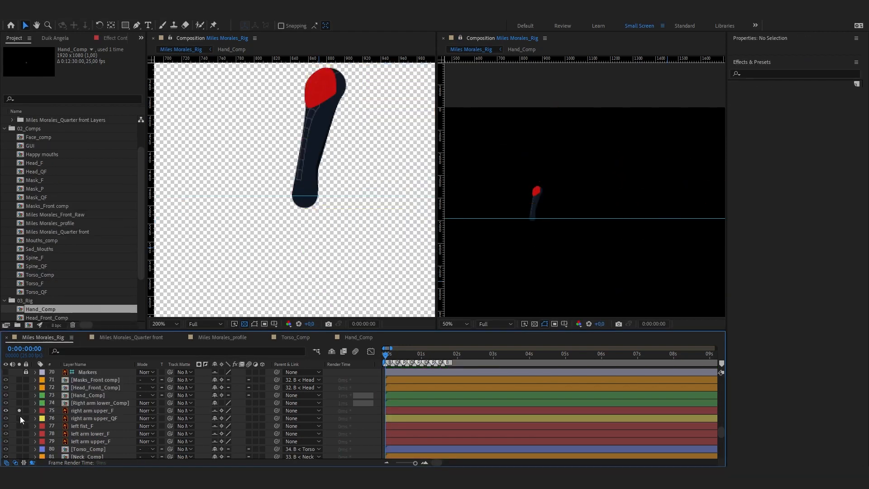
pyautogui.click(91, 411)
pyautogui.press('a')
pyautogui.click(107, 425)
pyautogui.press('a')
pyautogui.press('F2')
pyautogui.moveTo(229, 433); pyautogui.dragTo(201, 433)
# Mark right arm upper_F's shoulder pivot with guides, then move and rotate right arm upper_QF over it.
pyautogui.click(340, 147)
pyautogui.moveTo(348, 147); pyautogui.dragTo(328, 244)
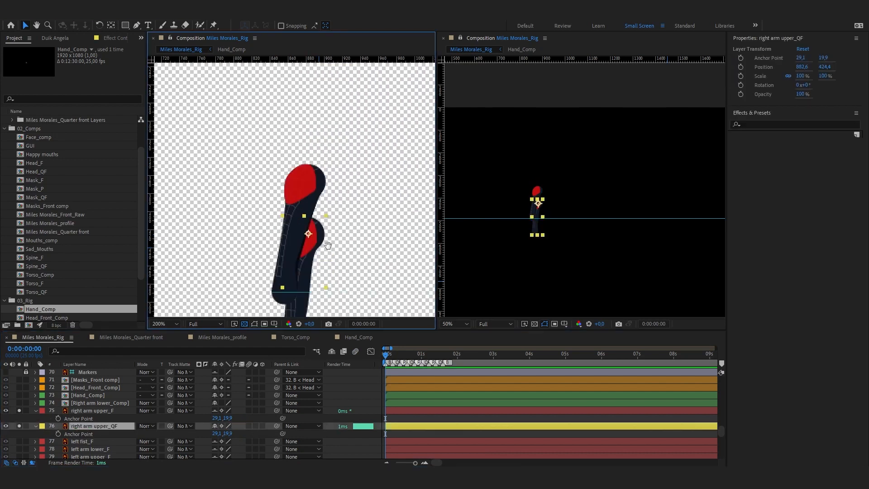
pyautogui.click(295, 267)
pyautogui.moveTo(250, 168); pyautogui.dragTo(308, 168)
pyautogui.moveTo(312, 272); pyautogui.dragTo(310, 220)
pyautogui.press('w')
pyautogui.moveTo(312, 282); pyautogui.dragTo(296, 283)
pyautogui.scroll(-1, 297, 283)
# Pre-compose right arm upper_F and right arm upper_QF as Right arm upper_Comp and give it a Green label.
pyautogui.keyDown('shift'); pyautogui.click(110, 411); pyautogui.keyUp('shift')
pyautogui.hotkey('ctrl', 'shift', 'c')
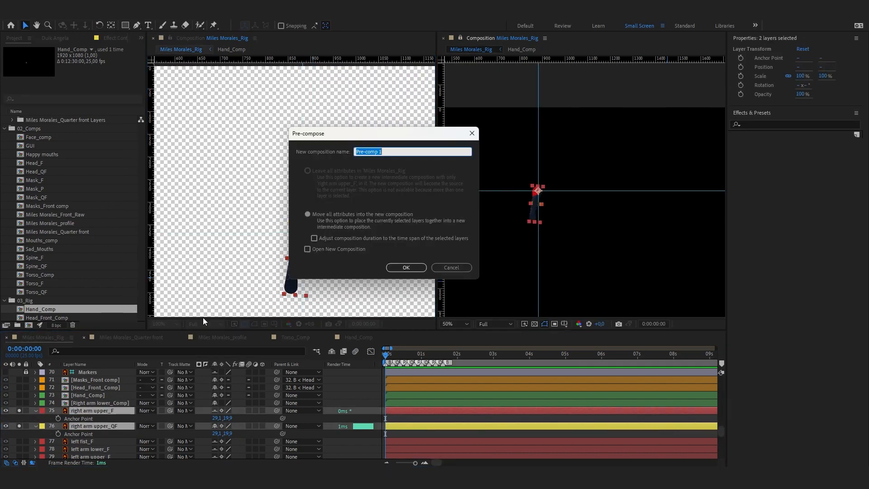
pyautogui.write('Right arm upper_C')
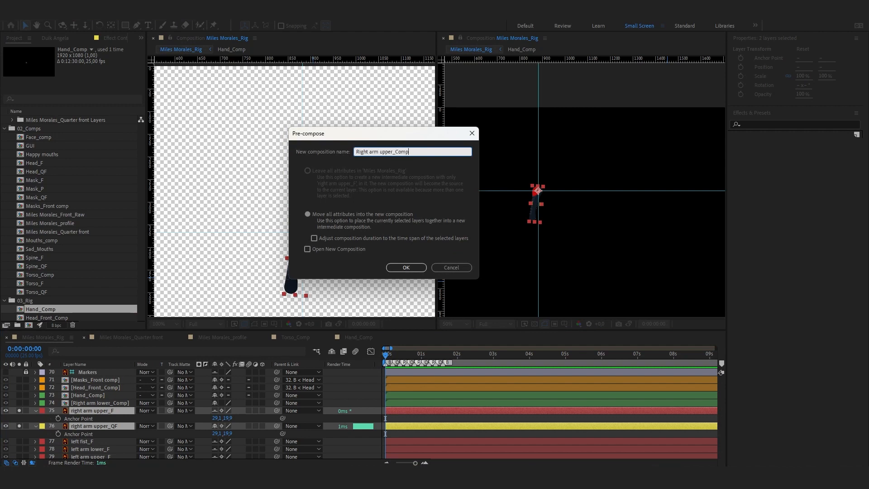
pyautogui.click(405, 267)
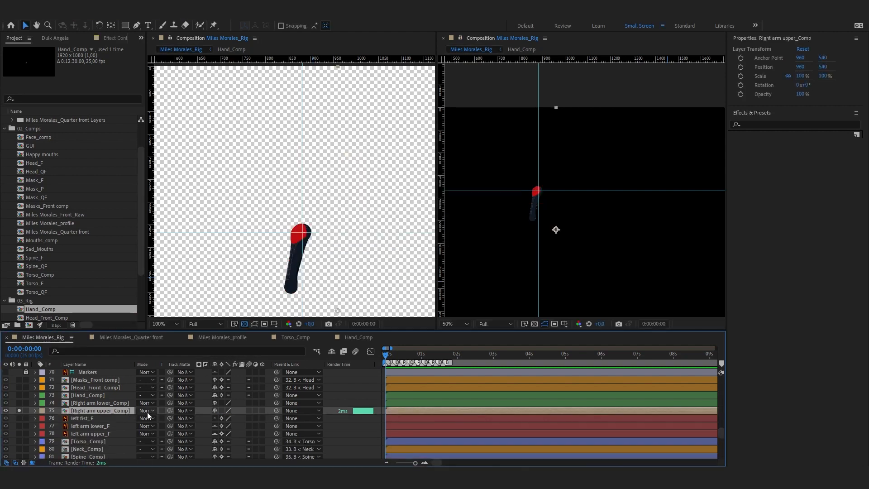
pyautogui.click(85, 418)
pyautogui.click(42, 410)
pyautogui.click(68, 324)
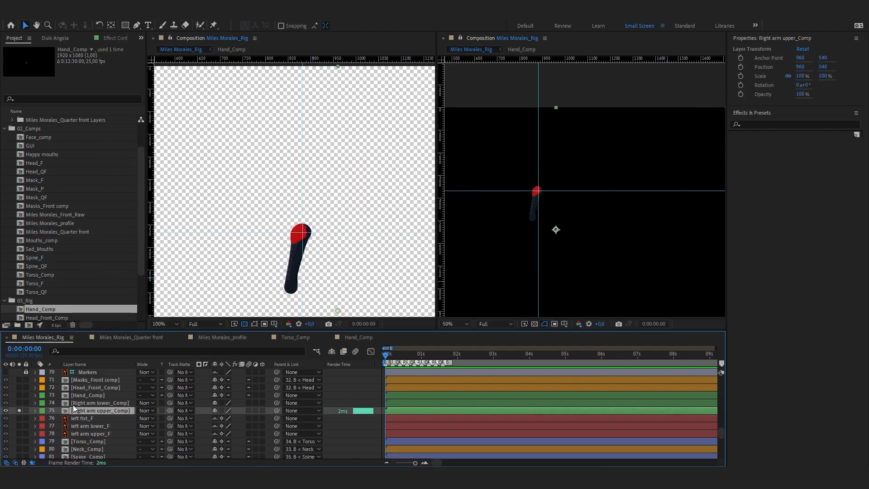
# Close the Miles Morales_profile and Torso_Comp timelines and open Right arm lower_Comp and Right arm upper_Comp.
pyautogui.click(72, 403)
pyautogui.click(358, 338)
pyautogui.click(297, 338)
pyautogui.click(266, 337)
pyautogui.click(182, 337)
pyautogui.click(43, 337)
pyautogui.doubleClick(109, 404)
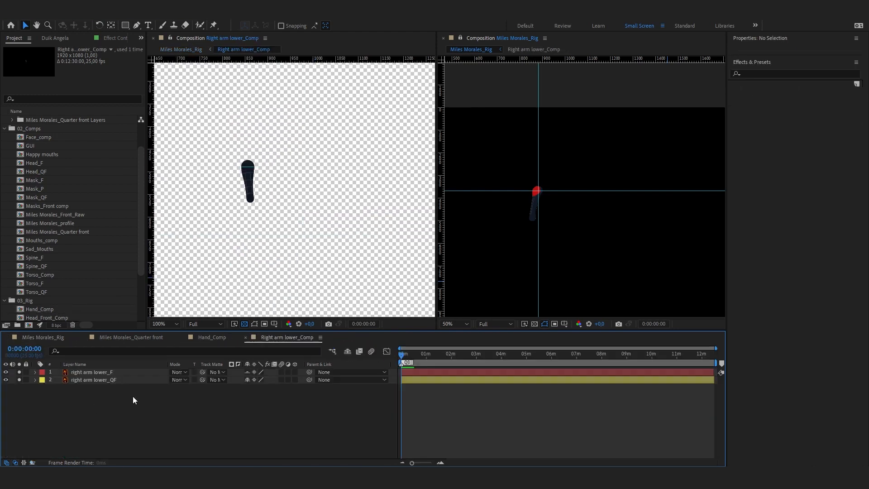
pyautogui.click(43, 337)
pyautogui.doubleClick(109, 411)
pyautogui.click(219, 339)
# Drive the right arm comps' layer opacity by C_BodyOrientation's X position, F from -28 to 28 and QF from 28 to 81, and save.
pyautogui.click(287, 337)
pyautogui.click(90, 372)
pyautogui.press('t')
pyautogui.moveTo(19, 372); pyautogui.dragTo(19, 403)
pyautogui.click(374, 337)
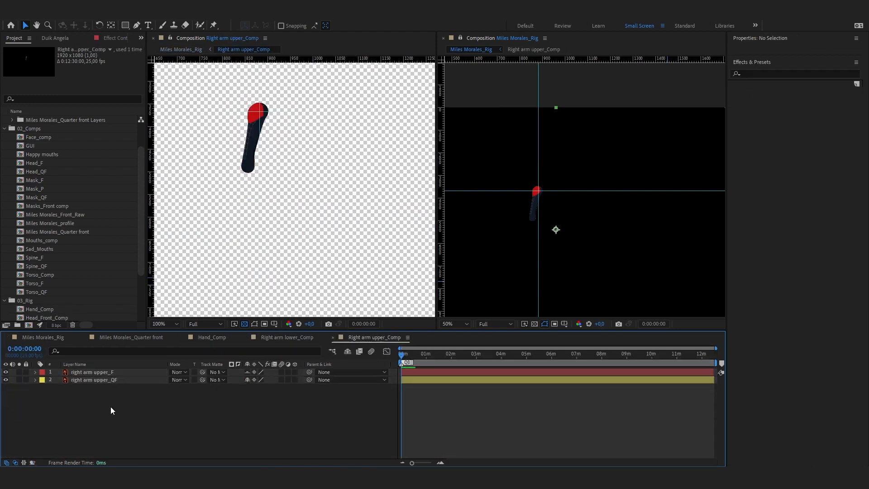
pyautogui.press('t')
pyautogui.click(287, 337)
pyautogui.click(212, 337)
pyautogui.scroll(-1, 143, 398)
pyautogui.click(368, 337)
pyautogui.hotkey('ctrl', 's')
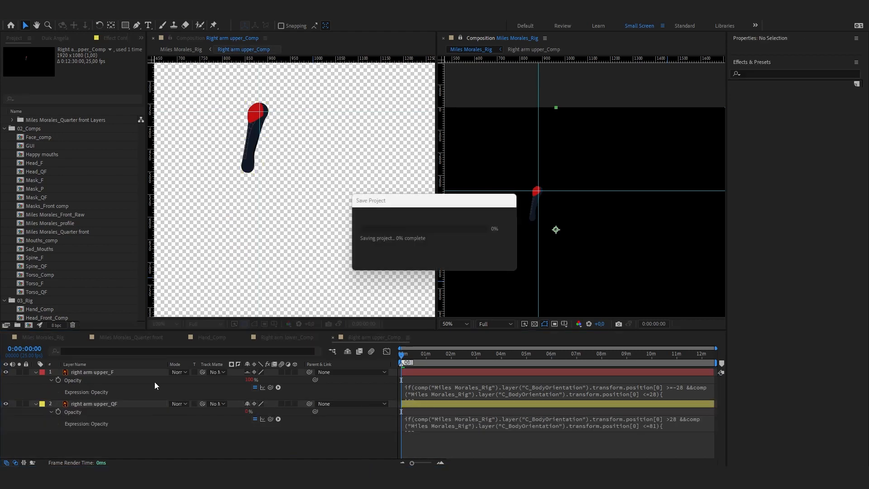
# Unsolo Right arm upper_Comp and parent the right hand, lower arm and upper arm comps to the [R] Hand, Forearm and Arm bones.
pyautogui.click(43, 338)
pyautogui.click(19, 411)
pyautogui.scroll(-1, 359, 254)
pyautogui.moveTo(359, 255); pyautogui.dragTo(346, 251)
pyautogui.click(301, 395)
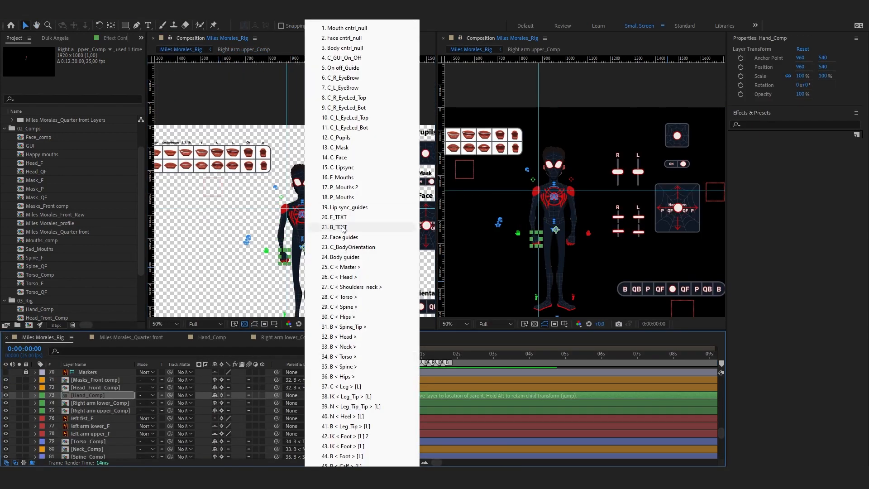
pyautogui.scroll(-3, 345, 225)
pyautogui.scroll(-12, 362, 398)
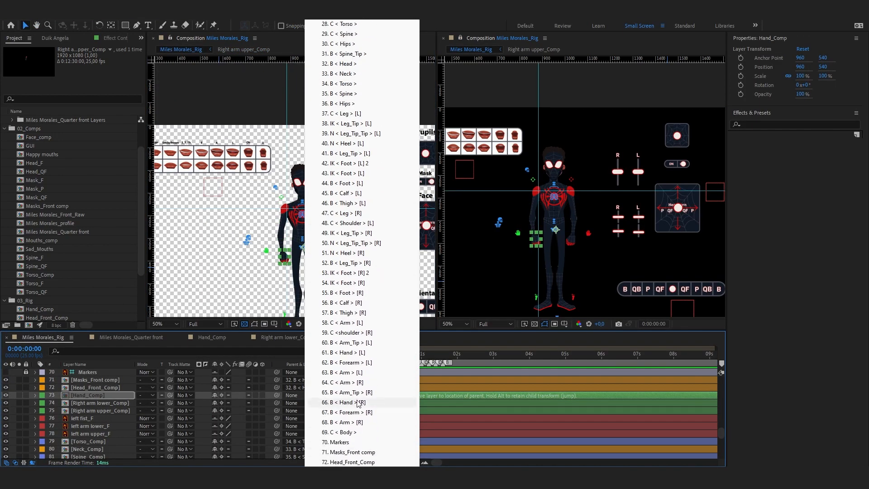
pyautogui.click(359, 402)
pyautogui.click(302, 402)
pyautogui.click(361, 415)
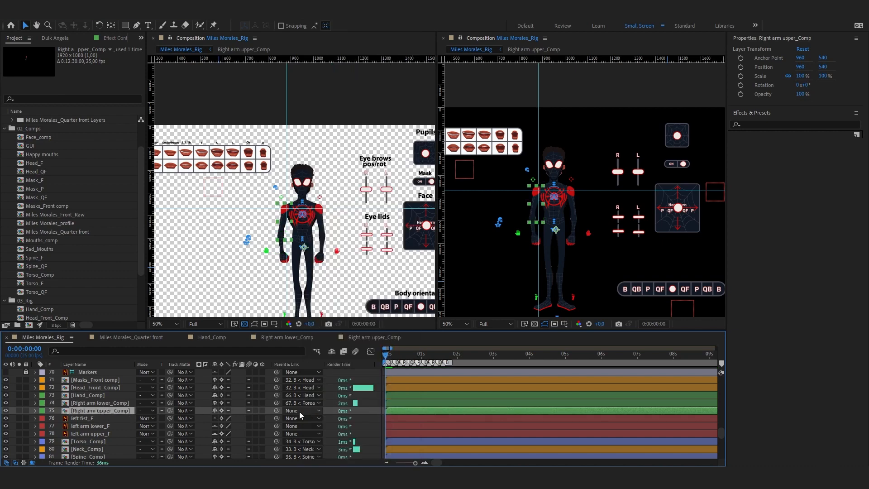
pyautogui.click(301, 410)
pyautogui.click(361, 422)
# Test the right arm's bending by moving the C < Arm > [R] controller, undo the move, and save the project.
pyautogui.scroll(2, 267, 305)
pyautogui.moveTo(267, 306); pyautogui.dragTo(258, 276)
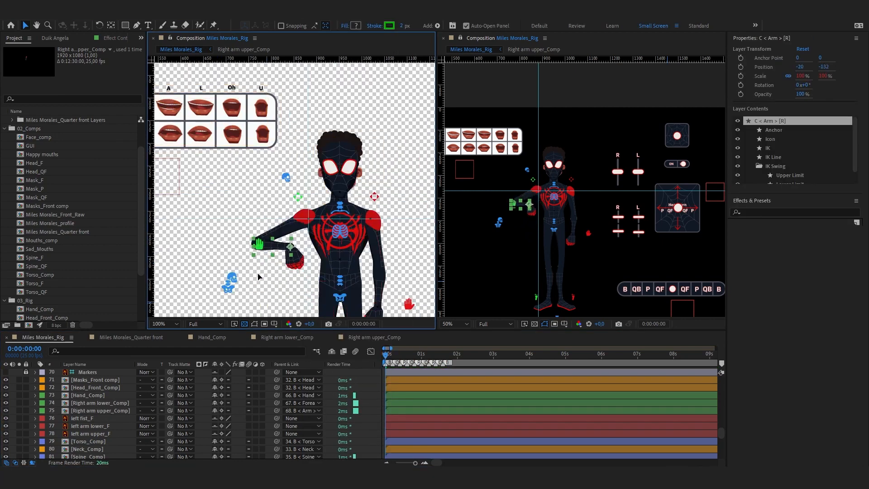
pyautogui.scroll(-1, 258, 276)
pyautogui.hotkey('ctrl', 'z')
pyautogui.hotkey('ctrl', 's')
# Copy the left fist, lower arm and upper arm QF layers from the Quarter front comp into the rig, each below its F counterpart.
pyautogui.click(131, 337)
pyautogui.scroll(-2, 101, 401)
pyautogui.click(107, 403)
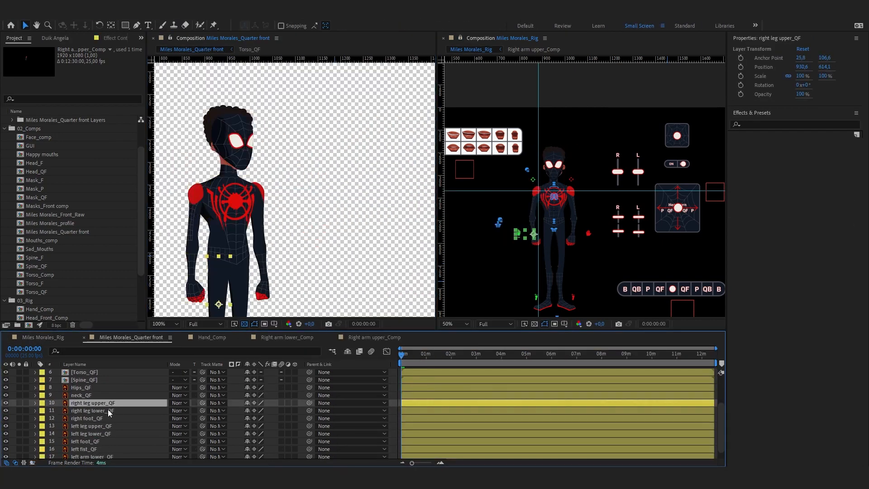
pyautogui.scroll(1, 107, 407)
pyautogui.scroll(-2, 108, 410)
pyautogui.click(107, 415)
pyautogui.click(104, 439)
pyautogui.keyDown('shift'); pyautogui.click(102, 454); pyautogui.keyUp('shift')
pyautogui.hotkey('ctrl', 'c')
pyautogui.click(43, 337)
pyautogui.click(88, 397)
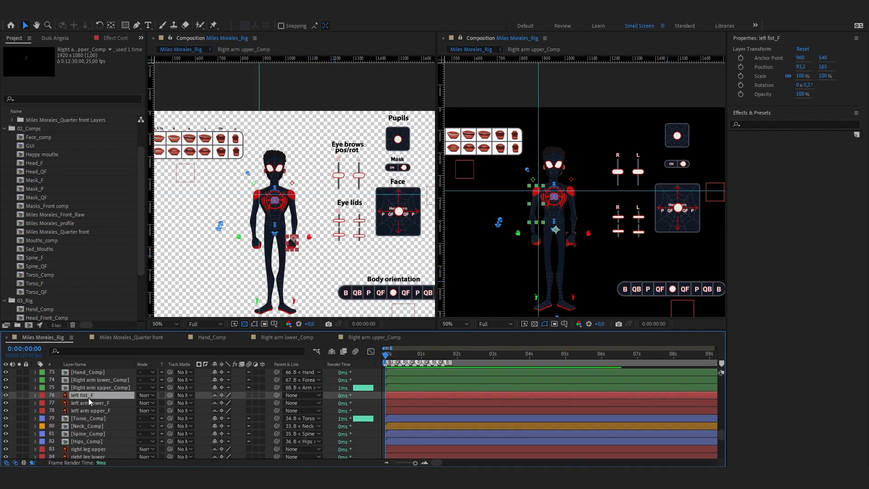
pyautogui.hotkey('ctrl', 'v')
pyautogui.moveTo(97, 403)
pyautogui.mouseDown()
pyautogui.moveTo(108, 436)
pyautogui.moveTo(113, 401)
pyautogui.mouseUp()
pyautogui.scroll(2, 266, 233)
# Solo left fist_F and left fist_QF and try matching left fist_QF's anchor point to 30.5, 8.5.
pyautogui.click(104, 403)
pyautogui.keyDown('shift'); pyautogui.click(117, 411); pyautogui.keyUp('shift')
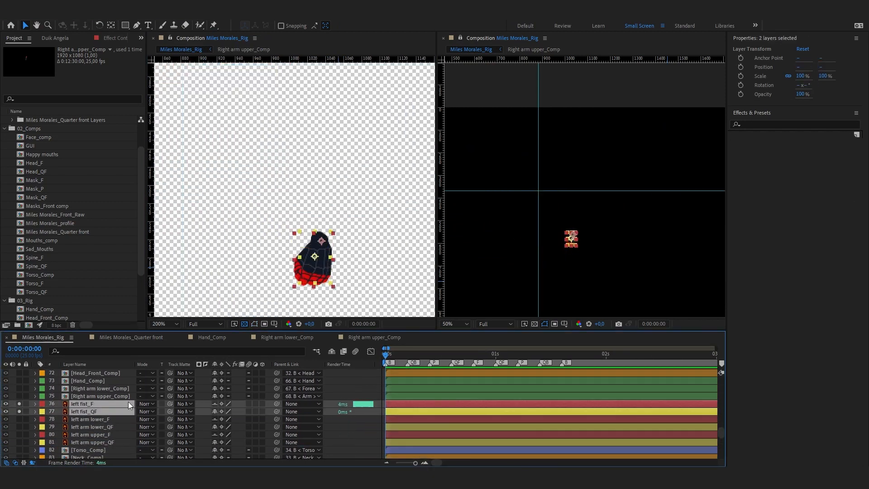
pyautogui.click(127, 403)
pyautogui.press('a')
pyautogui.click(129, 419)
pyautogui.press('a')
pyautogui.click(218, 427)
pyautogui.hotkey('ctrl', 'v')
pyautogui.hotkey('ctrl', 'v')
pyautogui.click(322, 267)
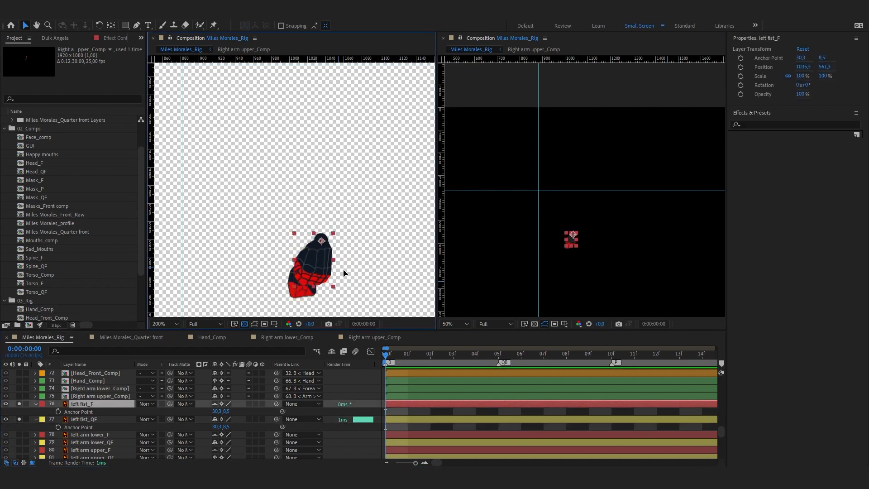
# Undo the anchor match, place left fist_QF's anchor point at its wrist, and align the layer over left fist_F with guides.
pyautogui.hotkey('ctrl', 'z')
pyautogui.click(228, 426)
pyautogui.hotkey('ctrl', 'v')
pyautogui.moveTo(303, 257); pyautogui.dragTo(362, 235)
pyautogui.scroll(1, 356, 241)
pyautogui.press('v')
pyautogui.click(290, 245)
pyautogui.moveTo(358, 288); pyautogui.dragTo(283, 229)
pyautogui.moveTo(286, 248); pyautogui.dragTo(293, 248)
pyautogui.press('w')
# Unsolo left fist_F and left fist_QF and pre-compose them as Left hand_Comp.
pyautogui.keyDown('shift'); pyautogui.click(84, 403); pyautogui.keyUp('shift')
pyautogui.rightClick(94, 404)
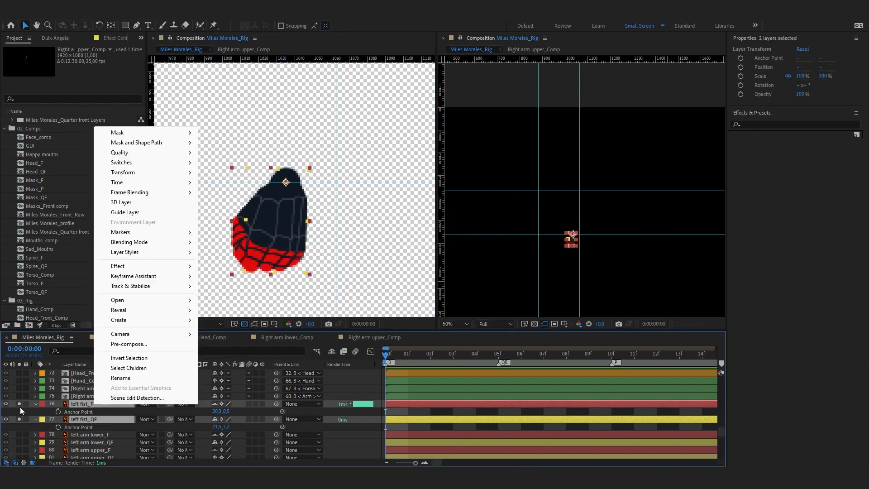
pyautogui.click(167, 346)
pyautogui.write('Left hand_Comp')
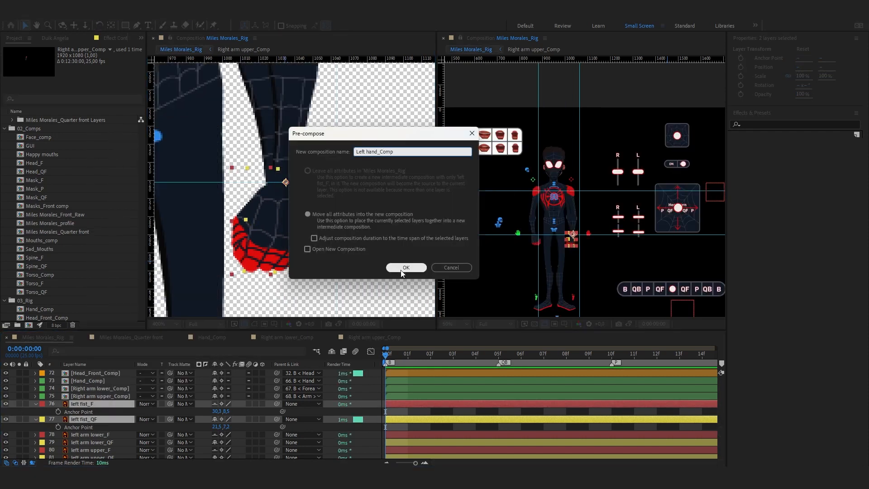
pyautogui.click(401, 271)
# Reveal Hand_Comp's source in the project, rename it Right hand_Comp, and save the project.
pyautogui.rightClick(95, 381)
pyautogui.moveTo(136, 288)
pyautogui.click(226, 287)
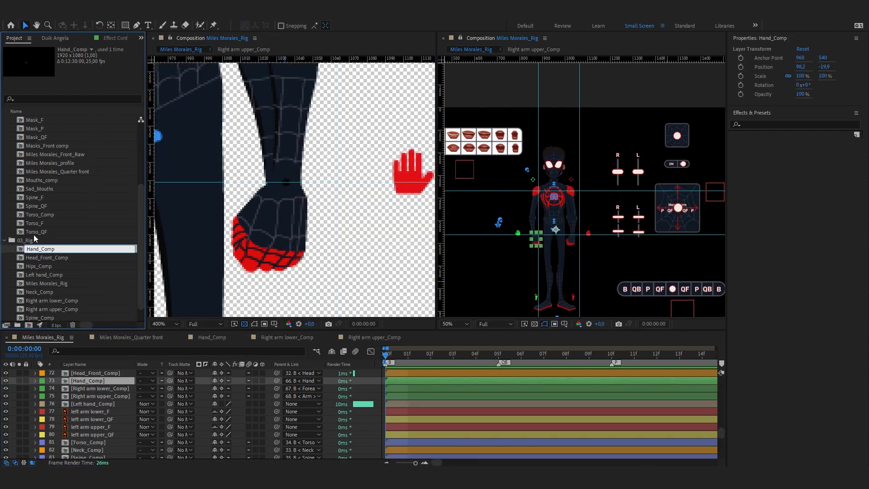
pyautogui.write('ht h')
pyautogui.press('Return')
pyautogui.hotkey('ctrl', 's')
# Give Left hand_Comp a red label, then solo left arm lower_F and left arm lower_QF with their anchor points revealed.
pyautogui.click(41, 403)
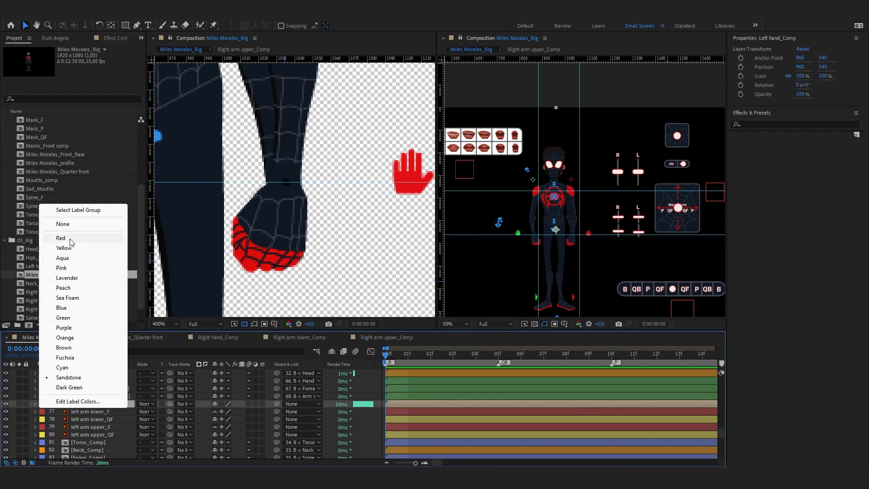
pyautogui.click(70, 237)
pyautogui.click(100, 411)
pyautogui.keyDown('shift'); pyautogui.click(102, 419); pyautogui.keyUp('shift')
pyautogui.press('a')
pyautogui.click(19, 412)
pyautogui.click(217, 419)
pyautogui.click(237, 420)
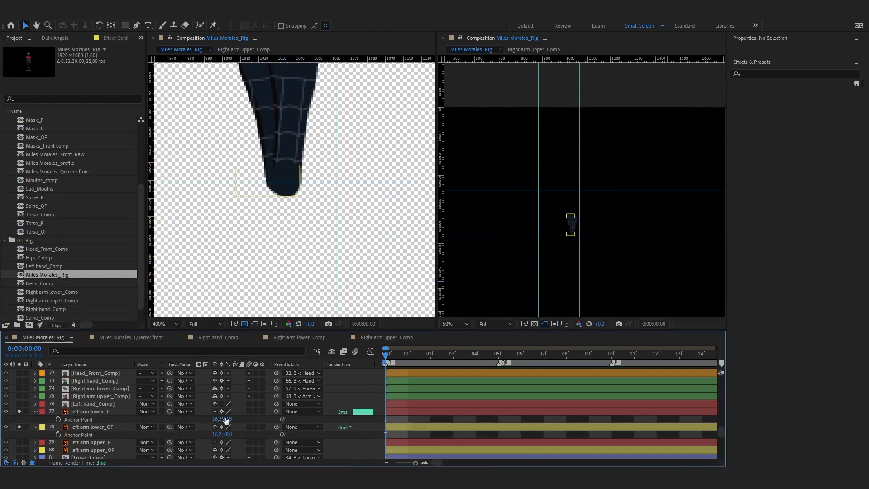
# Place left arm lower_QF's anchor point at its elbow and cross two guides on left arm lower_F's anchor point.
pyautogui.click(91, 426)
pyautogui.press('y')
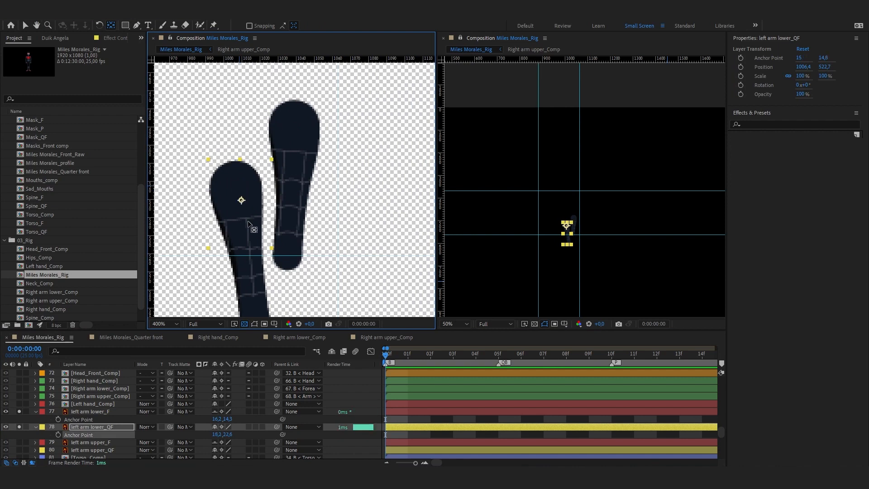
pyautogui.press('v')
pyautogui.click(292, 189)
pyautogui.moveTo(357, 255); pyautogui.dragTo(358, 127)
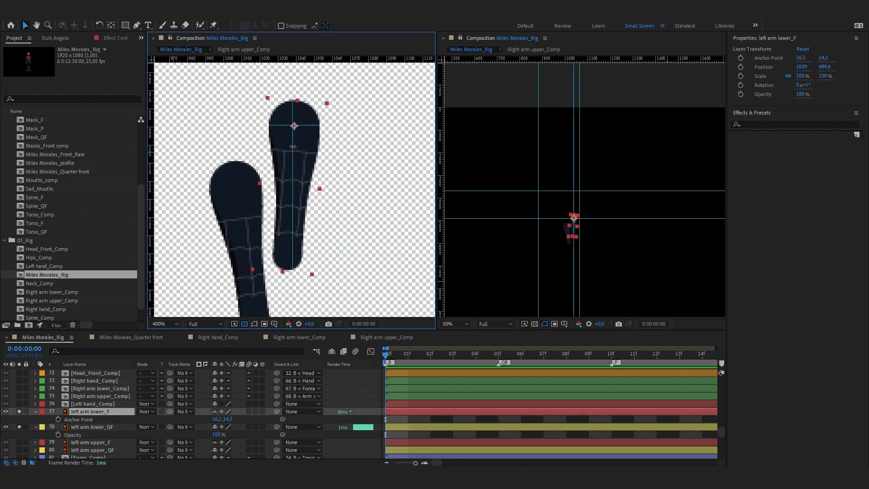
pyautogui.moveTo(293, 146); pyautogui.dragTo(294, 146)
# Move left arm lower_QF onto the guide crossing over left arm lower_F and rotate it to about 11.1°.
pyautogui.click(259, 201)
pyautogui.moveTo(240, 194); pyautogui.dragTo(299, 133)
pyautogui.press('w')
pyautogui.moveTo(317, 269); pyautogui.dragTo(281, 270)
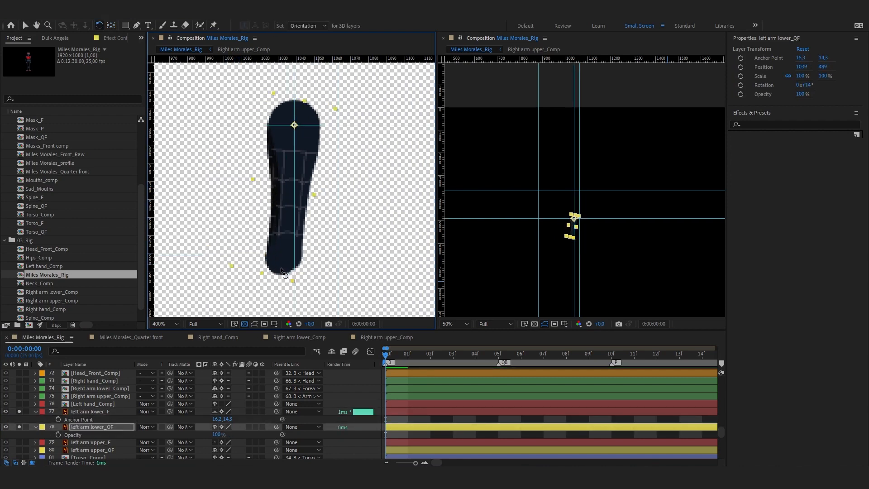
pyautogui.press('v')
# Set left arm lower_F and left arm lower_QF to 55% opacity and check their overlap by shifting left arm lower_F away and back.
pyautogui.keyDown('ctrl'); pyautogui.click(100, 411); pyautogui.keyUp('ctrl')
pyautogui.press('t')
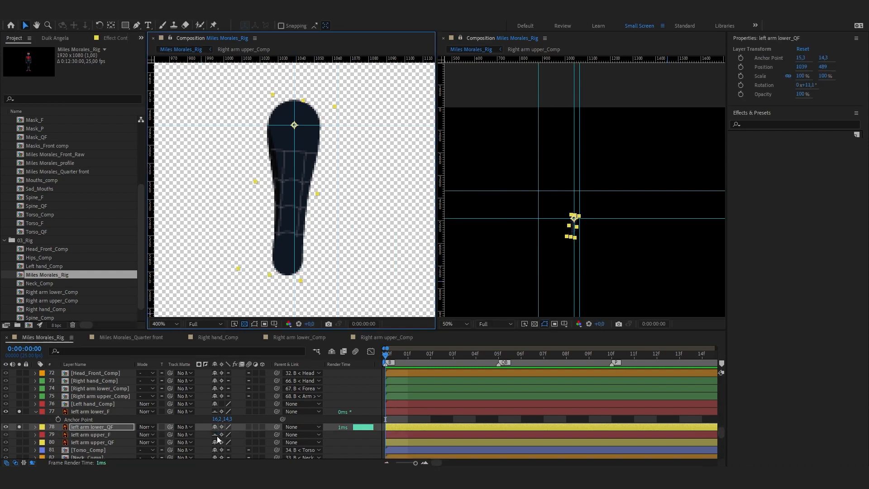
pyautogui.moveTo(220, 434); pyautogui.dragTo(211, 433)
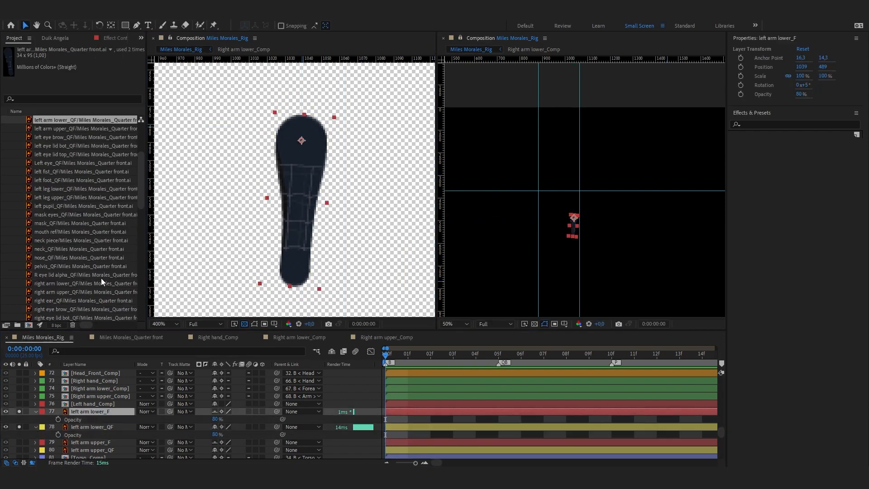
pyautogui.keyDown('ctrl'); pyautogui.click(93, 427); pyautogui.keyUp('ctrl')
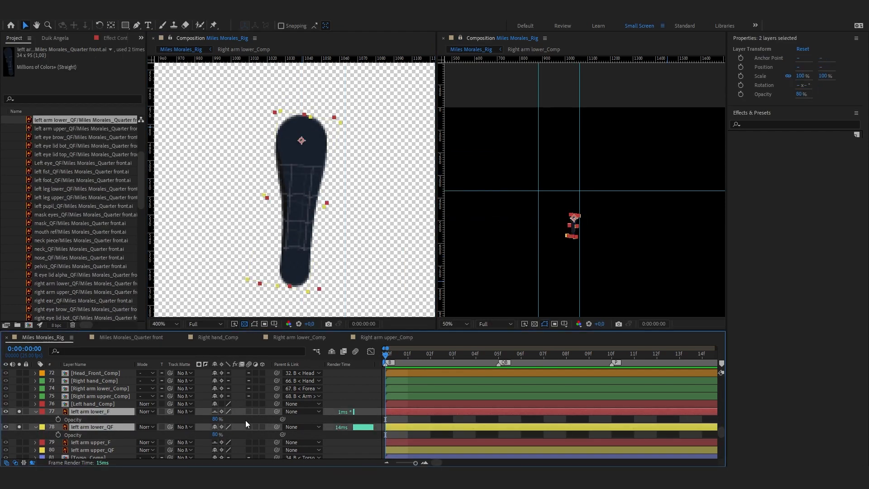
pyautogui.click(246, 420)
pyautogui.click(91, 411)
pyautogui.keyDown('ctrl'); pyautogui.click(90, 427); pyautogui.keyUp('ctrl')
pyautogui.click(119, 420)
pyautogui.moveTo(278, 271); pyautogui.dragTo(290, 270)
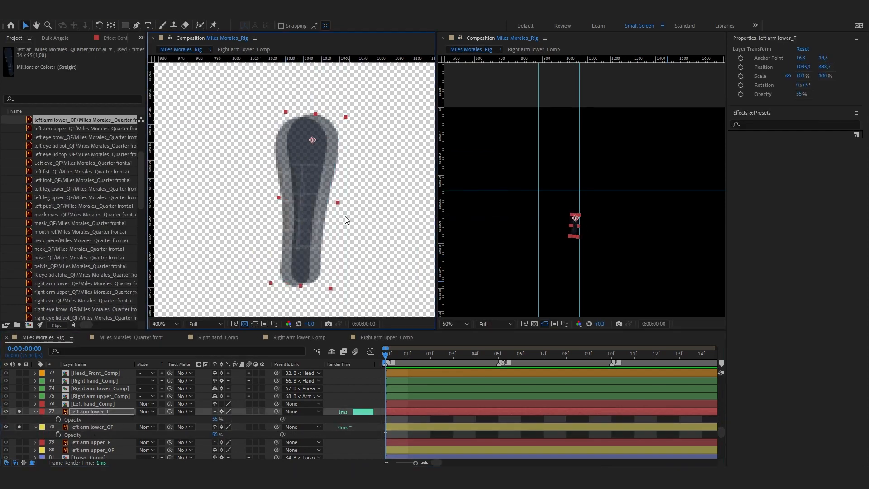
pyautogui.moveTo(314, 147); pyautogui.dragTo(302, 150)
# Unsolo left arm lower_F and left arm lower_QF and pre-compose them as Left arm lower_Comp.
pyautogui.keyDown('ctrl'); pyautogui.click(91, 426); pyautogui.keyUp('ctrl')
pyautogui.click(20, 427)
pyautogui.hotkey('ctrl', 'shift', 'c')
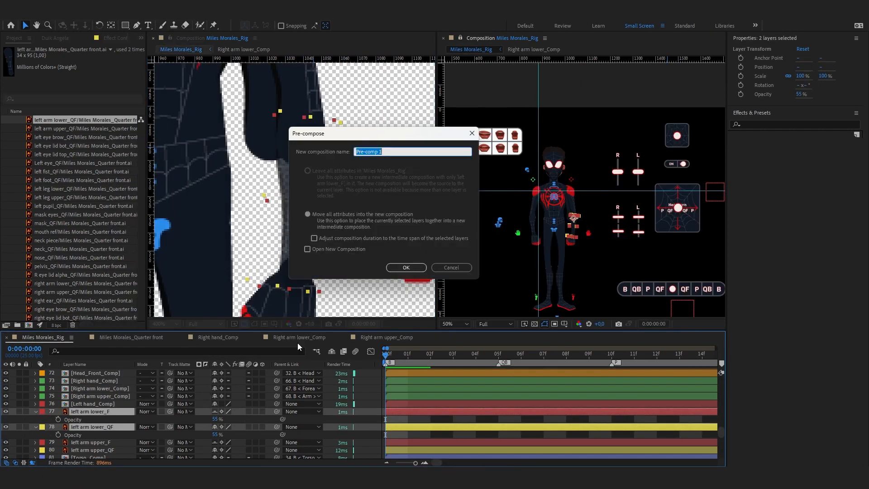
pyautogui.write('Left arm lower_Co')
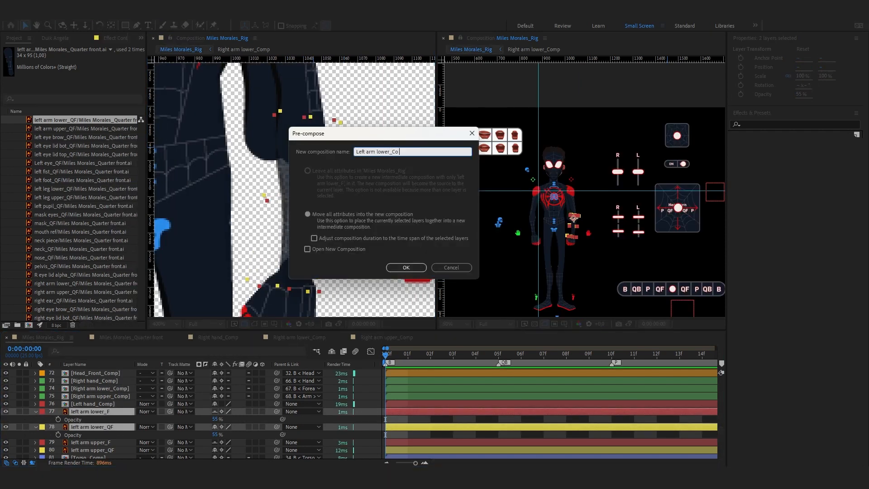
pyautogui.write('mp')
pyautogui.press('Return')
# Label Left arm lower_Comp red, save the project, and open Left hand_Comp and Left arm lower_Comp before returning to Miles Morales_Rig.
pyautogui.click(42, 412)
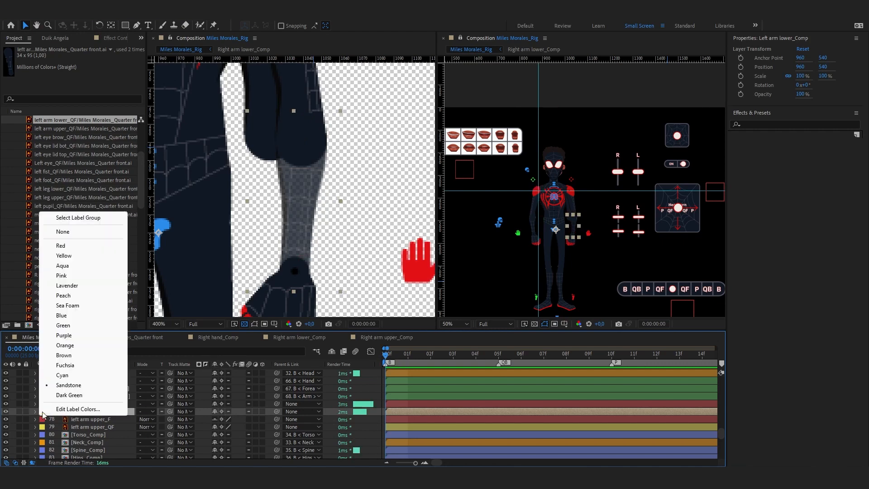
pyautogui.click(60, 245)
pyautogui.hotkey('ctrl', 's')
pyautogui.doubleClick(93, 404)
pyautogui.click(43, 337)
pyautogui.doubleClick(94, 411)
pyautogui.click(43, 337)
# Set the opacity of left arm upper_F and left arm upper_QF to 55% and solo both layers.
pyautogui.click(89, 419)
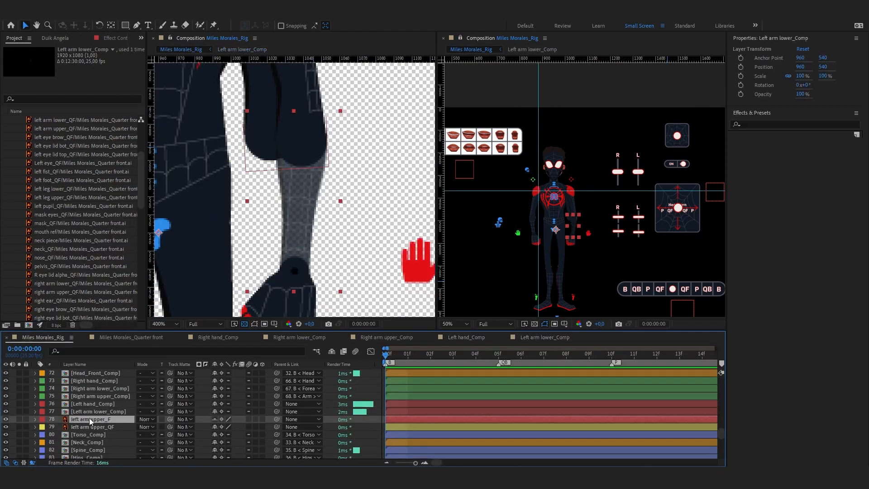
pyautogui.keyDown('ctrl'); pyautogui.click(90, 426); pyautogui.keyUp('ctrl')
pyautogui.press('t')
pyautogui.click(216, 426)
pyautogui.write('55')
pyautogui.press('Return')
pyautogui.click(102, 418)
pyautogui.scroll(-1, 288, 252)
pyautogui.click(19, 419)
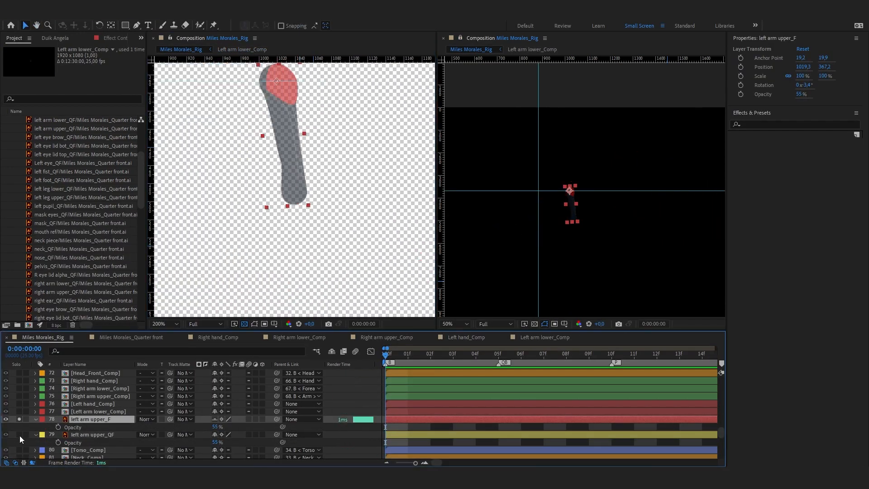
pyautogui.click(19, 434)
# Place left arm upper_QF's anchor point at its shoulder and move the layer over left arm upper_F.
pyautogui.click(92, 435)
pyautogui.scroll(1, 258, 109)
pyautogui.moveTo(259, 109); pyautogui.dragTo(264, 218)
pyautogui.press('y')
pyautogui.moveTo(286, 260); pyautogui.dragTo(284, 162)
pyautogui.moveTo(295, 231); pyautogui.dragTo(254, 83)
# Rotate left arm upper_QF to about -4.2° so it matches left arm upper_F, and save the project.
pyautogui.press('w')
pyautogui.moveTo(241, 223); pyautogui.dragTo(256, 223)
pyautogui.scroll(-1, 283, 117)
pyautogui.moveTo(284, 117); pyautogui.dragTo(297, 214)
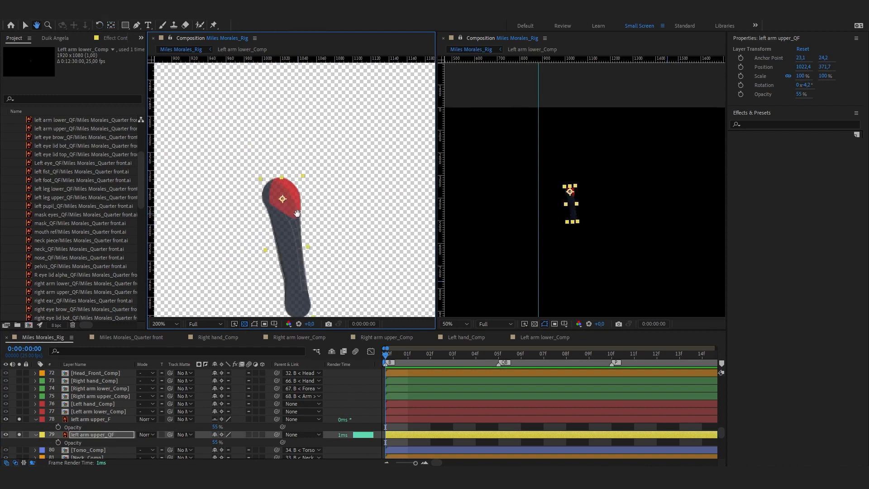
pyautogui.scroll(-2, 261, 152)
pyautogui.hotkey('ctrl', 's')
# Unsolo left arm upper_F and left arm upper_QF, pre-compose them as Left arm upper_Comp with a red label, and save the project.
pyautogui.click(102, 419)
pyautogui.moveTo(19, 419); pyautogui.dragTo(19, 435)
pyautogui.keyDown('ctrl'); pyautogui.click(93, 435); pyautogui.keyUp('ctrl')
pyautogui.rightClick(107, 421)
pyautogui.click(144, 361)
pyautogui.write('Lef')
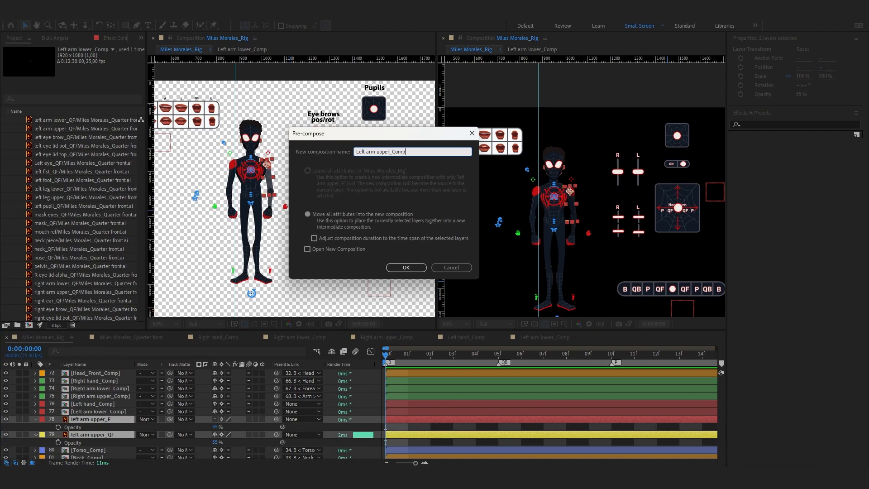
pyautogui.write('t arm upper_Comp')
pyautogui.press('Return')
pyautogui.hotkey('ctrl', 's')
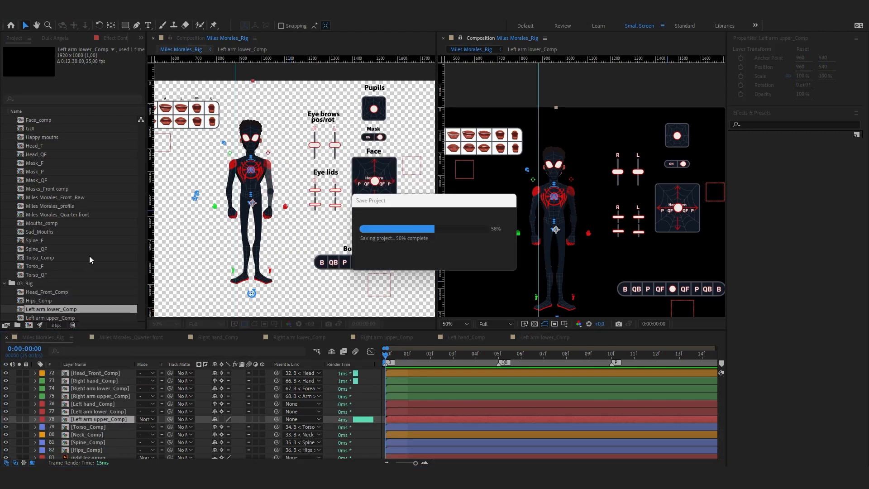
# Restore full opacity to the layers inside Left arm upper_Comp and Left arm lower_Comp, and return to Miles Morales_Rig.
pyautogui.doubleClick(59, 317)
pyautogui.click(413, 336)
pyautogui.click(448, 337)
pyautogui.click(525, 336)
pyautogui.press('t')
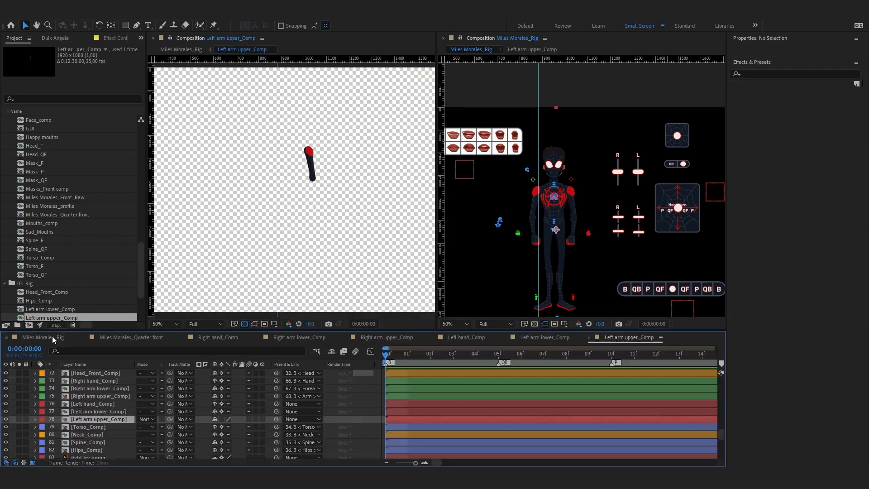
pyautogui.click(53, 338)
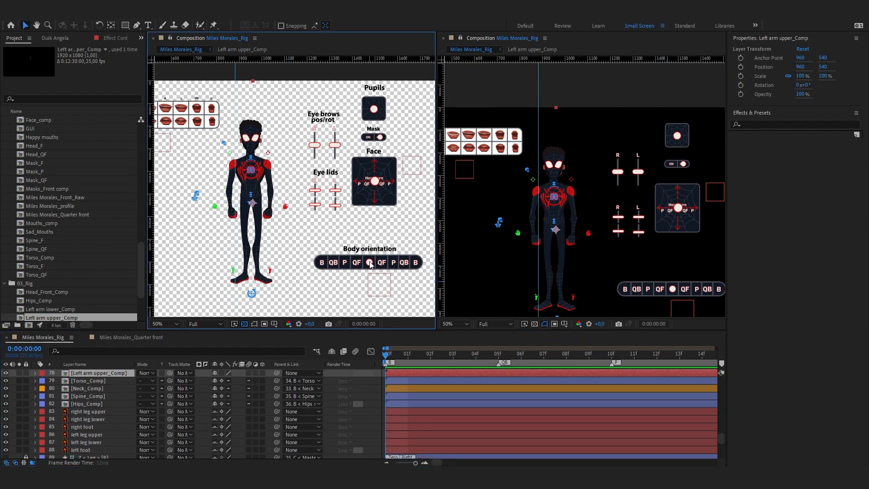